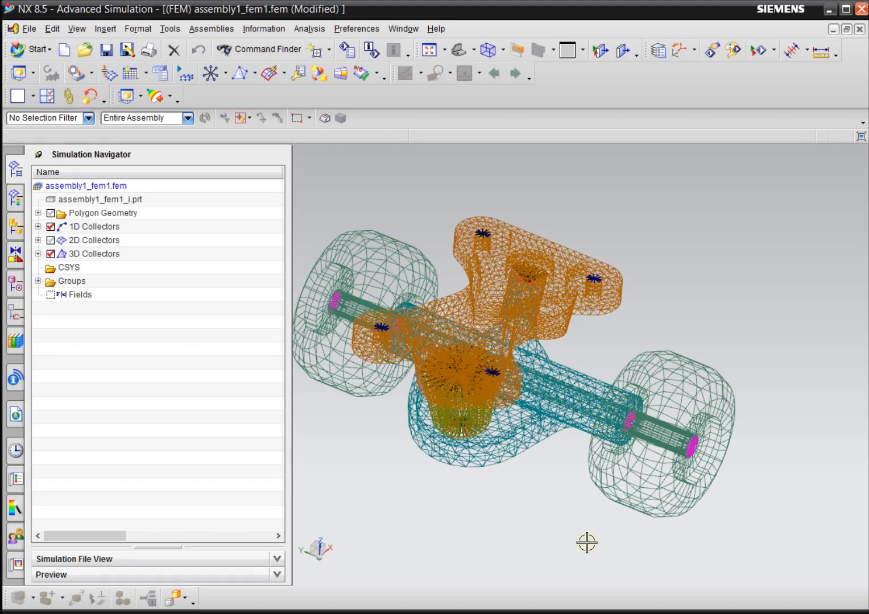
Examine the wheel, shaft and truck meshes of the assembly from several angles and zoom levels.
shift+middle_drag(456, 503, 531, 510)
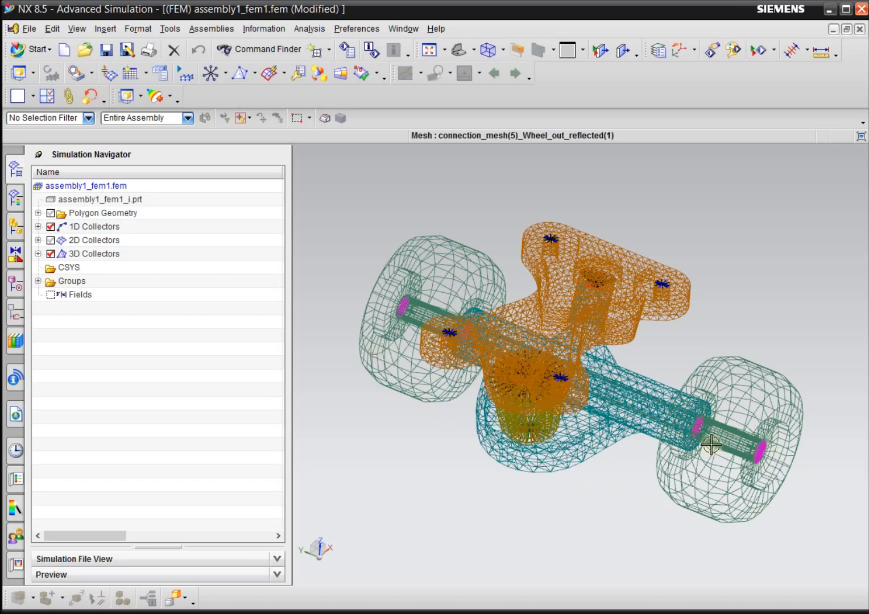
scroll(816, 476, down, 1)
scroll(808, 475, up, 3)
scroll(804, 474, down, 2)
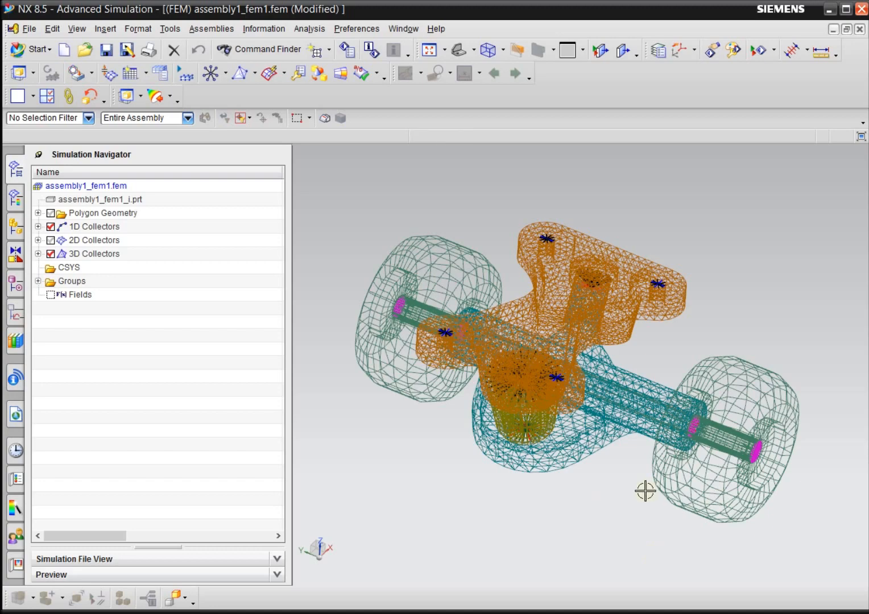
scroll(802, 471, up, 2)
scroll(801, 471, up, 2)
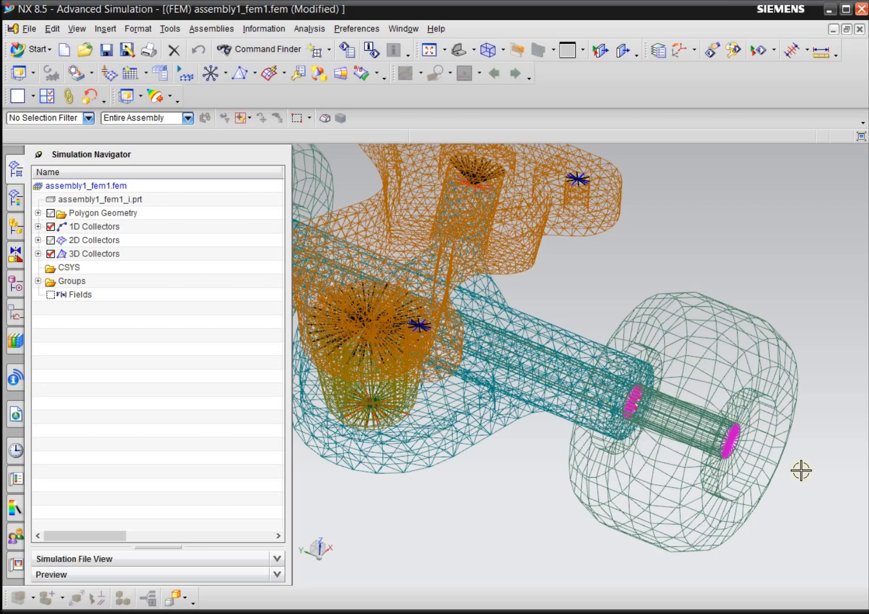
key(ctrl+f)
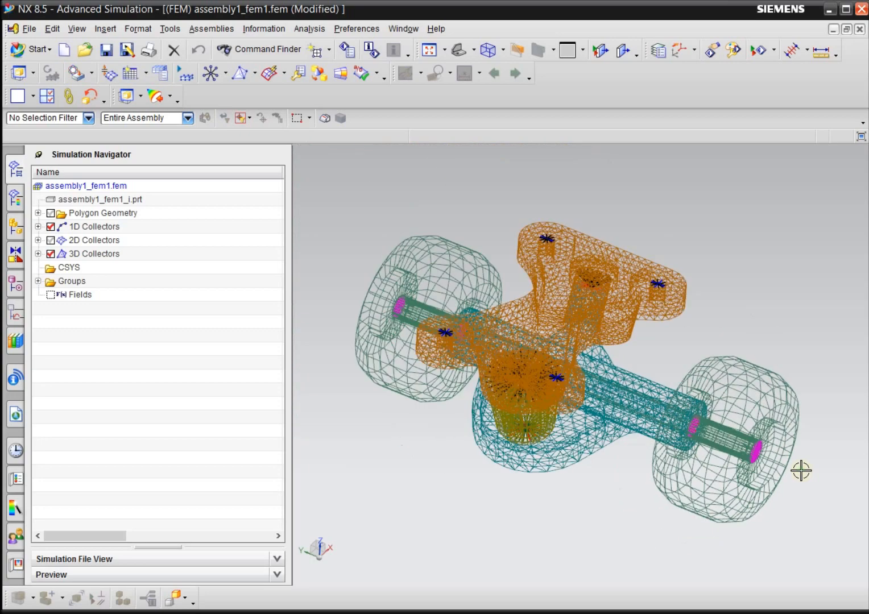
middle_drag(567, 566, 530, 561)
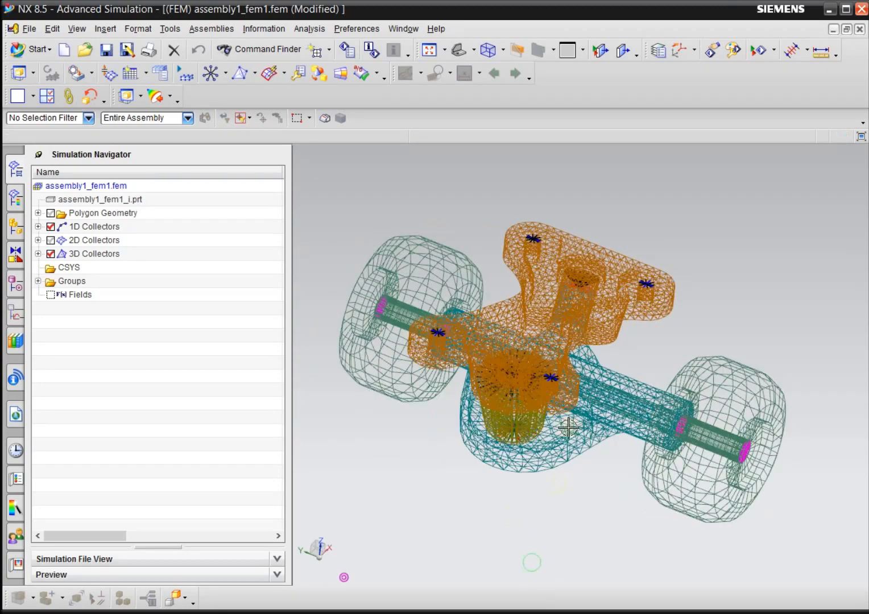
scroll(771, 473, up, 5)
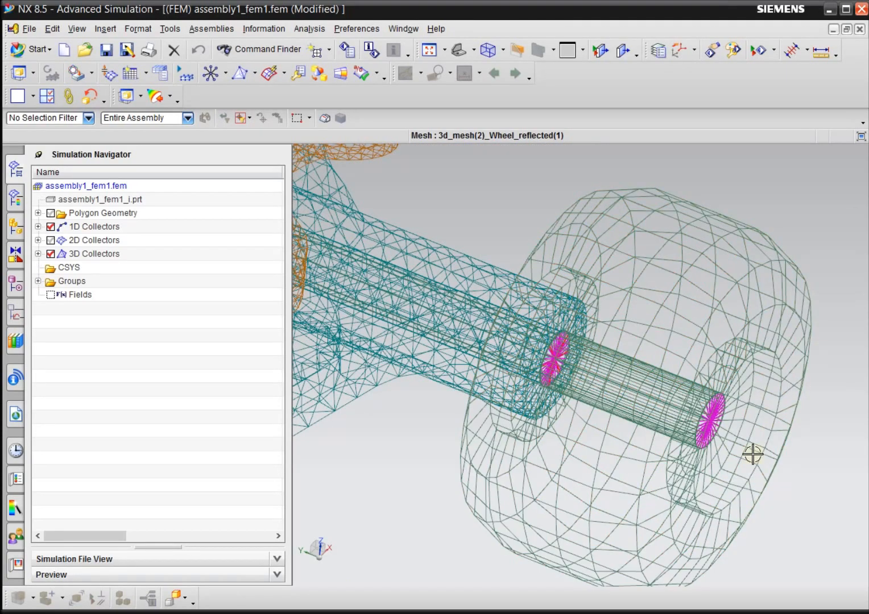
scroll(480, 345, down, 4)
scroll(626, 347, up, 3)
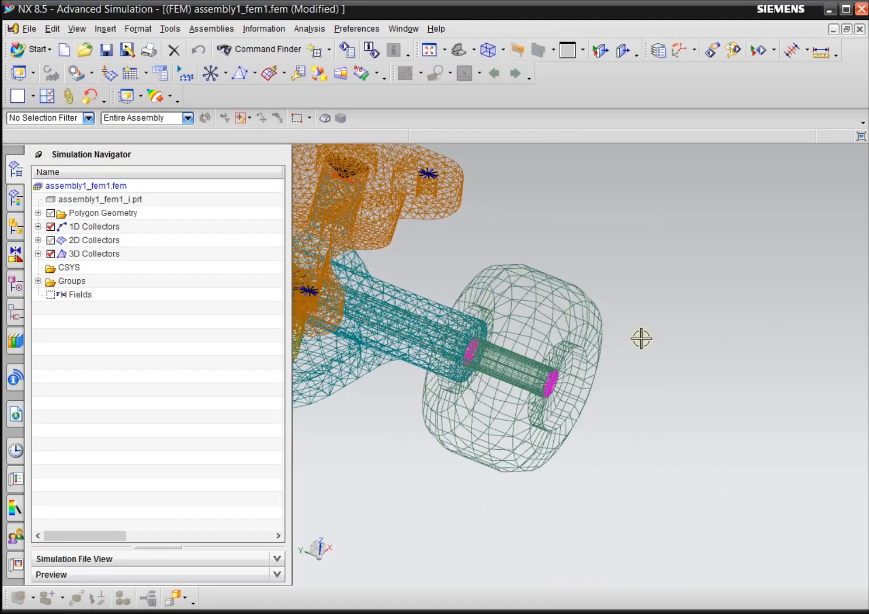
scroll(770, 432, down, 4)
scroll(661, 424, up, 4)
scroll(661, 424, up, 4)
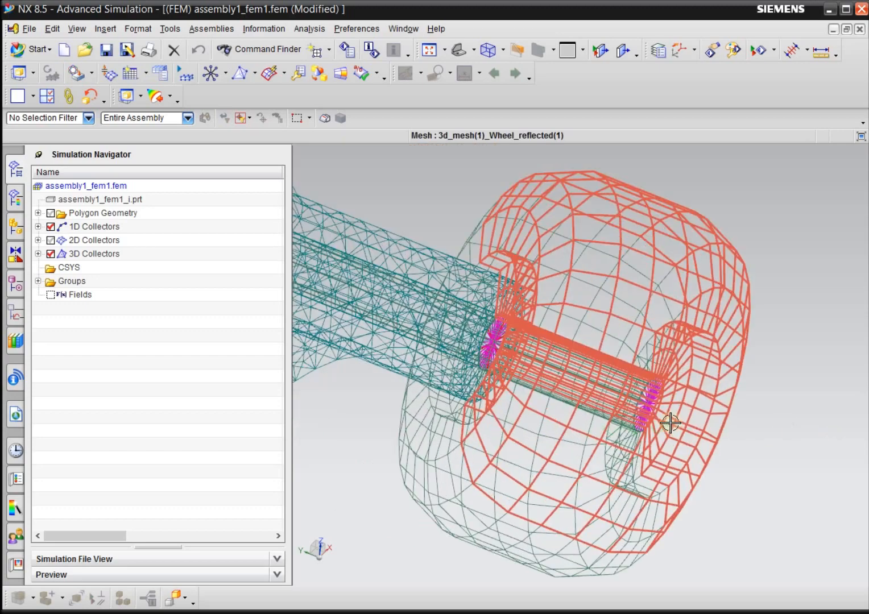
scroll(681, 382, down, 3)
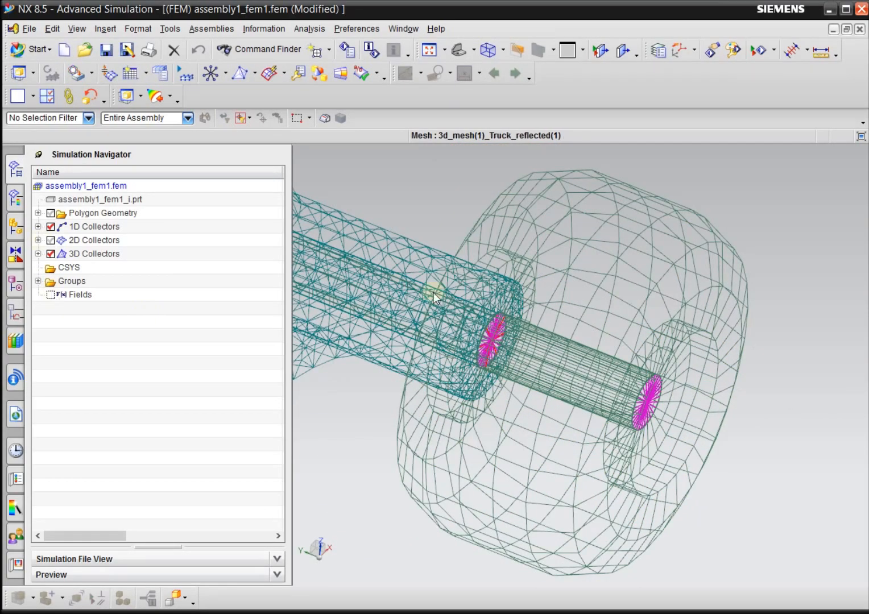
Hide the 3D collectors so only the 1D and connection elements at the shaft end display.
click(51, 253)
scroll(708, 443, down, 4)
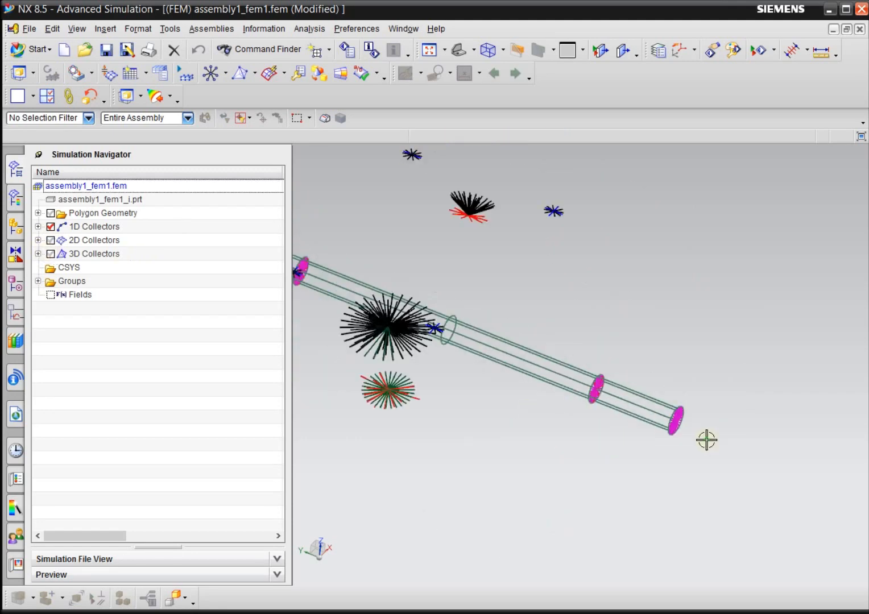
scroll(706, 441, up, 2)
middle_drag(569, 477, 591, 483)
scroll(695, 444, up, 2)
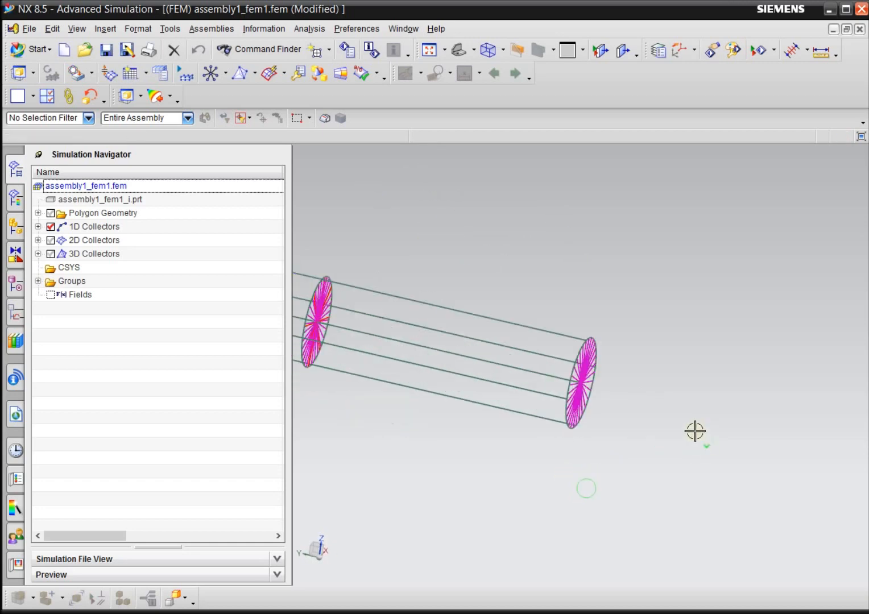
scroll(637, 418, up, 2)
middle_drag(510, 482, 500, 478)
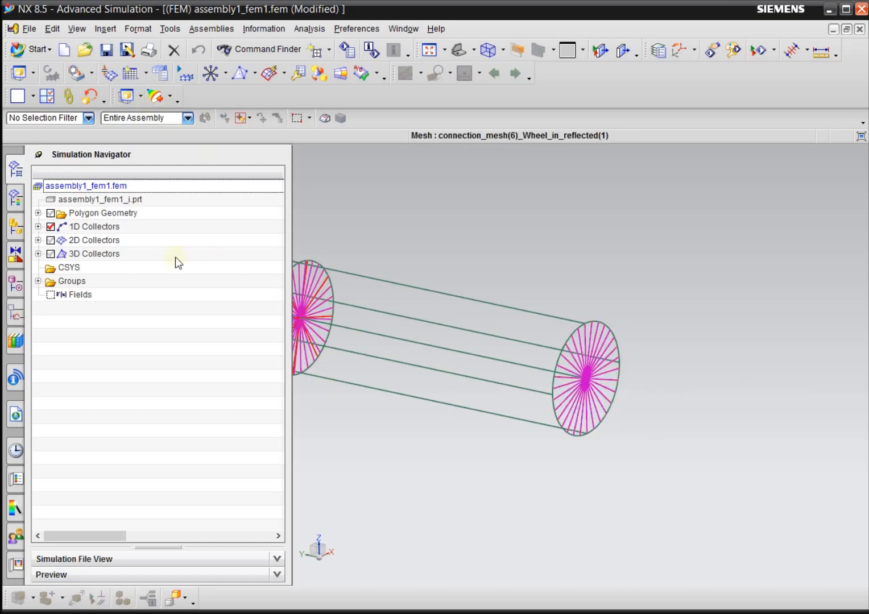
Open Element Create for a 1D element of type CBUSH.
click(106, 29)
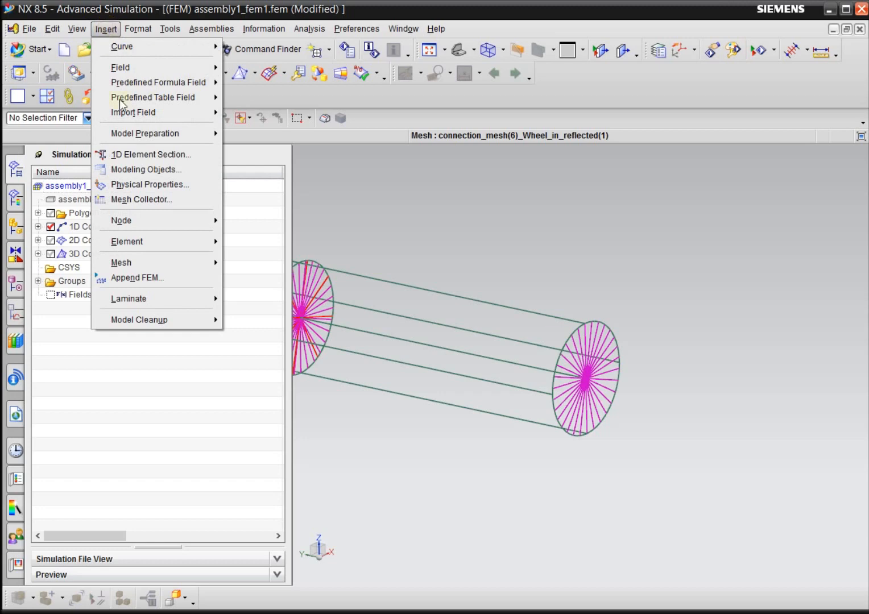
mouse_move(142, 241)
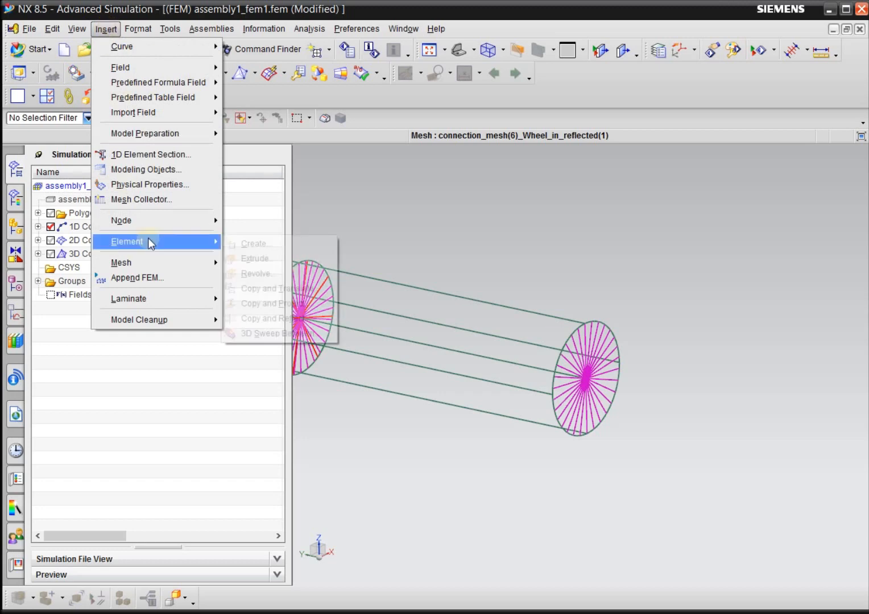
click(260, 249)
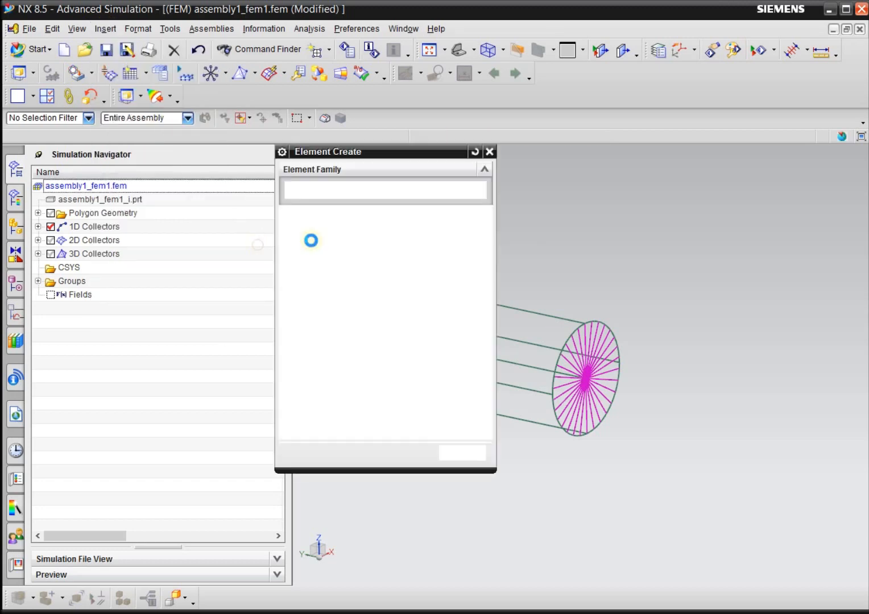
drag(398, 152, 760, 158)
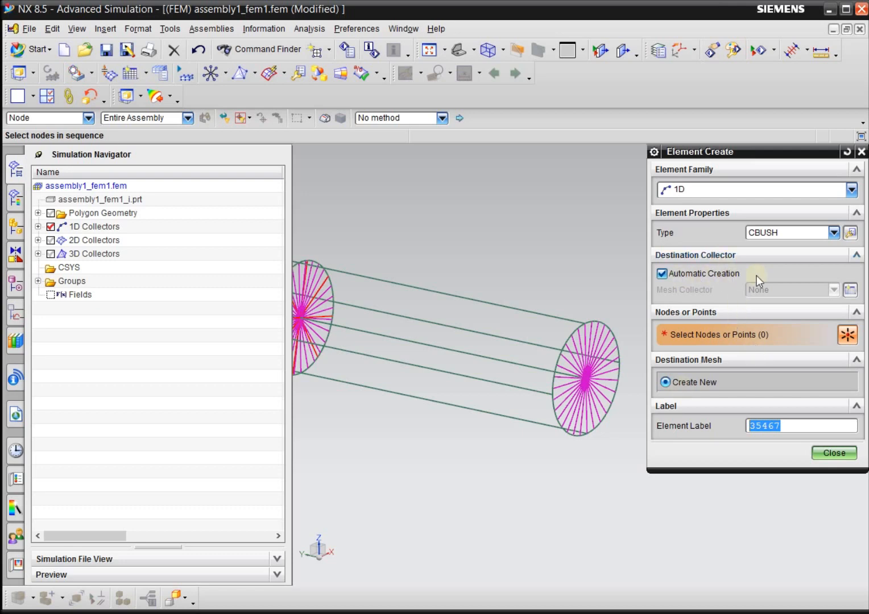
click(774, 233)
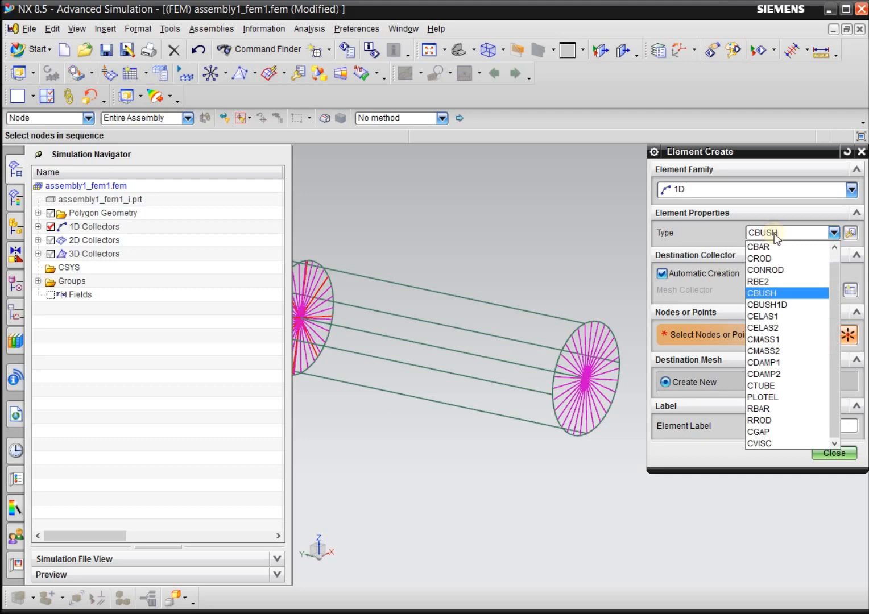
click(689, 234)
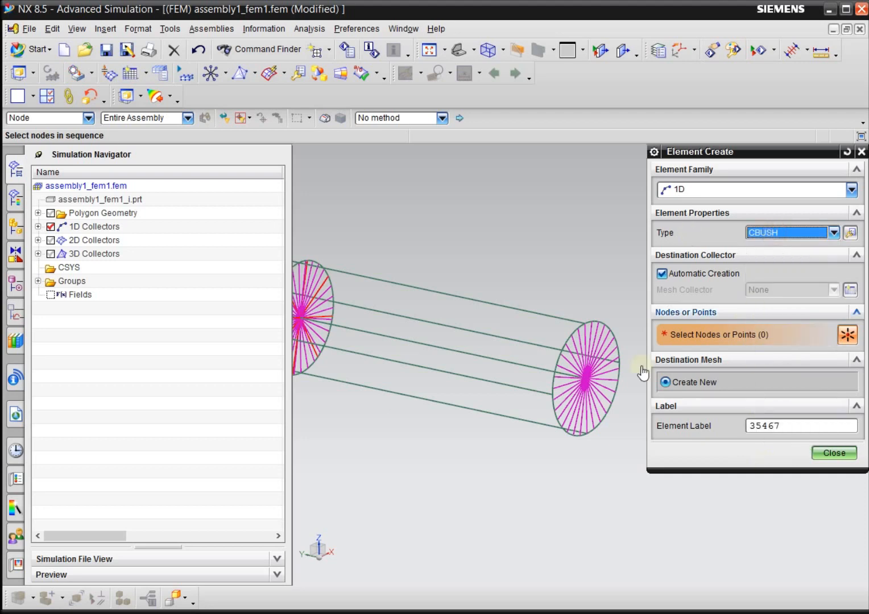
Try to create a CBUSH element by picking the centre node 10528 of the shaft-end spider twice.
scroll(586, 380, up, 4)
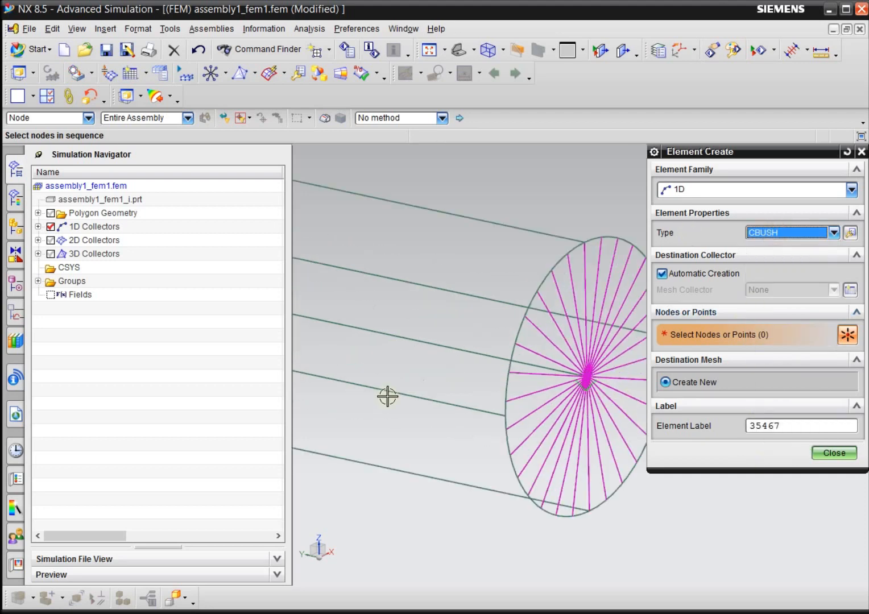
scroll(378, 396, down, 3)
scroll(451, 392, up, 4)
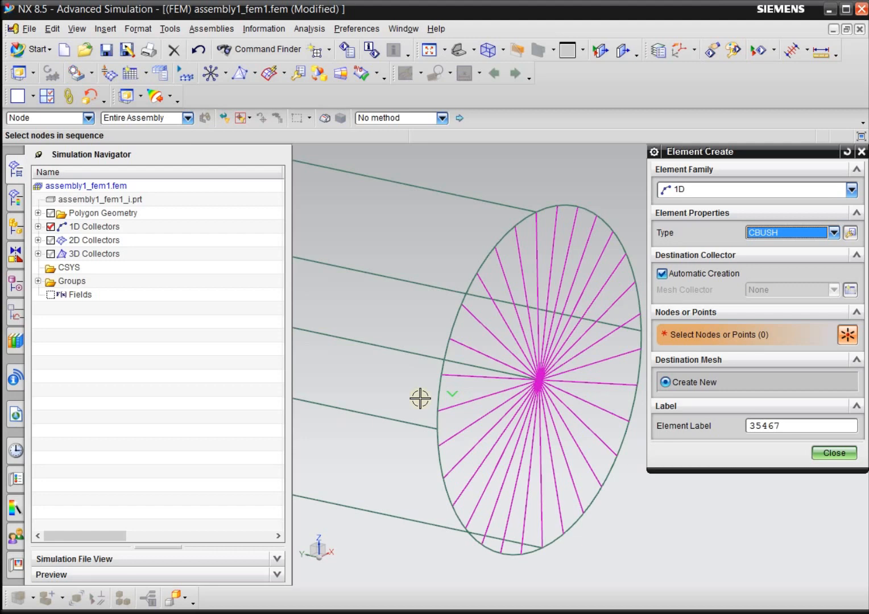
click(540, 380)
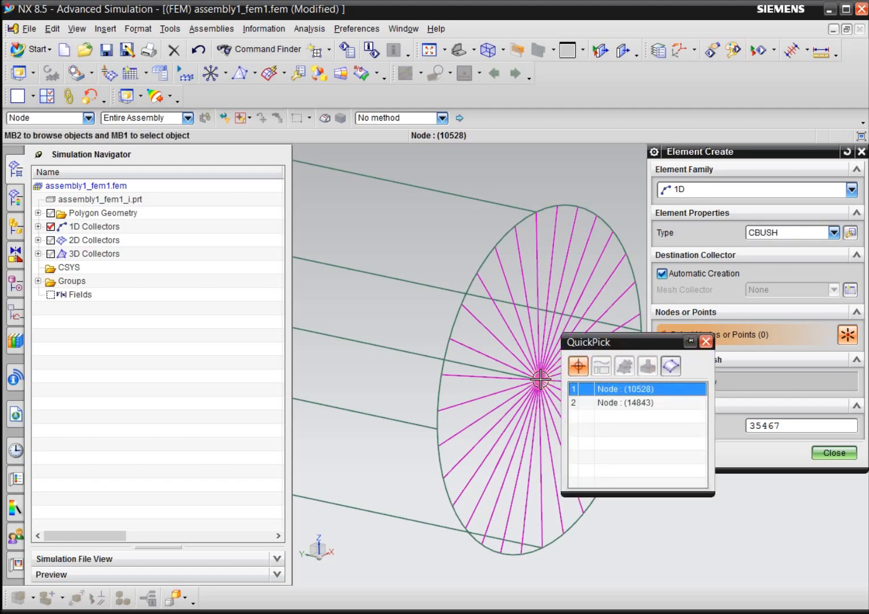
click(646, 390)
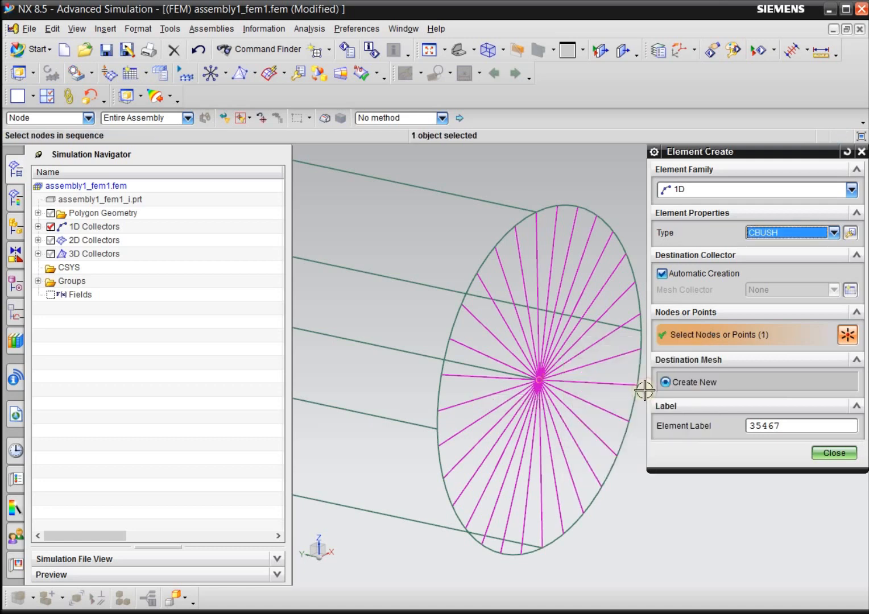
click(537, 385)
drag(573, 292, 405, 310)
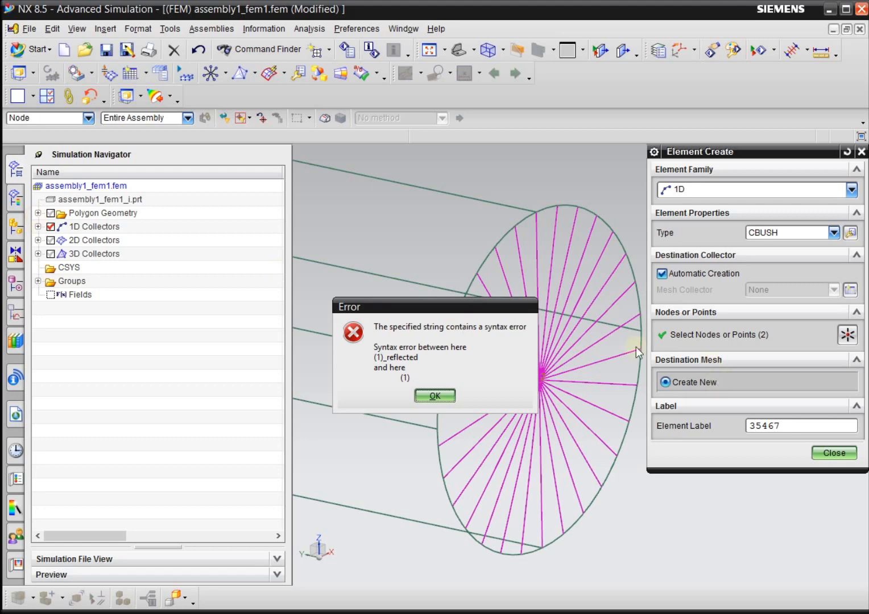
drag(464, 312, 446, 250)
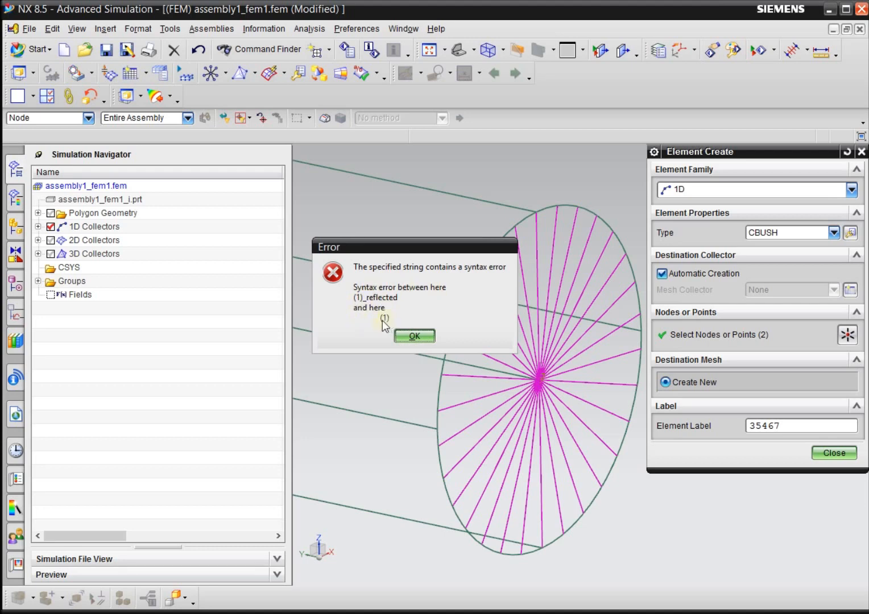
click(409, 337)
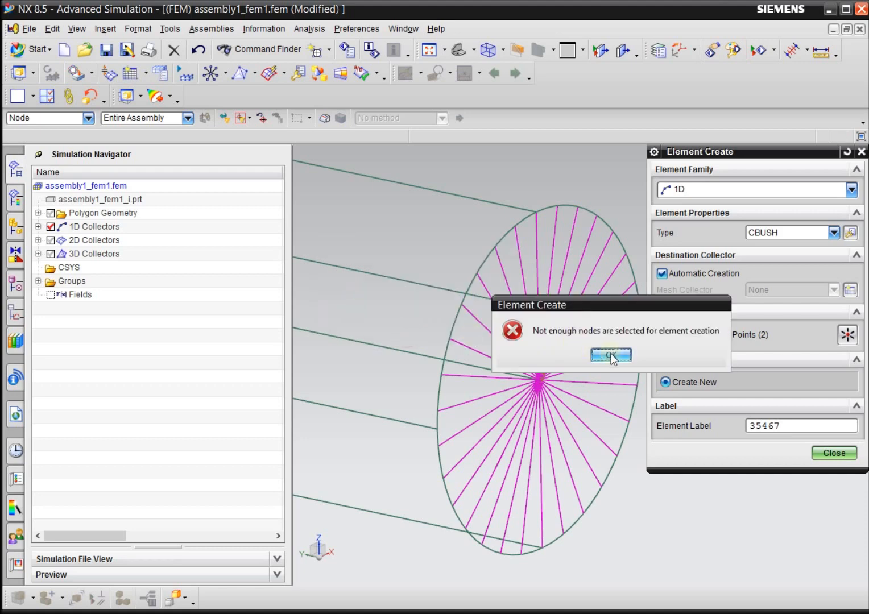
click(611, 356)
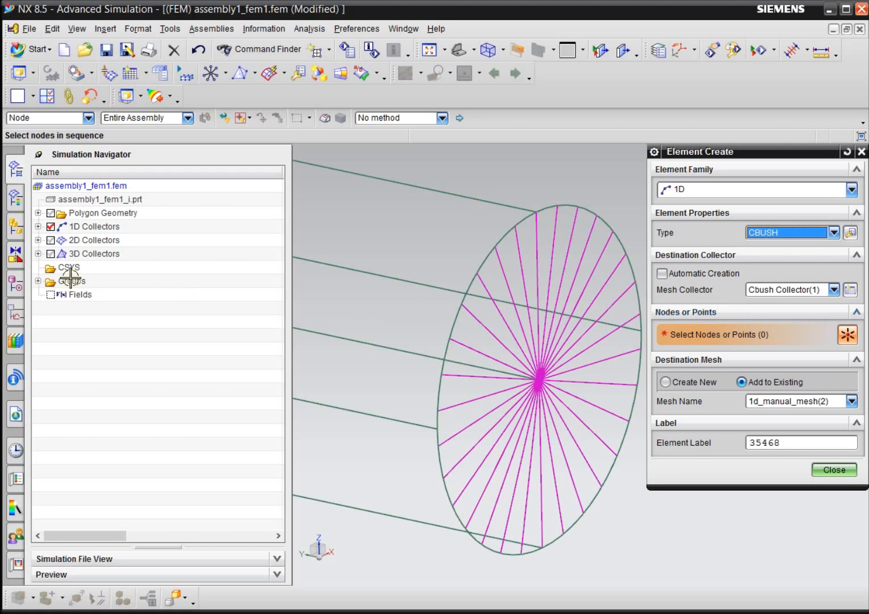
Close Element Create and delete the Cbush Collector(1) from the 1D collectors.
click(38, 227)
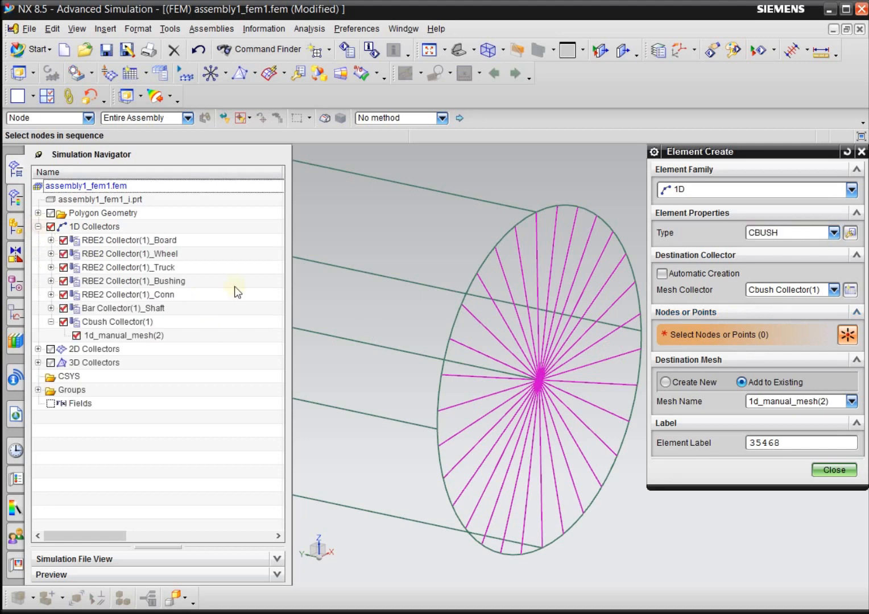
click(175, 322)
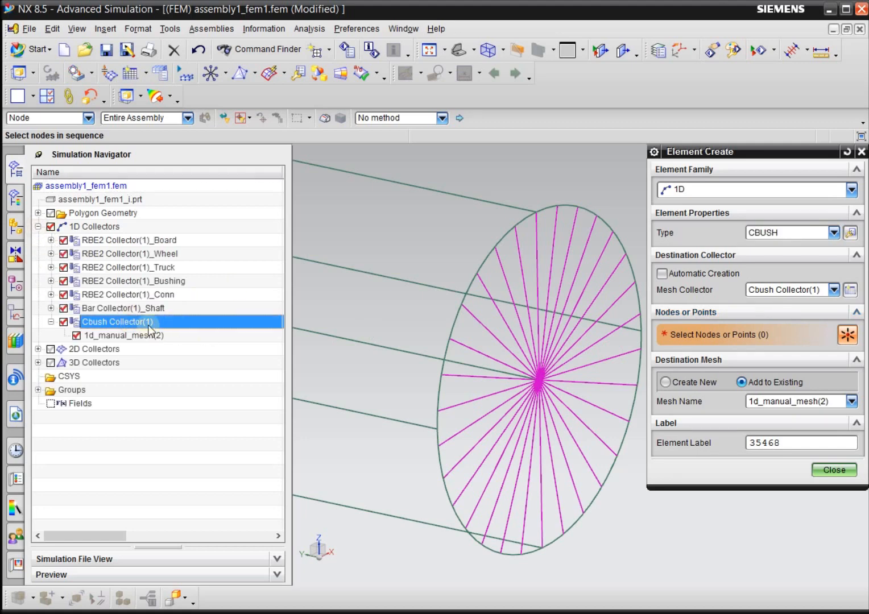
right_click(148, 325)
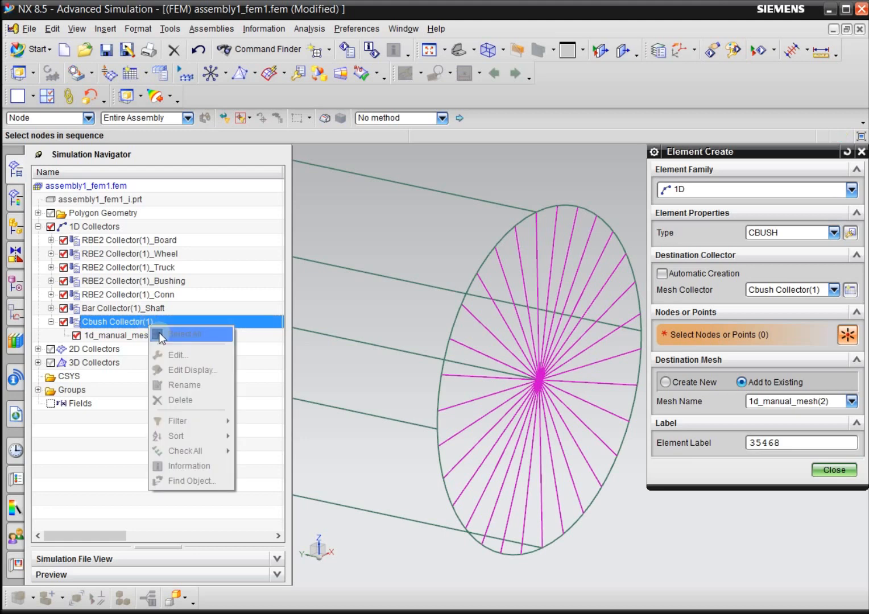
click(765, 471)
click(815, 472)
click(113, 321)
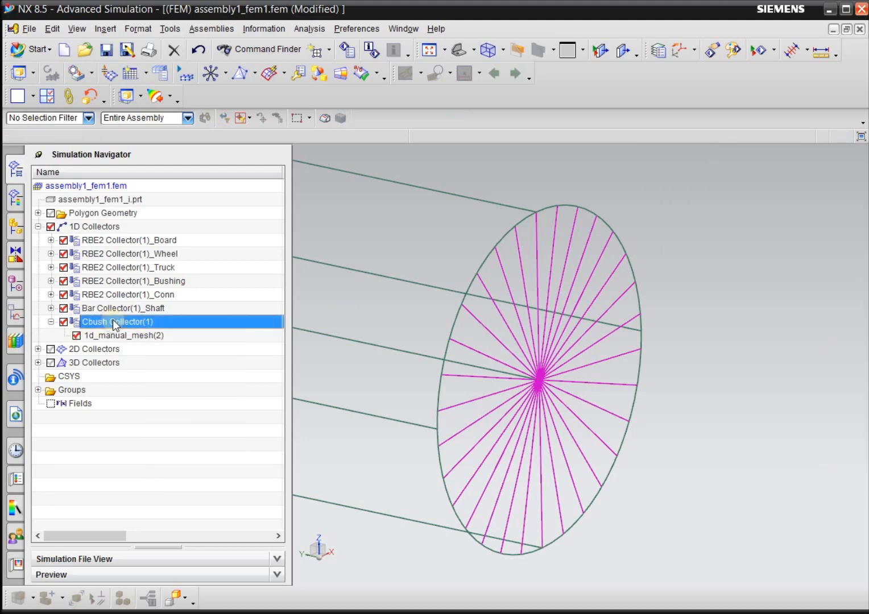
right_click(113, 321)
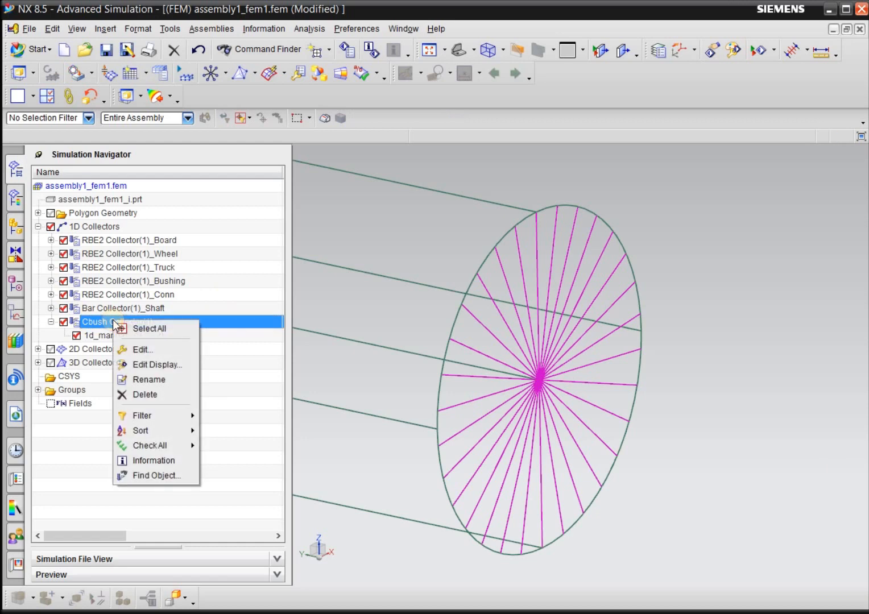
click(157, 397)
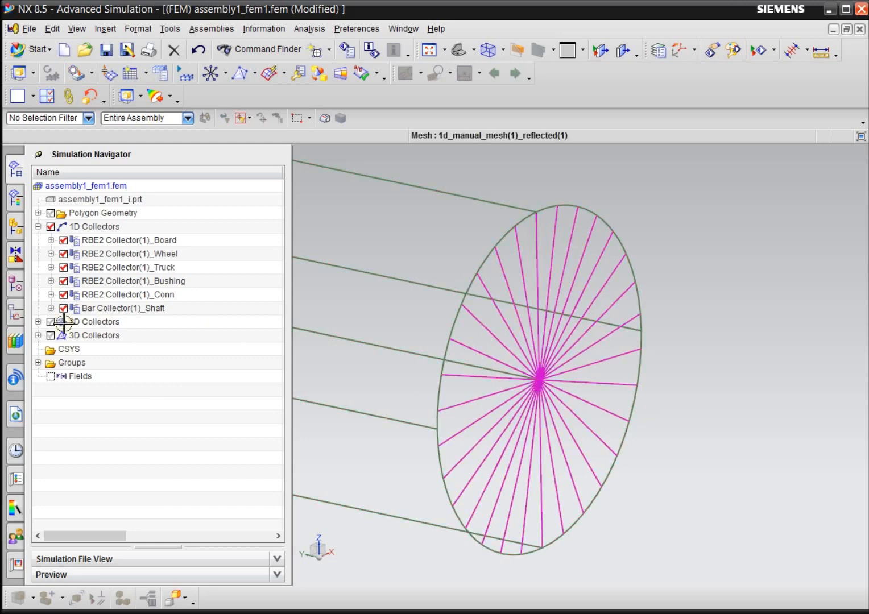
Expand the Wheel RBE2 collector and the Shaft bar collector, and select the mesh 1d_manual_mesh(1)_reflected(1).
click(51, 255)
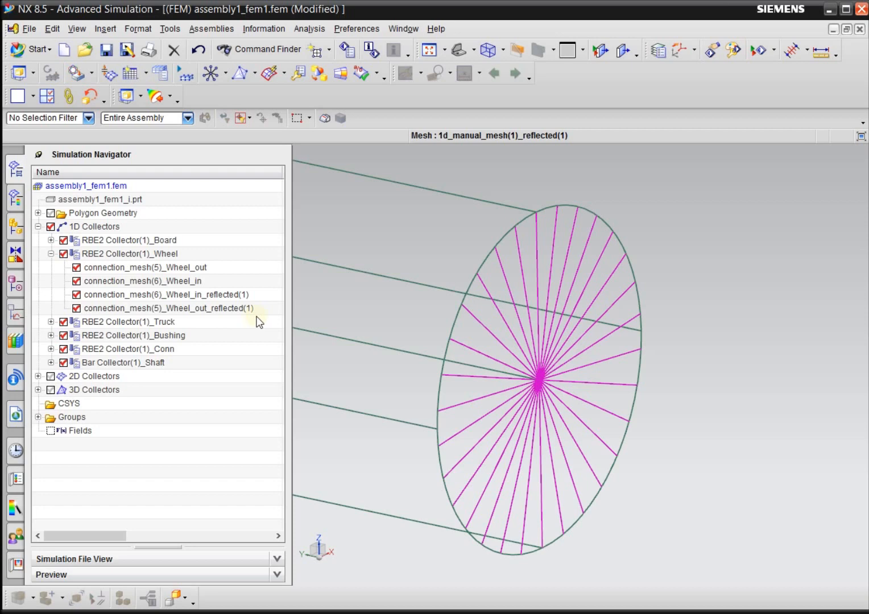
click(51, 363)
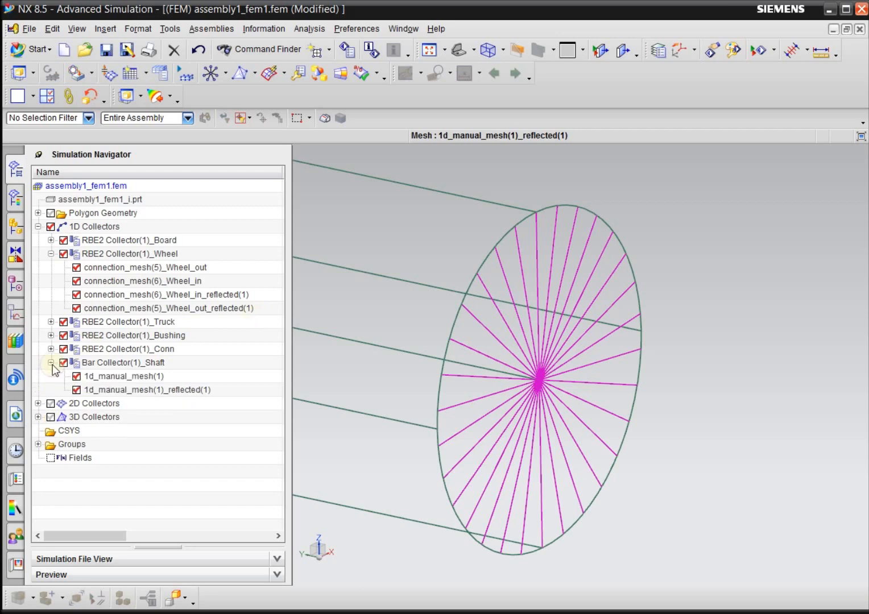
click(178, 389)
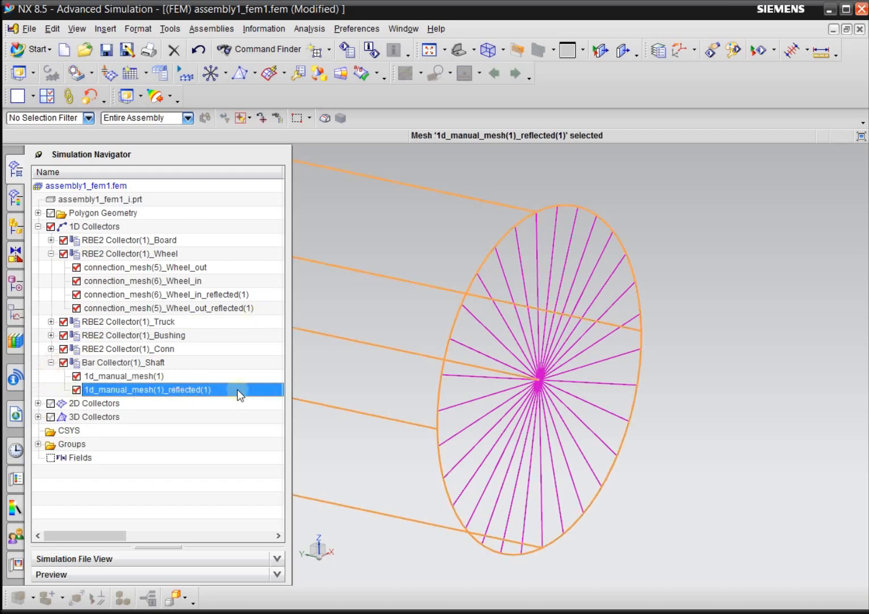
Rename the wheel mesh connection_mesh(5)_Wheel_out_reflected(1) to connection_mesh(5)_Wheel_out_reflected.
click(168, 391)
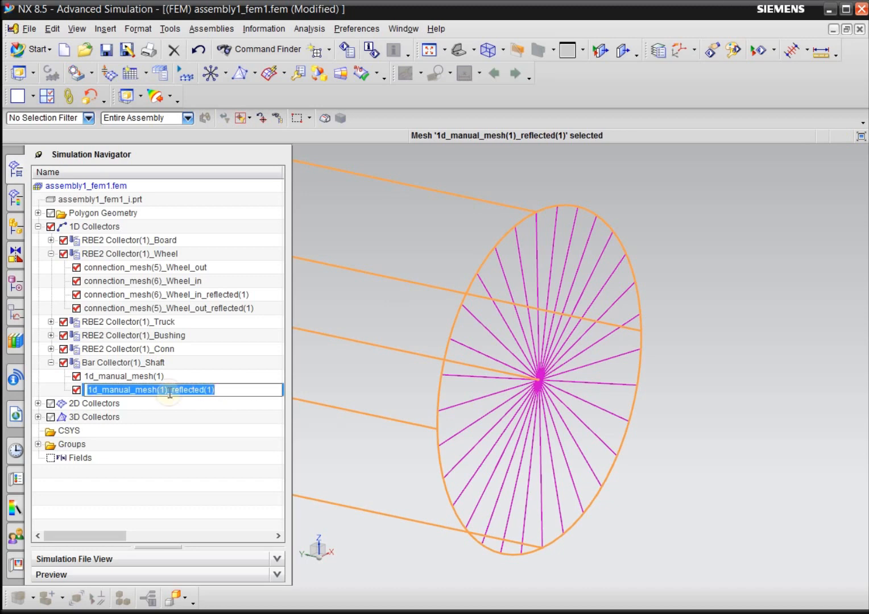
drag(168, 392, 226, 390)
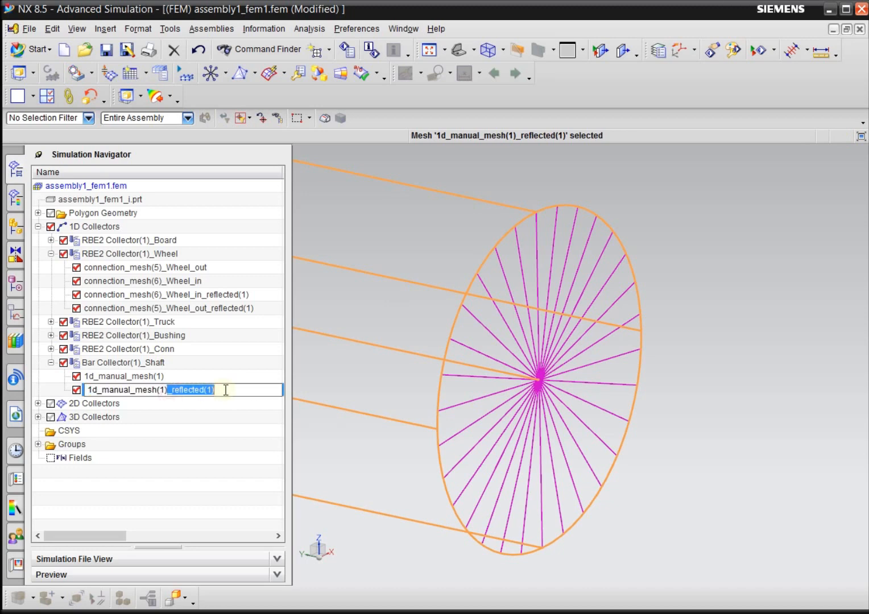
click(236, 311)
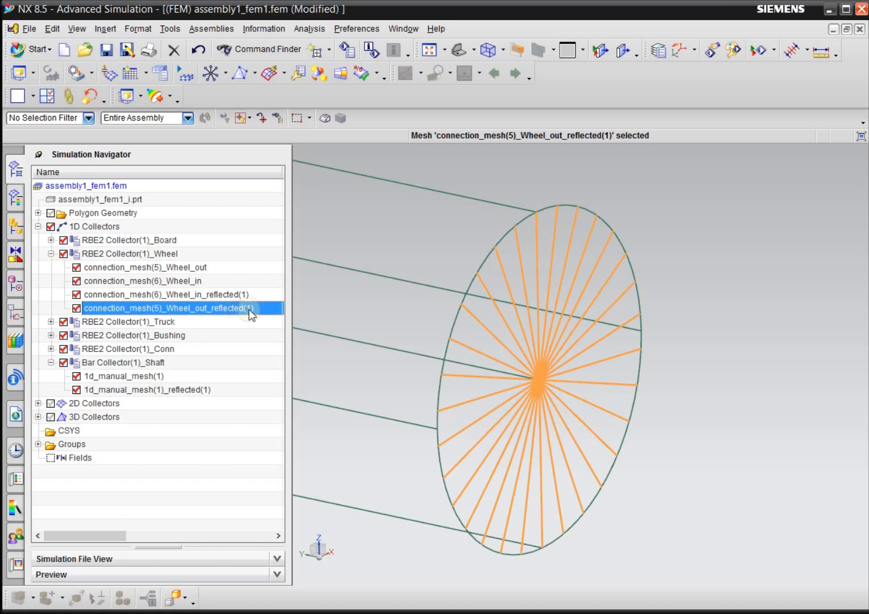
click(255, 310)
drag(255, 309, 247, 309)
click(268, 309)
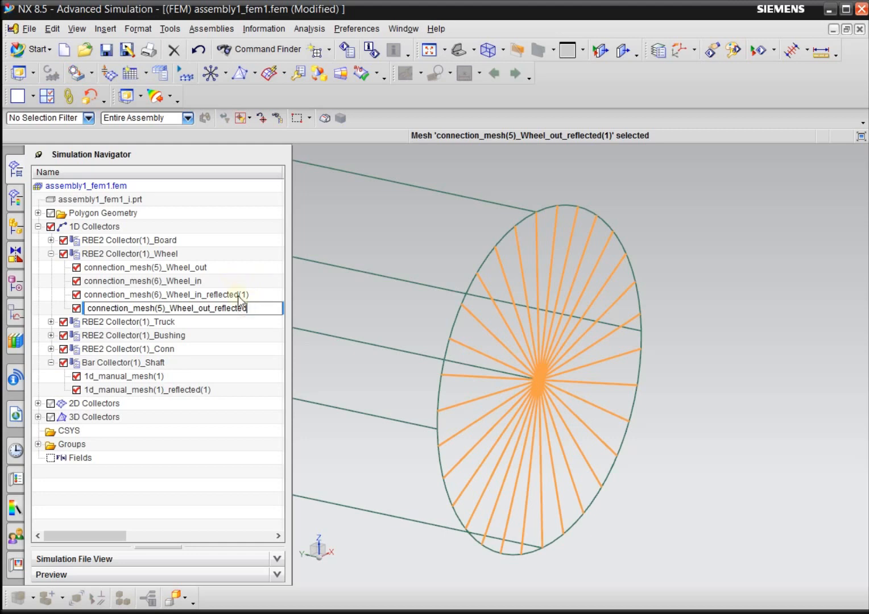
Rename the shaft mesh 1d_manual_mesh(1)_reflected(1) in the Shaft bar collector to 1d_manual_mesh.
click(185, 390)
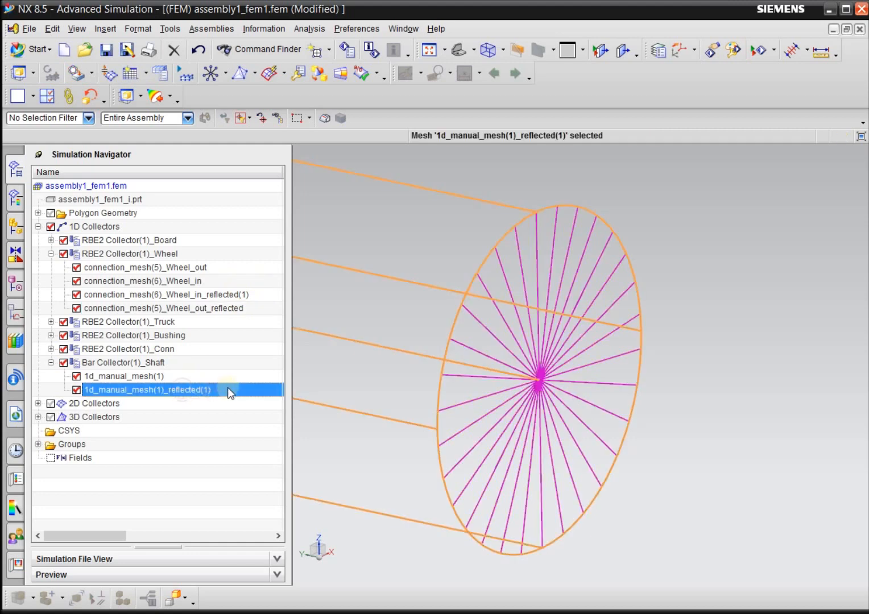
click(189, 392)
drag(157, 390, 248, 387)
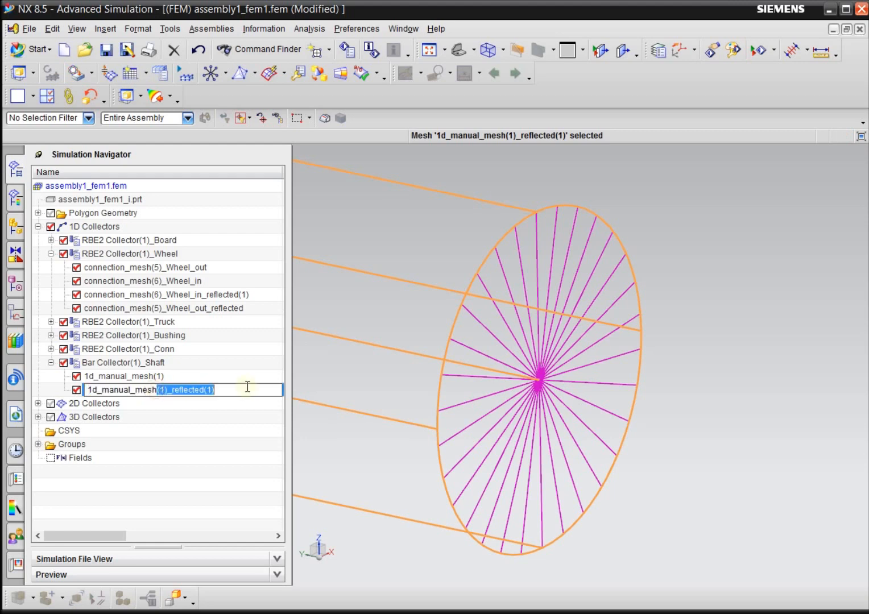
key(BackSpace)
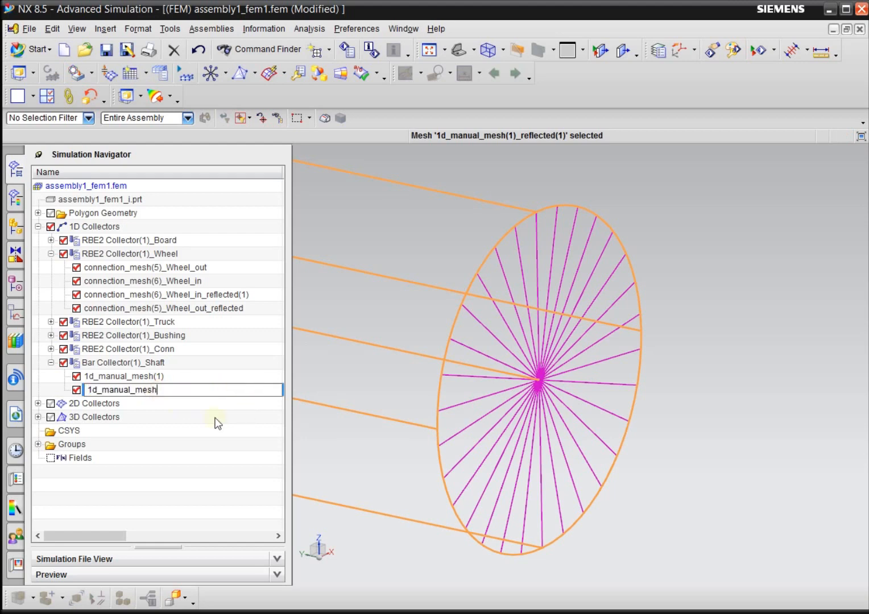
click(214, 410)
click(176, 391)
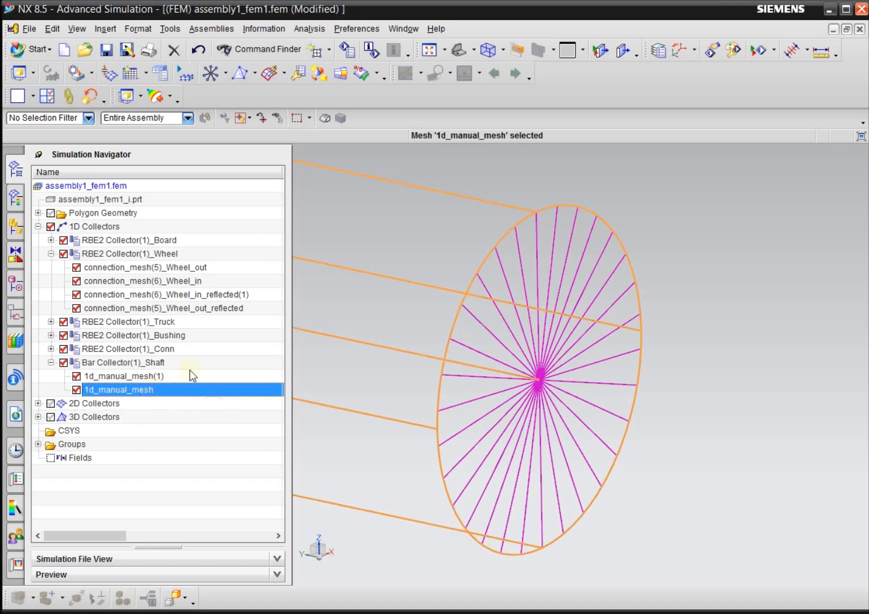
Select the renamed wheel and shaft meshes in turn to compare their elements, then clear the selection.
click(224, 308)
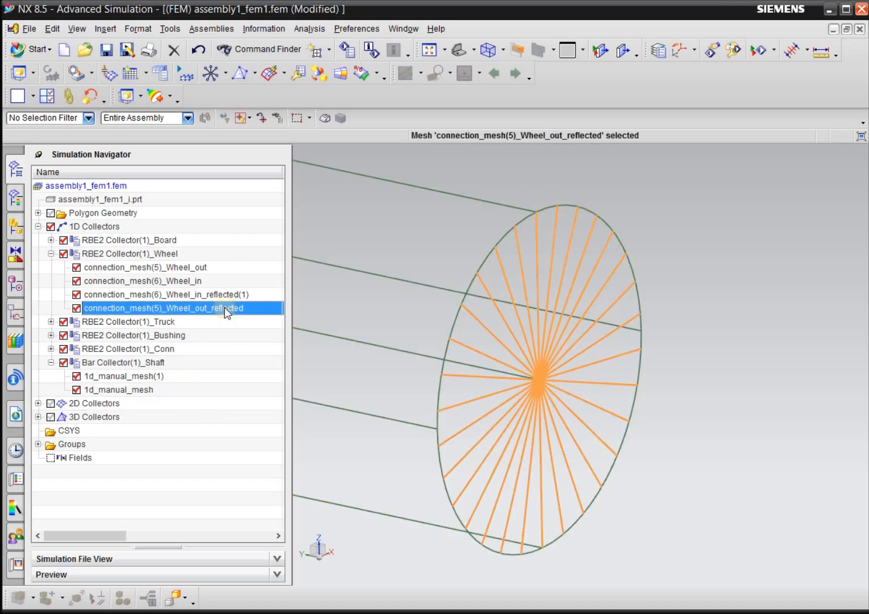
click(160, 390)
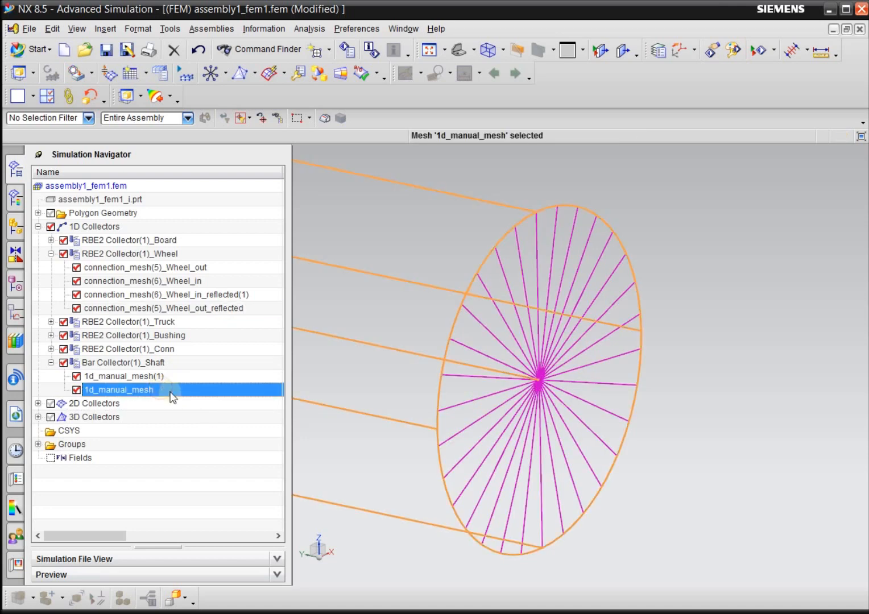
click(723, 387)
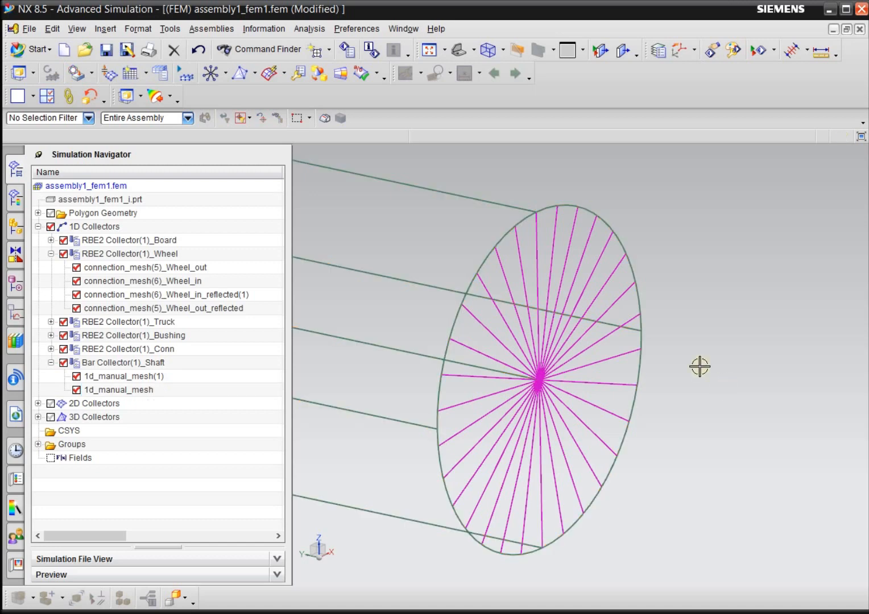
Create a CBUSH element between the coincident centre nodes 10528 and 14843 of the wheel spider and shaft end, then close.
click(104, 29)
mouse_move(145, 243)
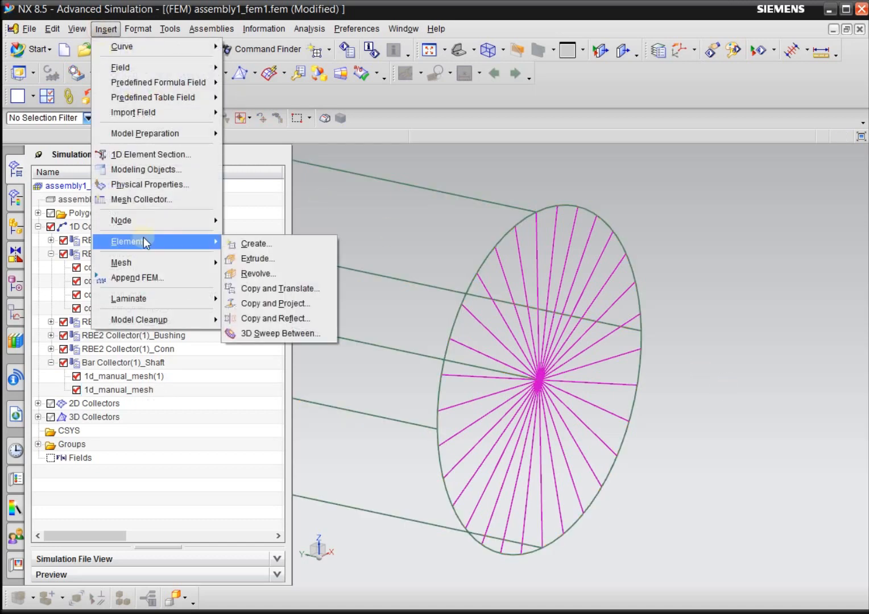
click(272, 248)
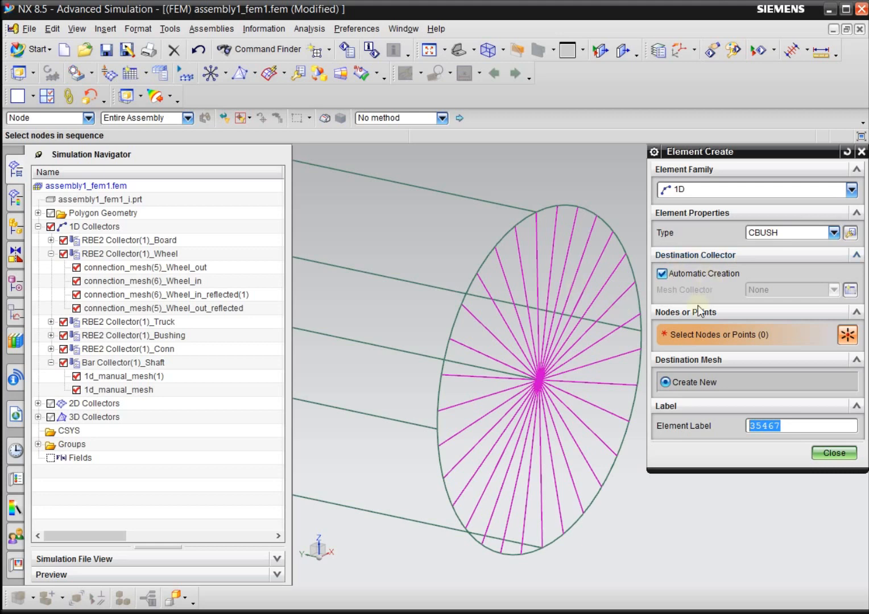
click(541, 379)
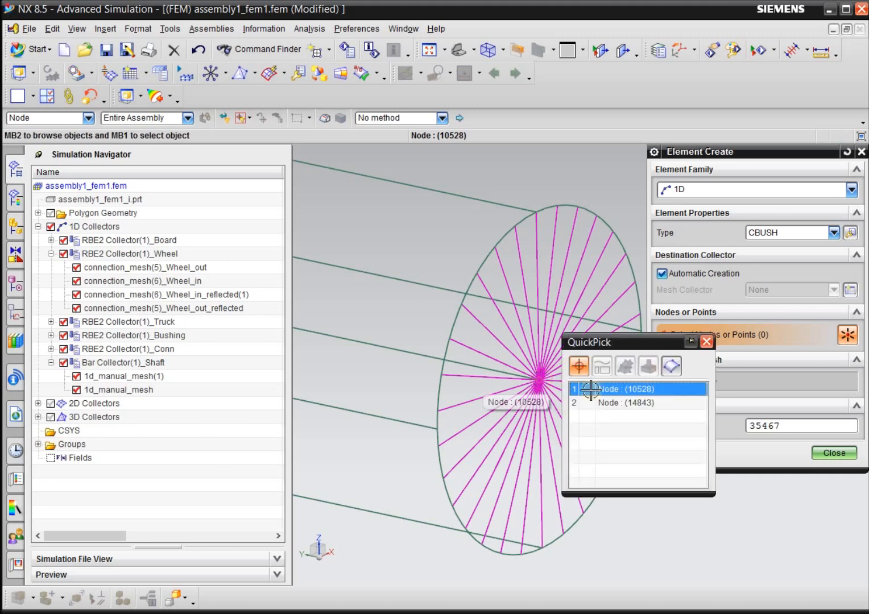
click(623, 393)
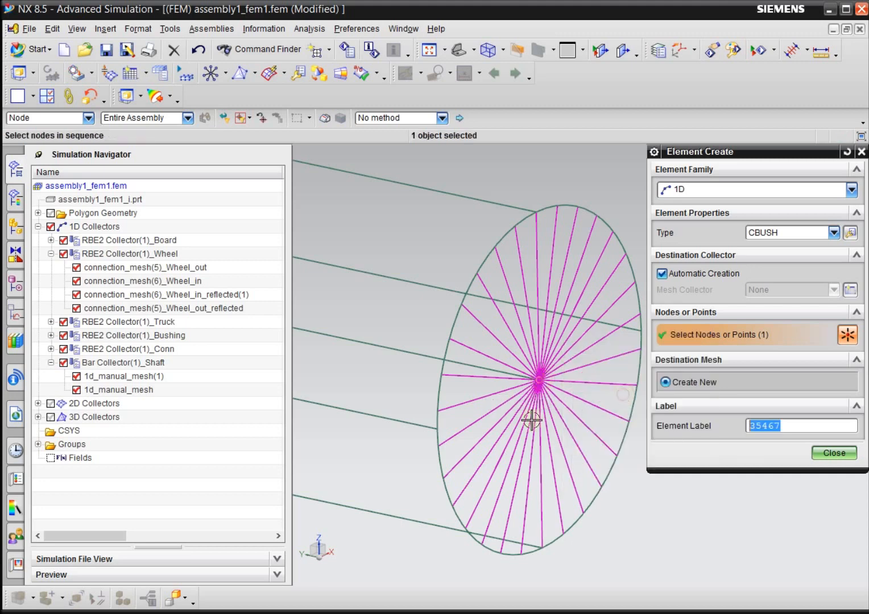
click(537, 380)
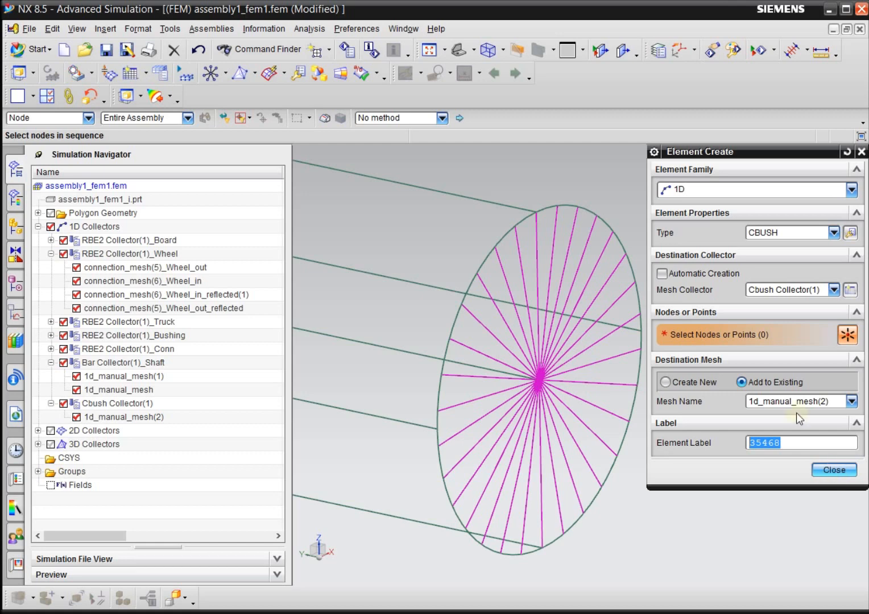
click(832, 471)
Inspect the new CBUSH mesh in Cbush Collector(1) while zooming around the wheel–shaft joint.
scroll(712, 442, down, 2)
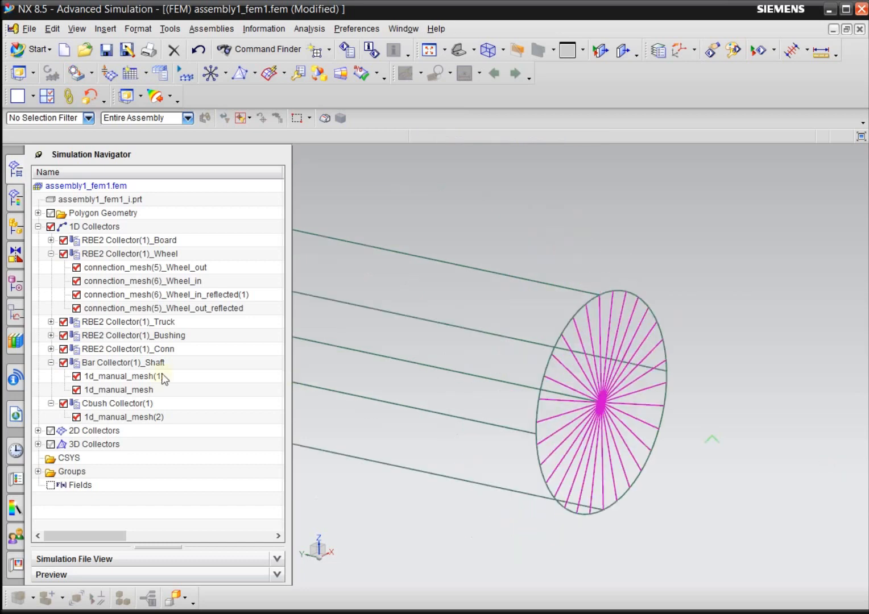
click(121, 417)
click(133, 407)
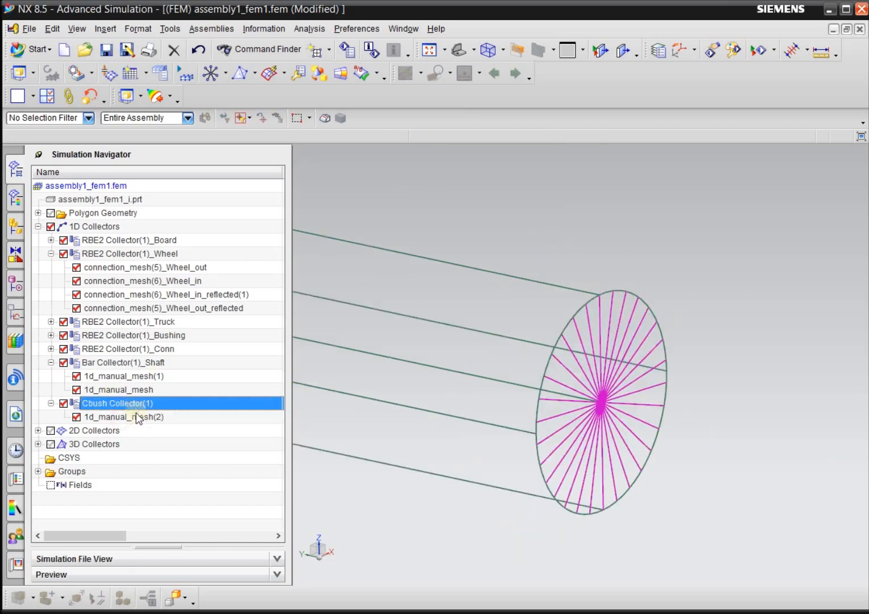
click(136, 417)
click(150, 404)
scroll(738, 381, down, 2)
scroll(737, 381, down, 1)
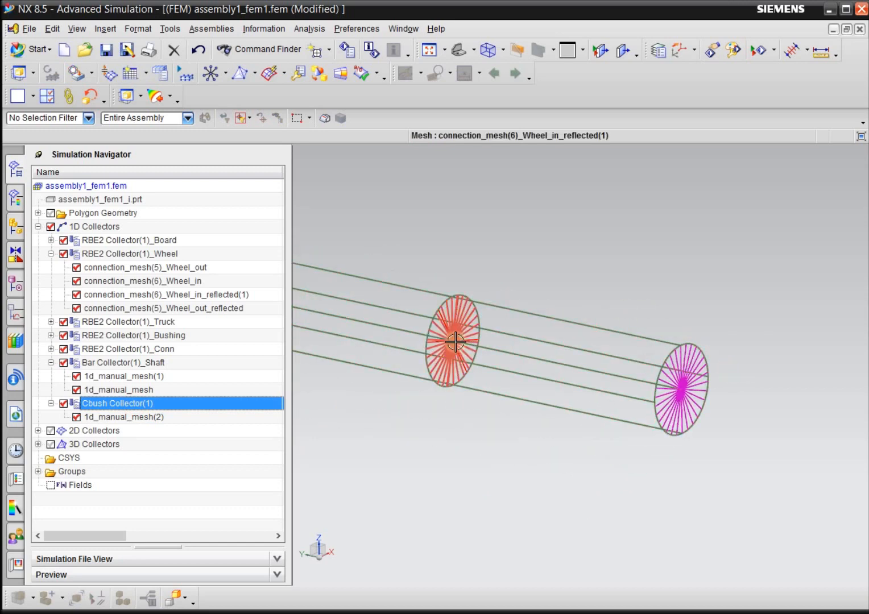
scroll(448, 341, up, 3)
scroll(374, 333, down, 2)
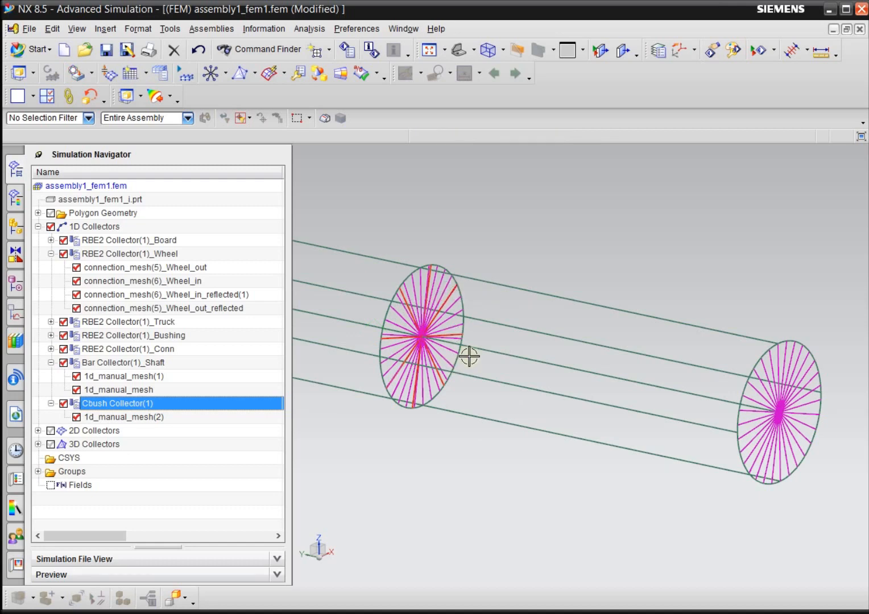
scroll(611, 417, down, 1)
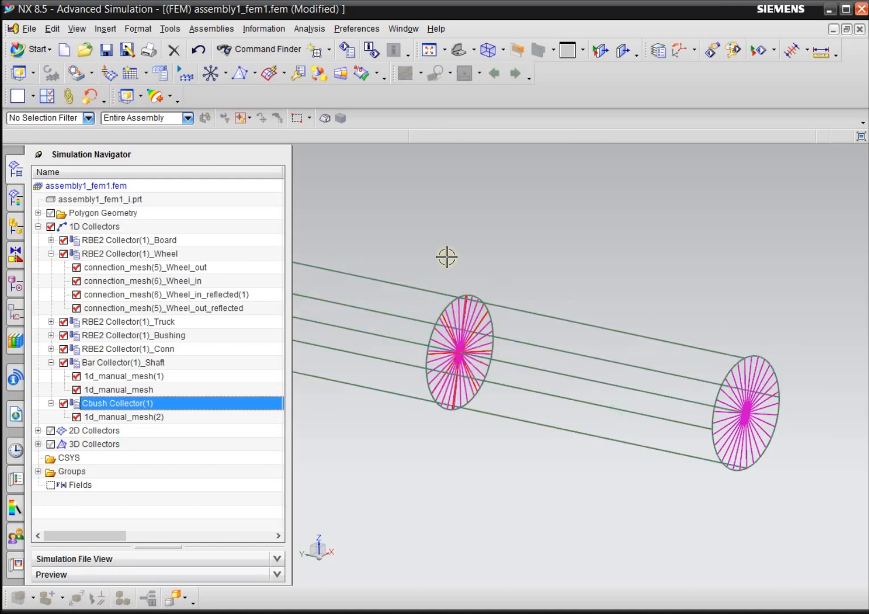
scroll(421, 365, up, 4)
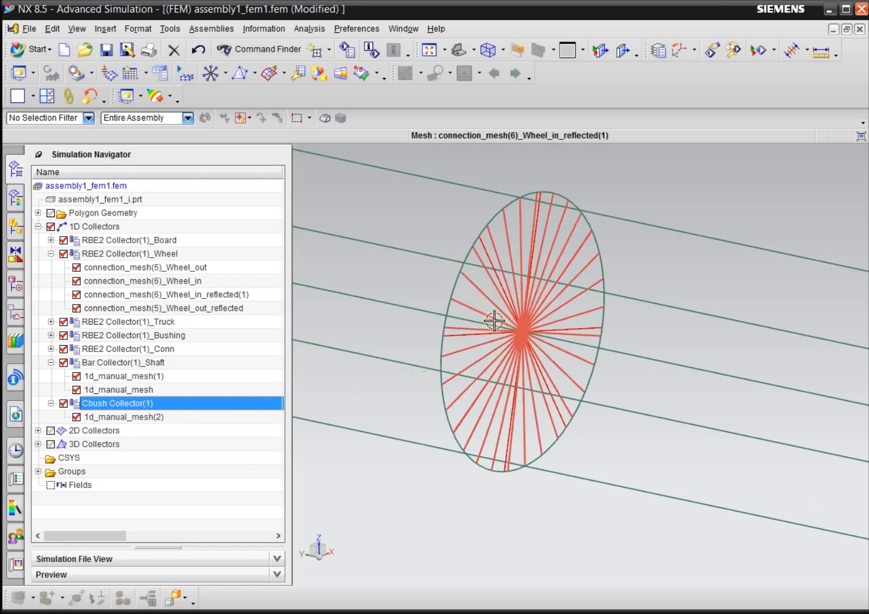
scroll(504, 342, down, 3)
scroll(468, 454, down, 1)
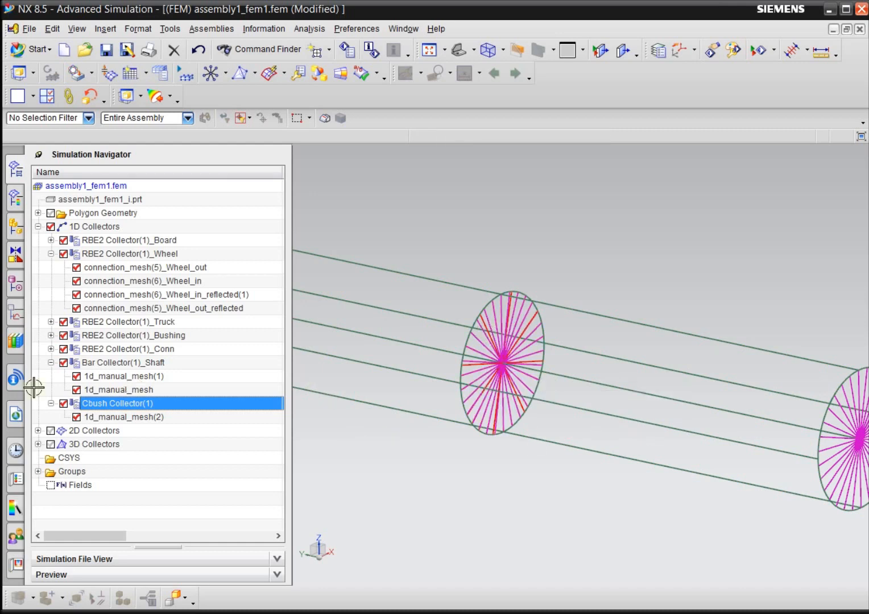
Hide the Shaft bar collector and expand the Truck RBE2 collector to view its connection meshes.
click(63, 363)
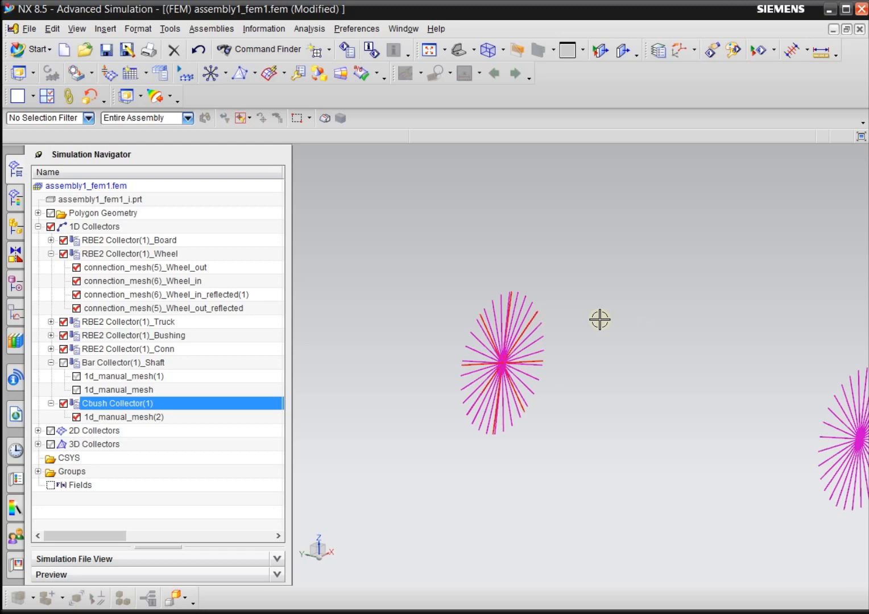
scroll(566, 351, up, 1)
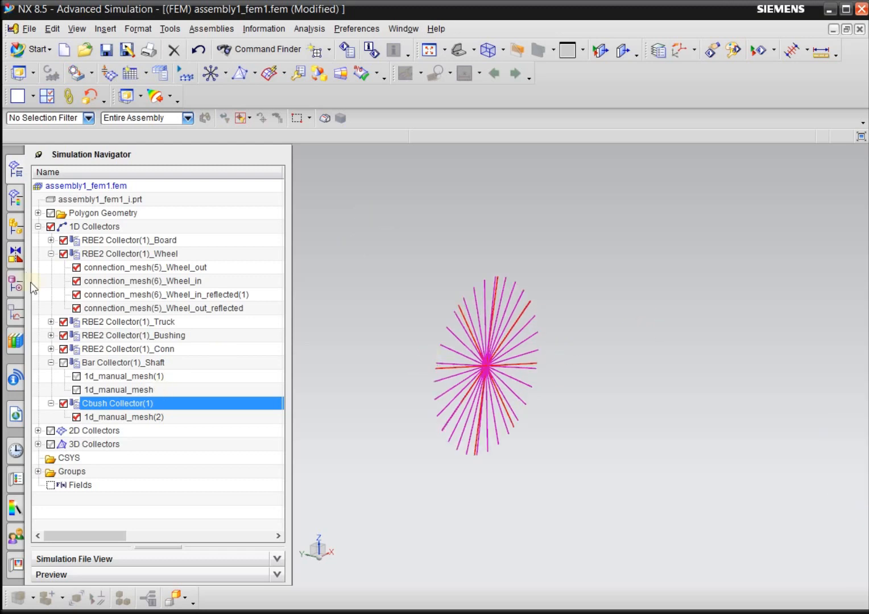
click(50, 254)
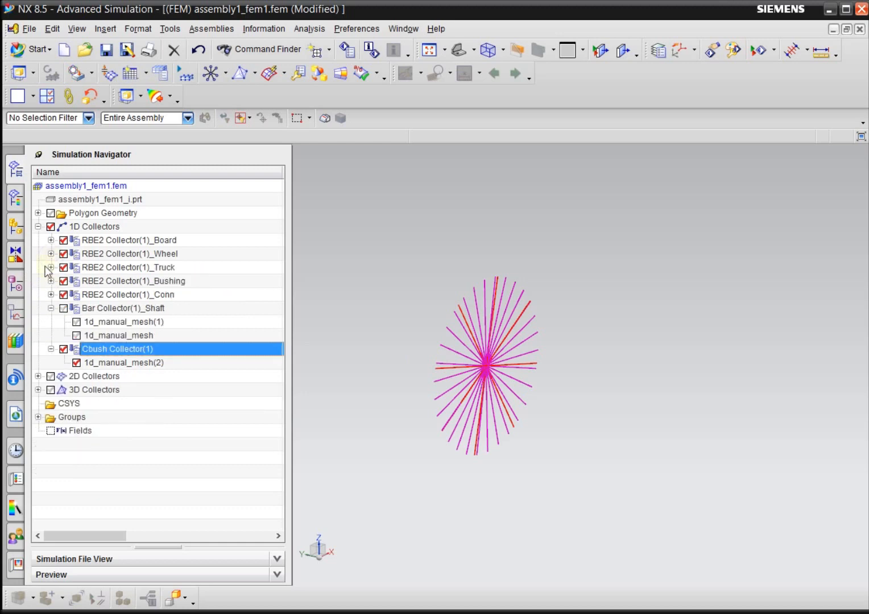
click(47, 268)
click(147, 298)
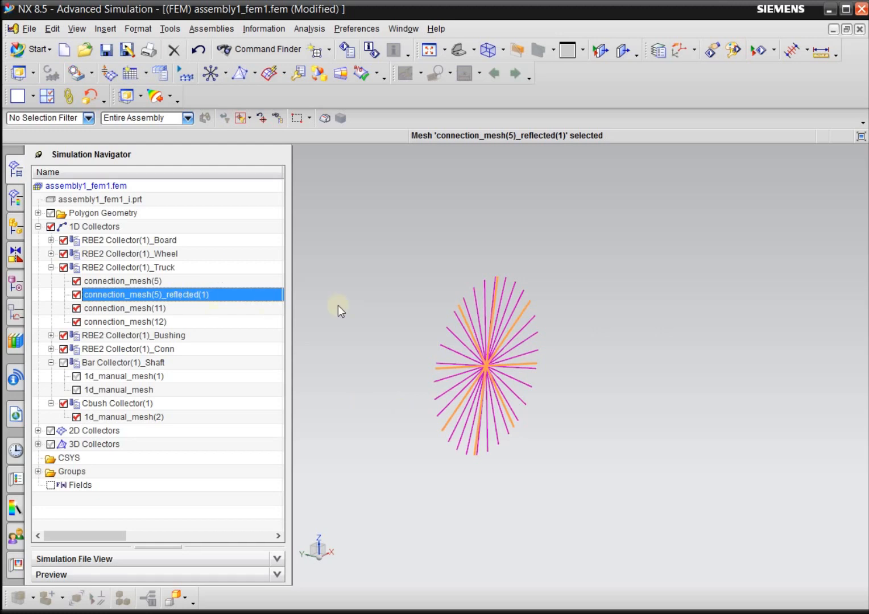
click(380, 305)
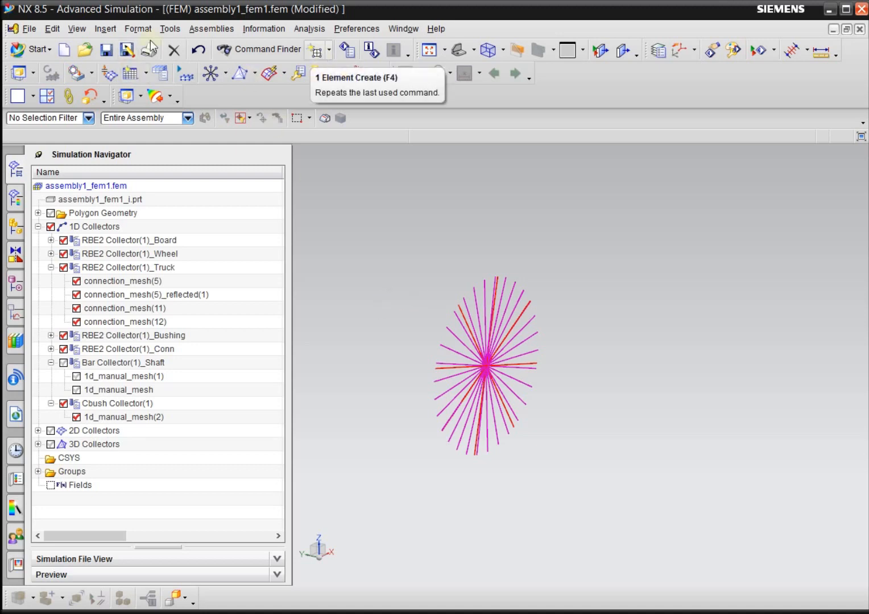
click(111, 32)
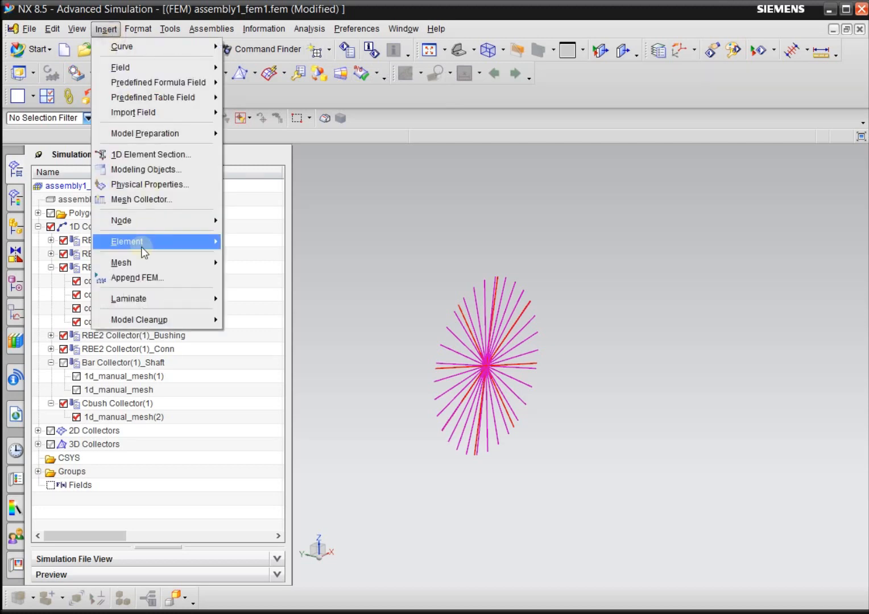
mouse_move(220, 247)
click(321, 10)
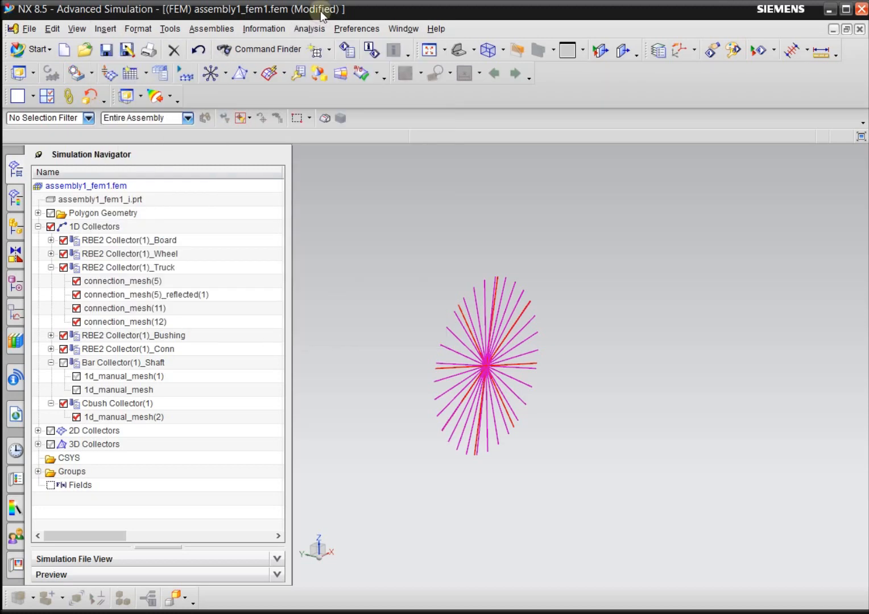
click(328, 49)
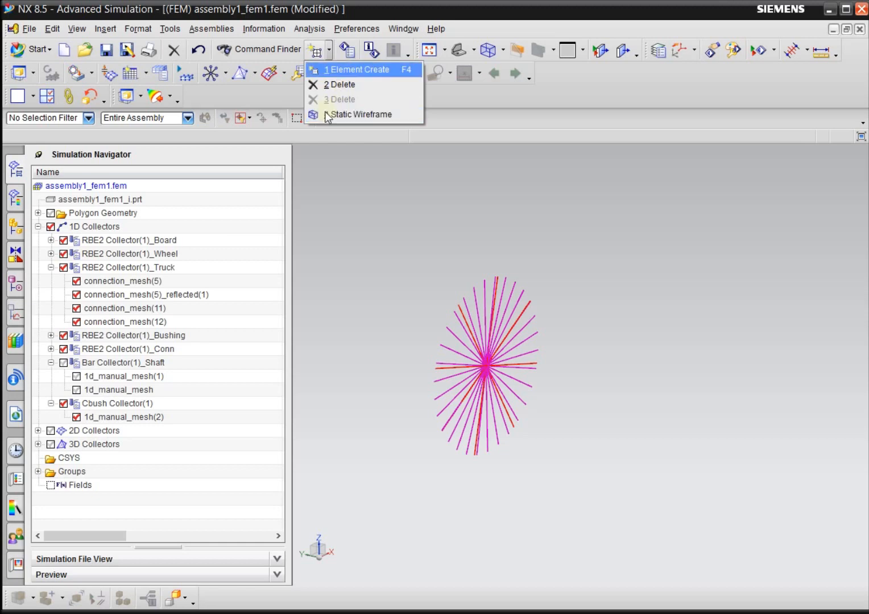
click(364, 14)
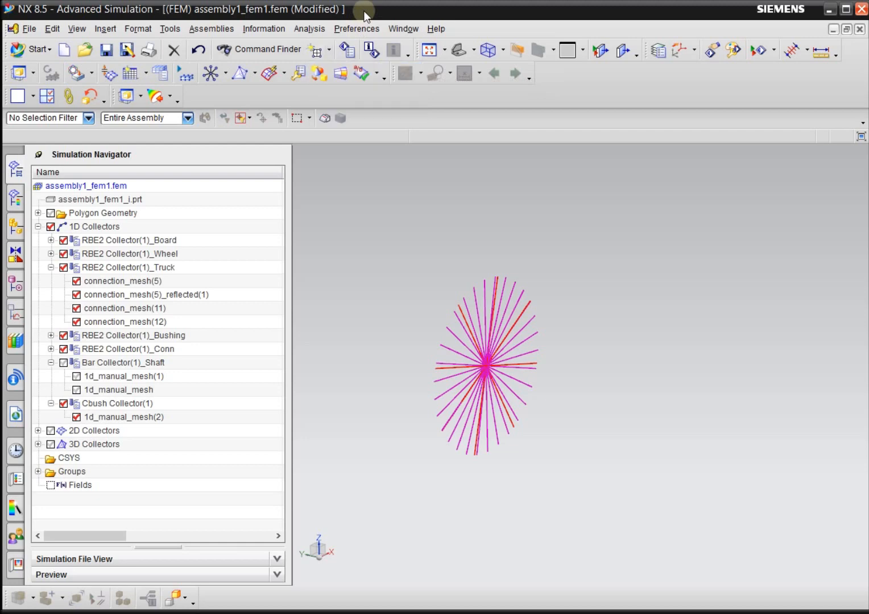
Create a CBUSH element with automatic collector creation between centre node 10527 and its coincident node at the wheel spider.
click(316, 52)
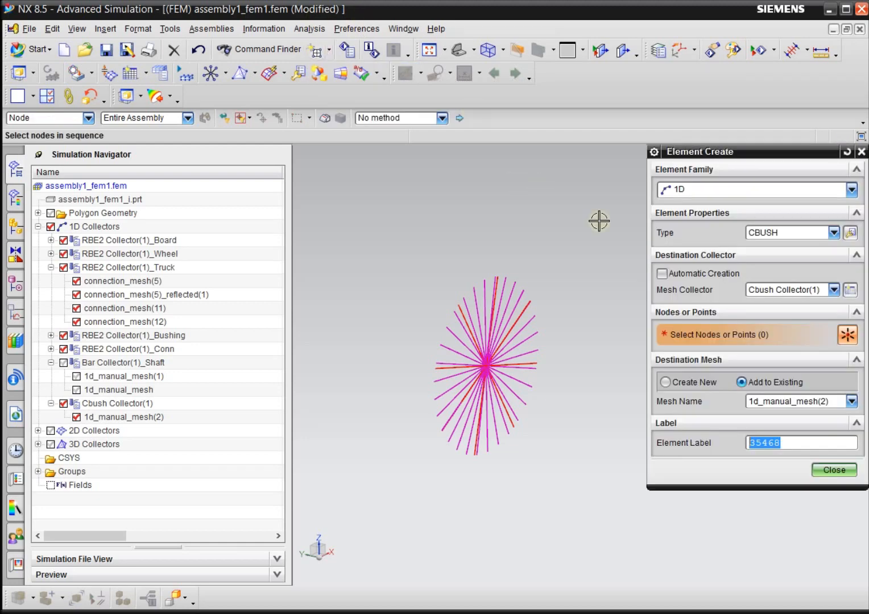
click(730, 273)
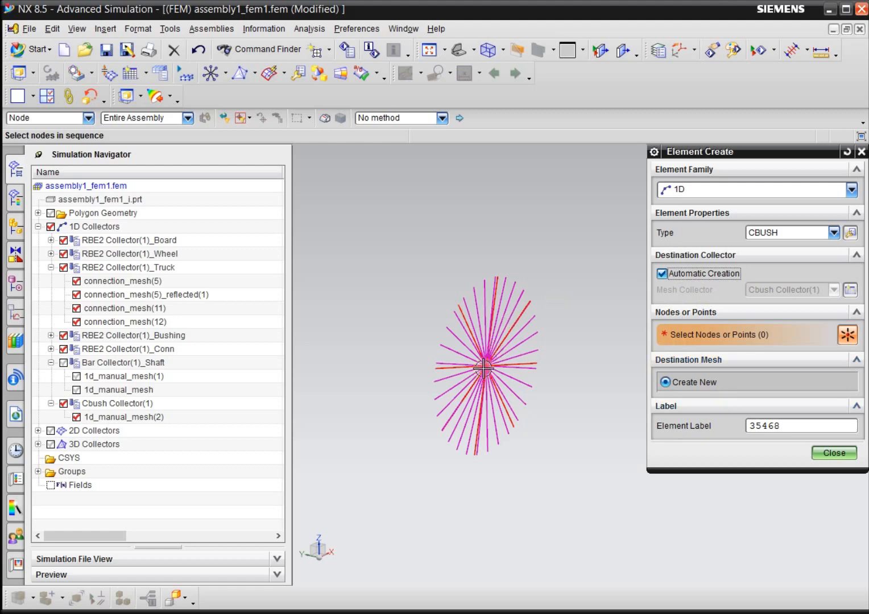
scroll(483, 364, up, 2)
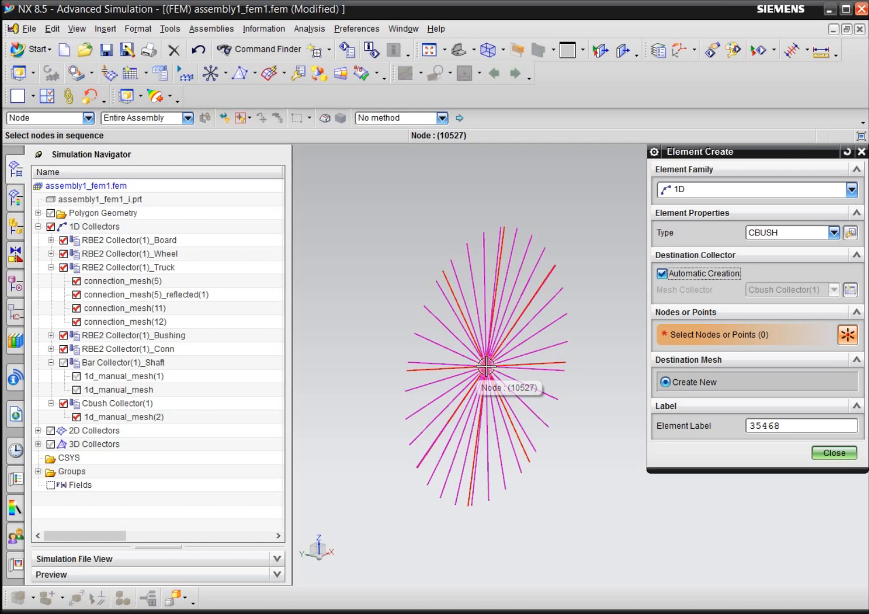
click(487, 368)
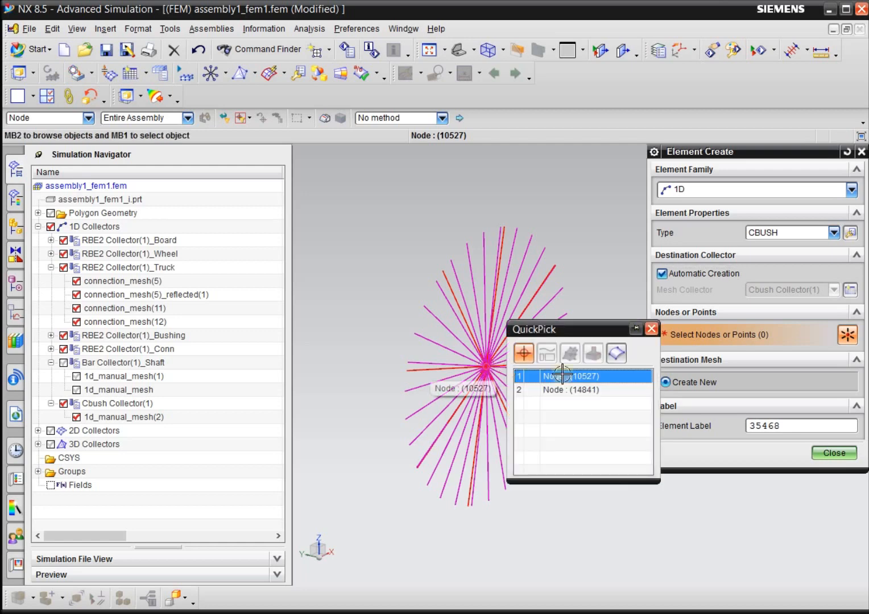
click(583, 380)
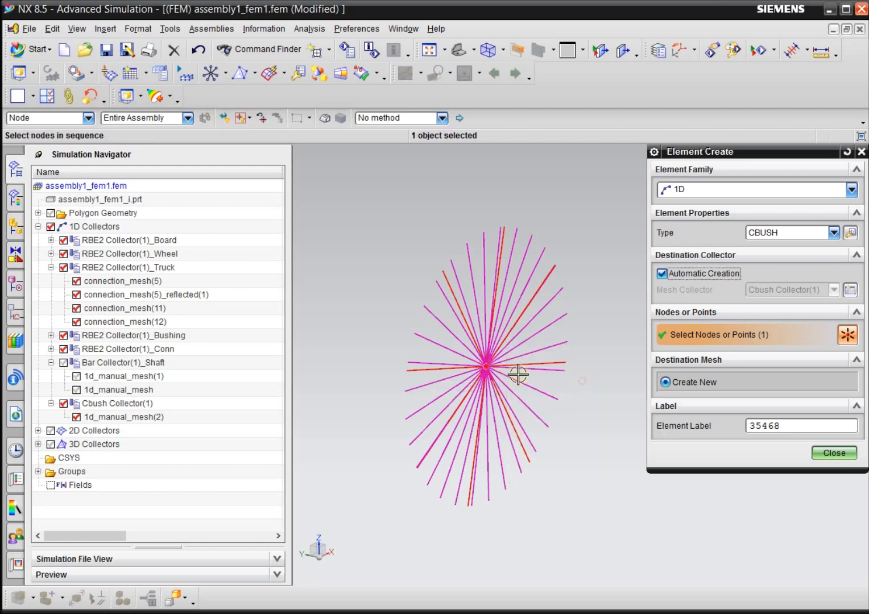
click(485, 366)
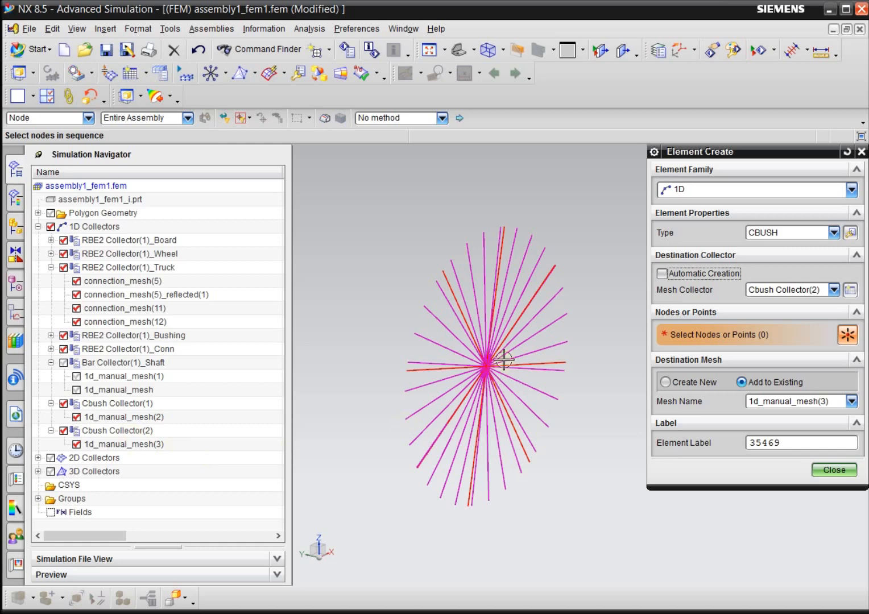
Create another CBUSH with automatic collector creation between coincident centre nodes 3166 and 2353 at the other wheel–shaft joint.
scroll(448, 367, down, 10)
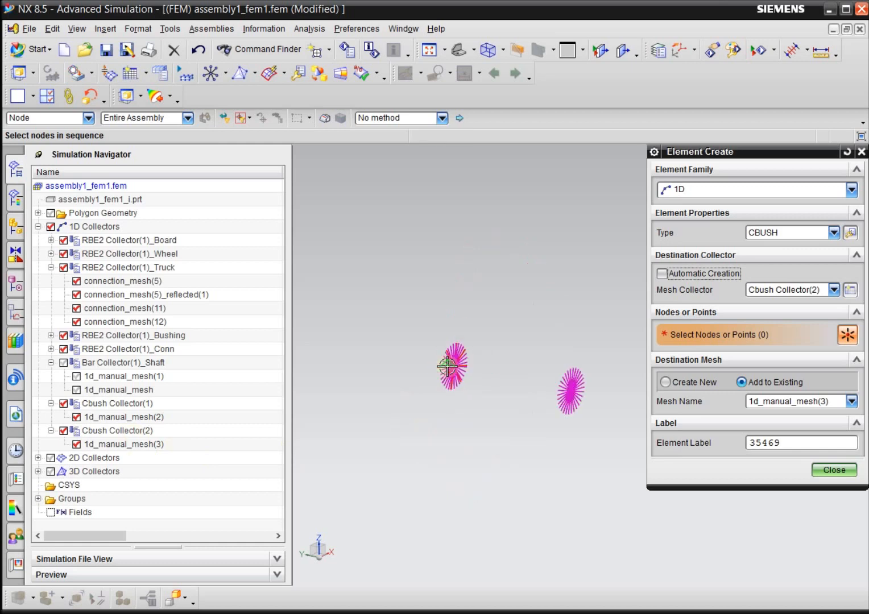
scroll(557, 385, down, 2)
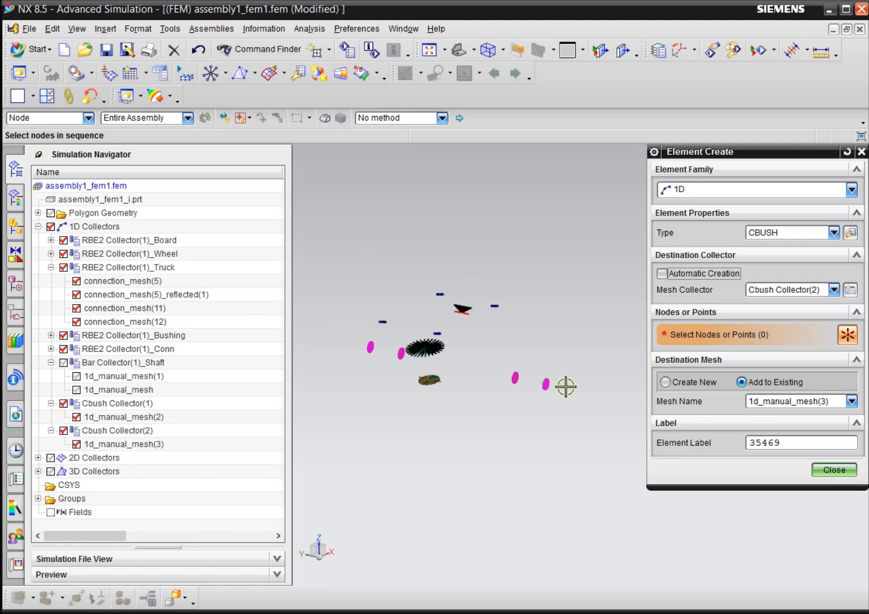
click(370, 344)
scroll(458, 347, up, 5)
scroll(522, 384, down, 4)
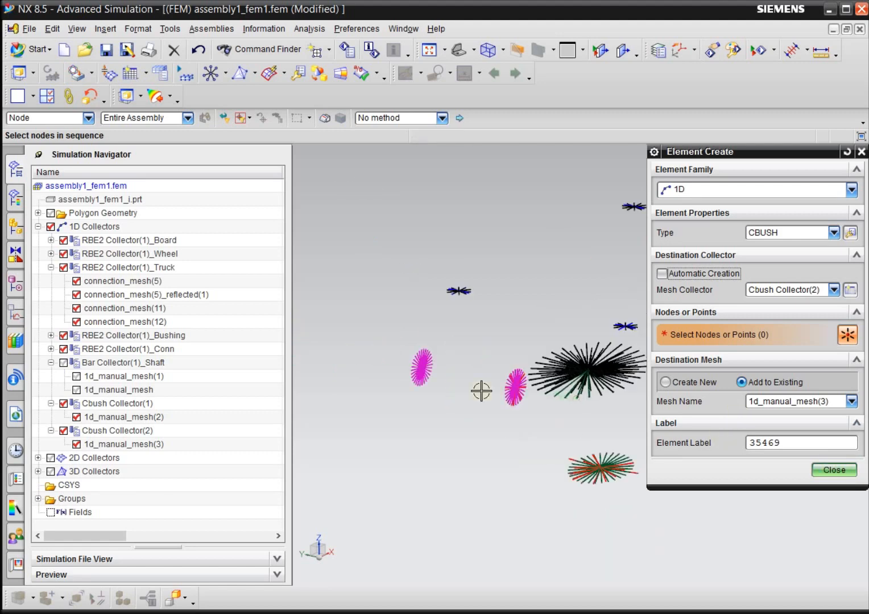
scroll(512, 379, up, 4)
scroll(503, 374, up, 1)
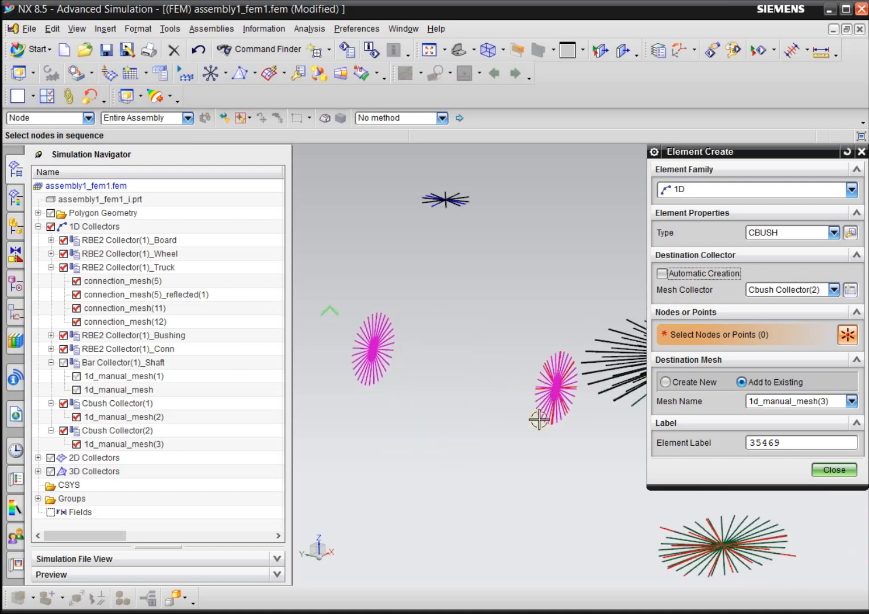
scroll(501, 398, down, 1)
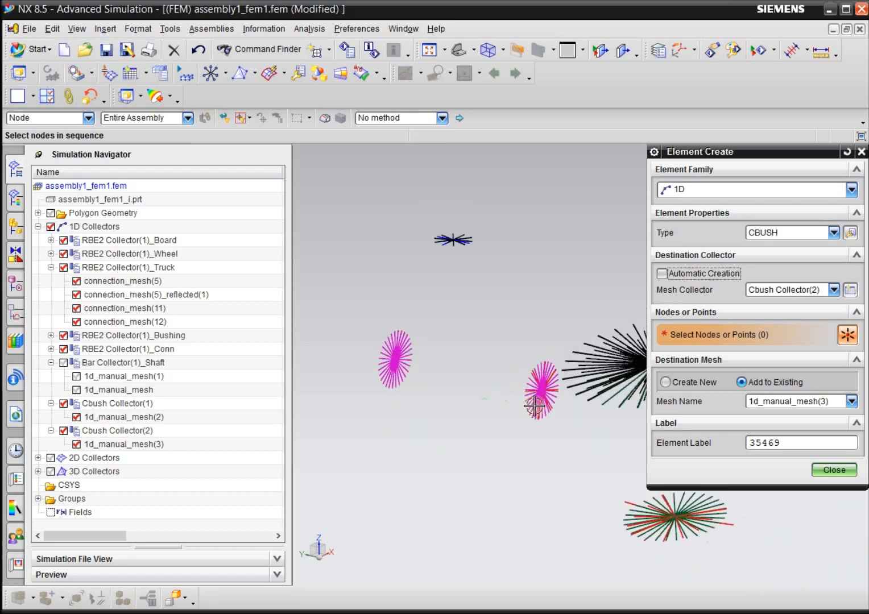
scroll(500, 388, up, 2)
scroll(476, 362, up, 2)
scroll(476, 362, up, 2)
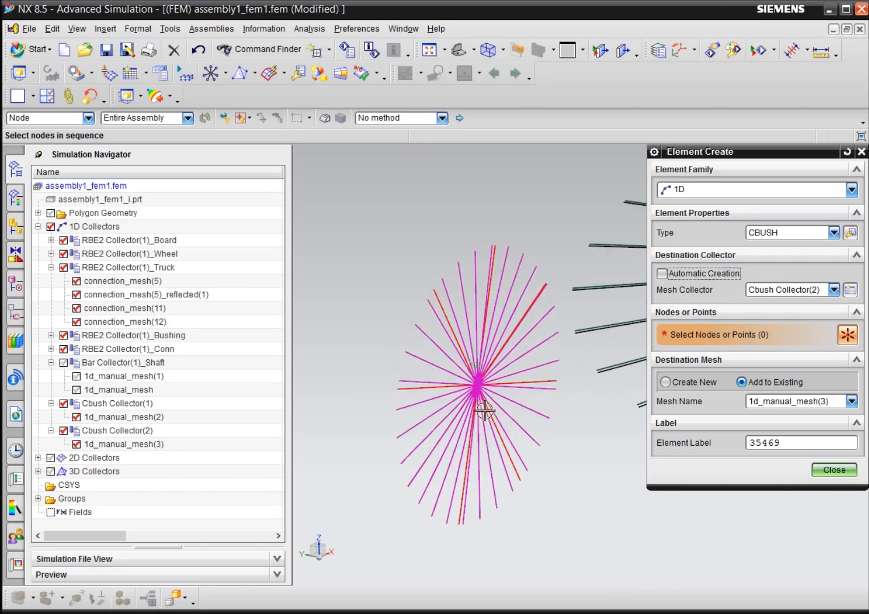
scroll(483, 411, up, 1)
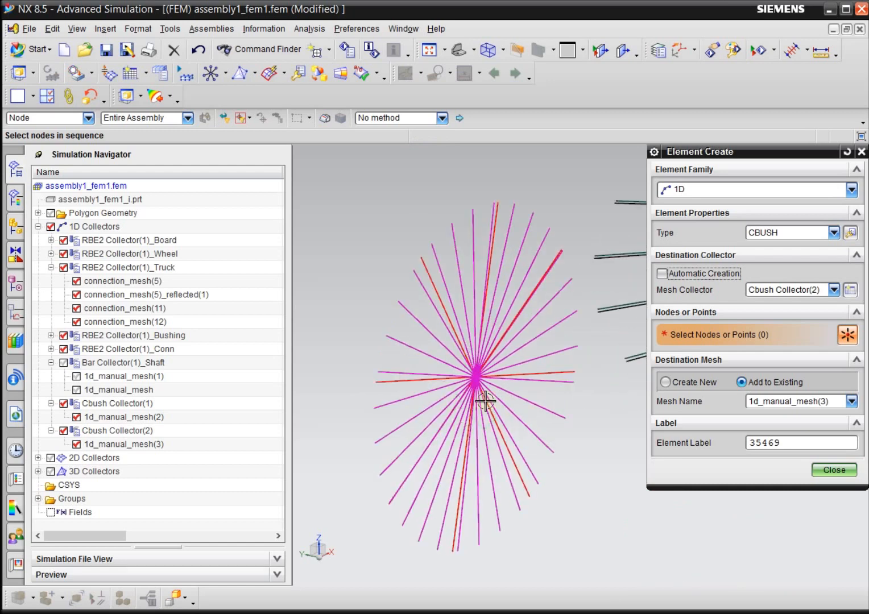
scroll(488, 398, down, 5)
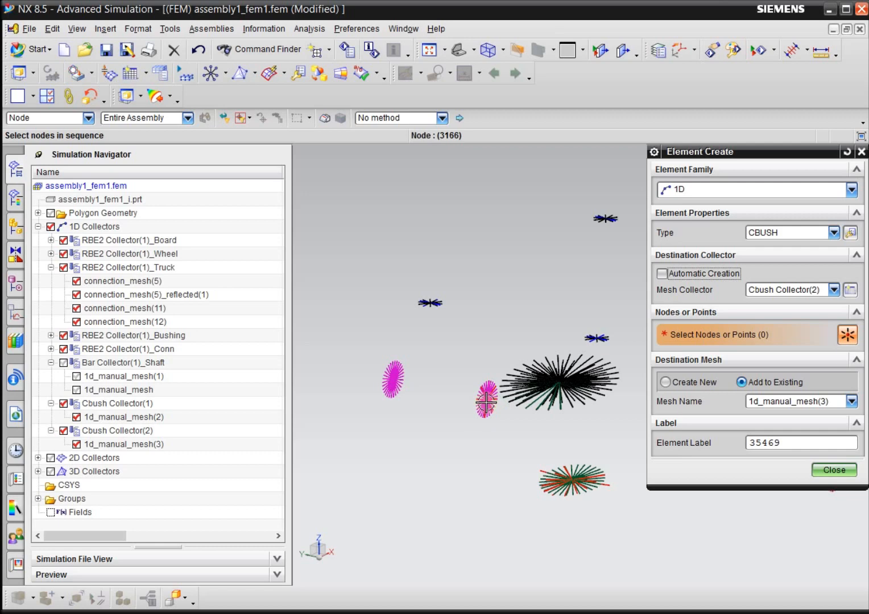
scroll(486, 403, up, 4)
scroll(507, 403, down, 4)
scroll(506, 405, up, 5)
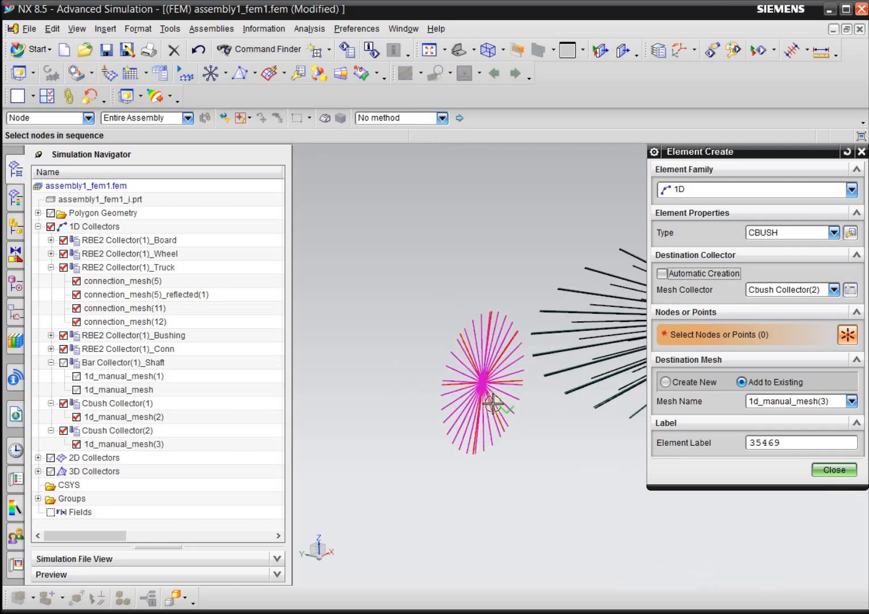
scroll(493, 404, down, 3)
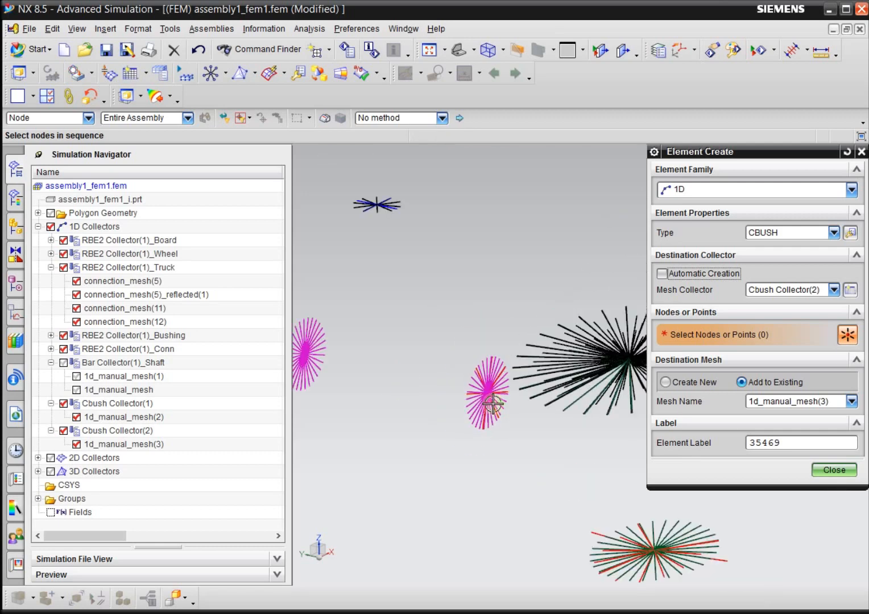
scroll(493, 404, up, 5)
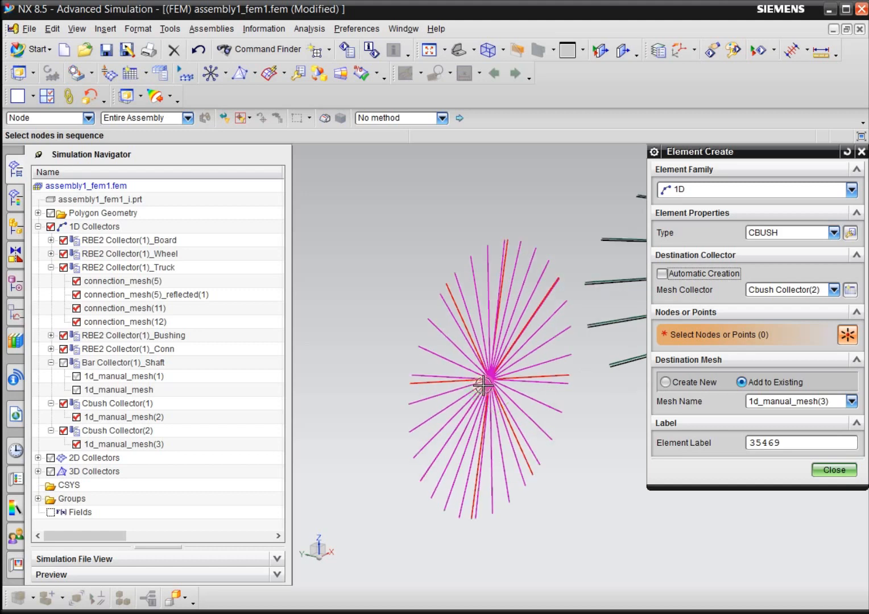
click(697, 277)
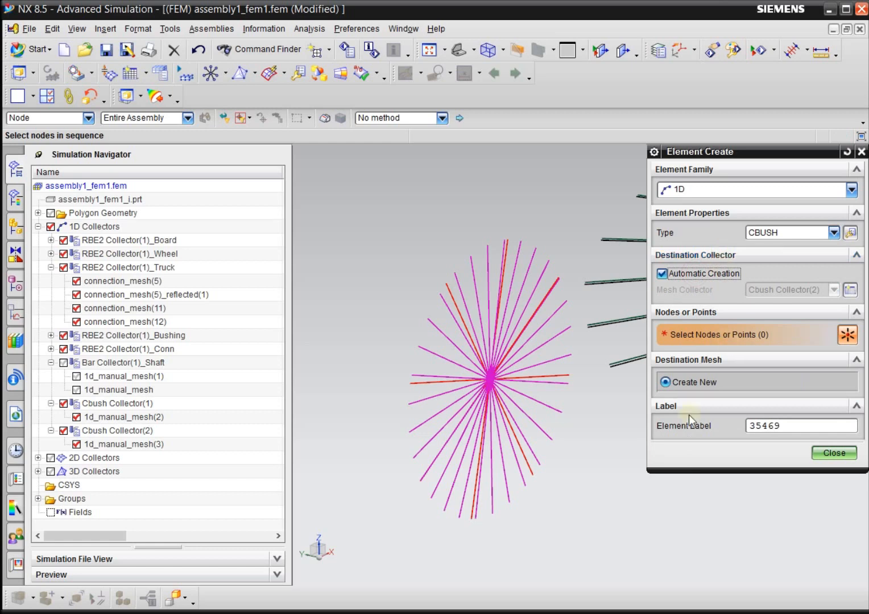
click(490, 377)
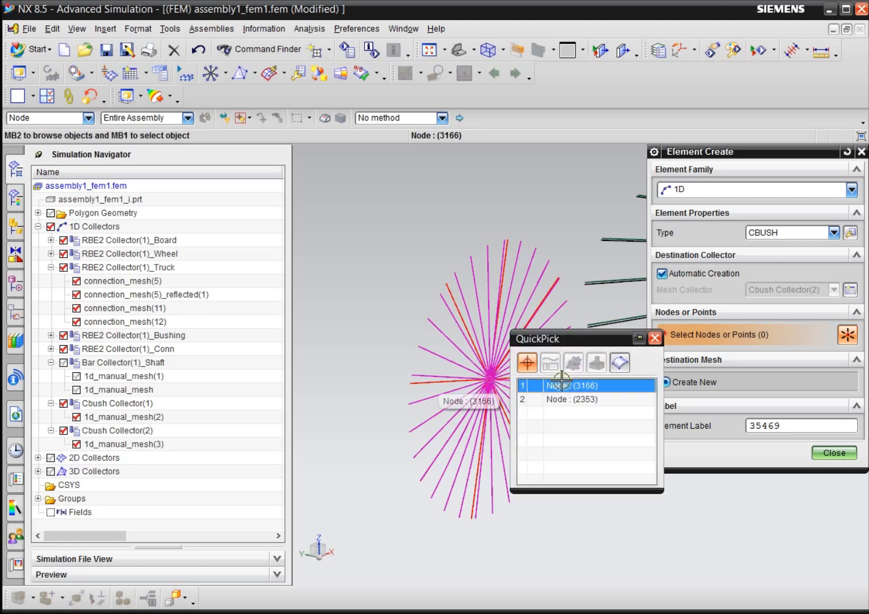
click(595, 392)
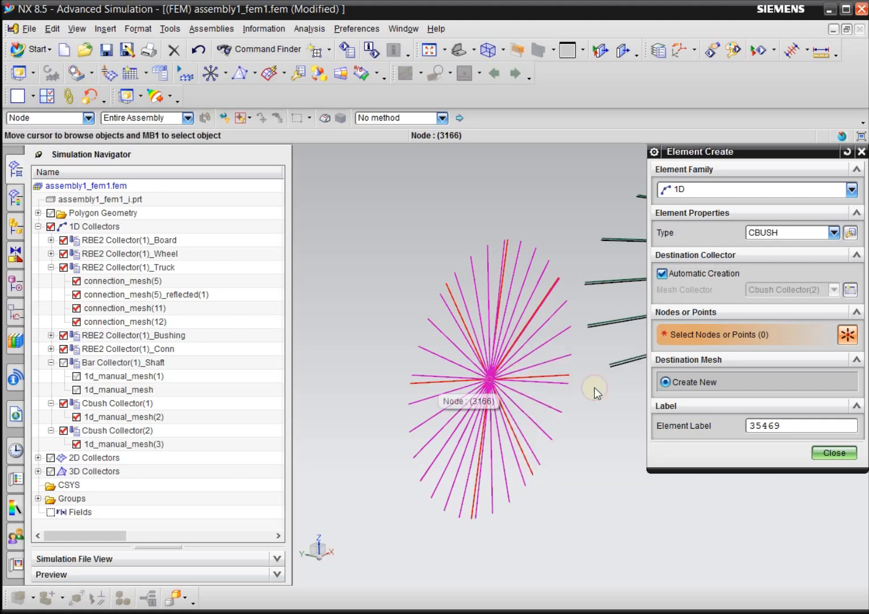
middle_click(492, 379)
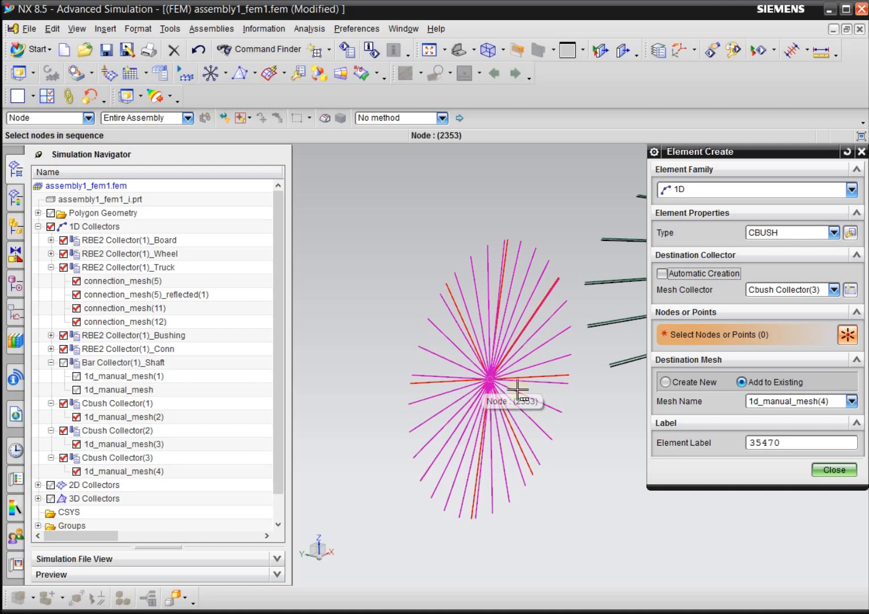
Show the Shaft bar collector again around the wheel spider.
scroll(562, 487, down, 3)
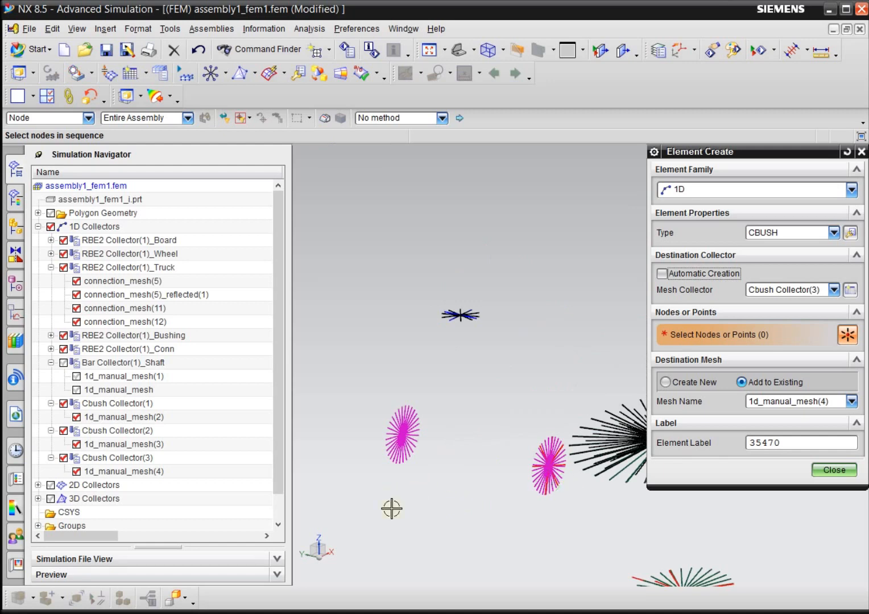
scroll(386, 501, up, 4)
scroll(510, 330, up, 2)
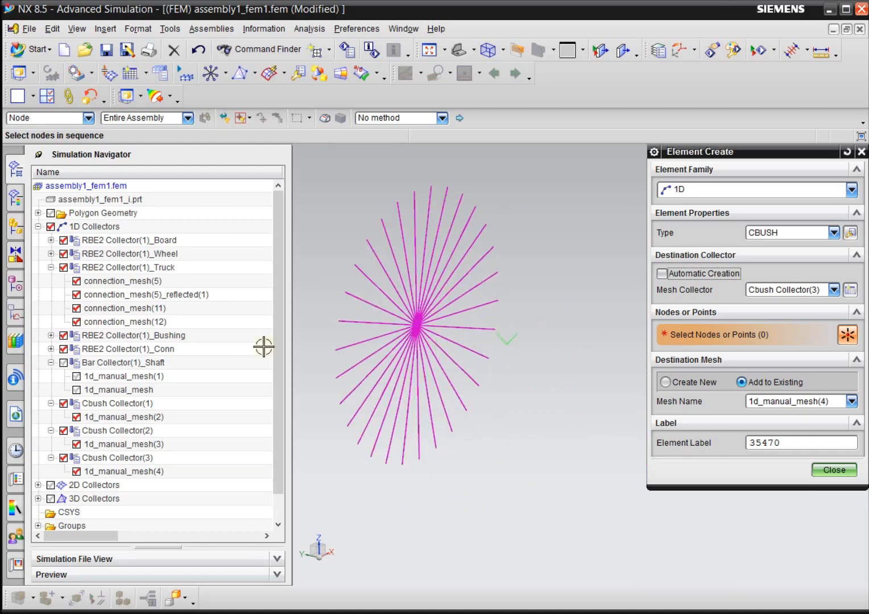
click(64, 363)
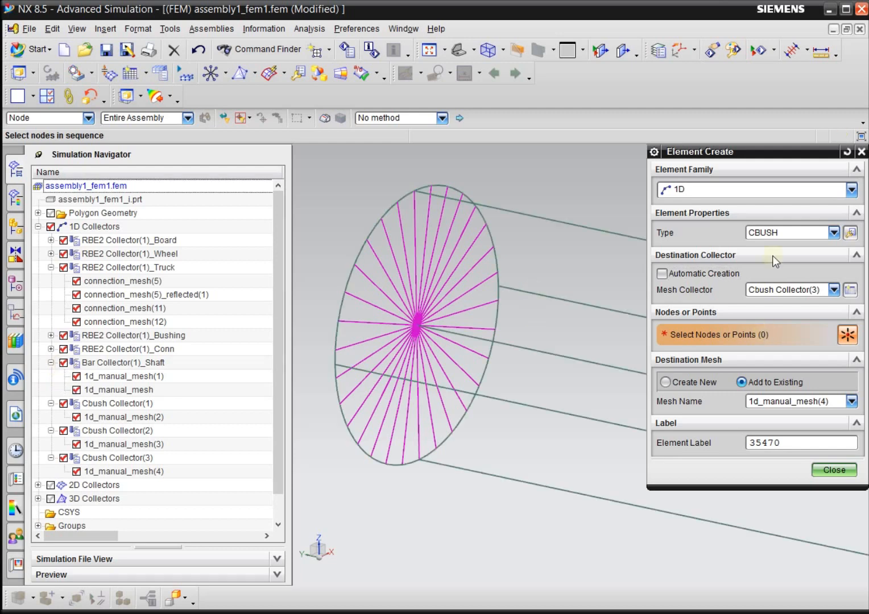
Create a CBUSH with automatic collector creation at centre node 2354 of the shaft-end spider, then close the dialog.
click(720, 271)
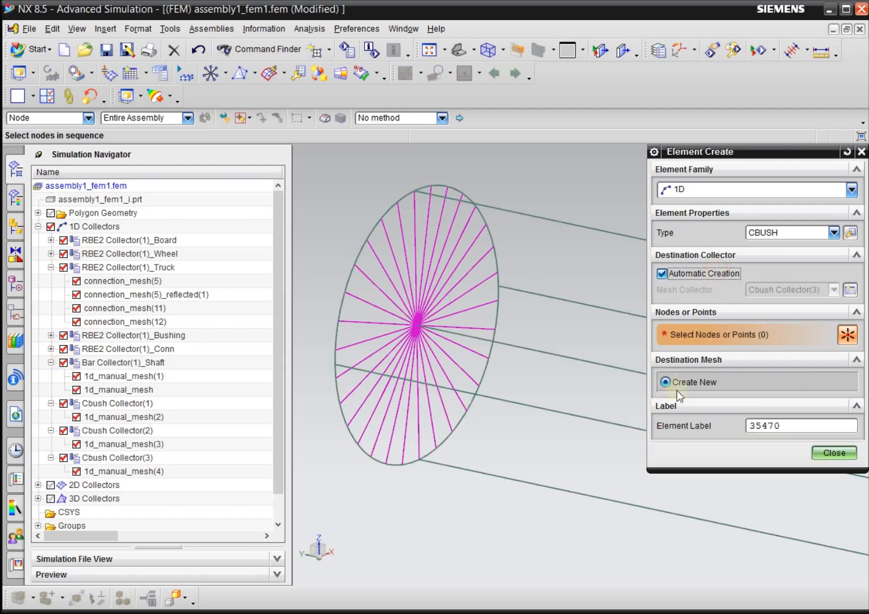
click(417, 323)
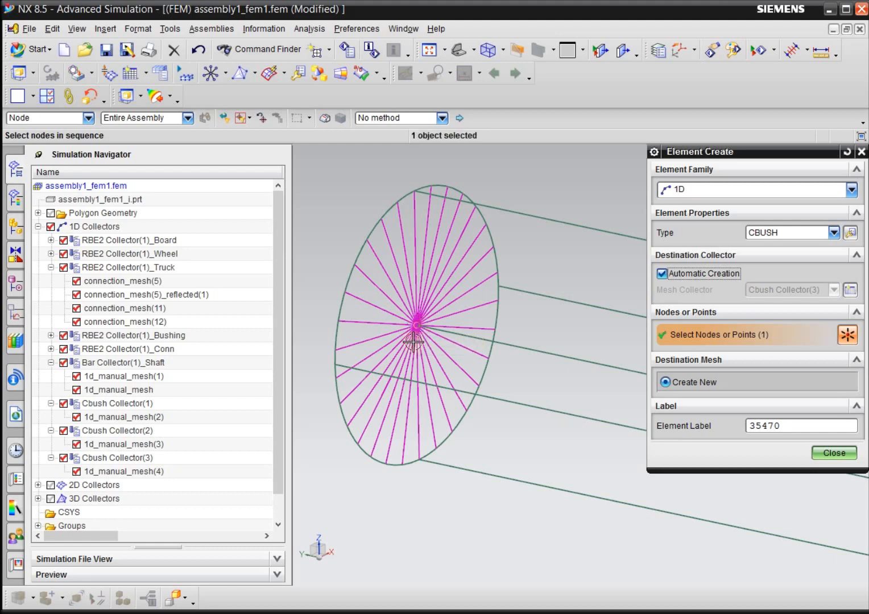
click(417, 323)
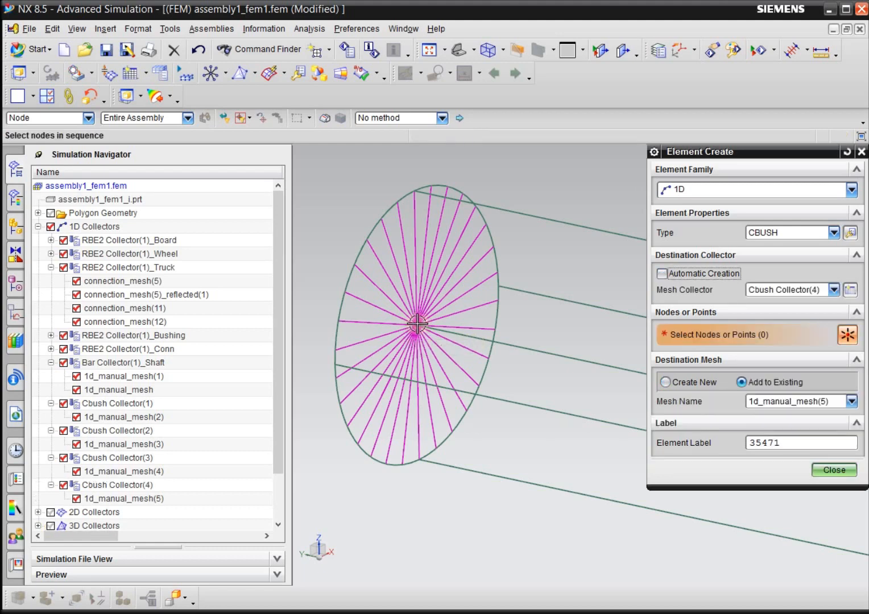
scroll(394, 276, down, 4)
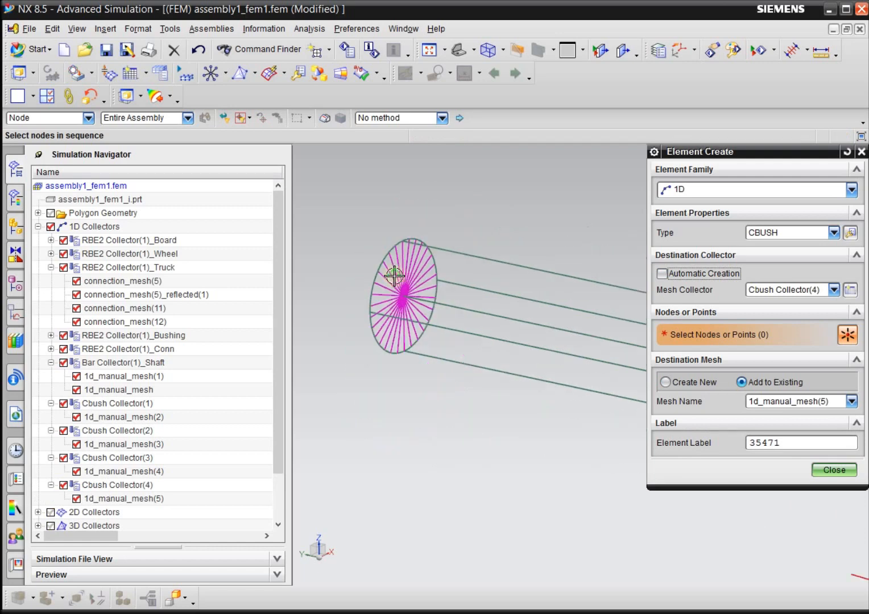
scroll(394, 276, down, 3)
click(832, 471)
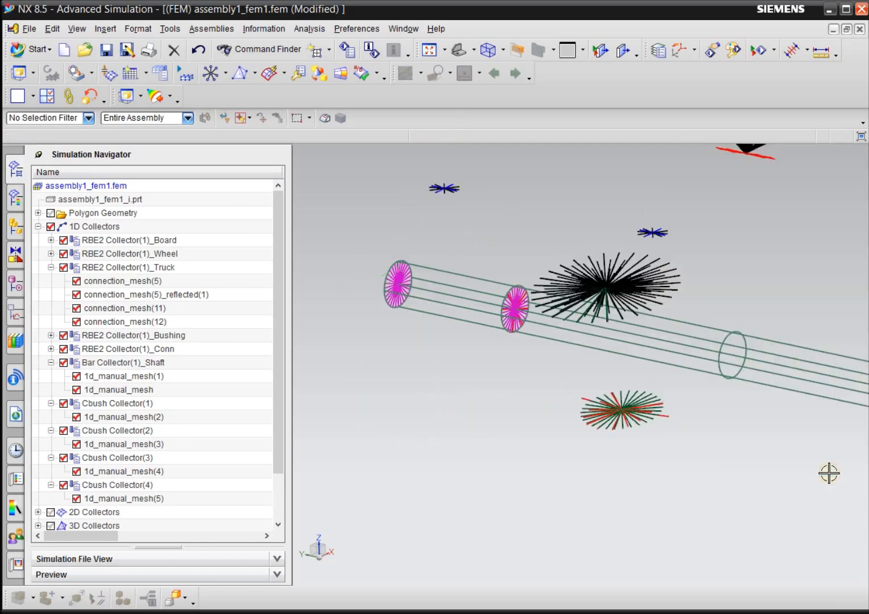
Zoom and pan out to review the shaft, spiders and new CBUSH connections.
scroll(483, 423, down, 3)
middle_drag(606, 509, 620, 516)
scroll(613, 378, down, 2)
scroll(617, 371, up, 2)
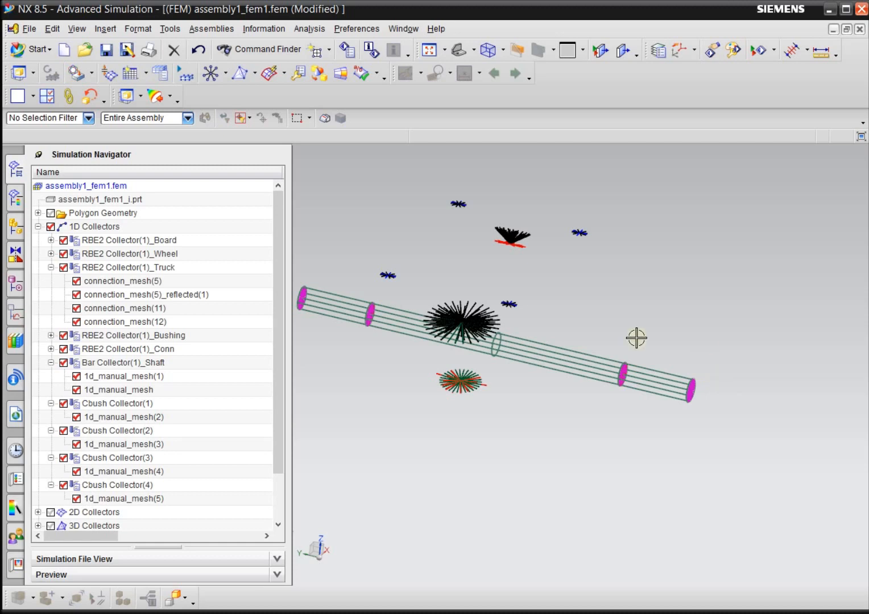
scroll(742, 415, down, 1)
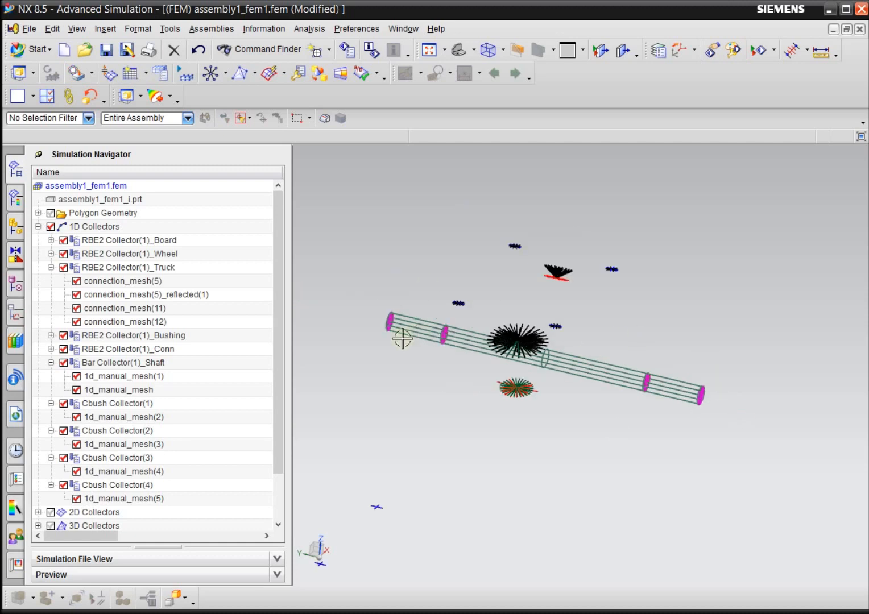
scroll(398, 316, down, 1)
scroll(399, 317, up, 2)
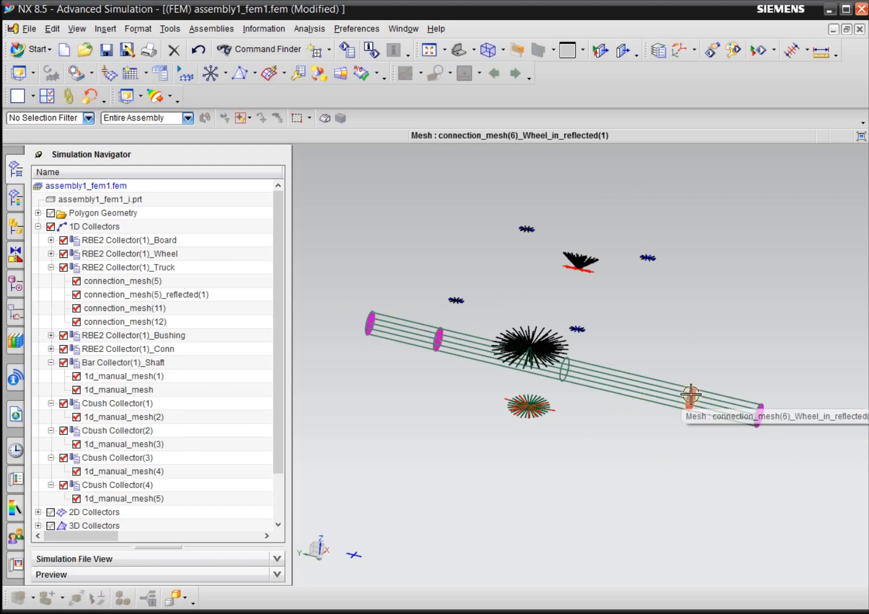
scroll(396, 365, up, 2)
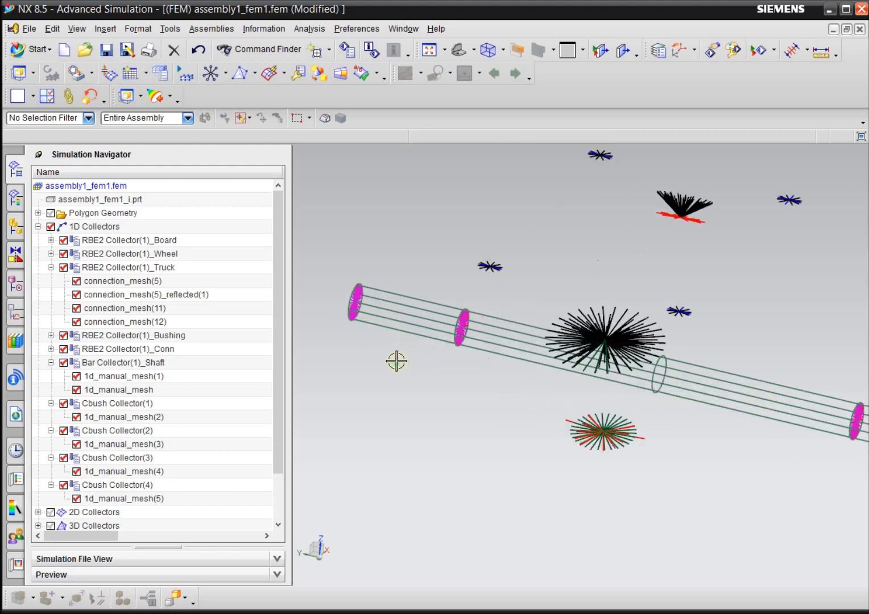
scroll(396, 365, down, 3)
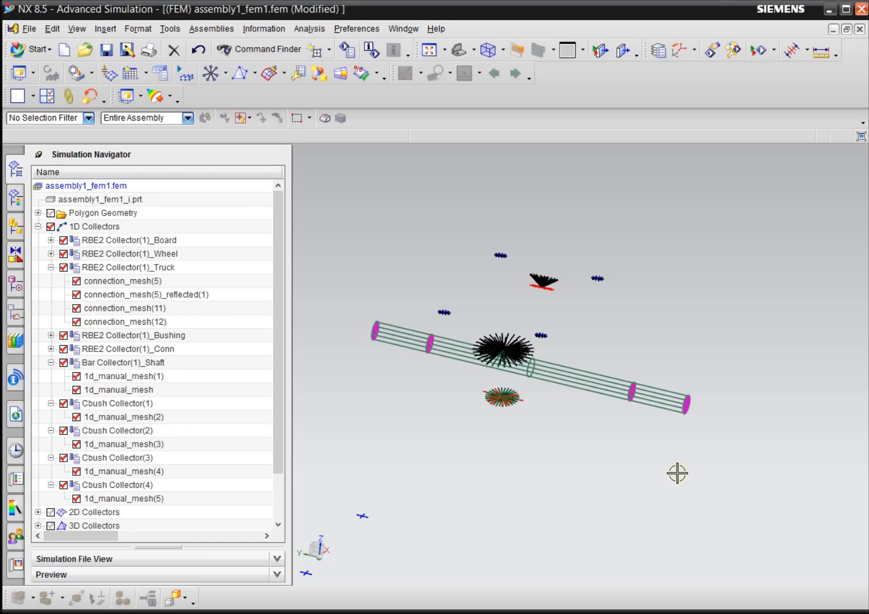
Collapse the Shaft bar collector and the four Cbush collectors in the navigator tree.
click(51, 363)
click(51, 404)
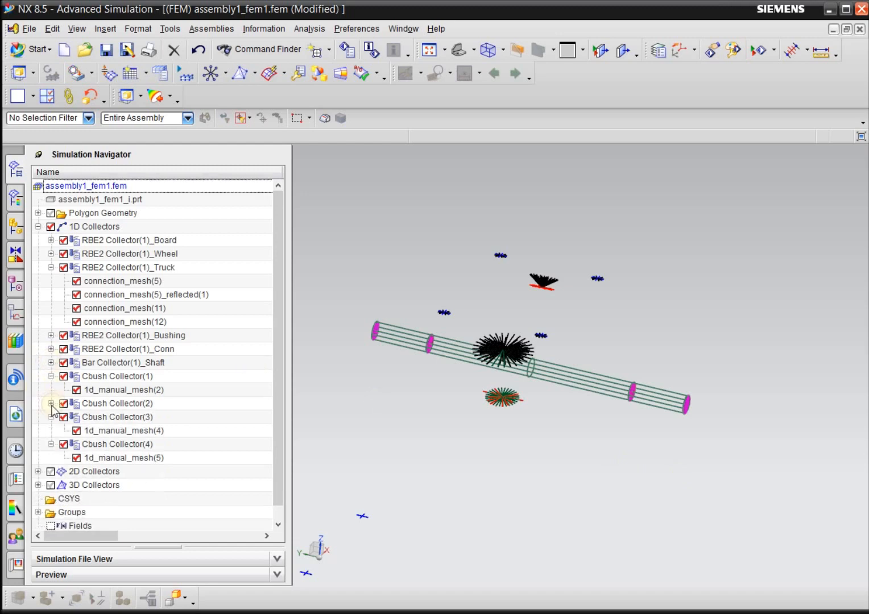
click(50, 444)
click(51, 377)
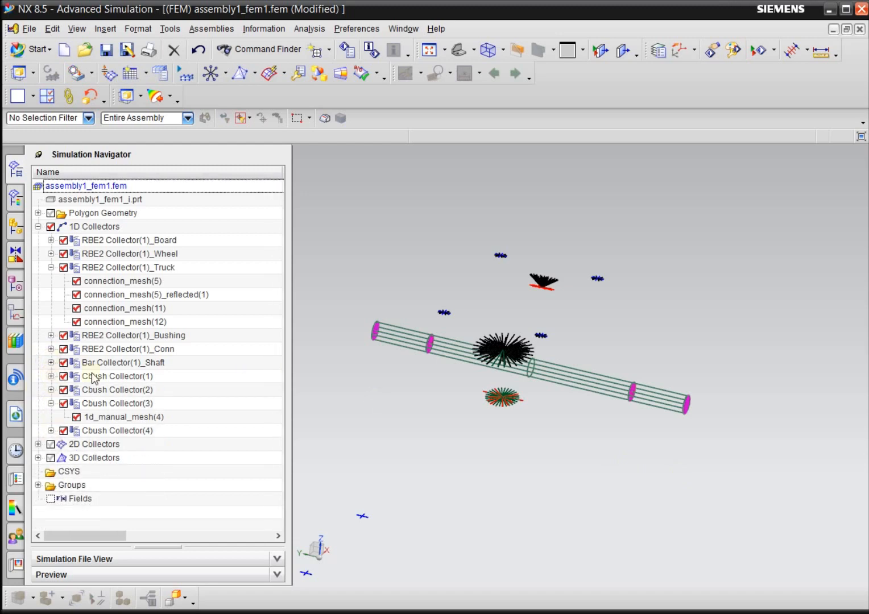
click(51, 404)
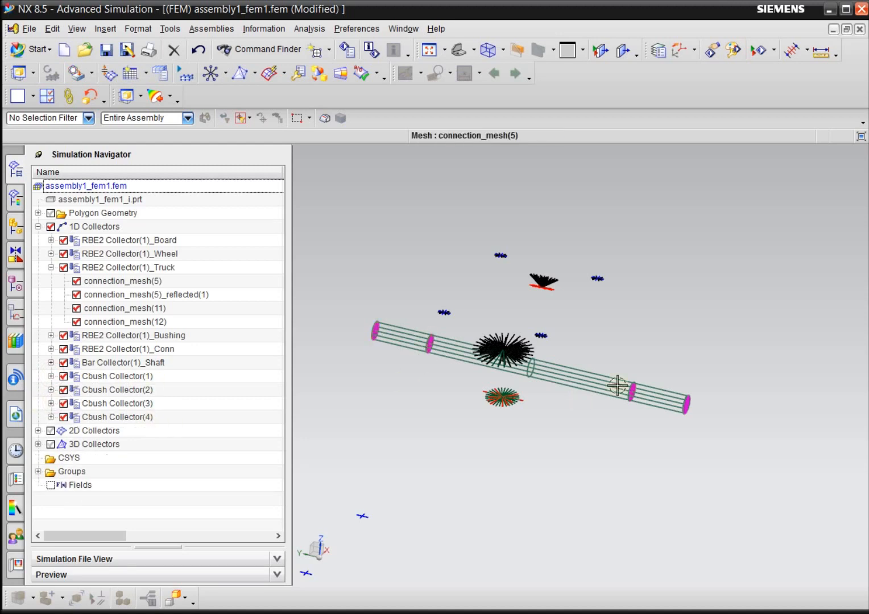
Try to rename Cbush Collector(1) while zoomed in on the shaft end.
click(139, 377)
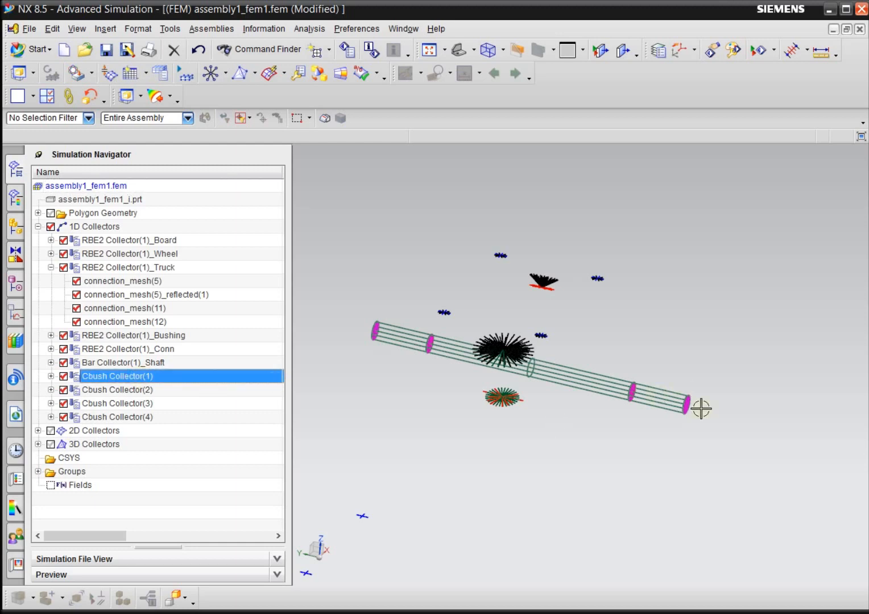
scroll(703, 402, down, 6)
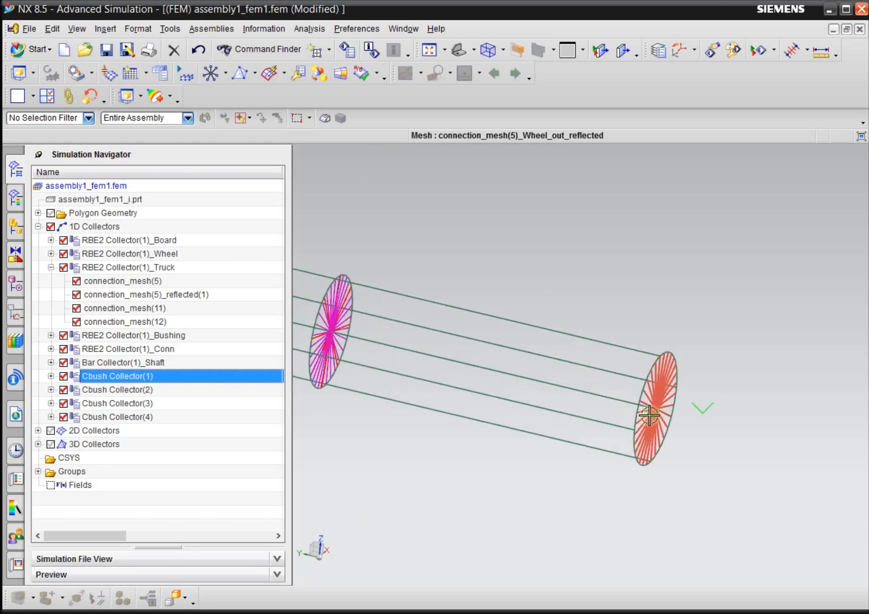
middle_drag(520, 533, 434, 510)
click(151, 378)
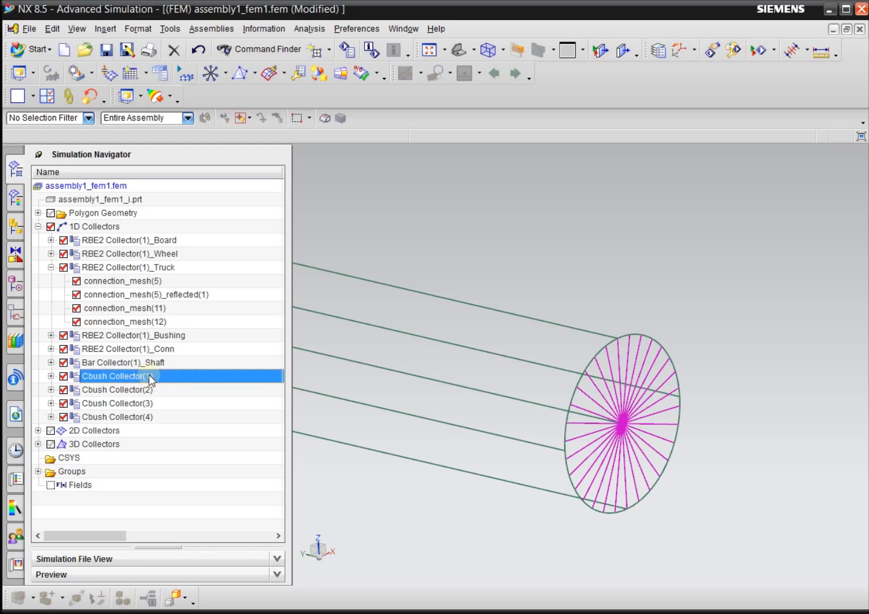
shift+click(131, 417)
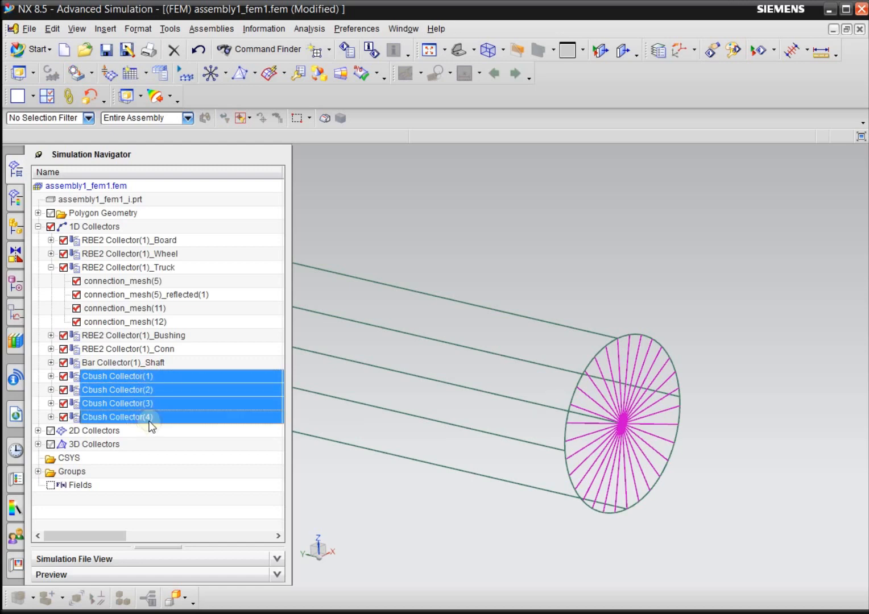
click(120, 376)
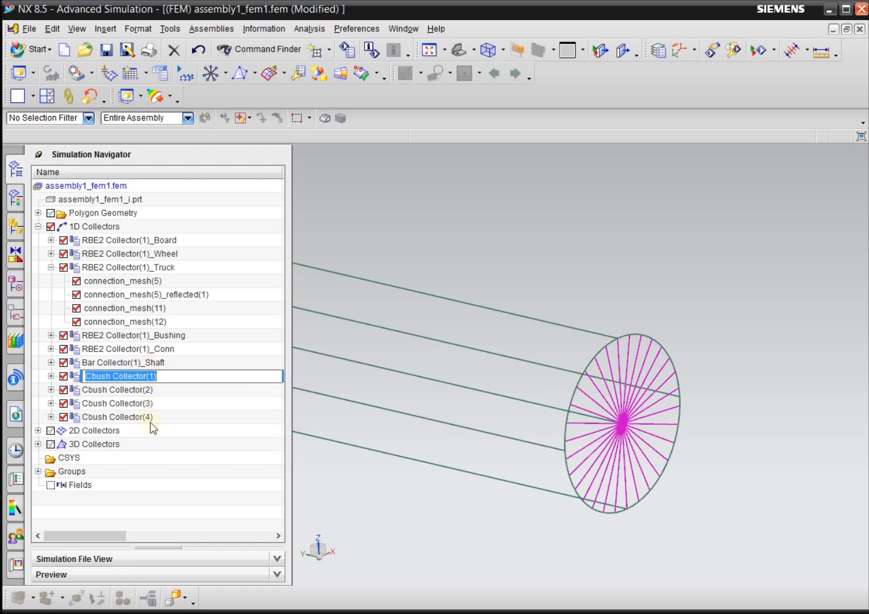
click(179, 408)
click(157, 376)
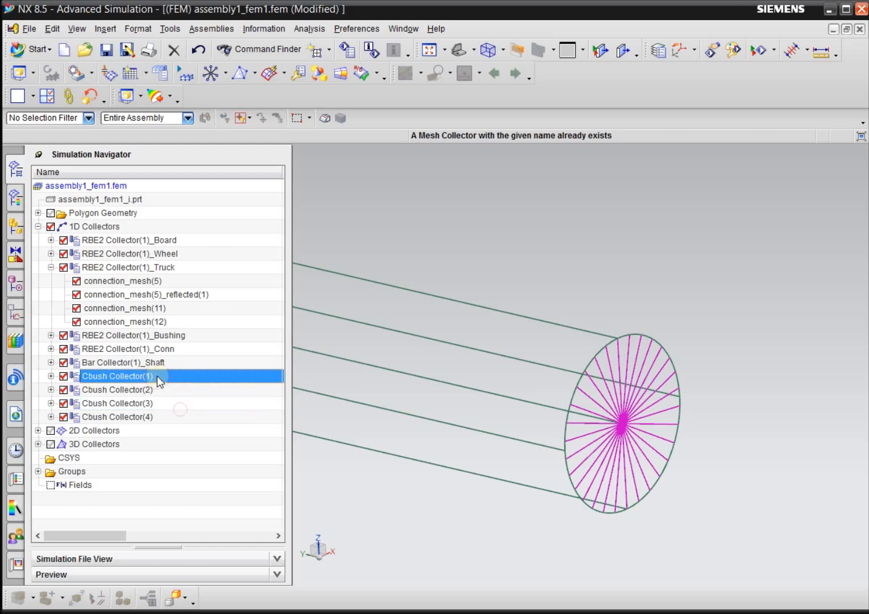
shift+click(157, 418)
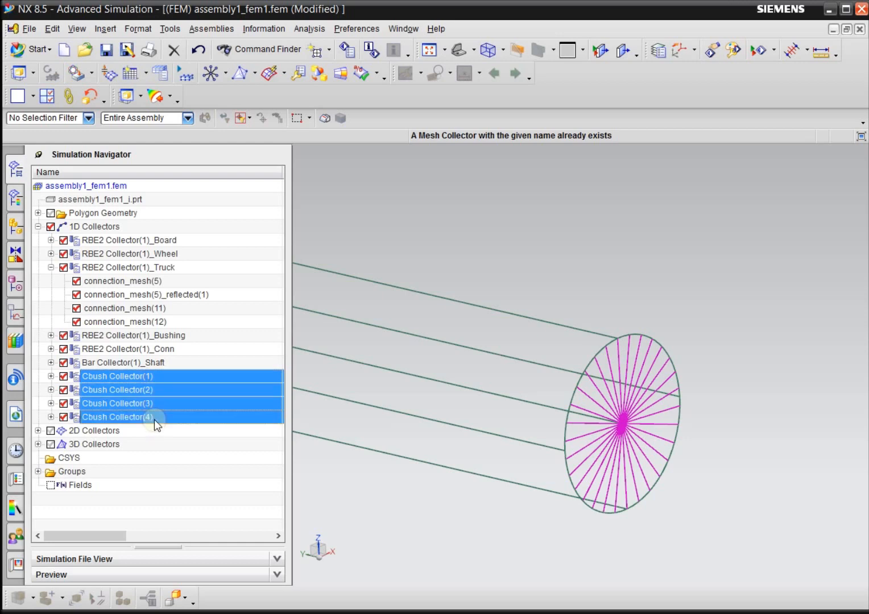
right_click(157, 418)
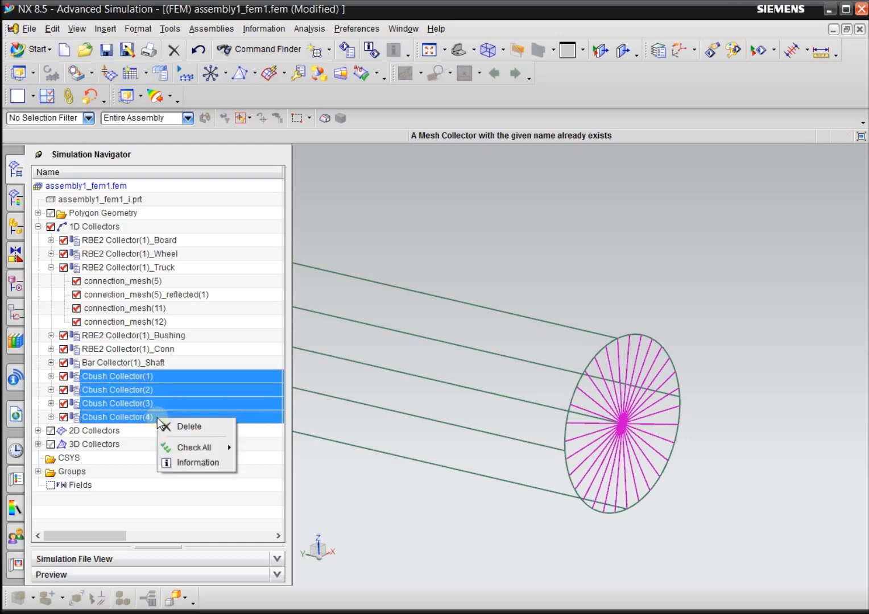
mouse_move(207, 450)
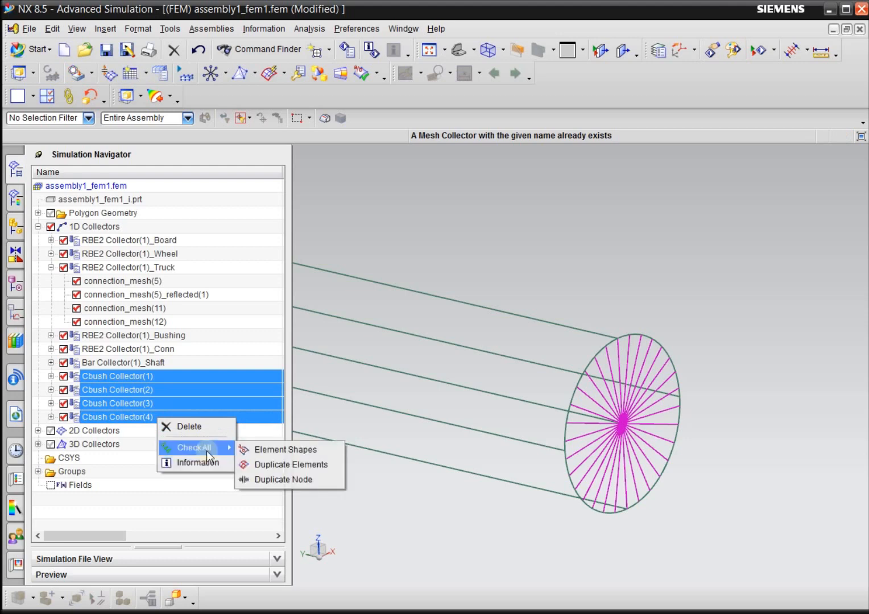
click(461, 517)
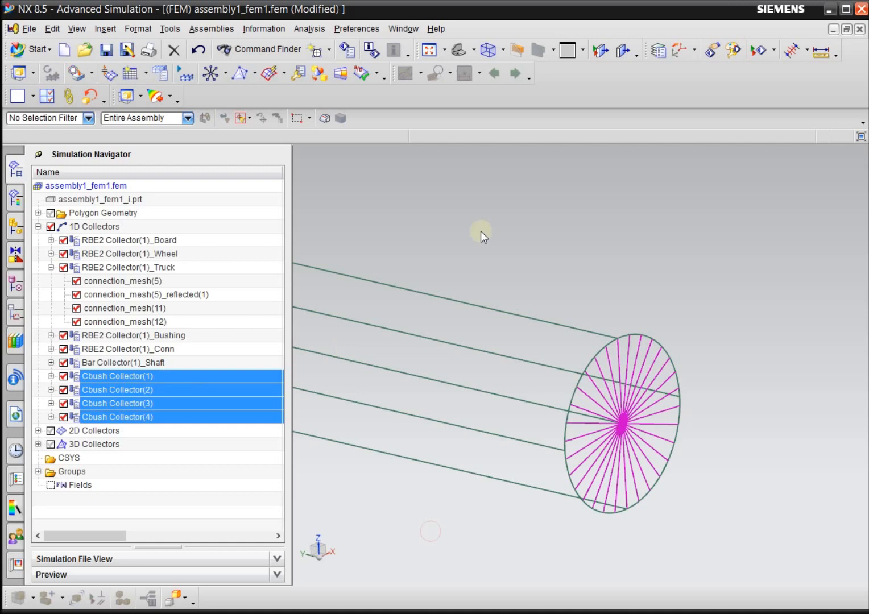
Turn on text labels in the display settings of Cbush Collector(1).
click(138, 377)
right_click(140, 378)
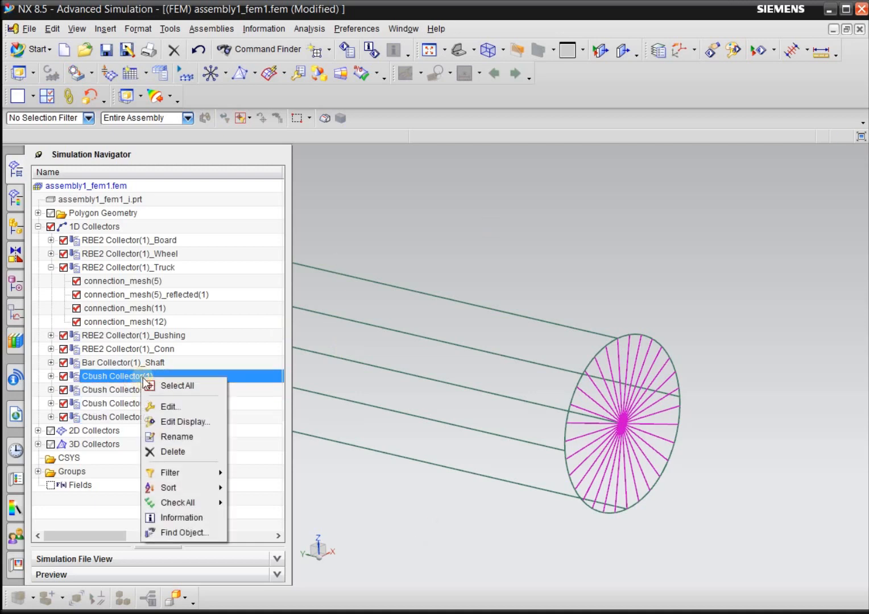
click(171, 423)
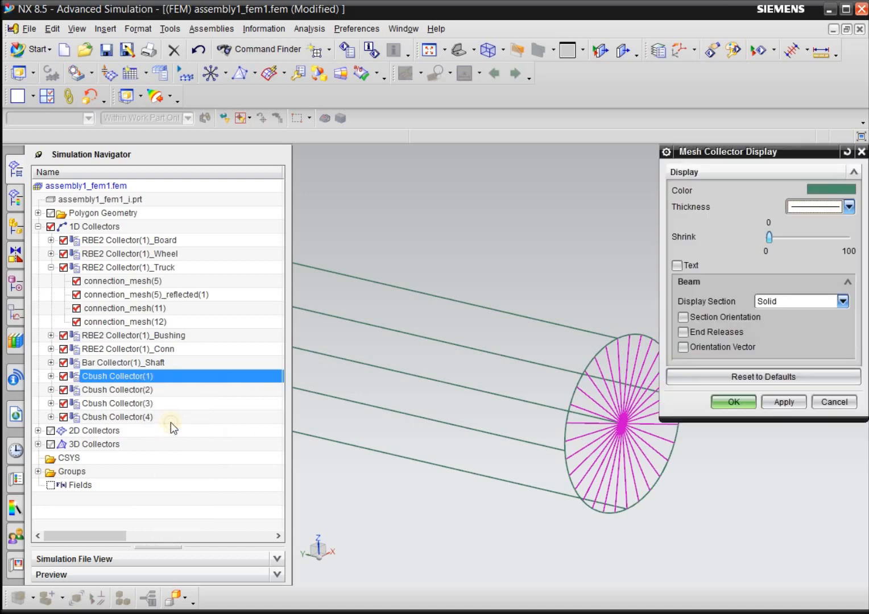
click(678, 267)
click(734, 402)
Turn on text labels in the display settings of Cbush Collector(2).
scroll(632, 430, up, 4)
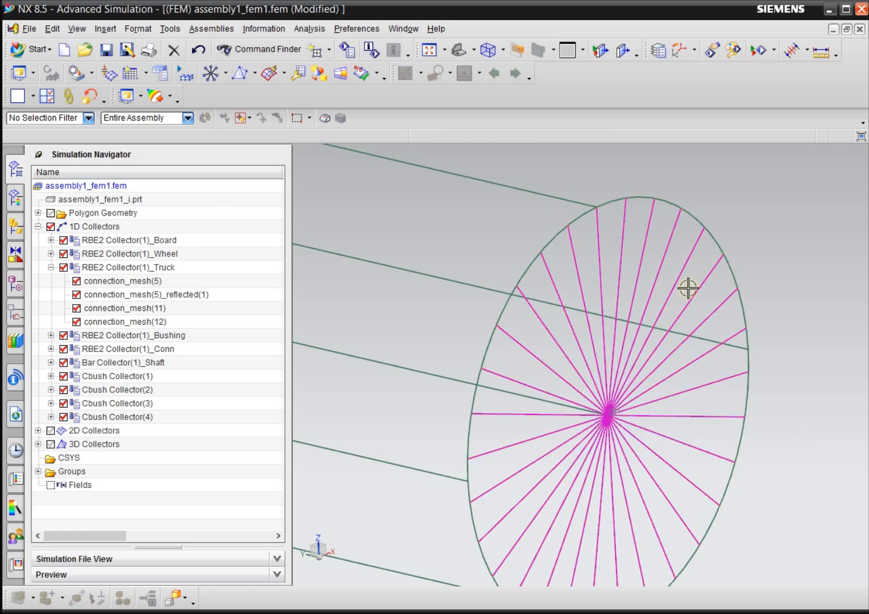
scroll(747, 258, down, 2)
scroll(625, 271, down, 2)
scroll(483, 318, down, 1)
scroll(430, 497, down, 1)
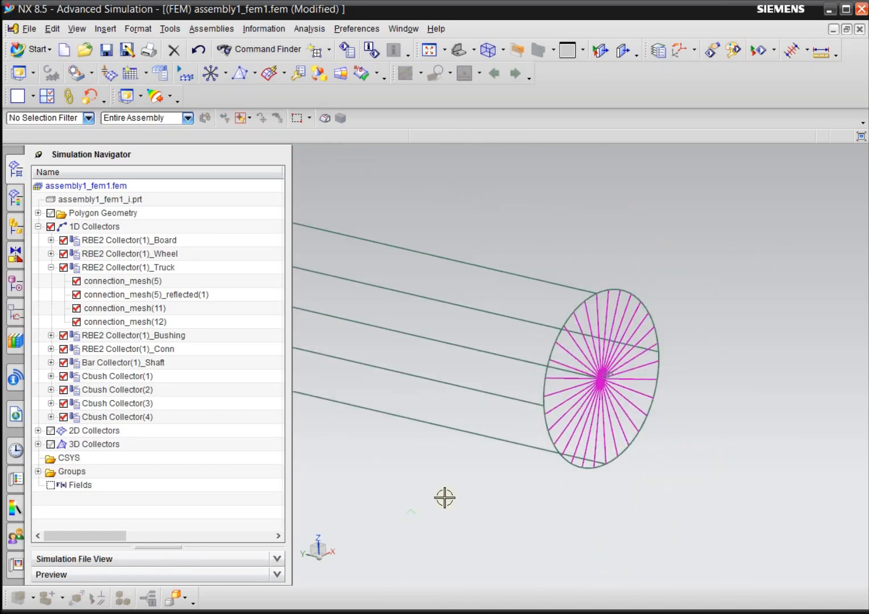
scroll(472, 486, down, 1)
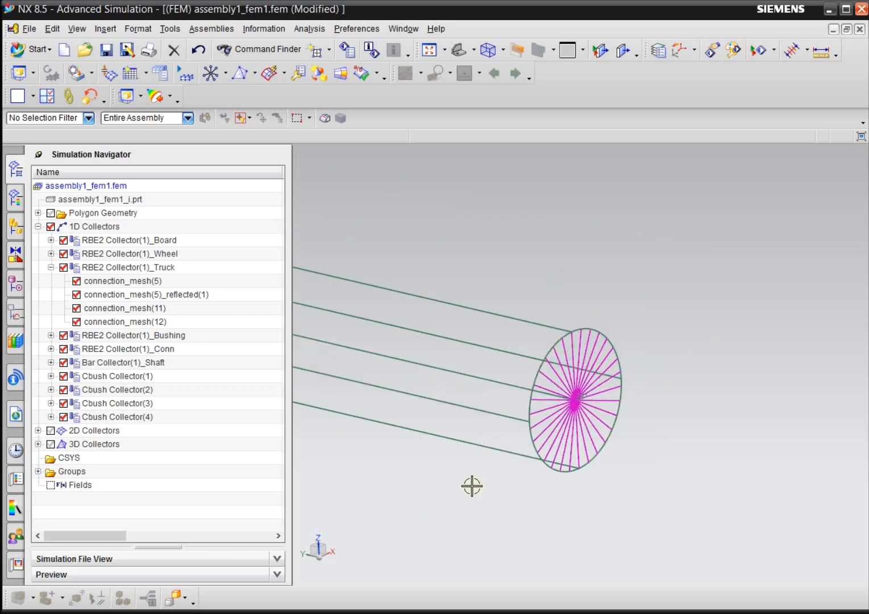
click(145, 391)
right_click(145, 391)
click(164, 434)
click(679, 266)
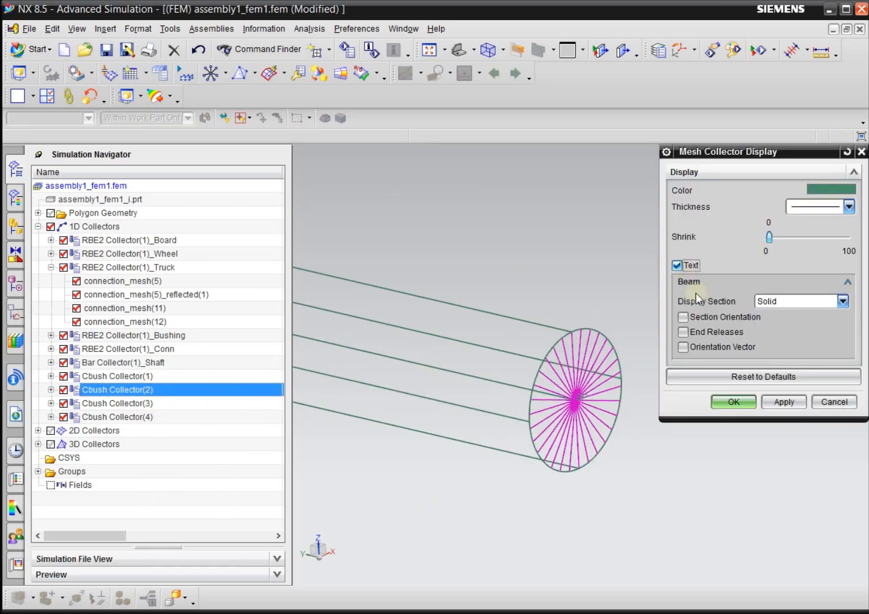
click(739, 403)
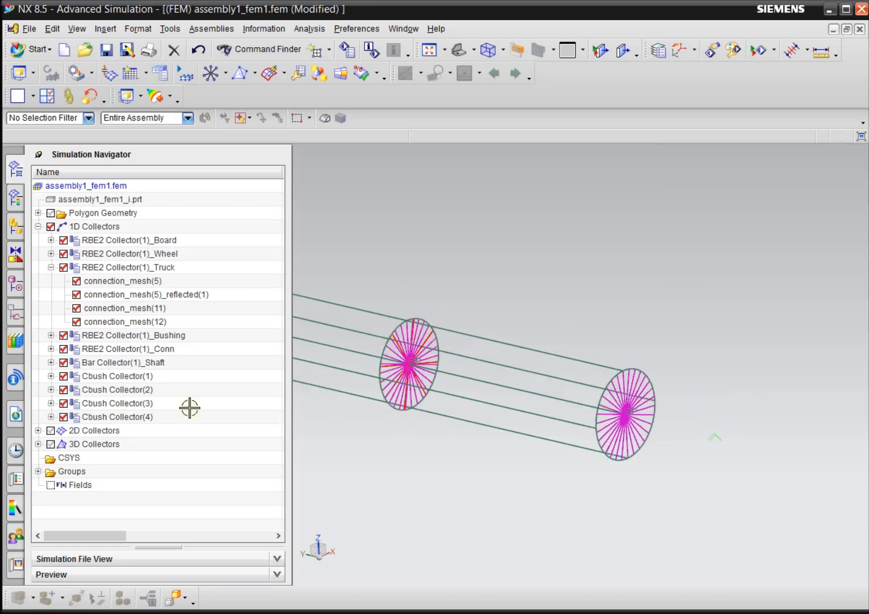
Turn on text labels in the display settings of Cbush Collector(3) and Cbush Collector(4).
right_click(146, 406)
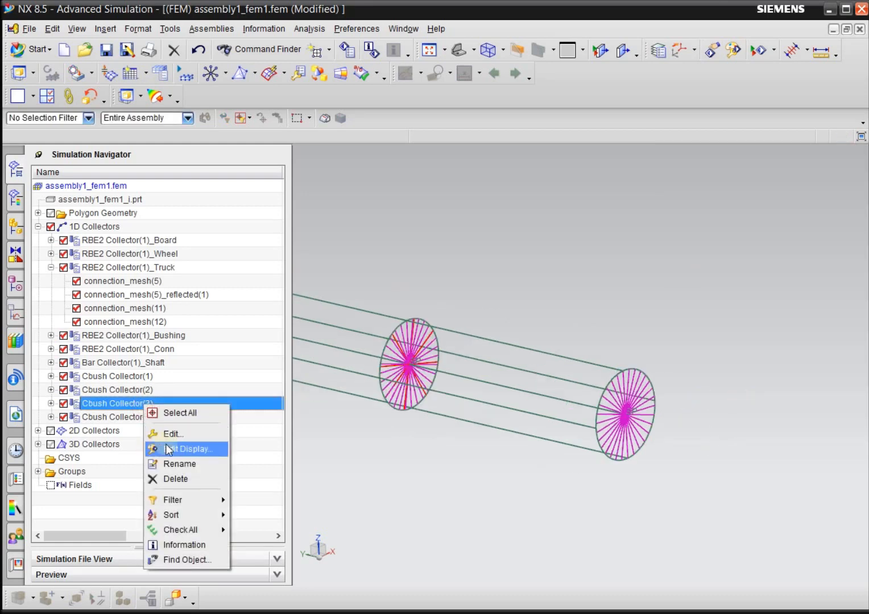
click(170, 448)
click(678, 266)
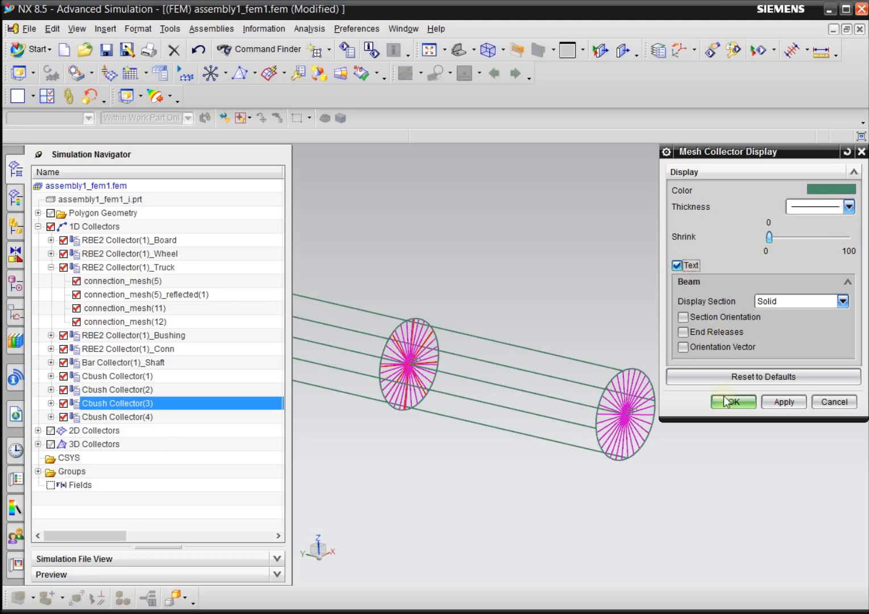
click(769, 402)
click(746, 402)
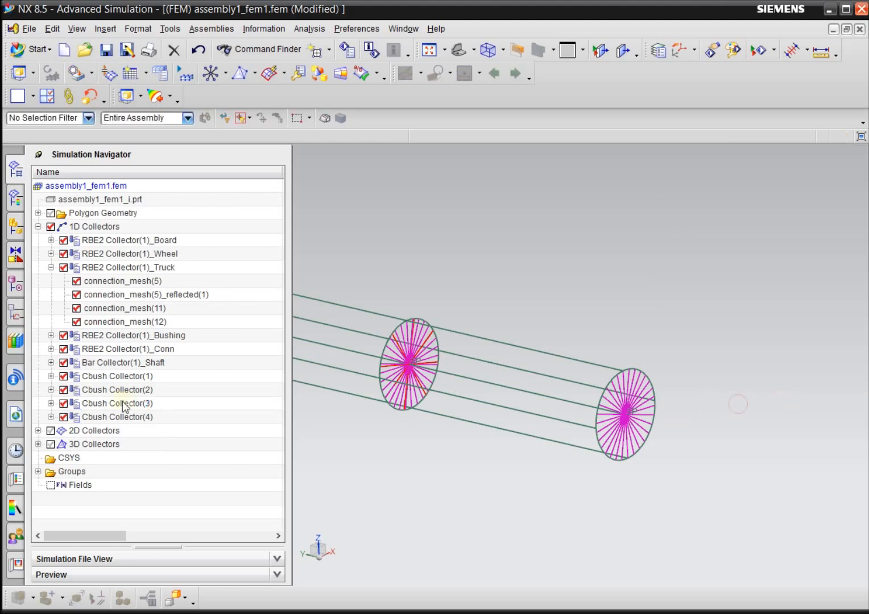
right_click(134, 418)
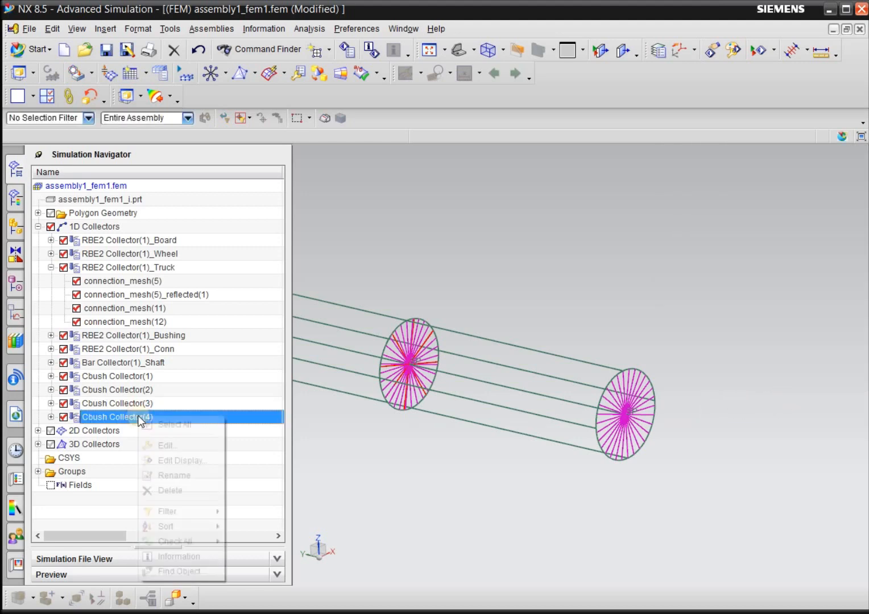
click(182, 460)
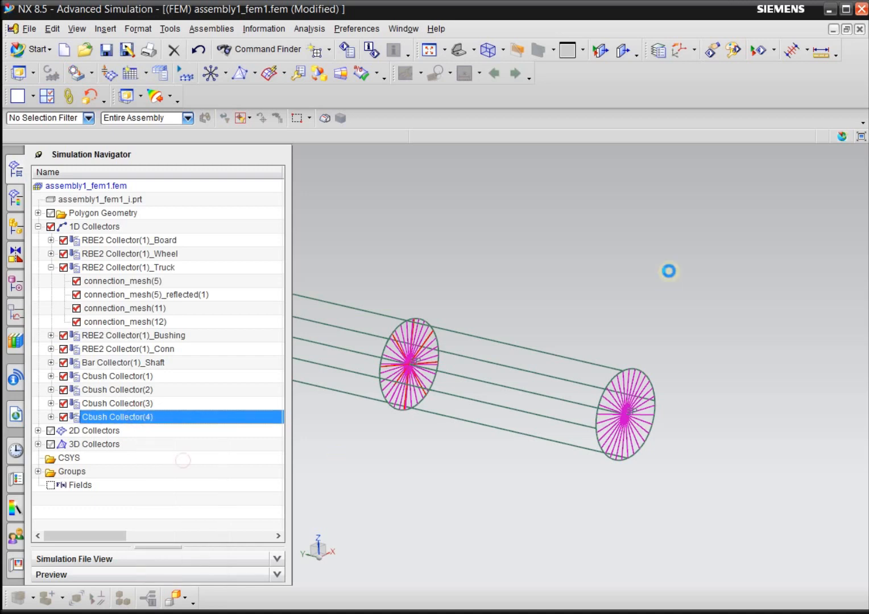
click(743, 402)
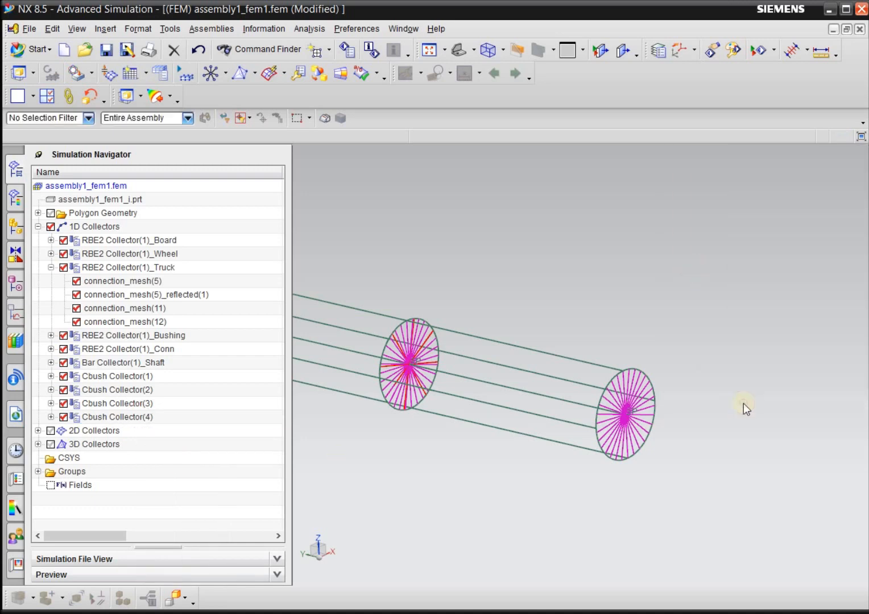
Isolate the four Cbush collectors to inspect their labels, then show all 1D collectors again.
scroll(781, 423, down, 5)
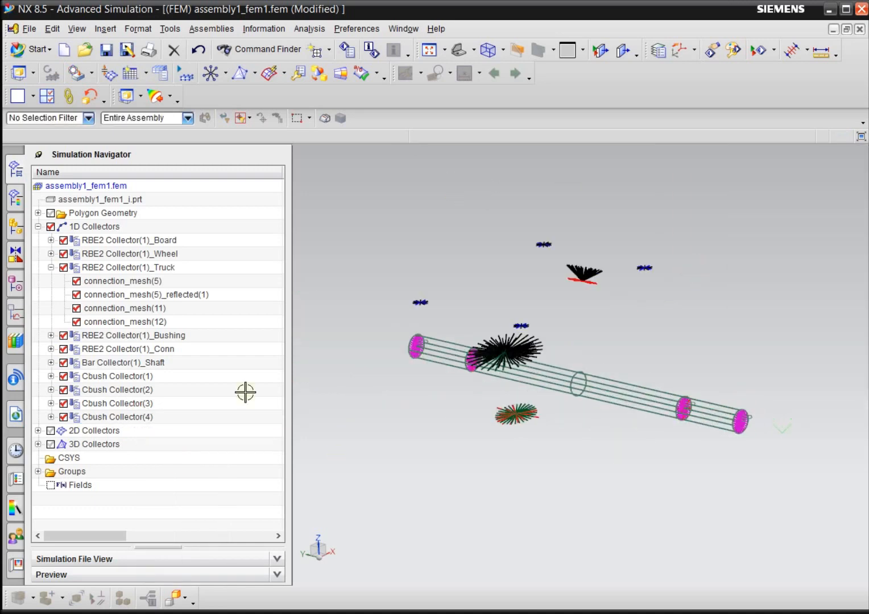
click(50, 227)
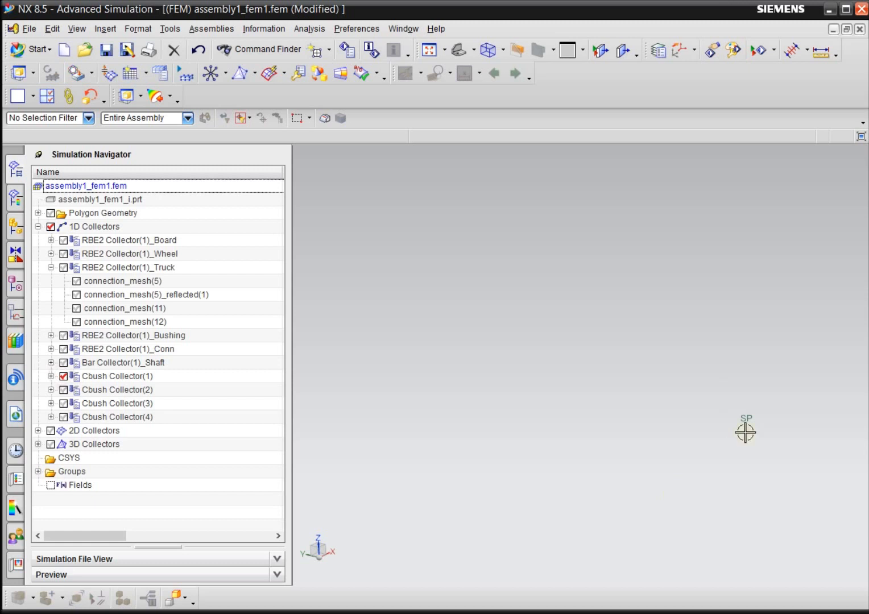
click(64, 390)
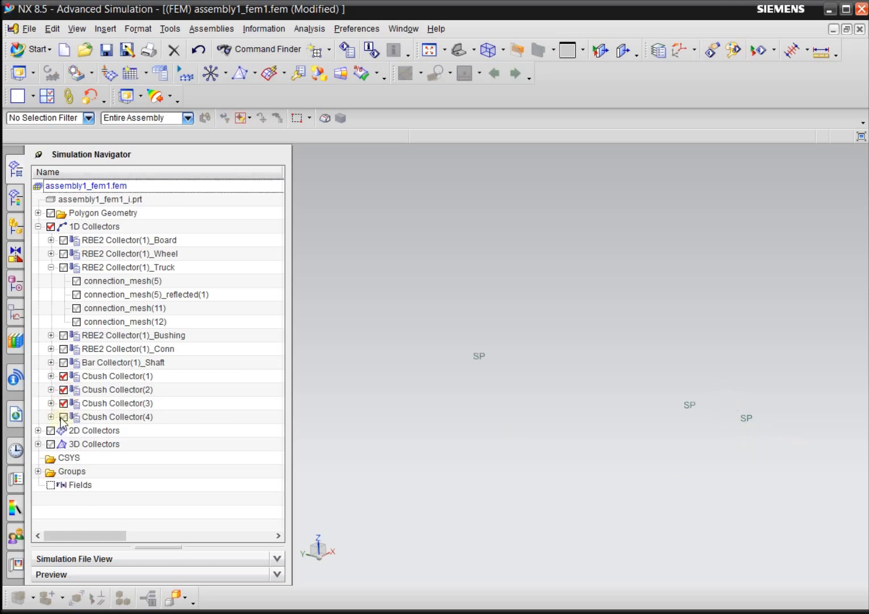
scroll(611, 358, up, 1)
scroll(767, 439, down, 3)
scroll(675, 416, up, 3)
scroll(402, 345, down, 3)
scroll(563, 384, up, 1)
scroll(563, 384, up, 1)
scroll(559, 380, down, 1)
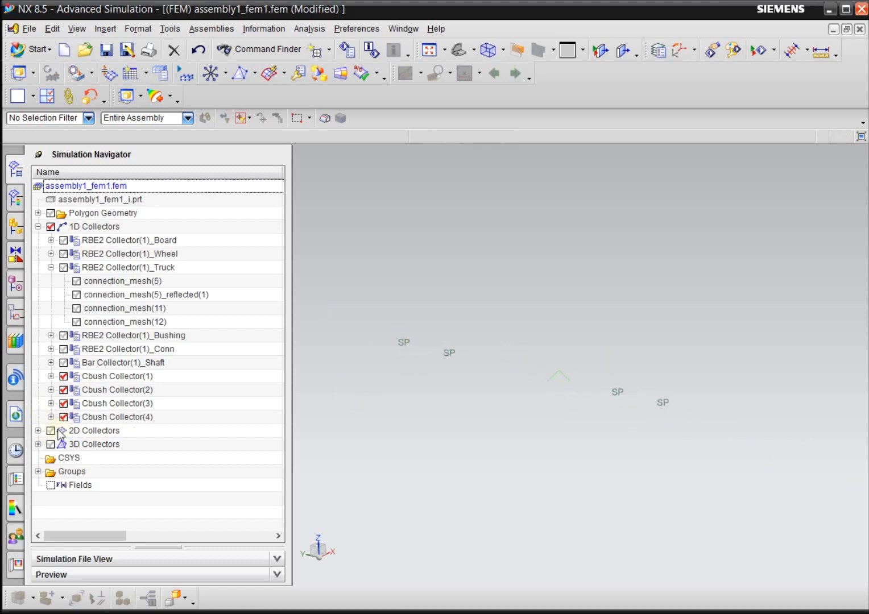
click(64, 376)
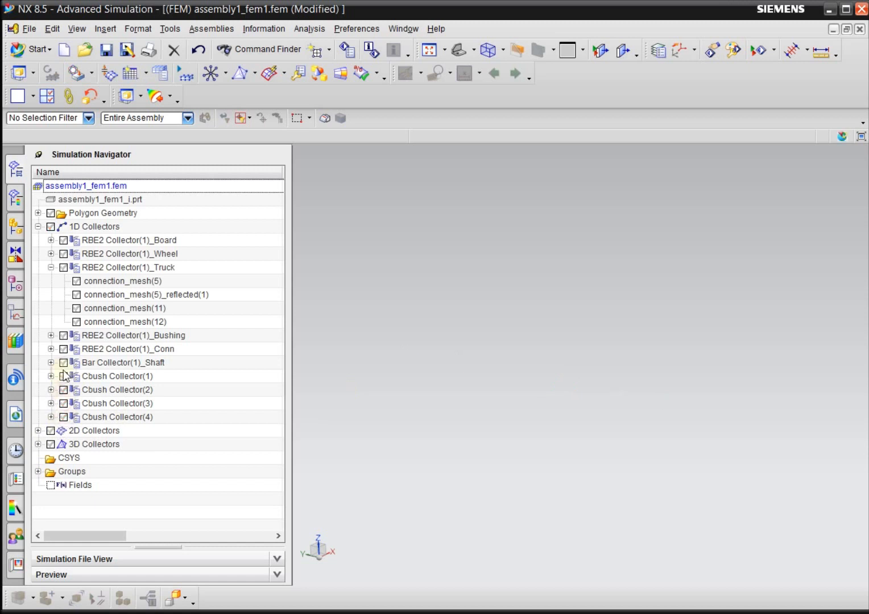
click(50, 227)
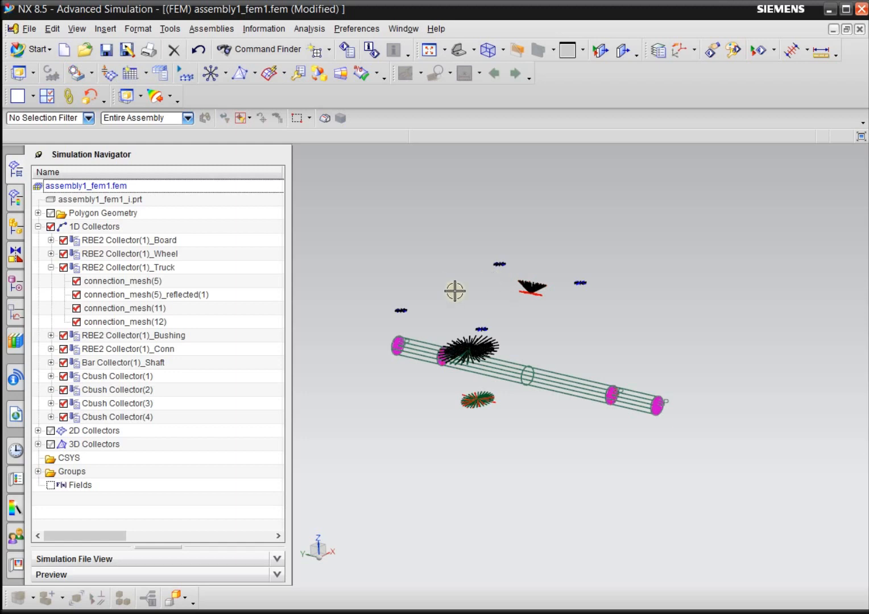
Create a CBUSH element with automatic collector creation between the two coincident nodes at the centre of the red-and-green spider below the shaft.
middle_drag(431, 446, 508, 400)
scroll(543, 353, up, 5)
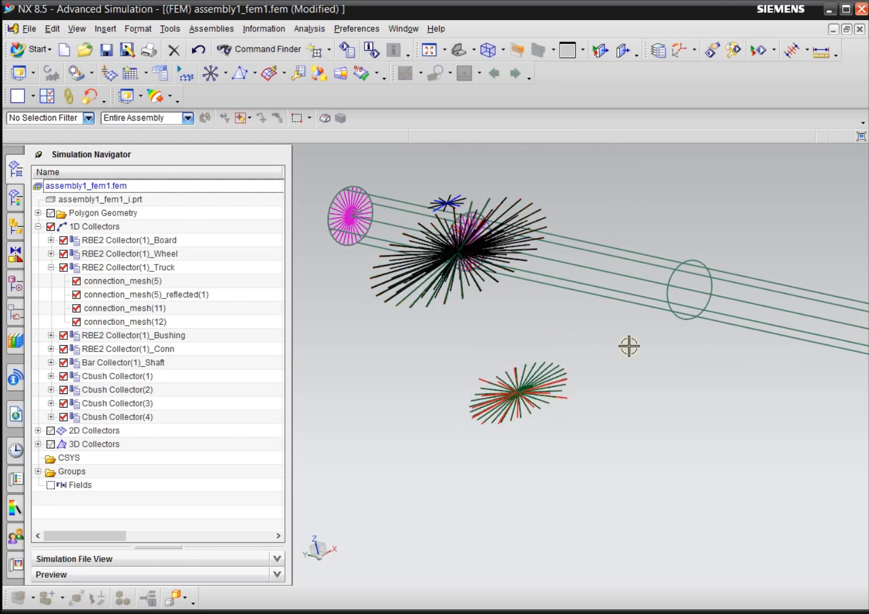
scroll(774, 409, down, 2)
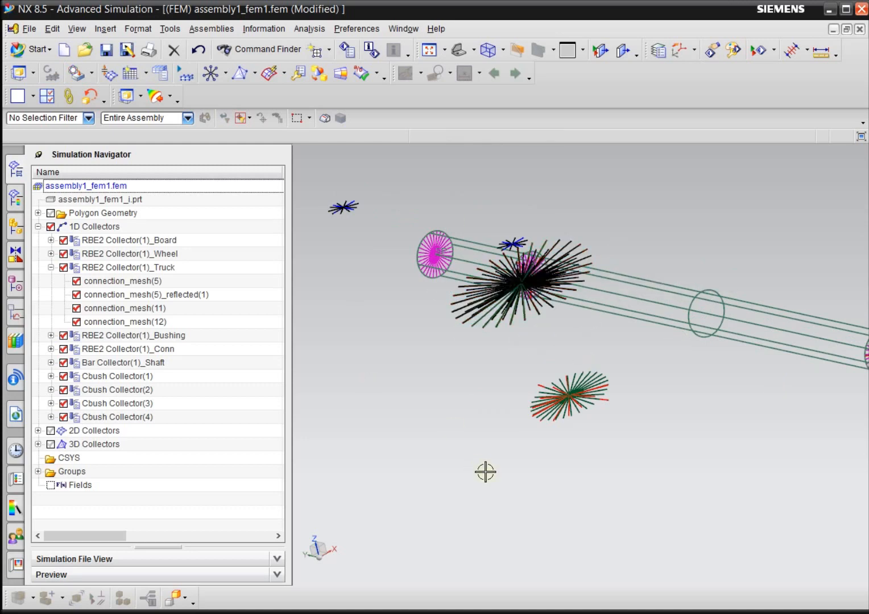
scroll(485, 470, down, 1)
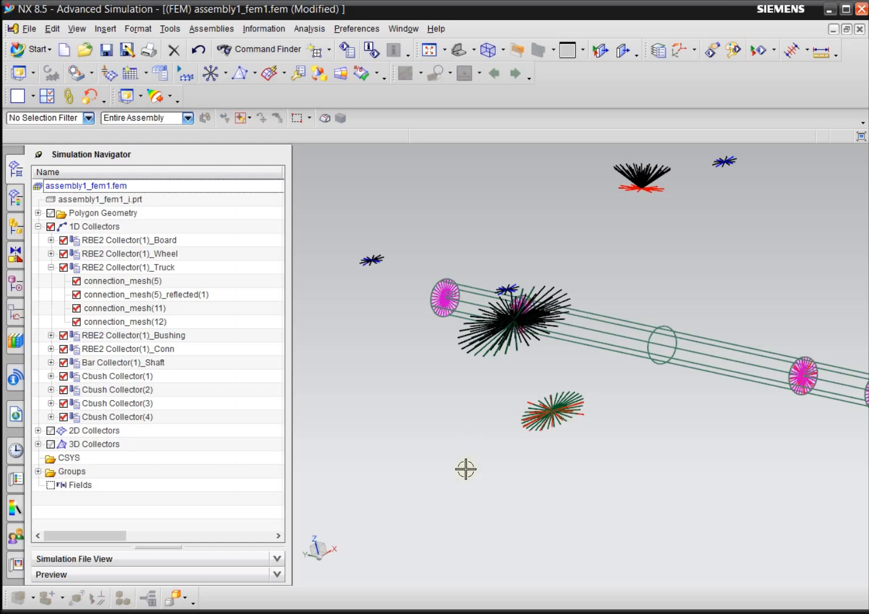
scroll(584, 443, up, 3)
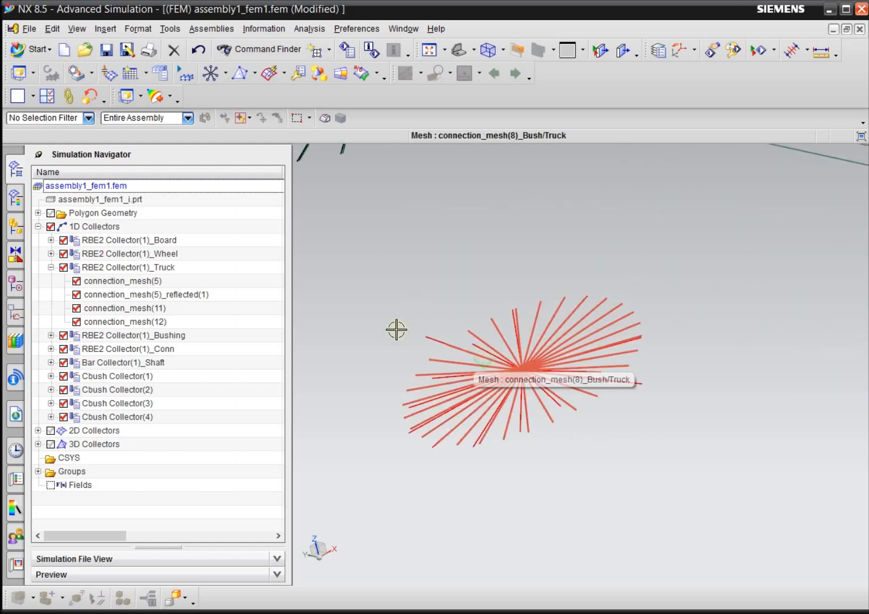
click(320, 50)
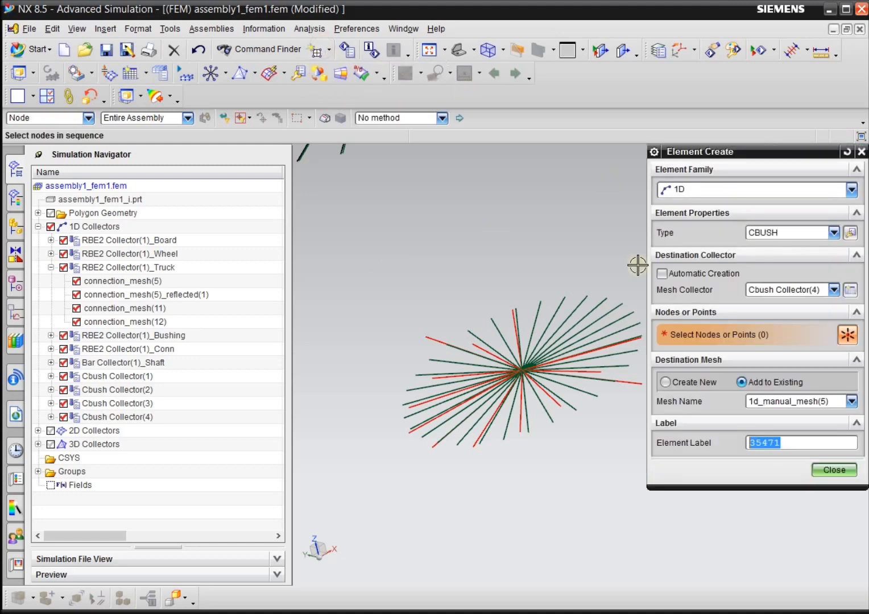
click(699, 273)
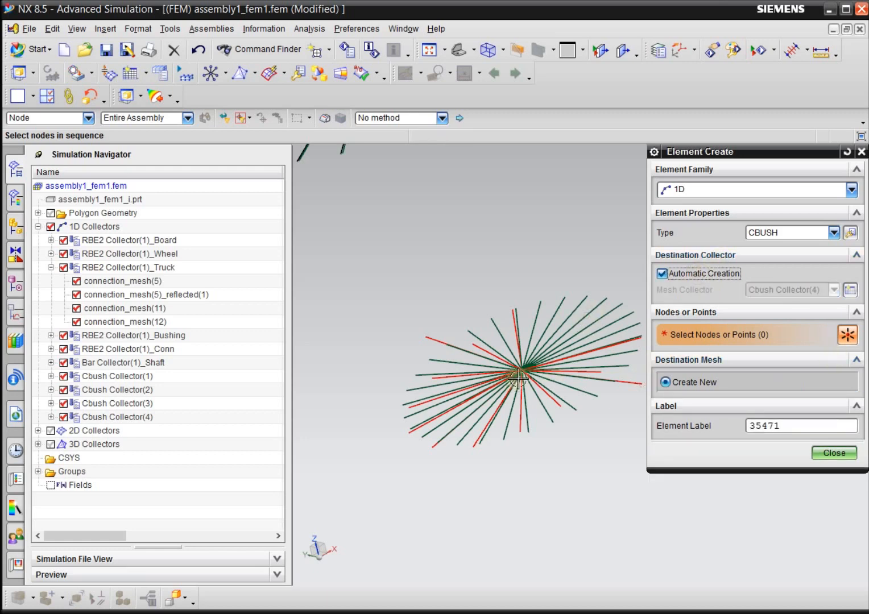
scroll(519, 371, up, 2)
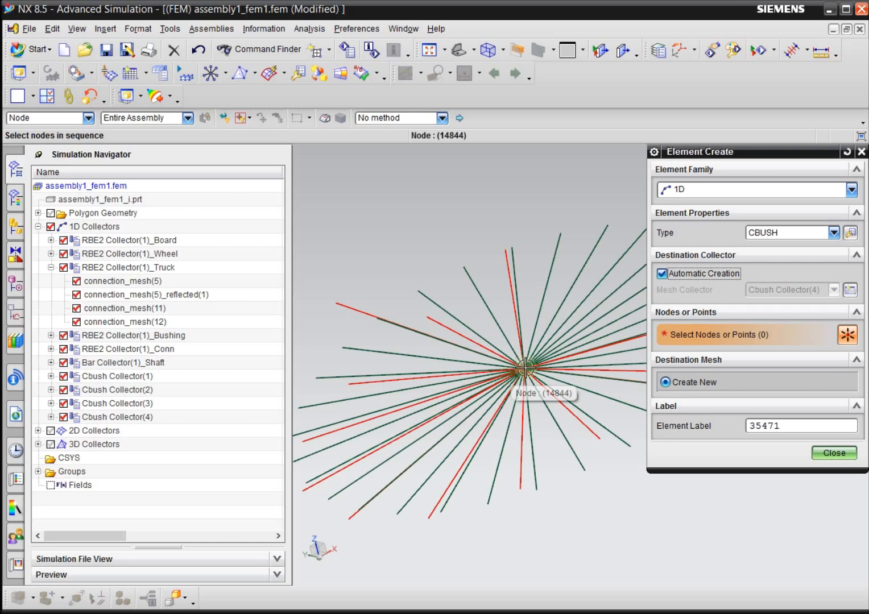
click(525, 368)
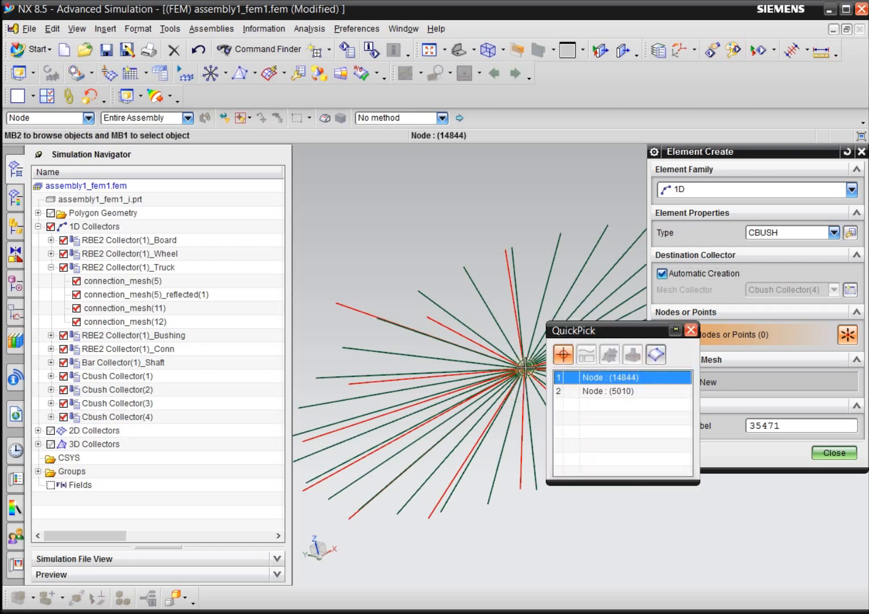
click(610, 378)
click(525, 370)
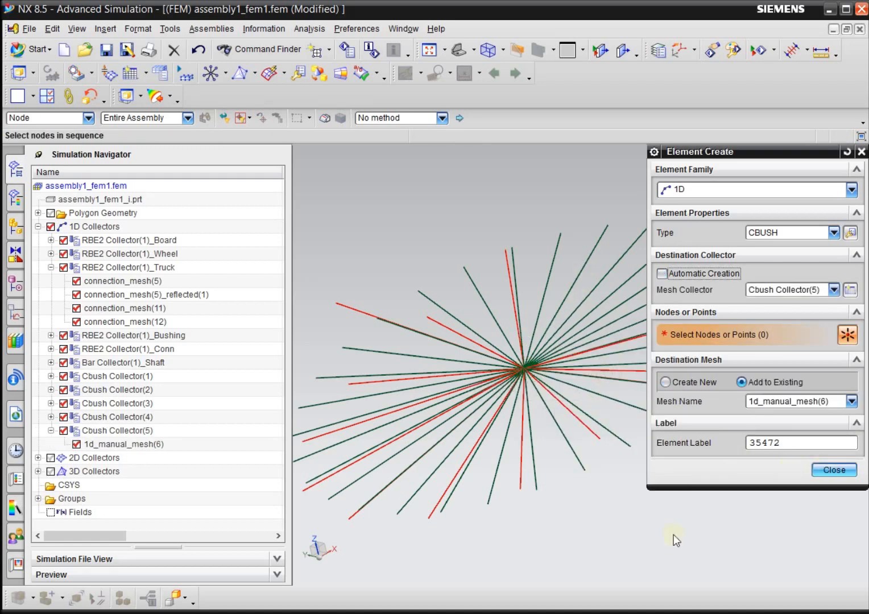
Create another CBUSH element with automatic collector creation between the coincident nodes at the centre of the large black spider on the shaft.
click(147, 434)
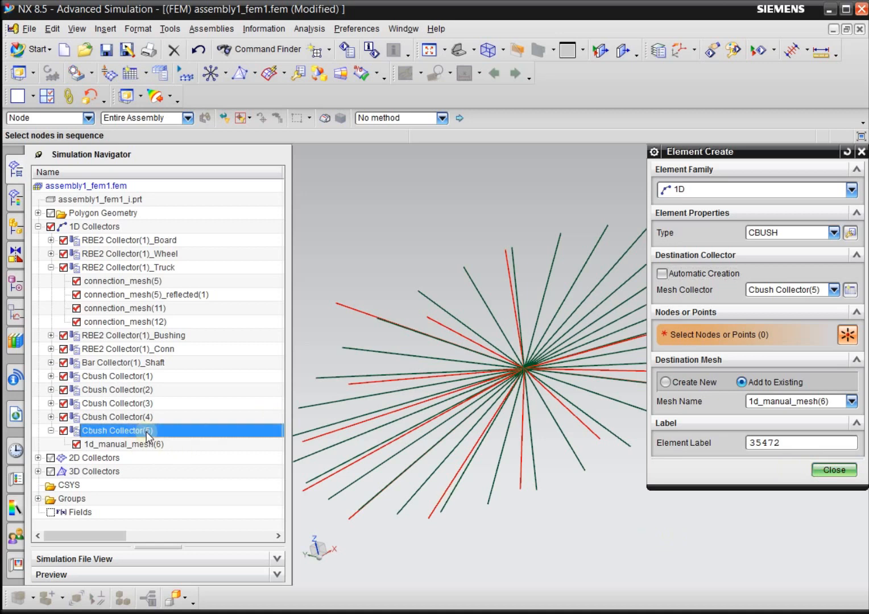
right_click(146, 433)
click(592, 537)
scroll(633, 526, down, 6)
middle_drag(422, 436, 423, 455)
scroll(578, 374, up, 4)
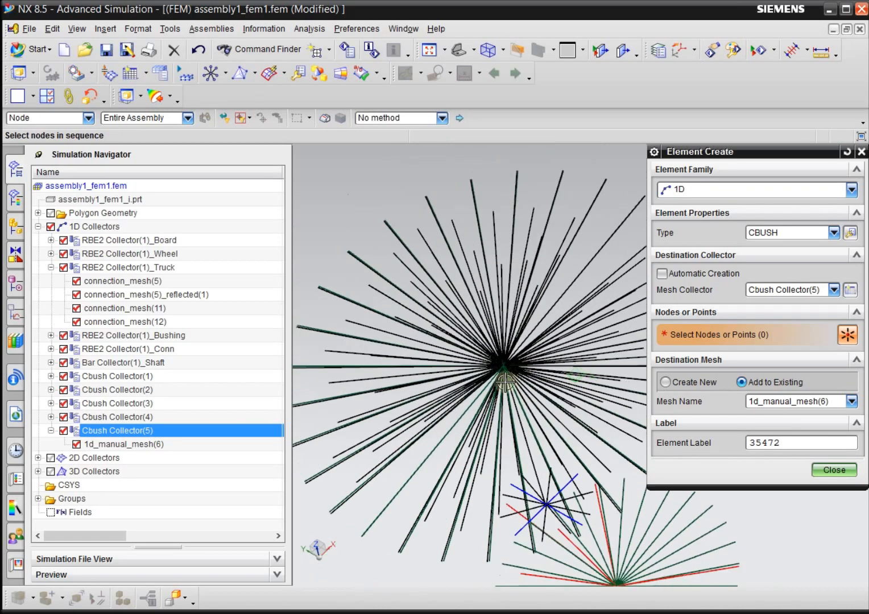
click(664, 274)
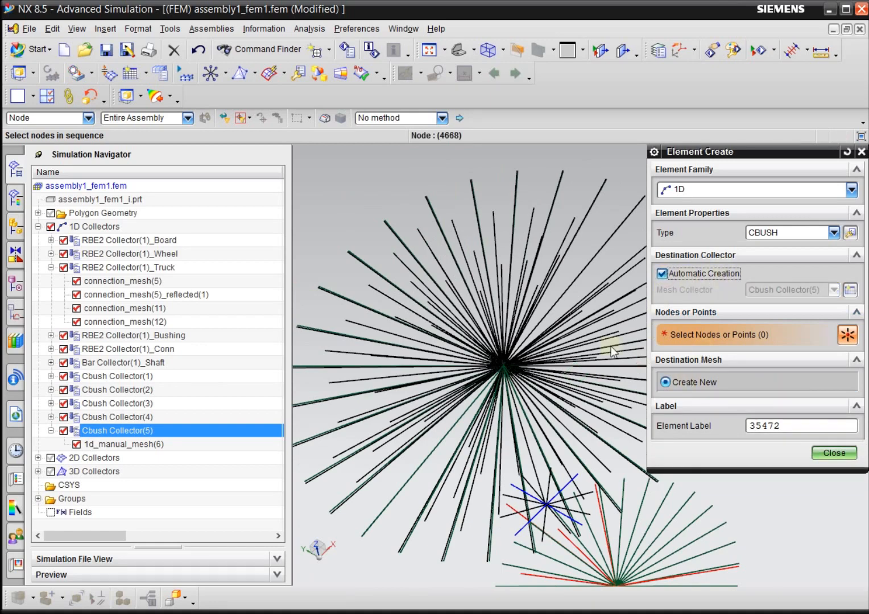
scroll(489, 404, up, 1)
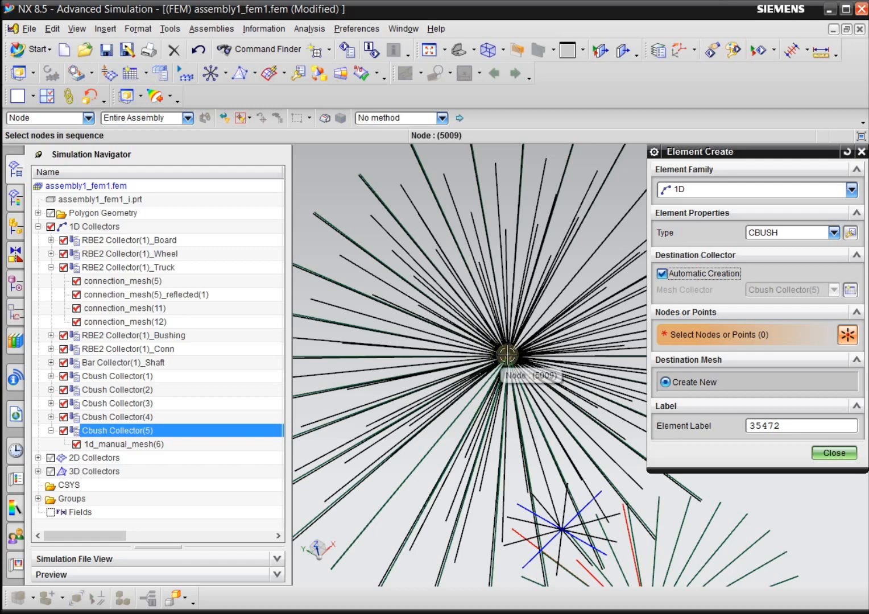
click(507, 355)
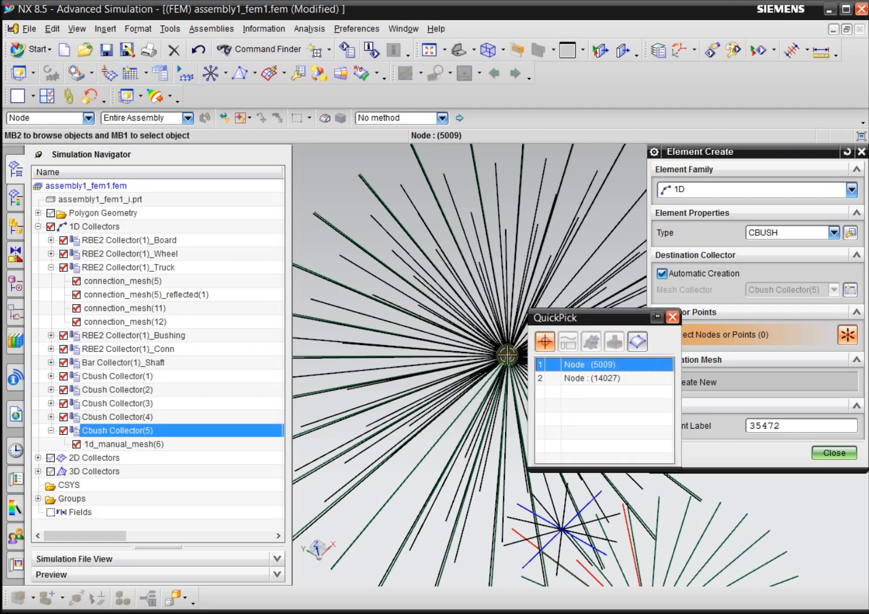
click(507, 359)
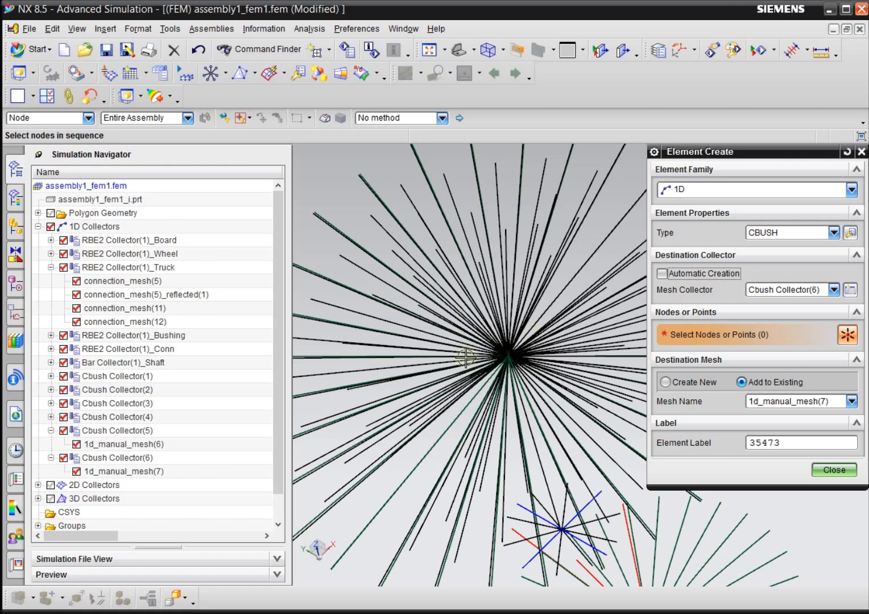
Create a CBUSH element with automatic collector creation between the coincident nodes at the centre of the black-and-red spider above the shaft.
scroll(510, 353, down, 3)
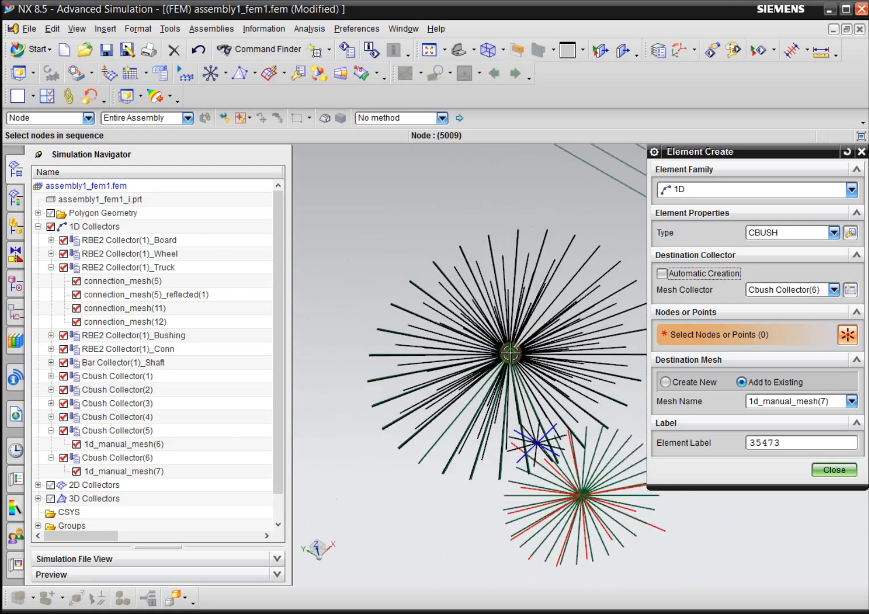
middle_drag(377, 485, 398, 450)
scroll(476, 476, down, 8)
scroll(498, 518, up, 5)
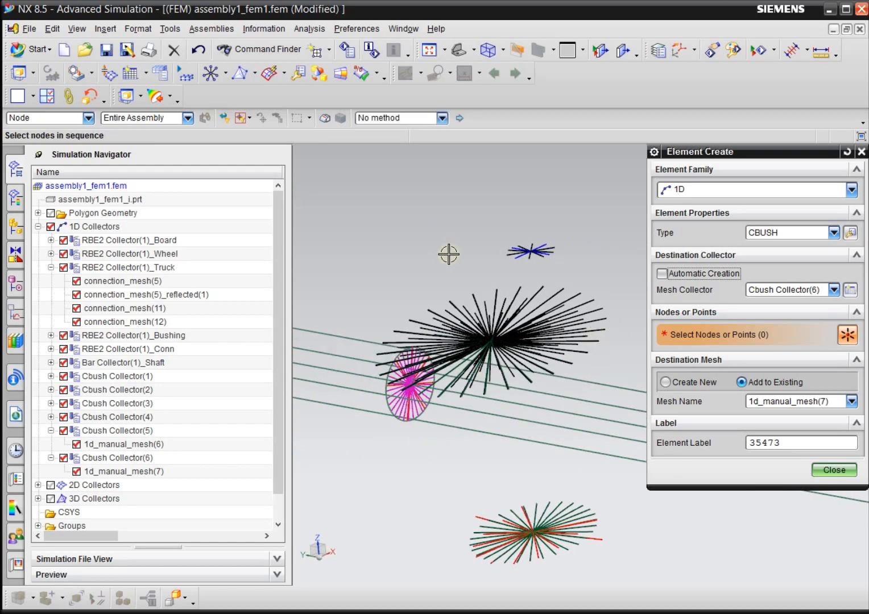
scroll(436, 470, down, 5)
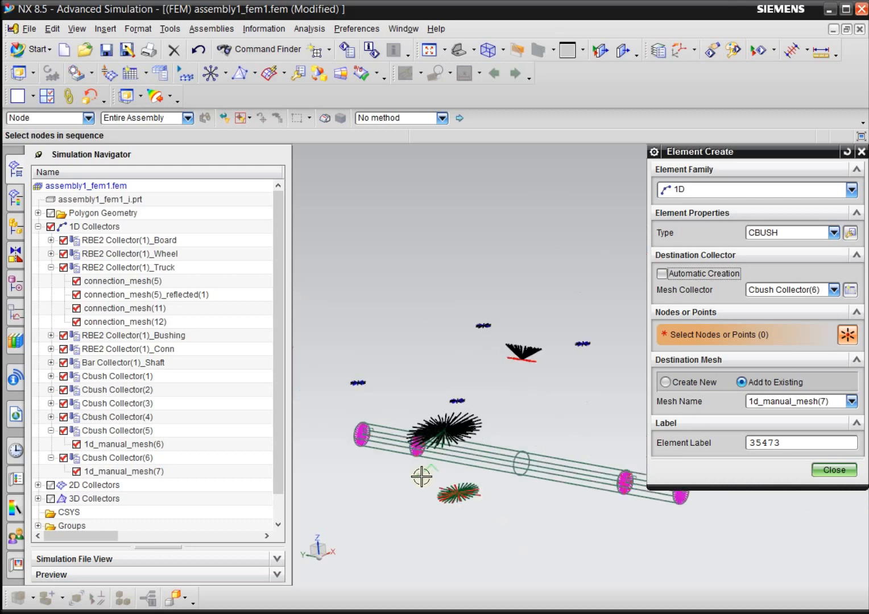
scroll(522, 347, up, 5)
middle_drag(466, 446, 460, 471)
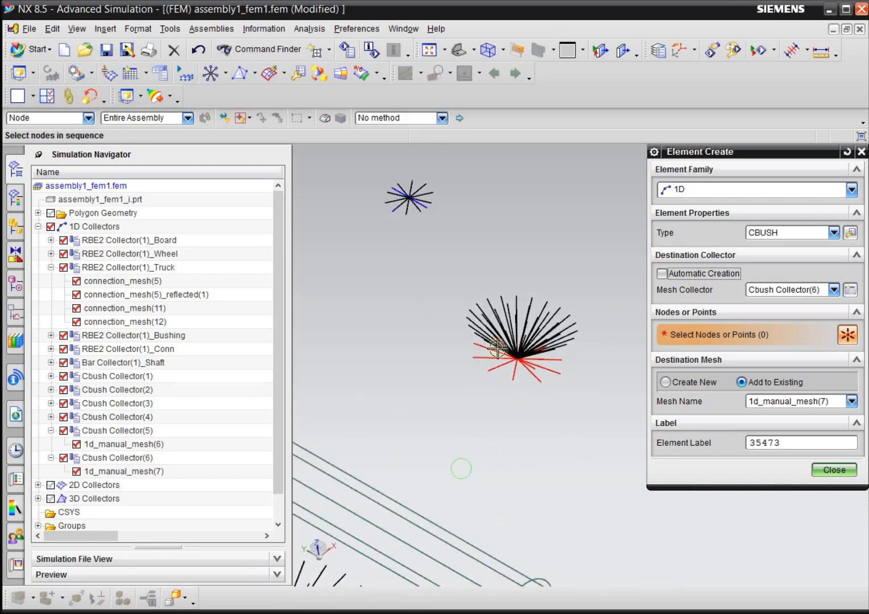
scroll(474, 387, down, 1)
scroll(546, 376, up, 1)
scroll(518, 331, up, 2)
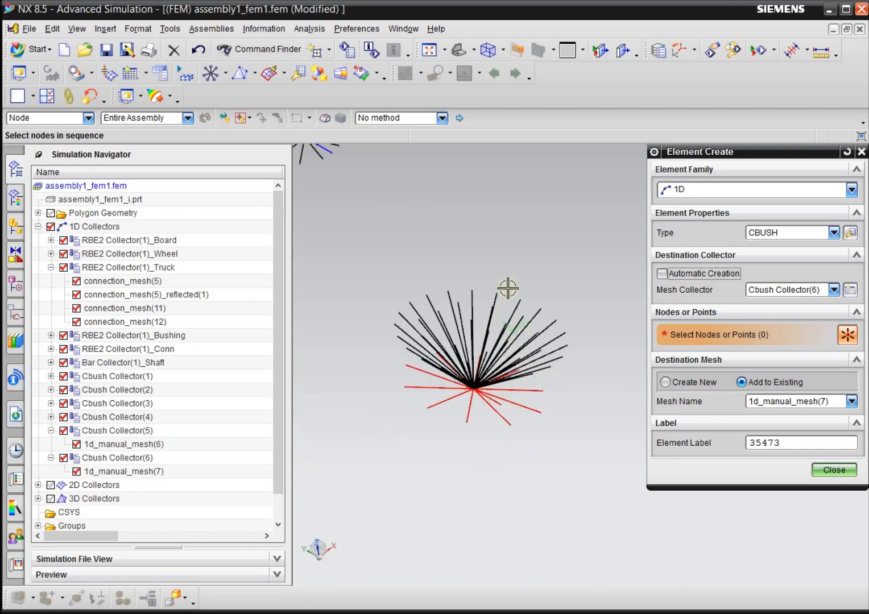
scroll(599, 339, down, 2)
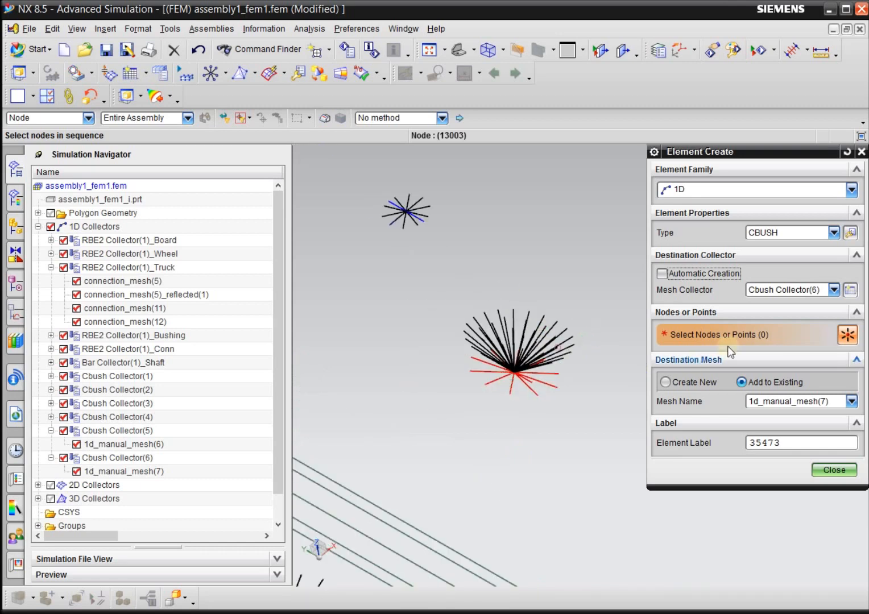
click(676, 272)
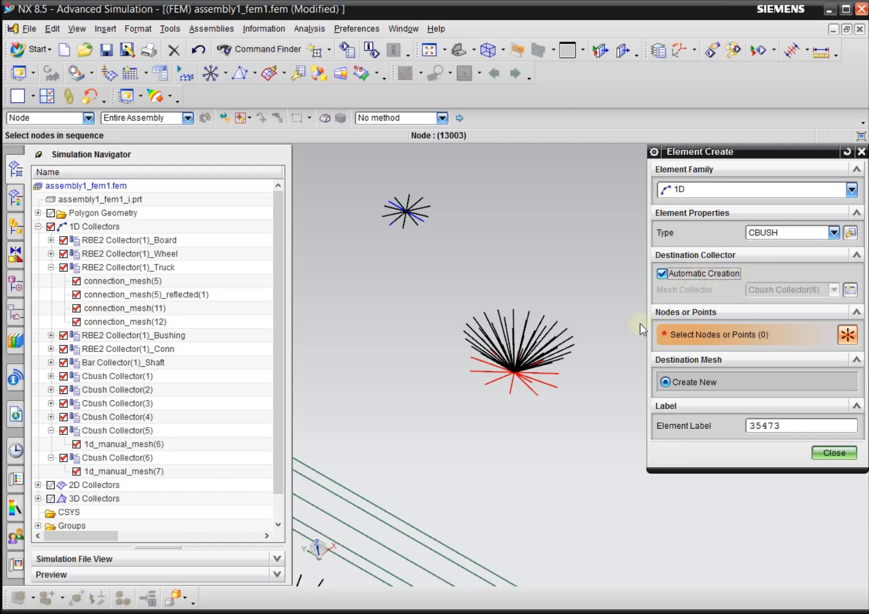
scroll(517, 373, up, 4)
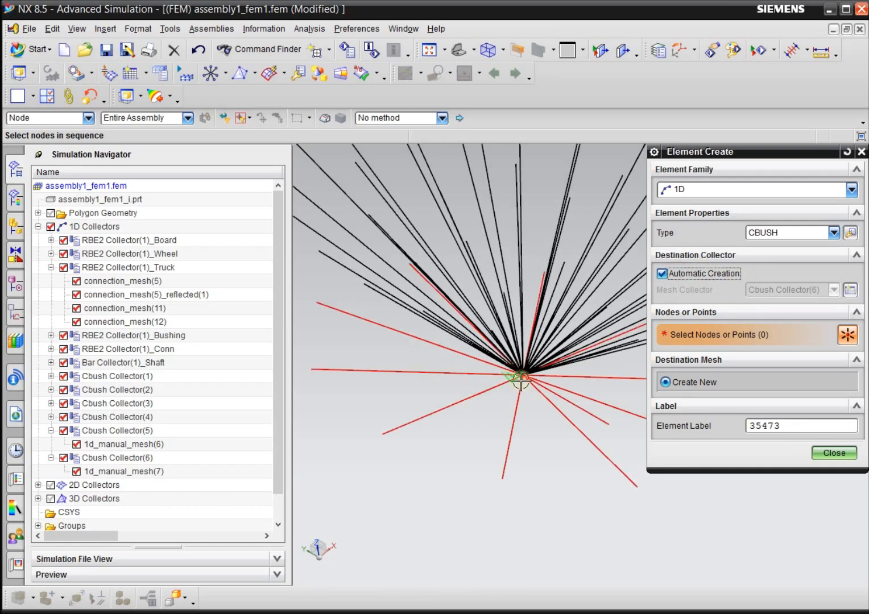
click(524, 374)
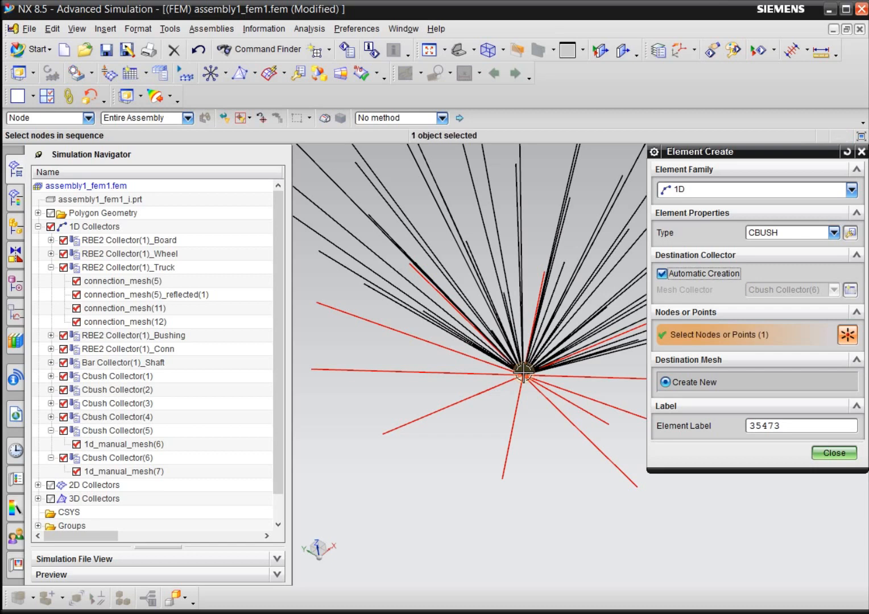
click(523, 378)
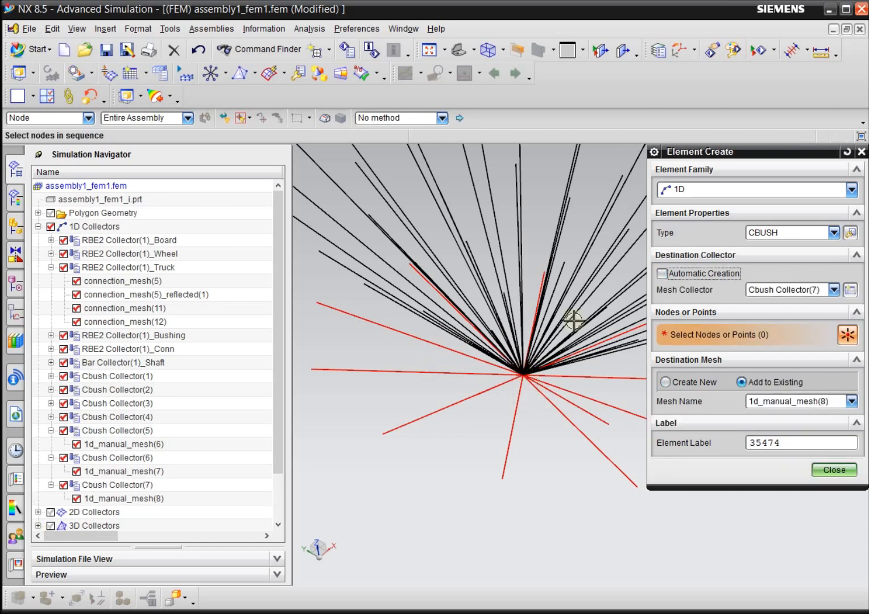
Rotate and zoom around the assembly to inspect the remaining spider centres for further CBUSH connections.
scroll(549, 374, down, 6)
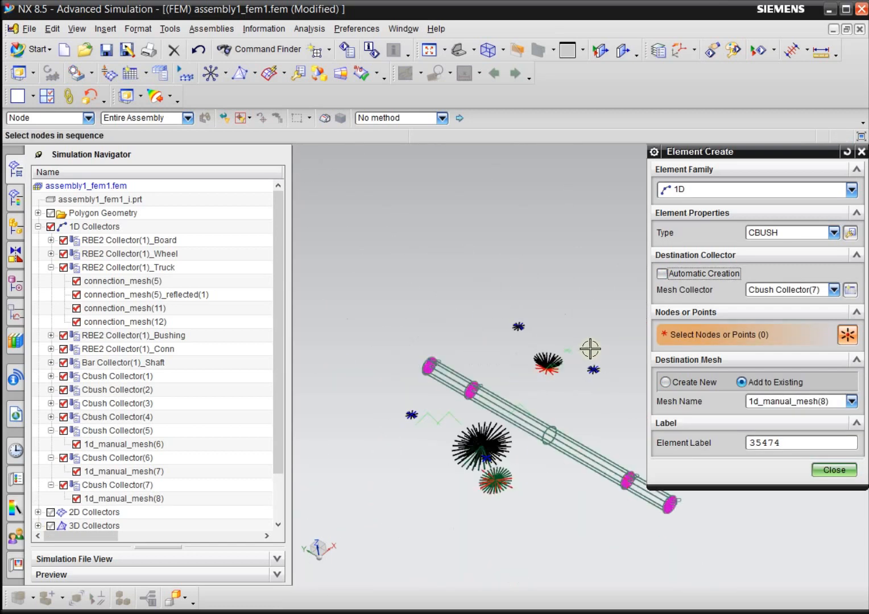
scroll(518, 410, down, 1)
middle_drag(562, 525, 526, 508)
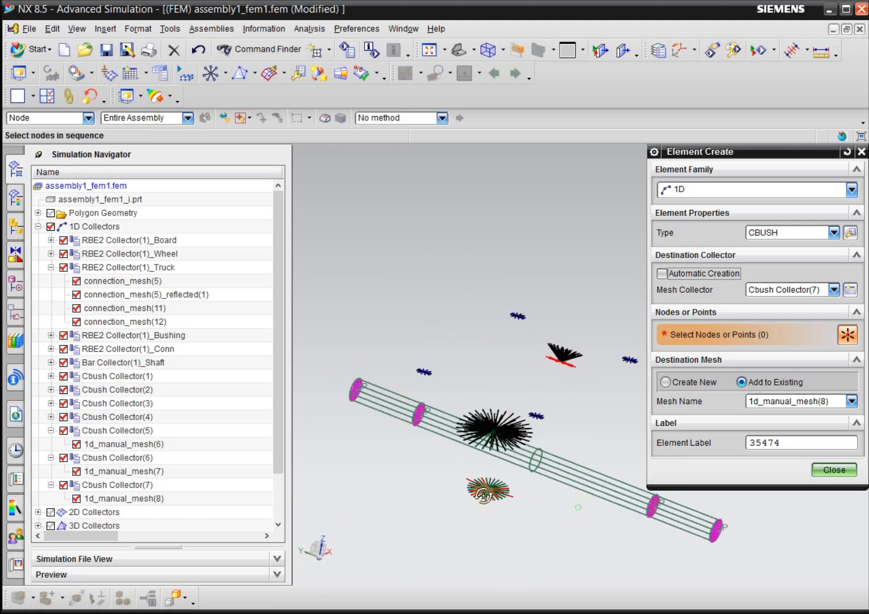
scroll(552, 365, down, 3)
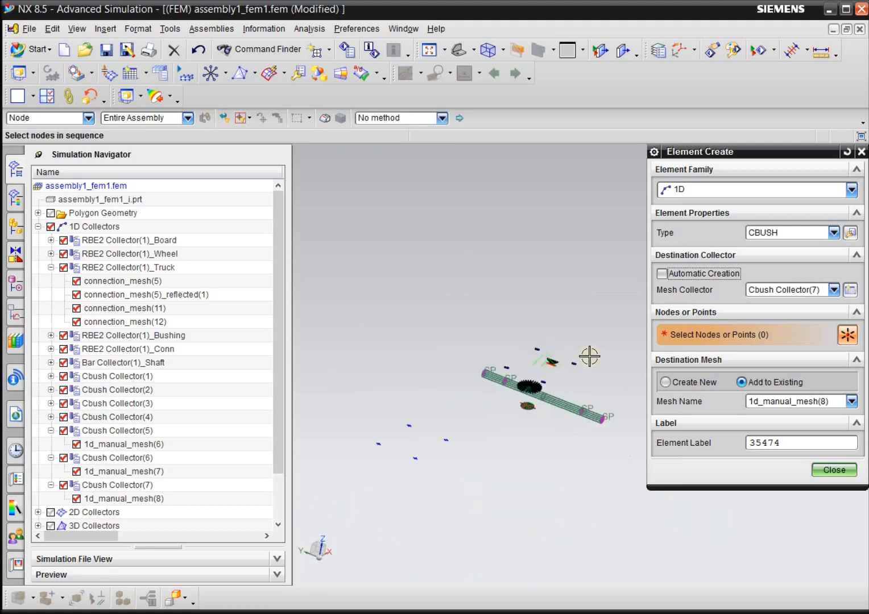
scroll(588, 357, up, 2)
middle_drag(376, 462, 380, 475)
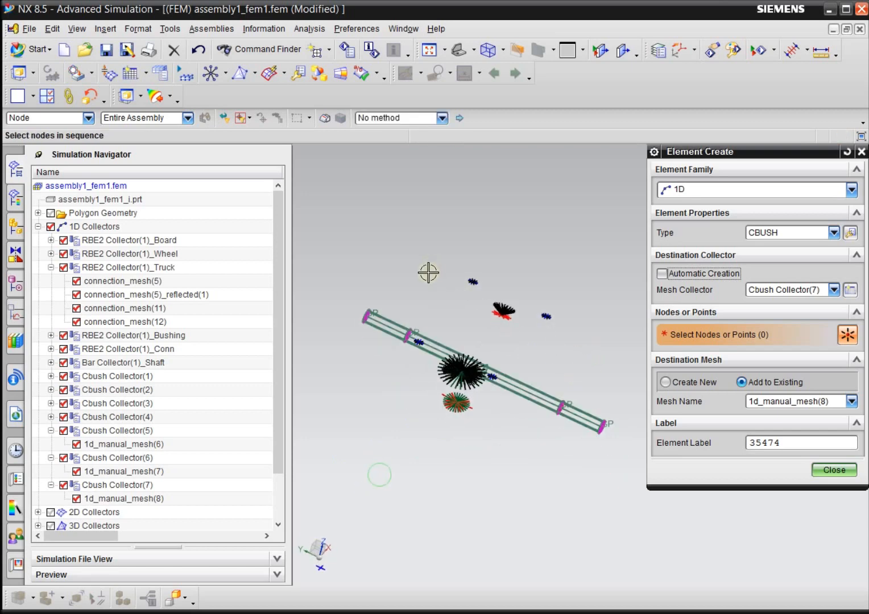
scroll(427, 271, up, 2)
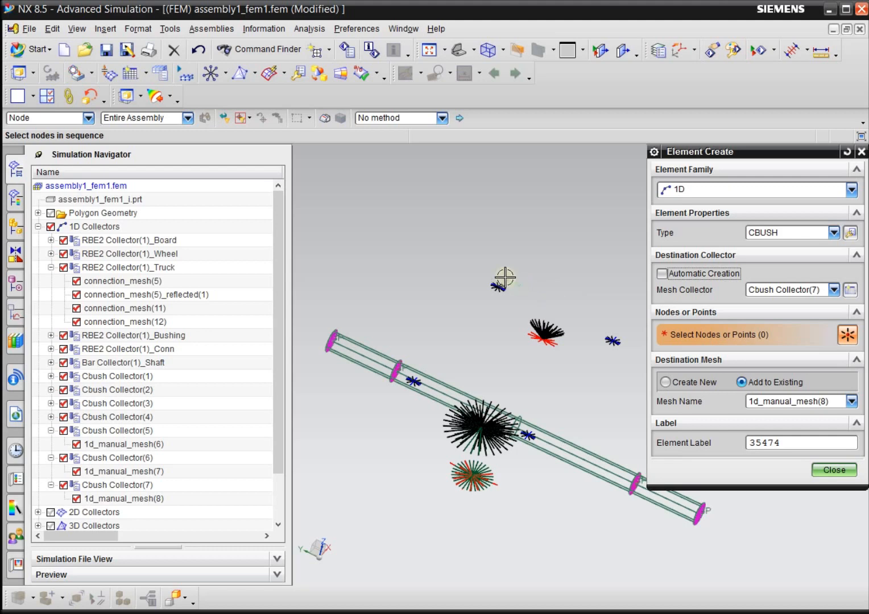
scroll(504, 277, up, 4)
scroll(438, 316, down, 2)
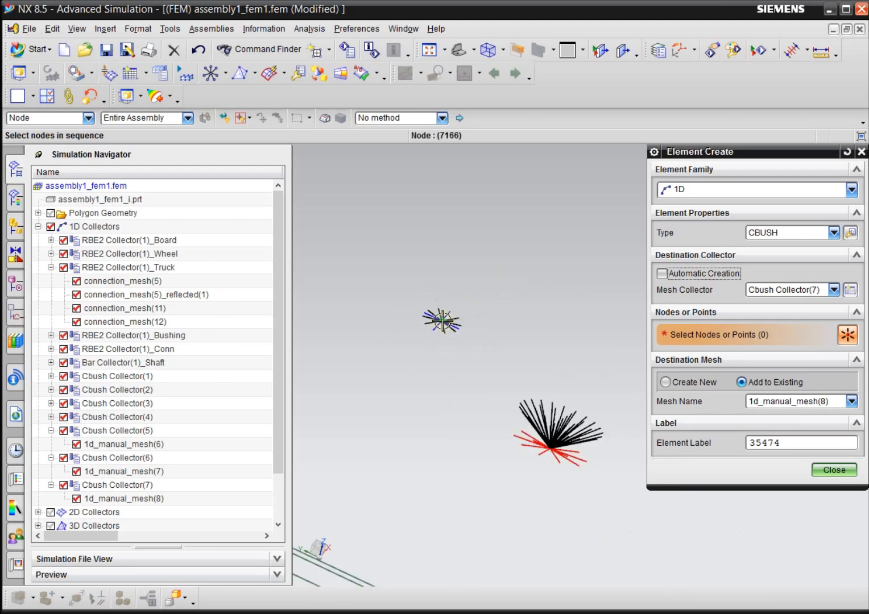
scroll(441, 320, down, 2)
scroll(555, 365, up, 3)
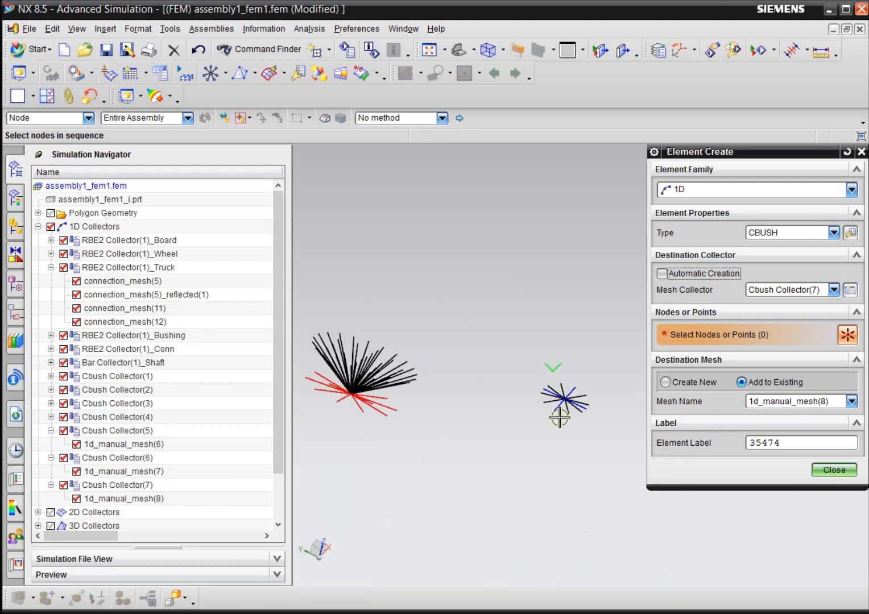
scroll(562, 396, down, 3)
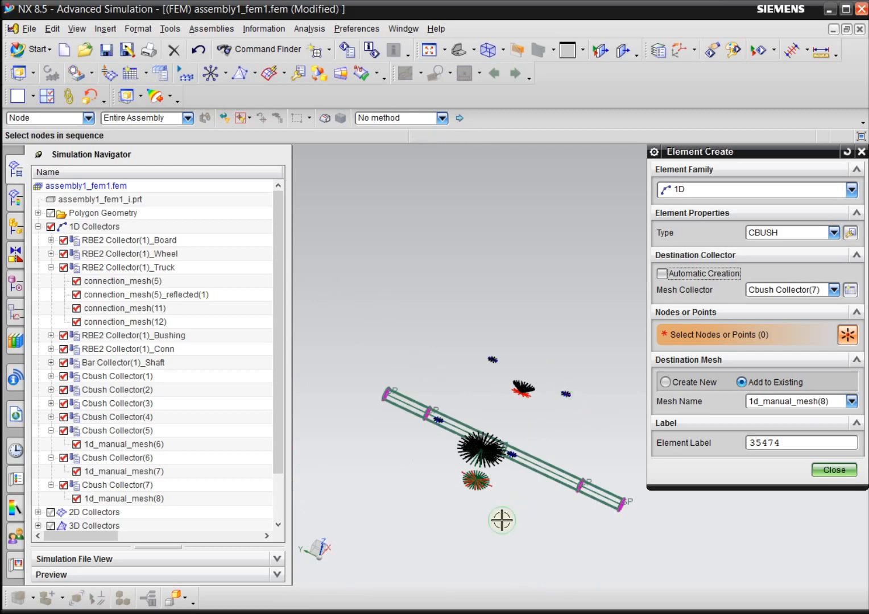
mouse_move(487, 515)
middle_down()
mouse_move(462, 529)
mouse_move(485, 529)
middle_up()
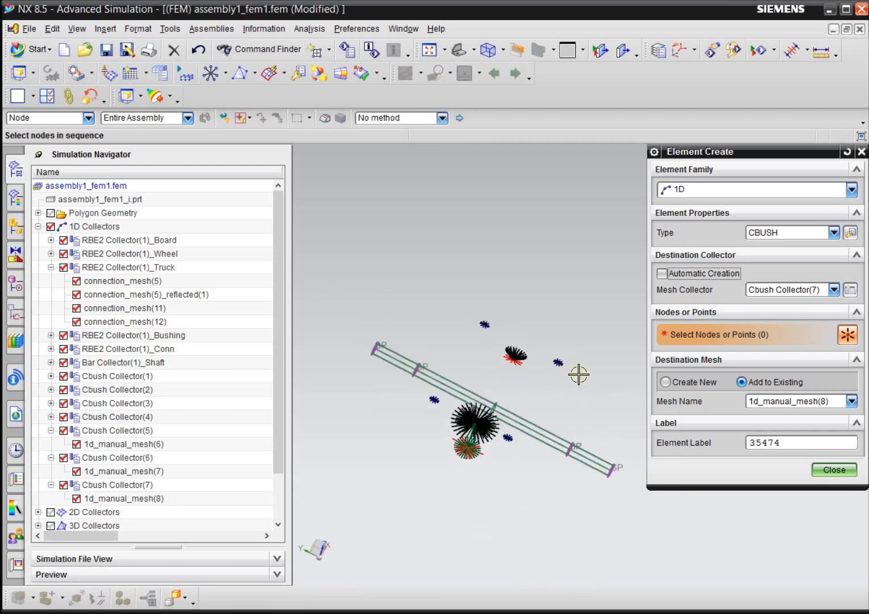
scroll(457, 372, up, 3)
scroll(400, 312, down, 3)
scroll(445, 300, up, 6)
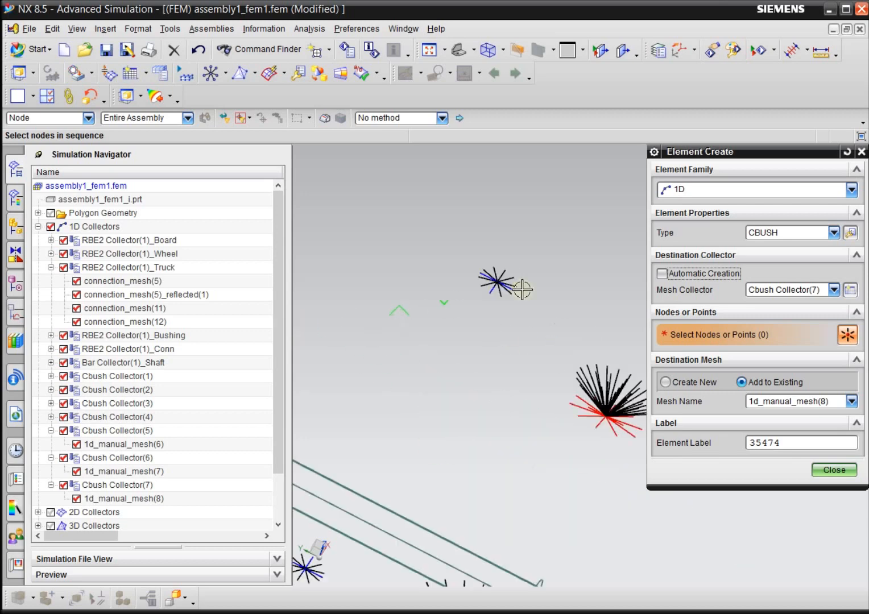
Create a CBUSH element with automatic collector creation between the coincident nodes at the centre of the topmost small blue spider.
scroll(522, 289, up, 4)
scroll(522, 289, down, 2)
click(693, 276)
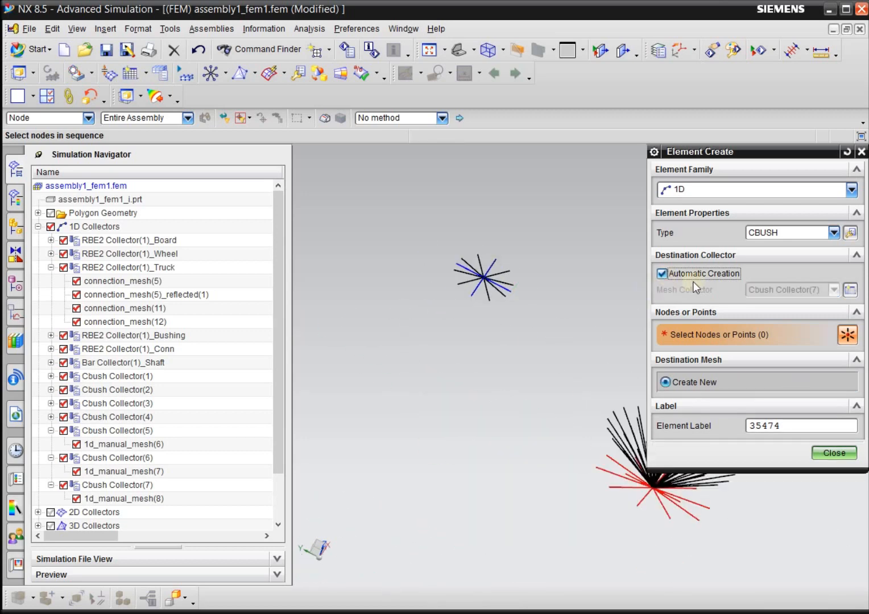
click(482, 277)
click(482, 277)
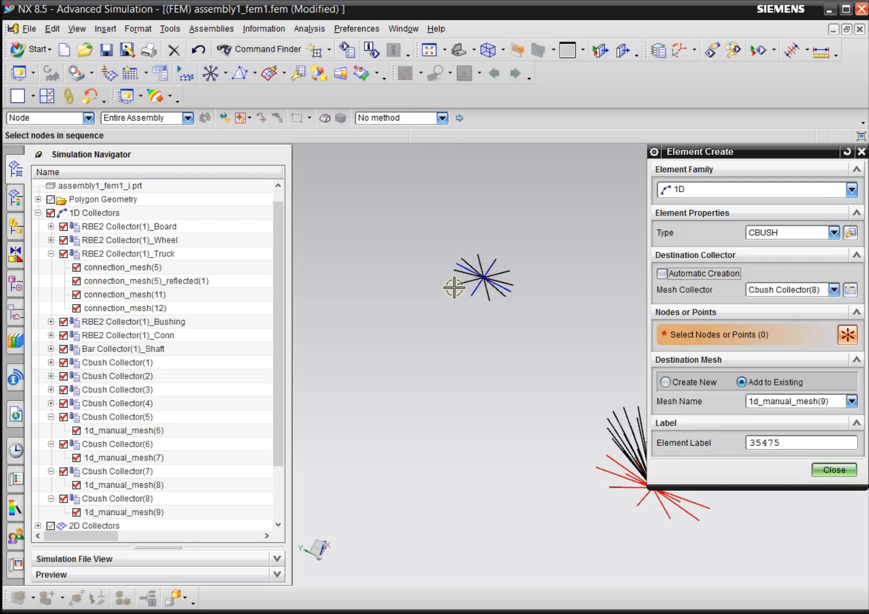
Create a CBUSH element with automatic collector creation between the coincident nodes at the centre of another small blue spider.
scroll(372, 298, up, 3)
scroll(478, 394, up, 3)
scroll(569, 410, down, 5)
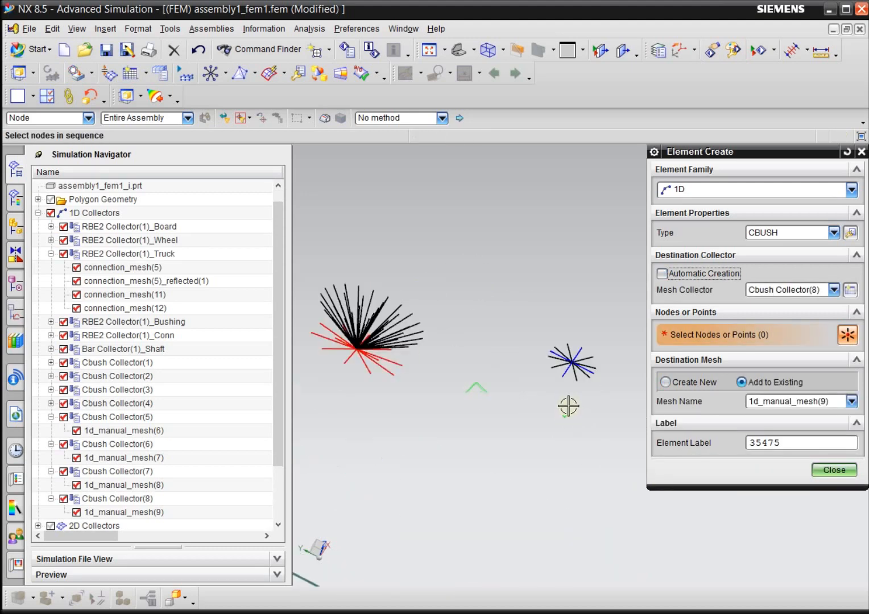
click(663, 275)
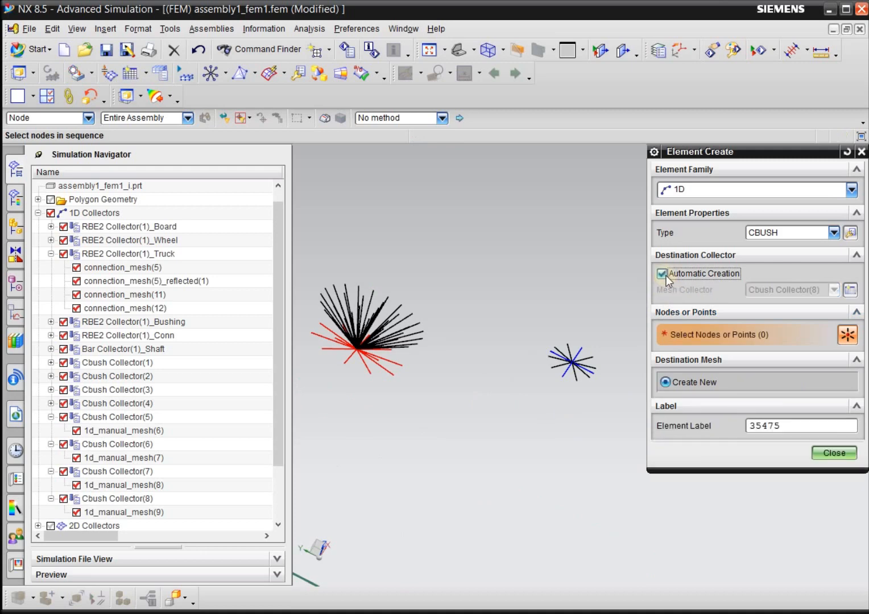
click(572, 361)
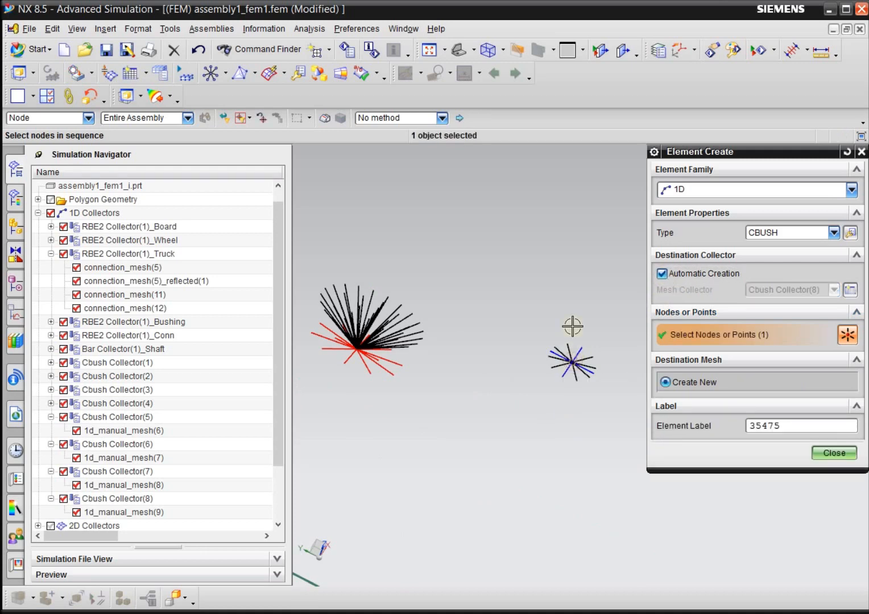
scroll(574, 363, up, 5)
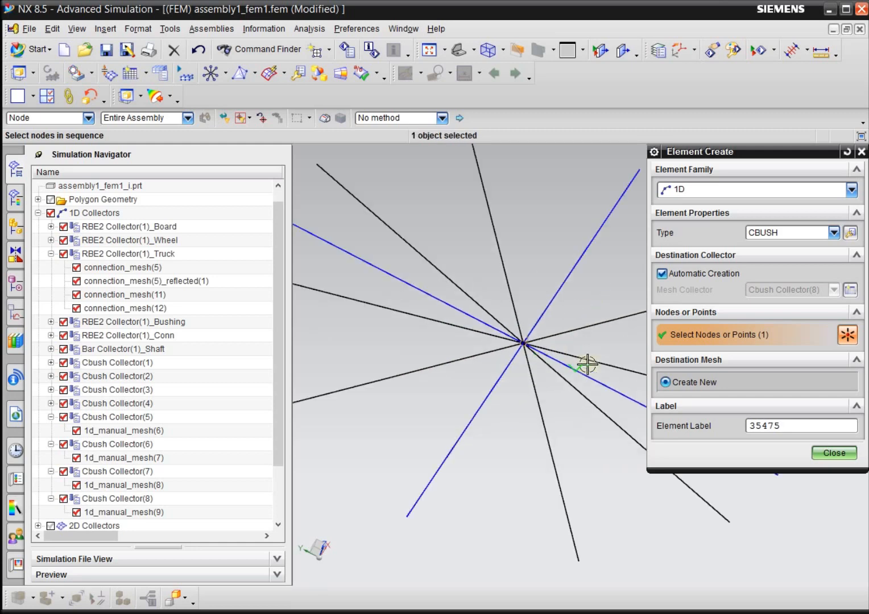
click(522, 343)
Create a CBUSH element with automatic collector creation at the centre of the next small blue spider.
scroll(551, 348, down, 5)
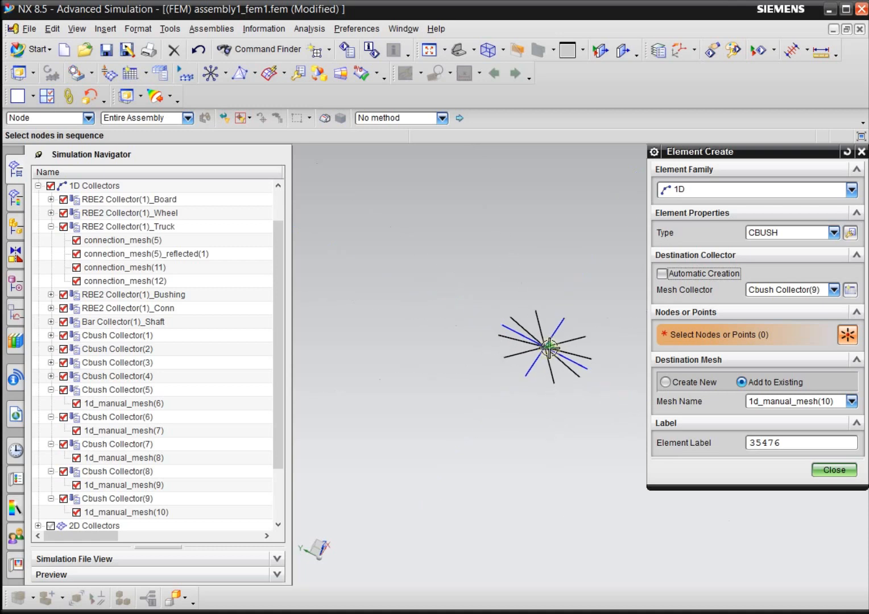
scroll(550, 348, up, 8)
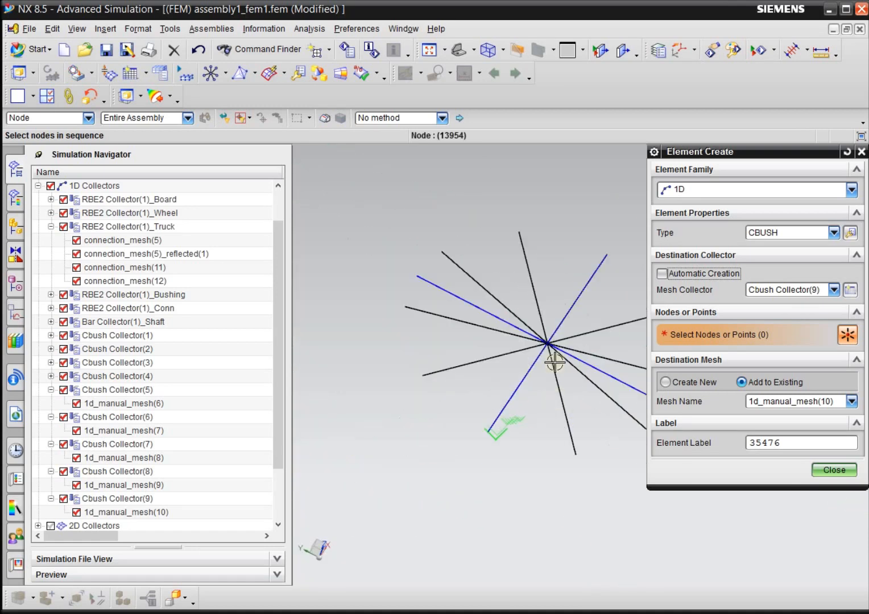
click(662, 273)
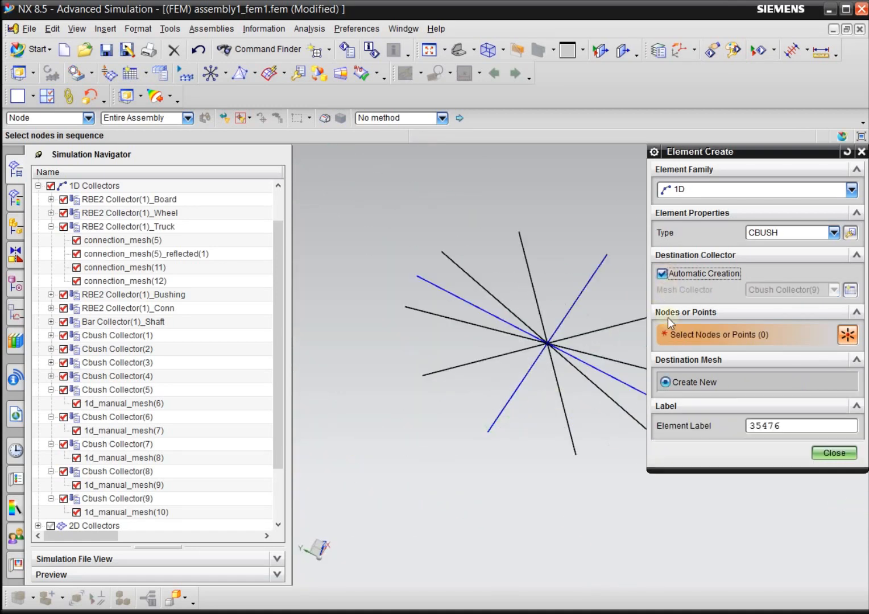
click(547, 345)
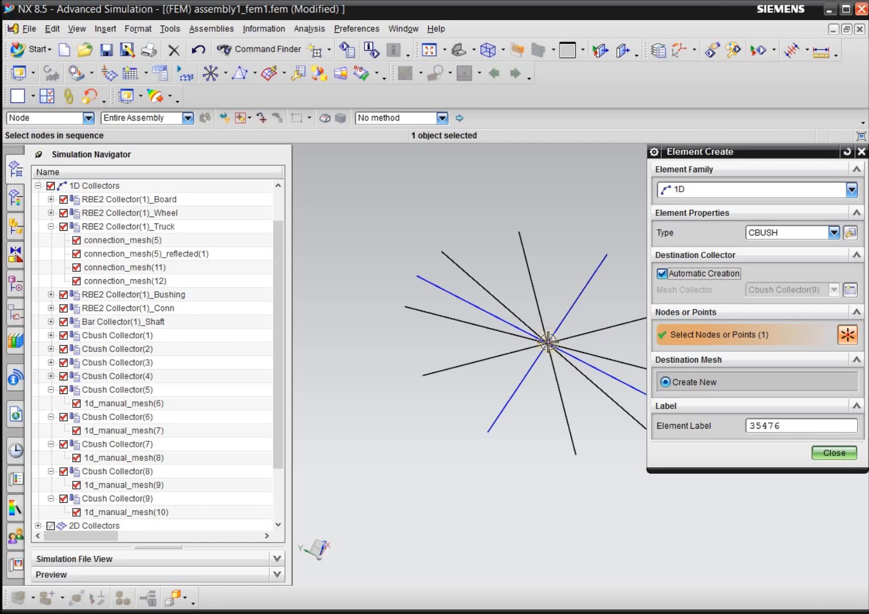
click(548, 344)
Create a CBUSH element with automatic collector creation at the centre of a further small blue spider near the shaft.
scroll(545, 402, down, 8)
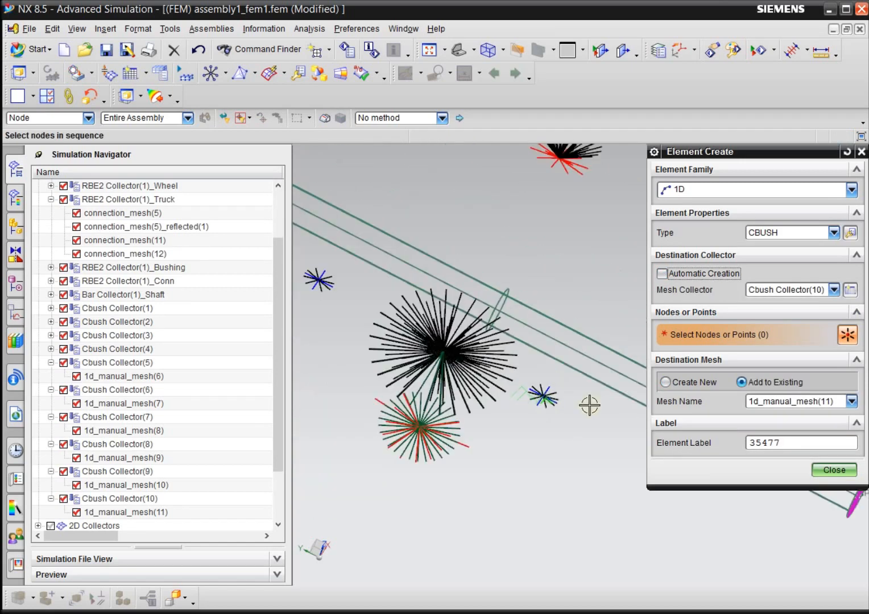
scroll(452, 346, down, 3)
scroll(410, 322, up, 6)
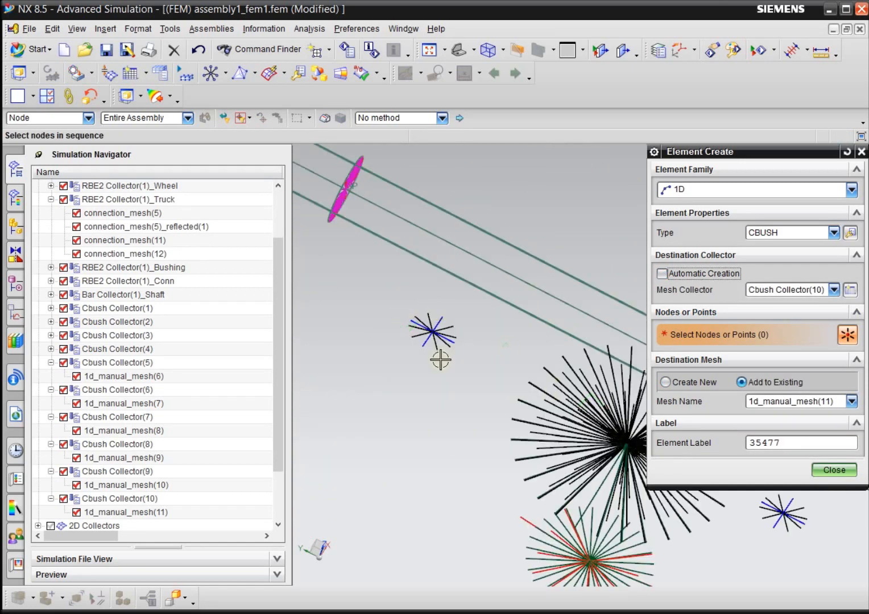
scroll(441, 359, down, 5)
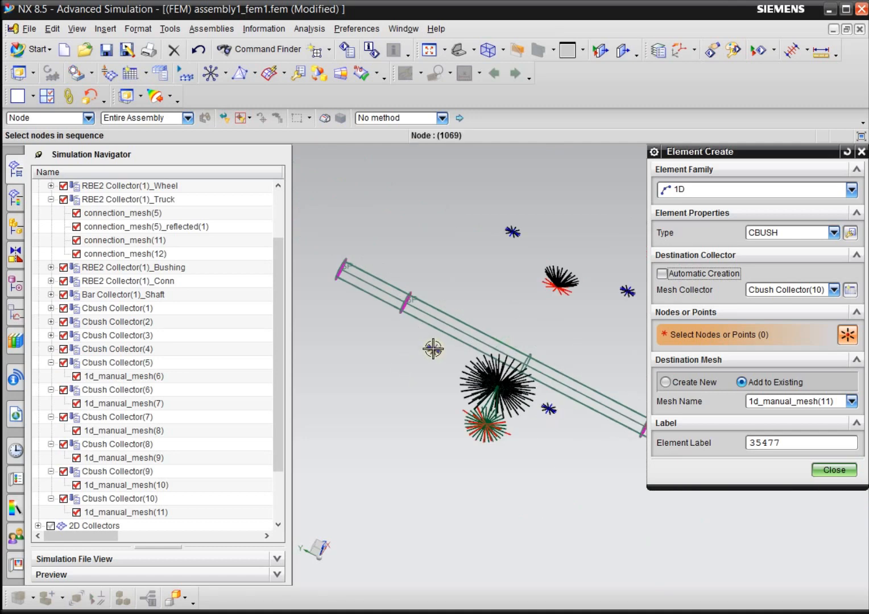
scroll(433, 349, up, 6)
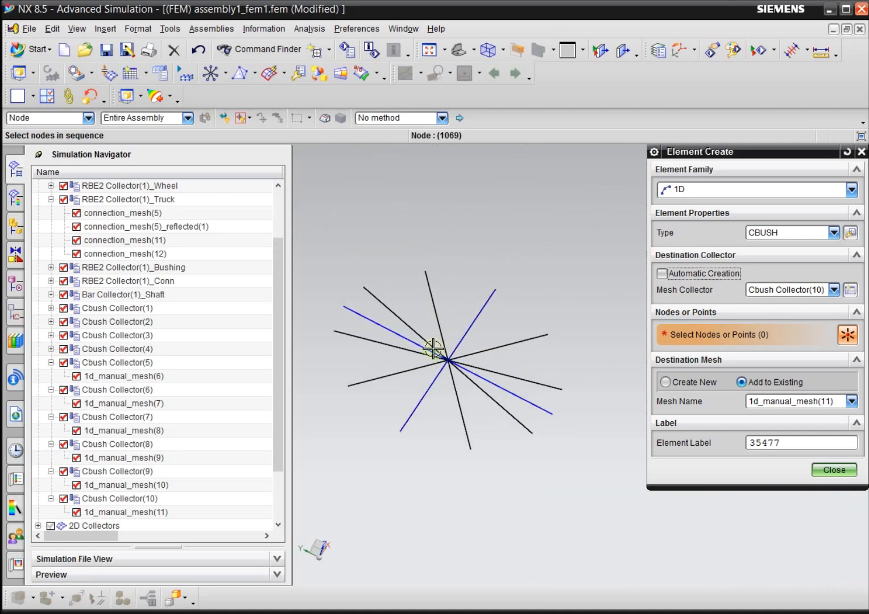
click(661, 274)
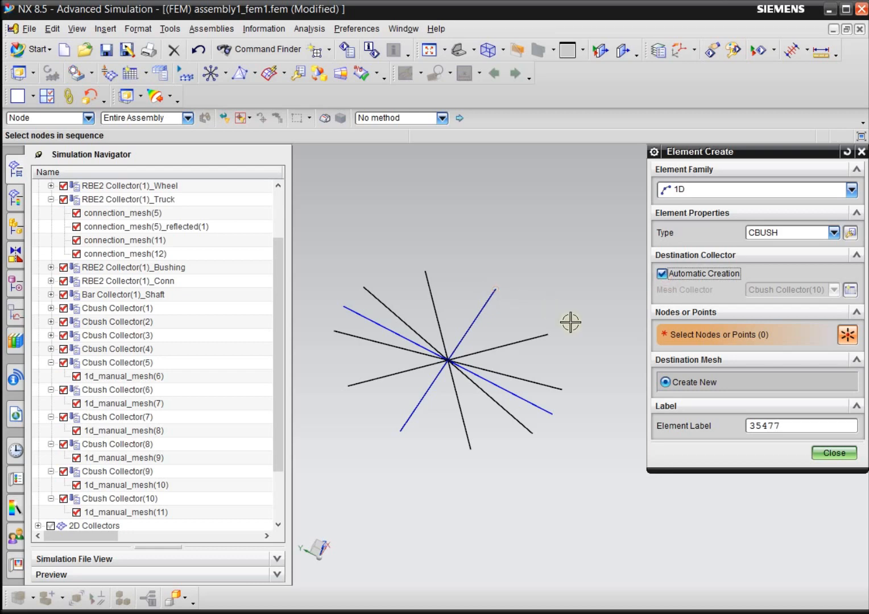
click(444, 360)
middle_click(444, 359)
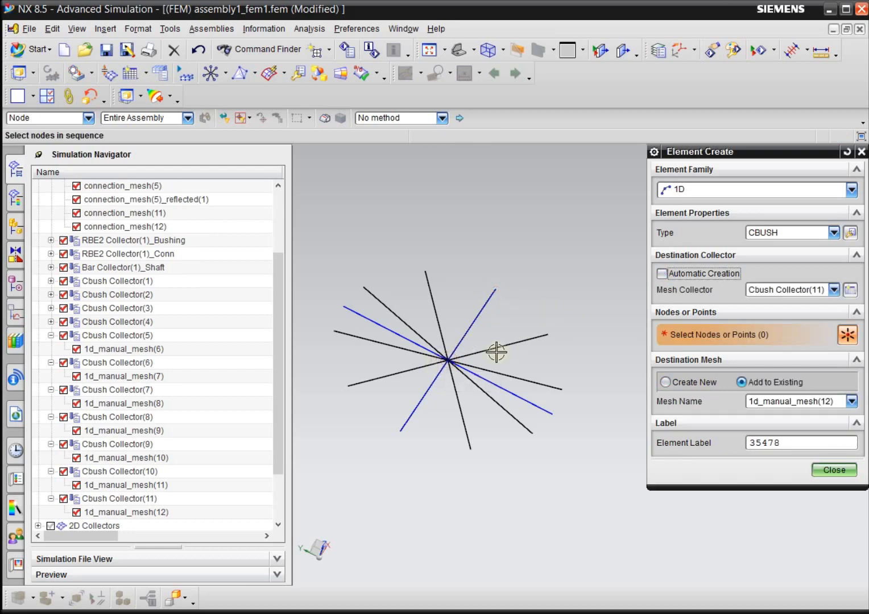
Zoom around the assembly to inspect the spider connections and close the Element Create dialog.
scroll(496, 351, down, 5)
scroll(518, 354, down, 5)
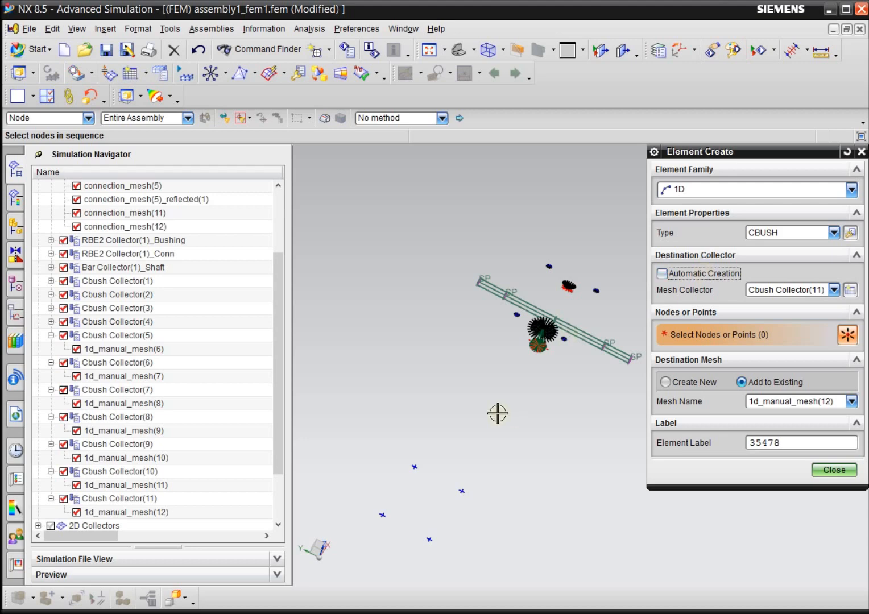
scroll(498, 414, down, 3)
scroll(462, 500, up, 5)
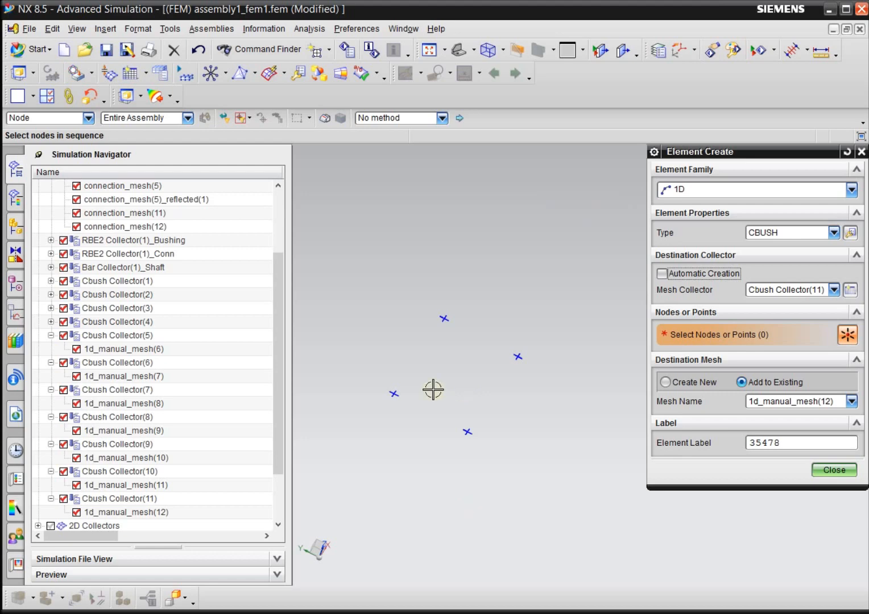
scroll(440, 392, up, 2)
scroll(439, 392, down, 3)
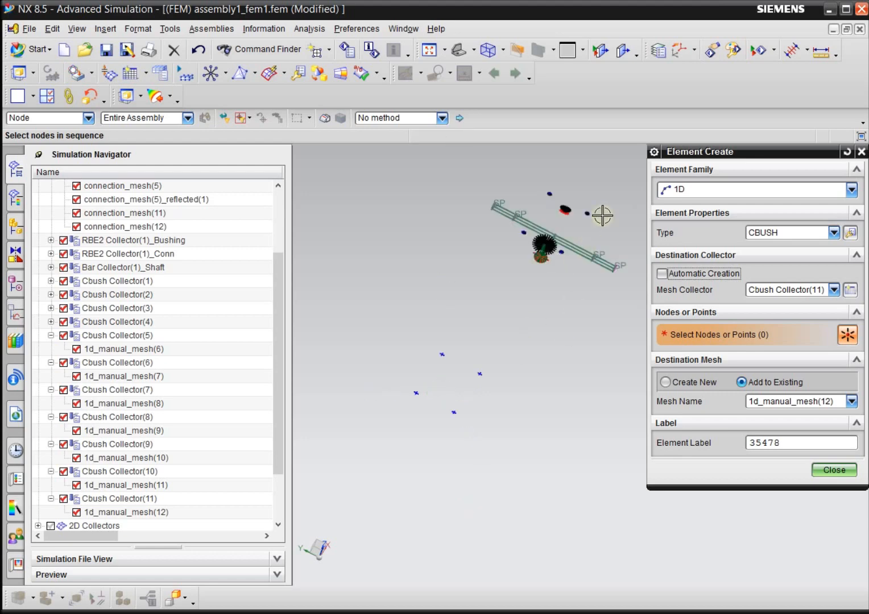
scroll(603, 216, up, 1)
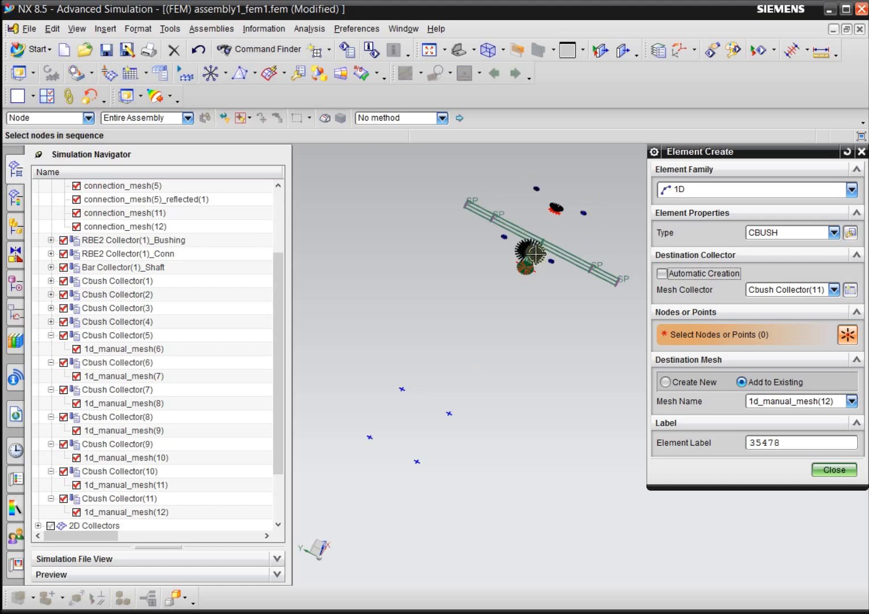
scroll(585, 190, up, 2)
scroll(574, 198, up, 3)
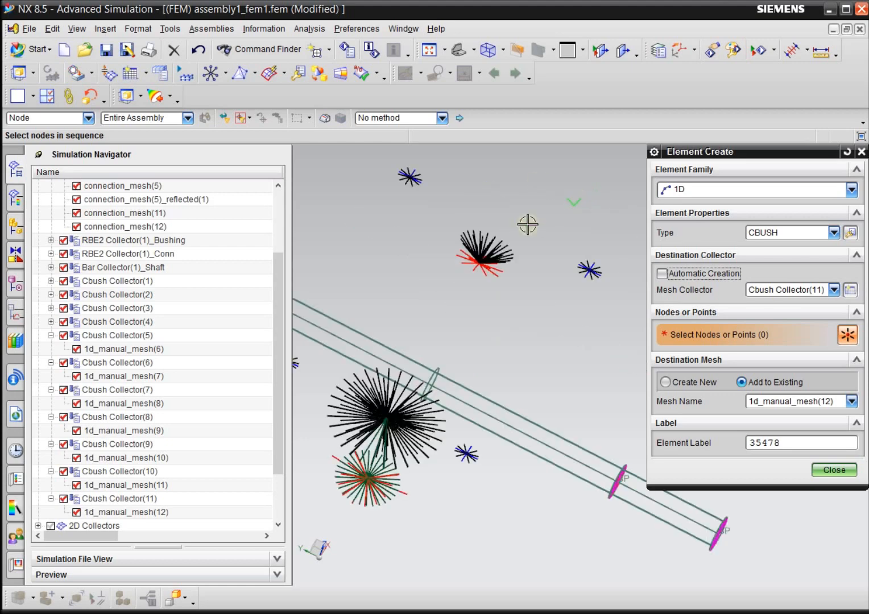
scroll(528, 225, down, 1)
scroll(523, 240, down, 2)
shift+middle_drag(462, 261, 505, 293)
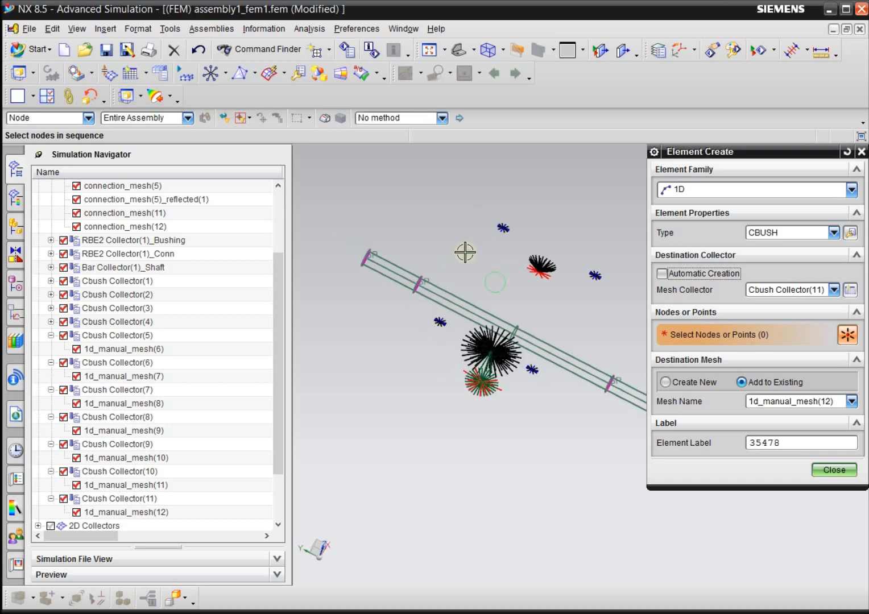
drag(278, 282, 279, 219)
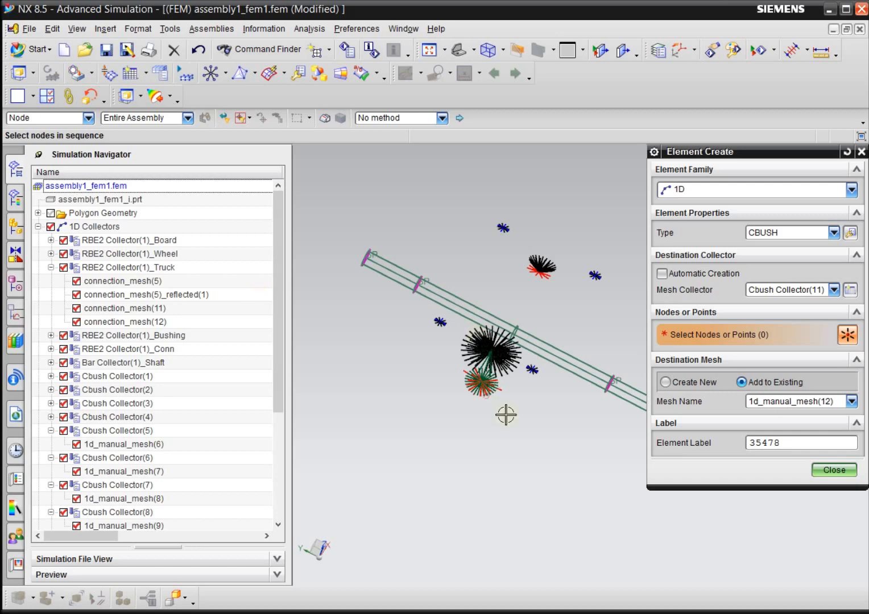
click(832, 471)
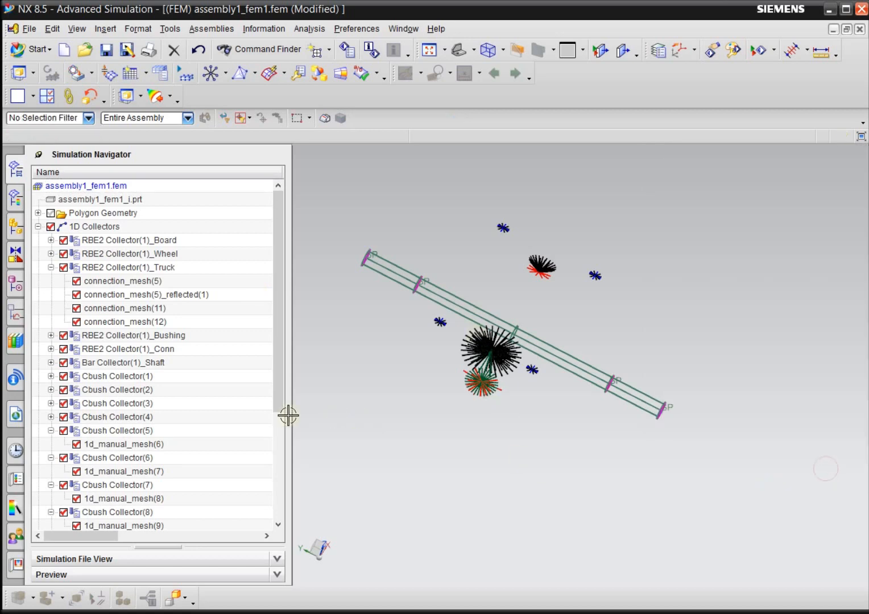
Collapse the newest CBUSH collector entries in the navigator tree.
drag(275, 385, 286, 521)
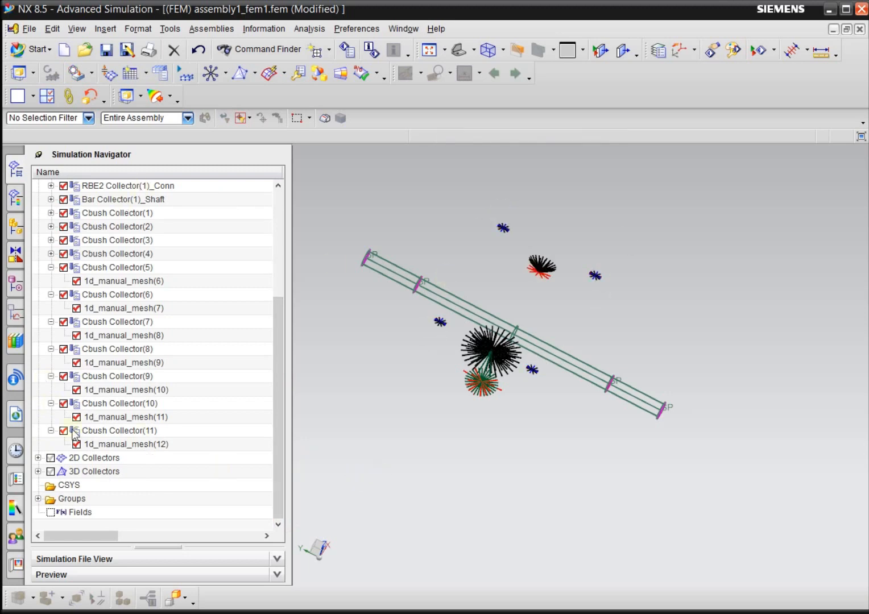
click(51, 431)
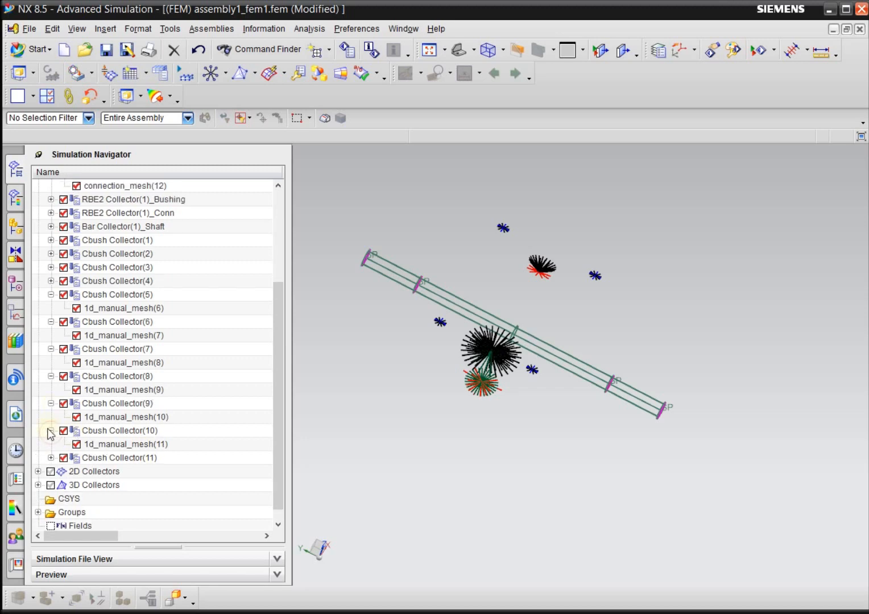
click(50, 431)
click(51, 418)
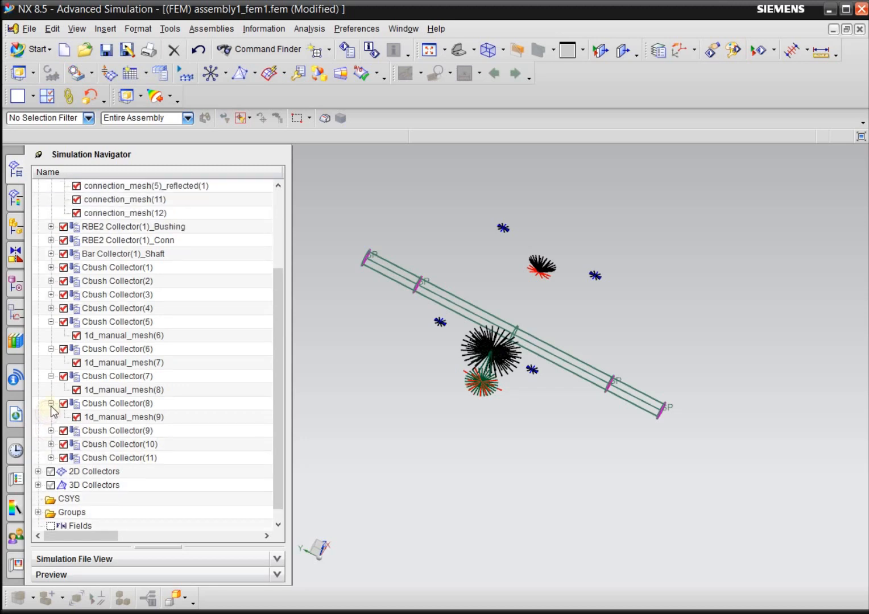
click(50, 404)
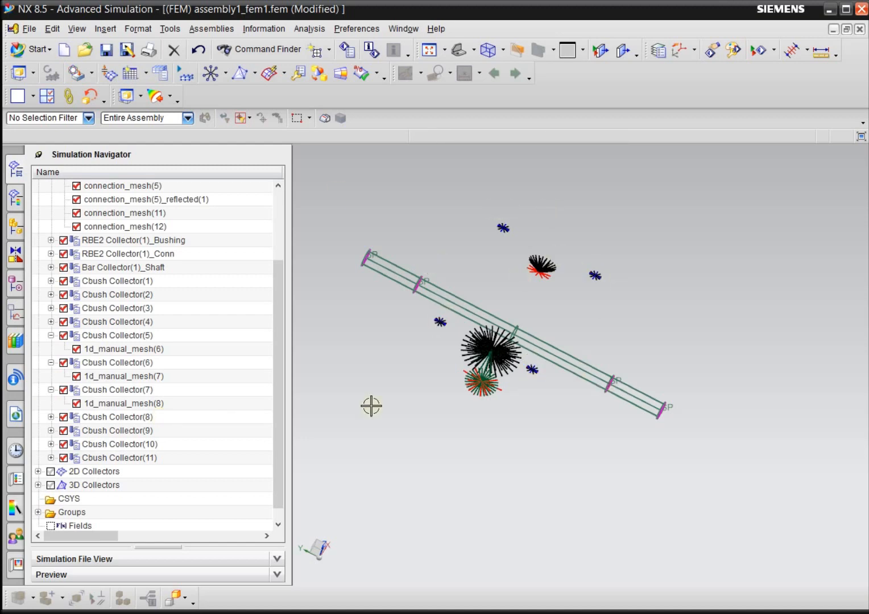
Undo the last three CBUSH element creations.
click(198, 50)
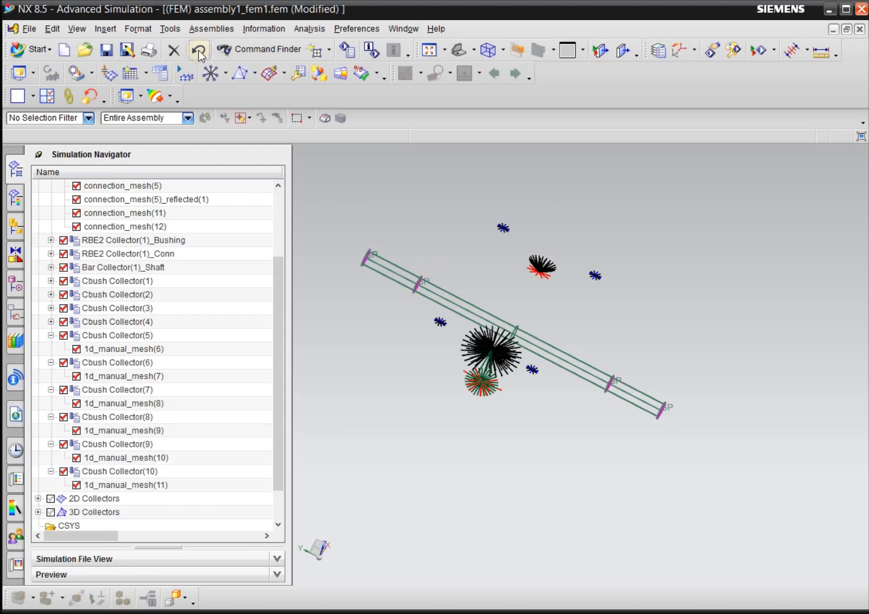
click(199, 50)
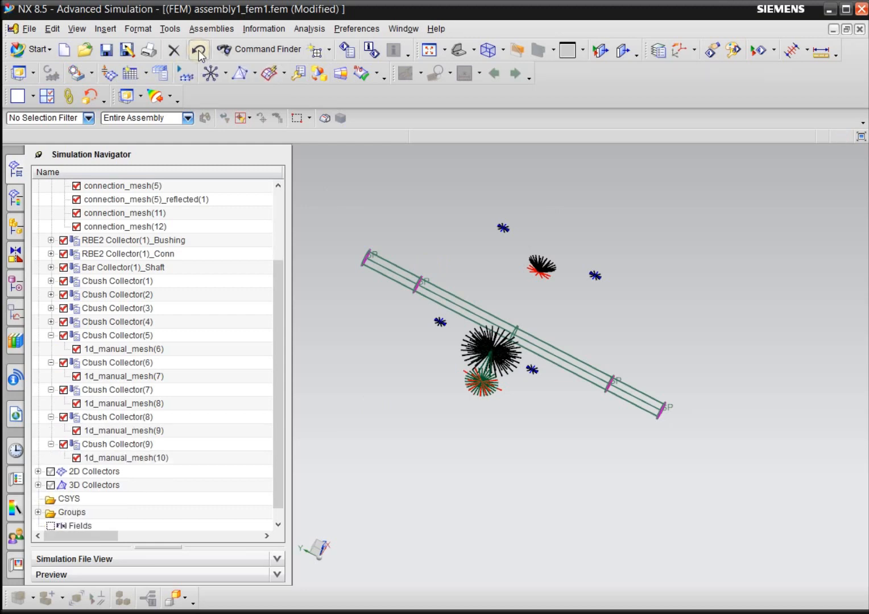
click(199, 50)
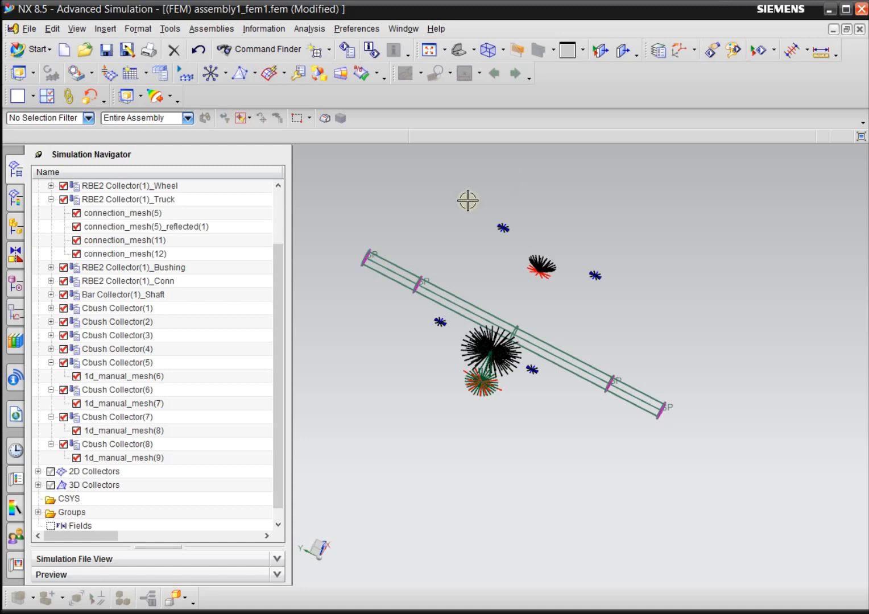
Edit the display of Cbush Collector(8) to show its text labels.
right_click(146, 447)
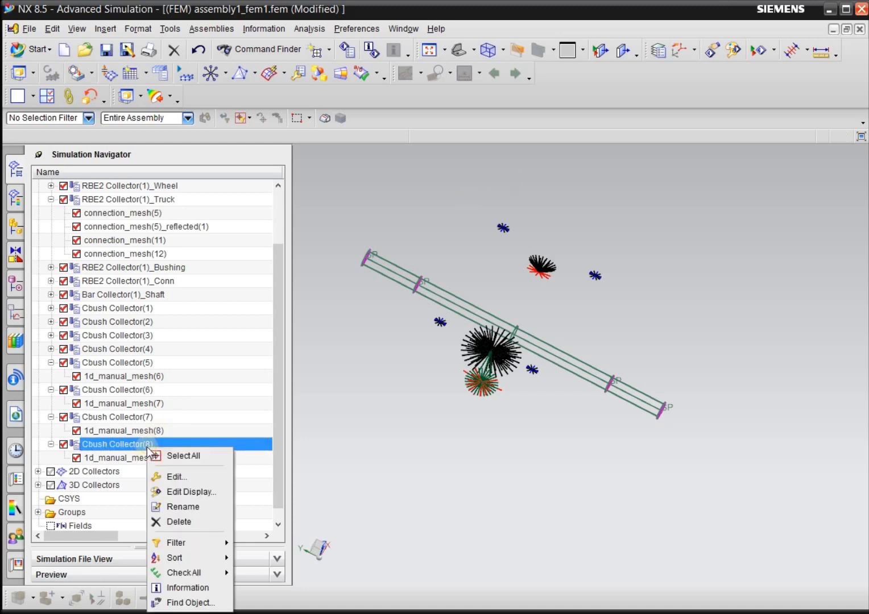
click(190, 492)
click(678, 265)
click(734, 402)
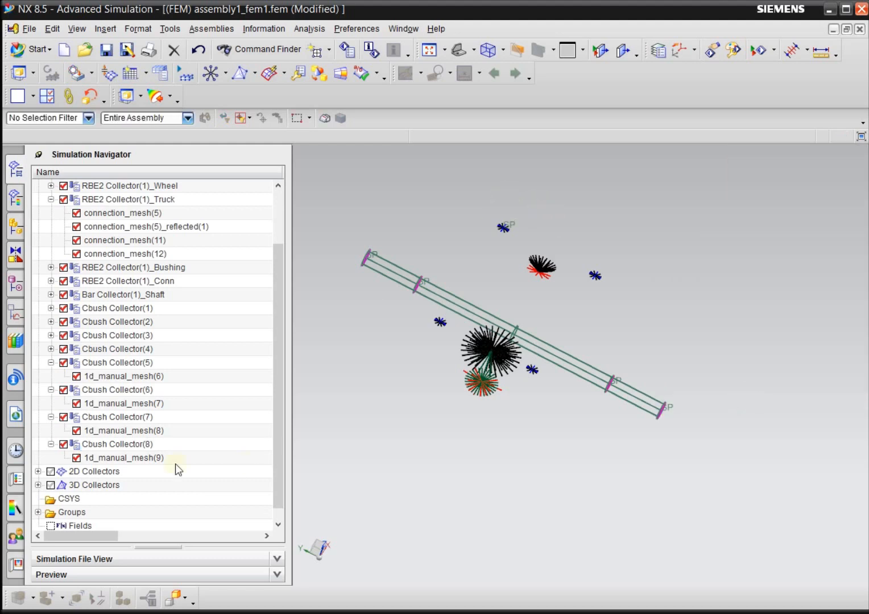
Turn on text labels in the display settings of Cbush Collector(7) and Cbush Collector(6).
right_click(148, 421)
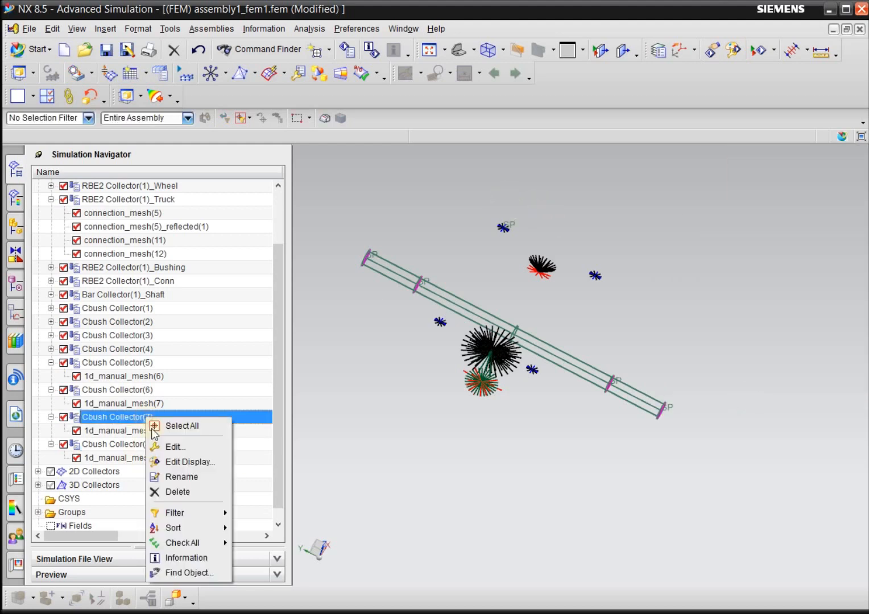
click(172, 463)
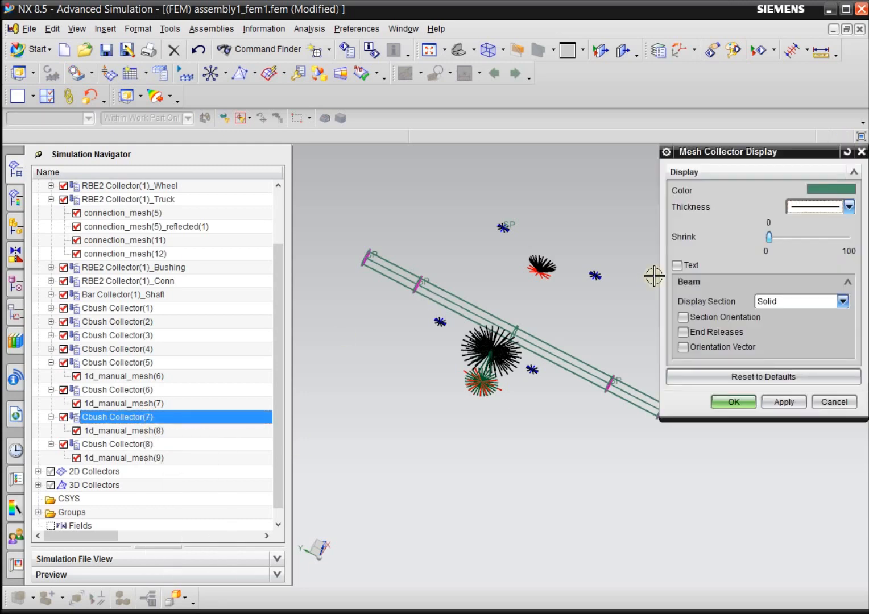
click(677, 265)
click(727, 402)
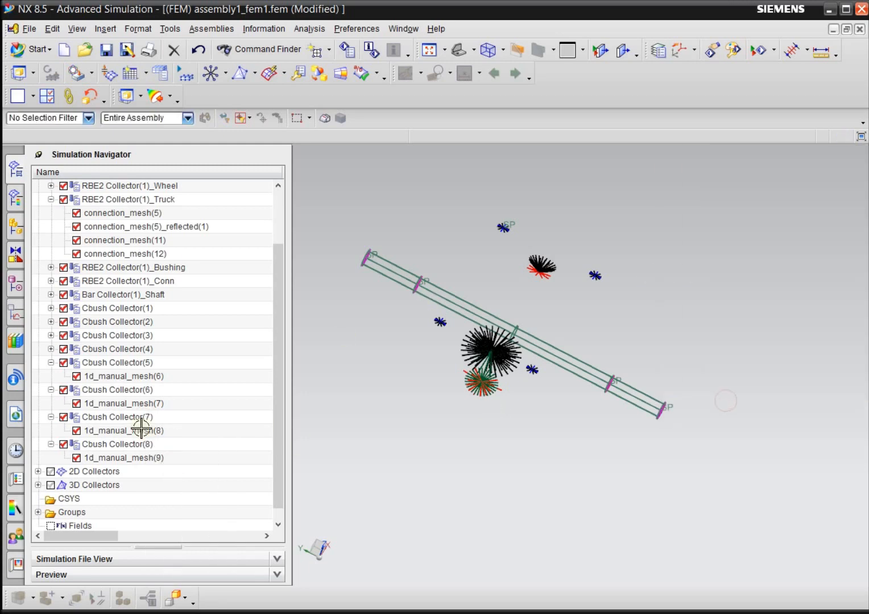
right_click(143, 390)
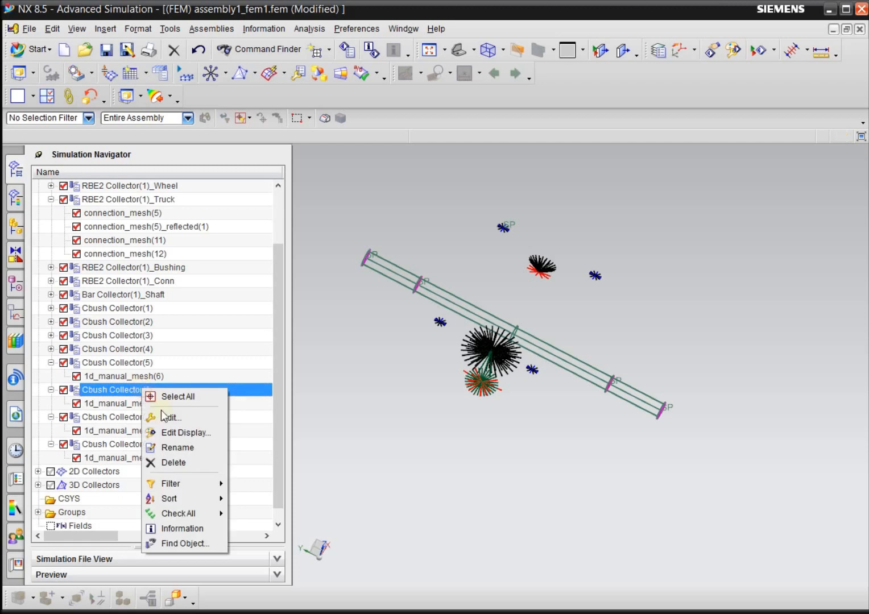
click(171, 433)
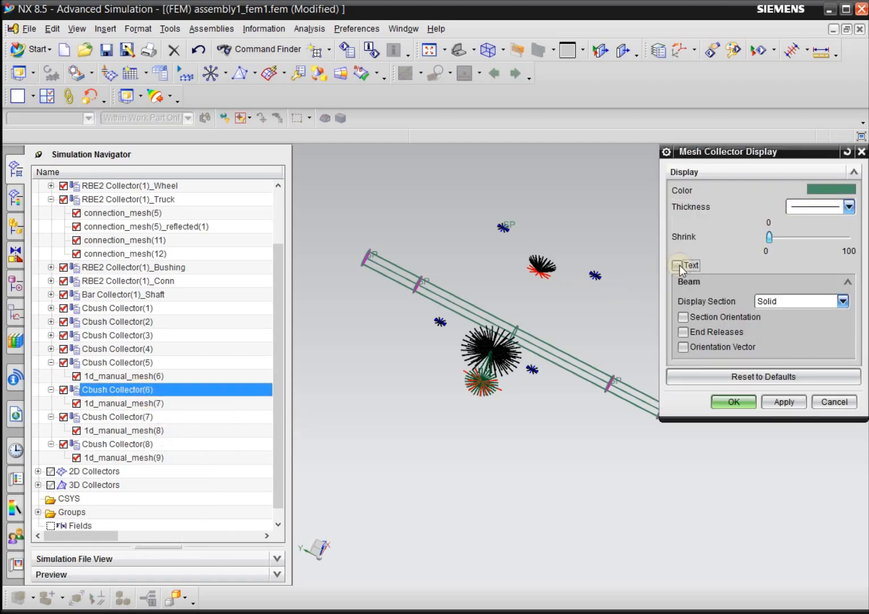
click(734, 403)
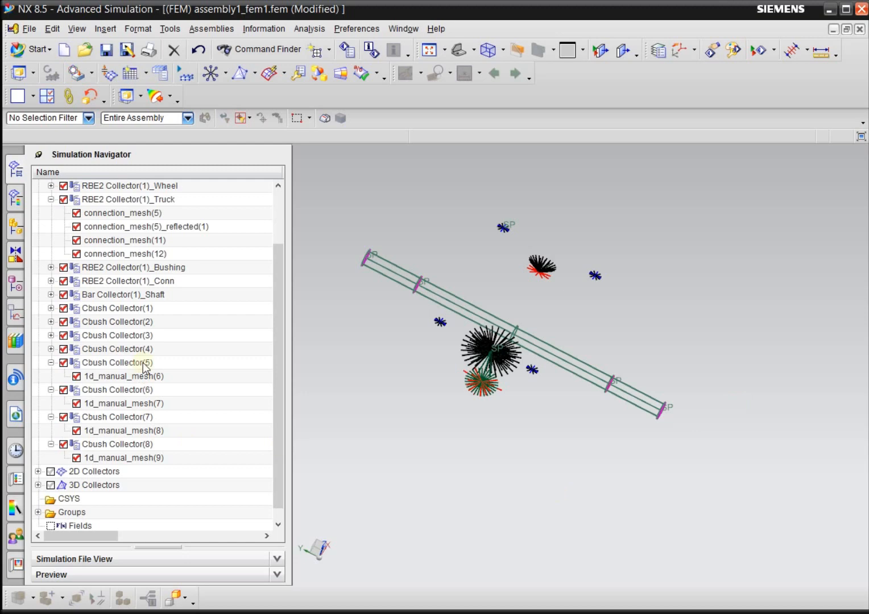
Turn on text labels in the display settings of Cbush Collector(5) and Cbush Collector(4).
right_click(144, 365)
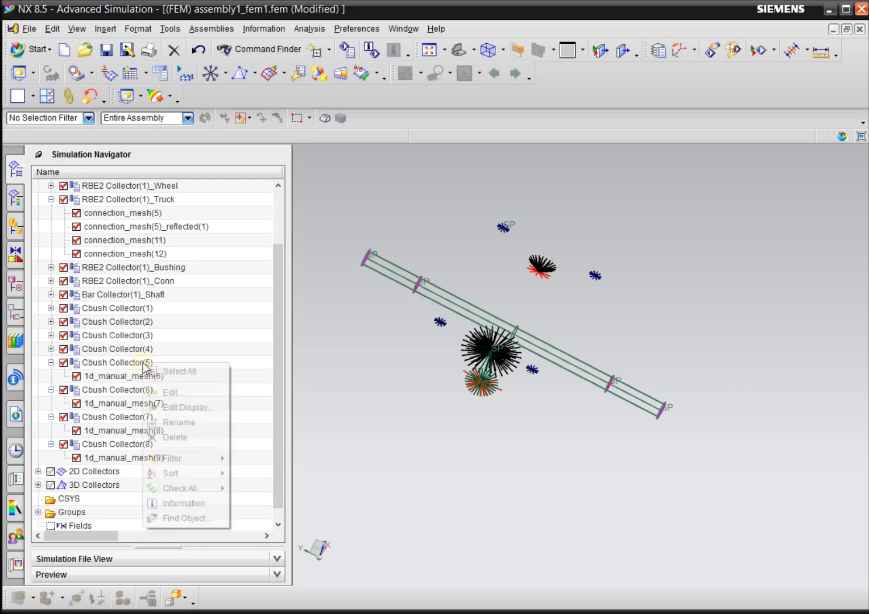
click(170, 409)
click(677, 266)
click(734, 403)
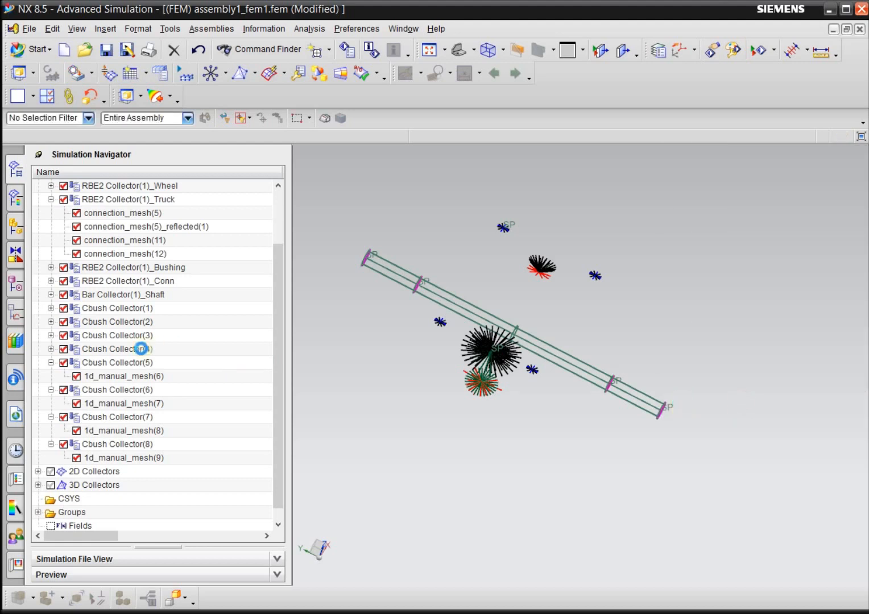
right_click(141, 350)
click(161, 395)
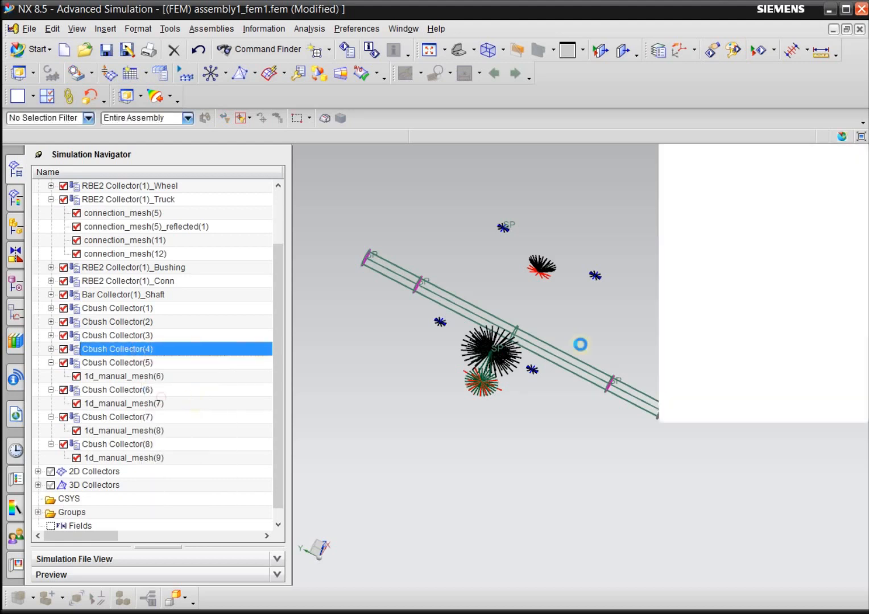
click(735, 402)
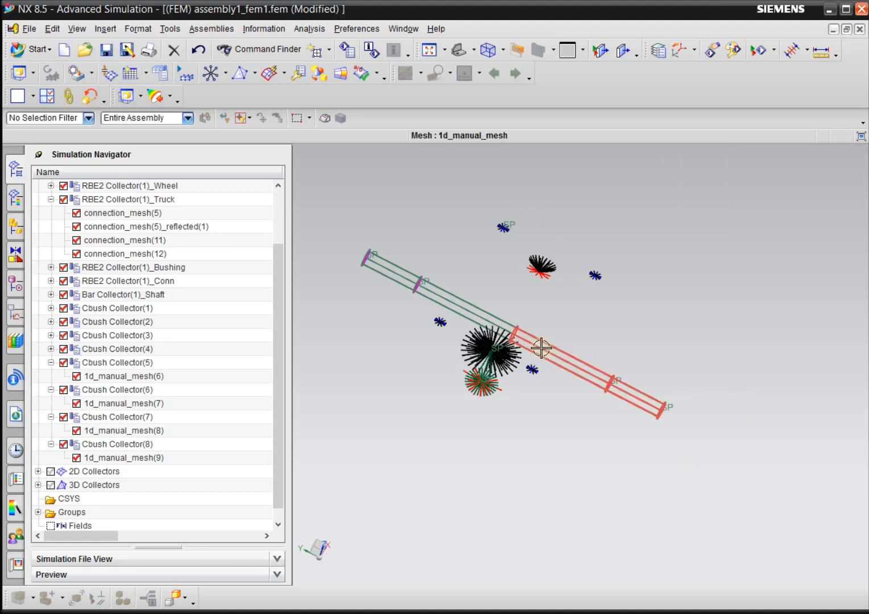
Zoom around the spiders near the shaft to inspect the labelled CBUSH connections.
scroll(557, 241, up, 2)
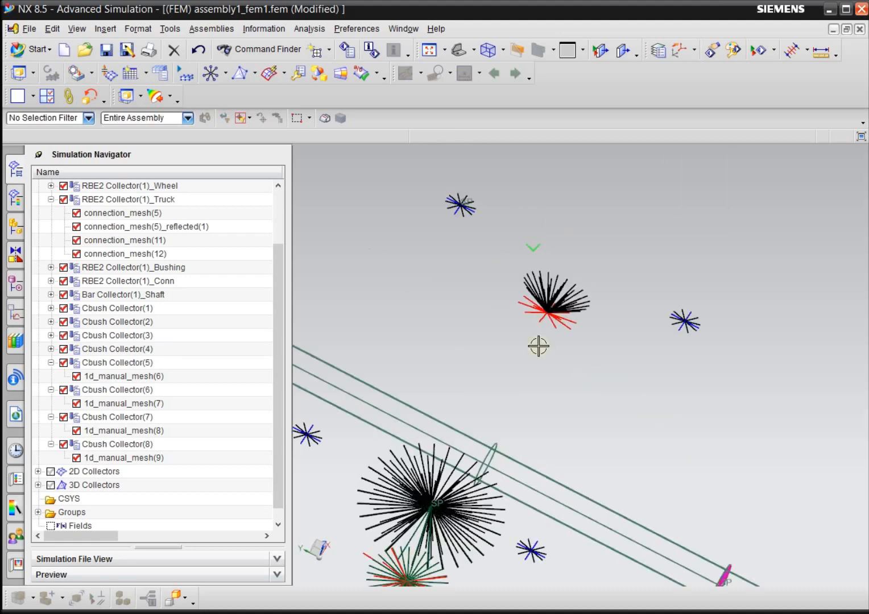
scroll(508, 357, up, 1)
scroll(508, 358, down, 1)
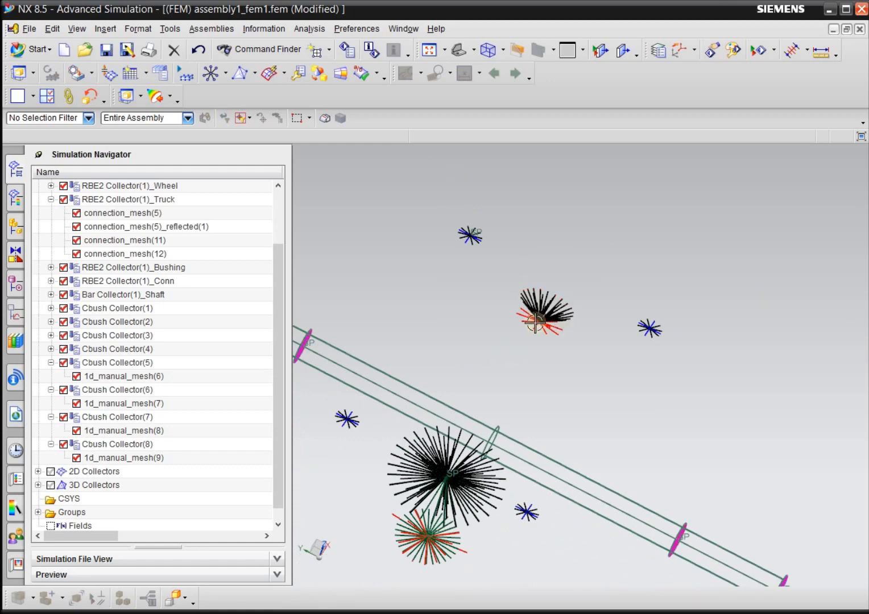
click(512, 267)
click(150, 417)
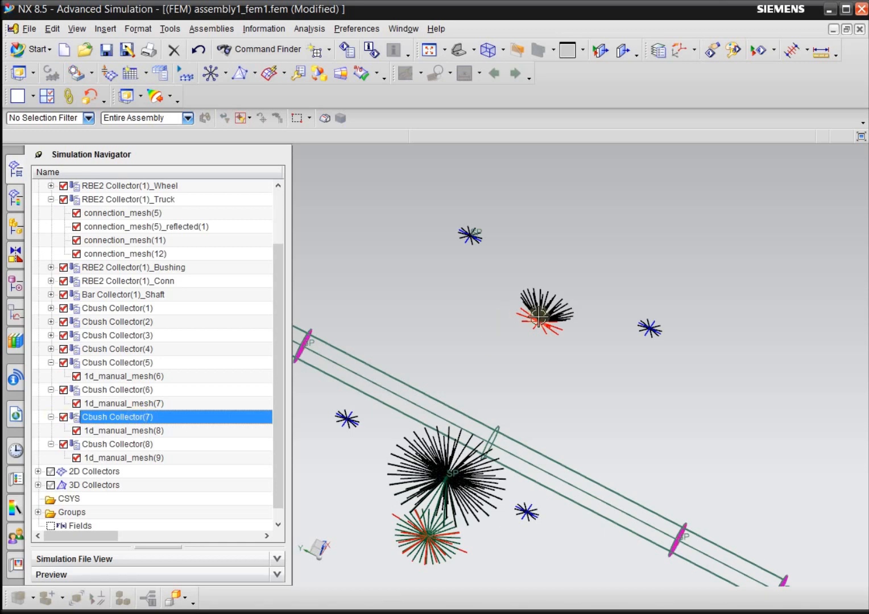
scroll(538, 317, up, 4)
scroll(538, 317, down, 3)
scroll(538, 317, down, 2)
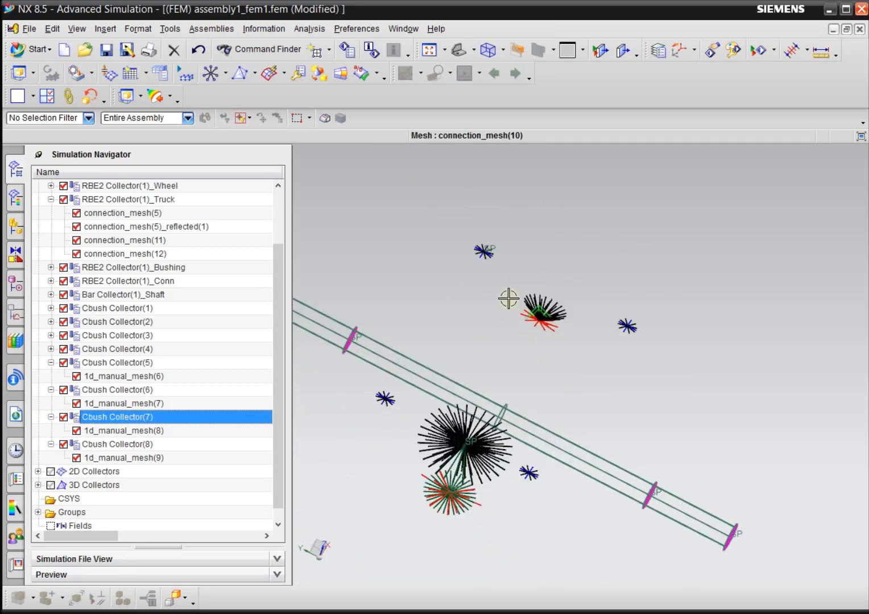
scroll(489, 336, down, 1)
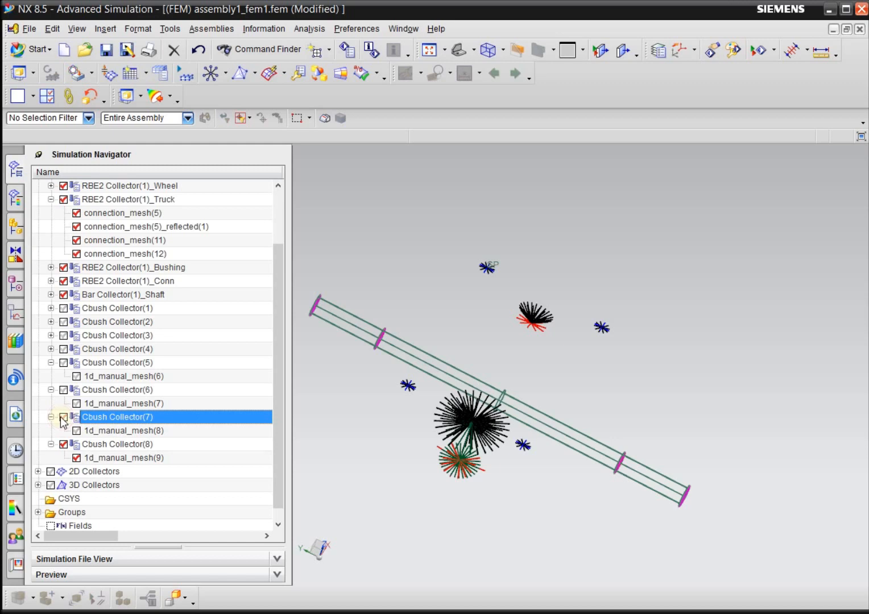
Hide connection_mesh(11) in the Truck RBE2 collector and connection_mesh(10) in the Conn RBE2 collector.
middle_drag(588, 357, 569, 332)
key(Escape)
scroll(568, 332, up, 5)
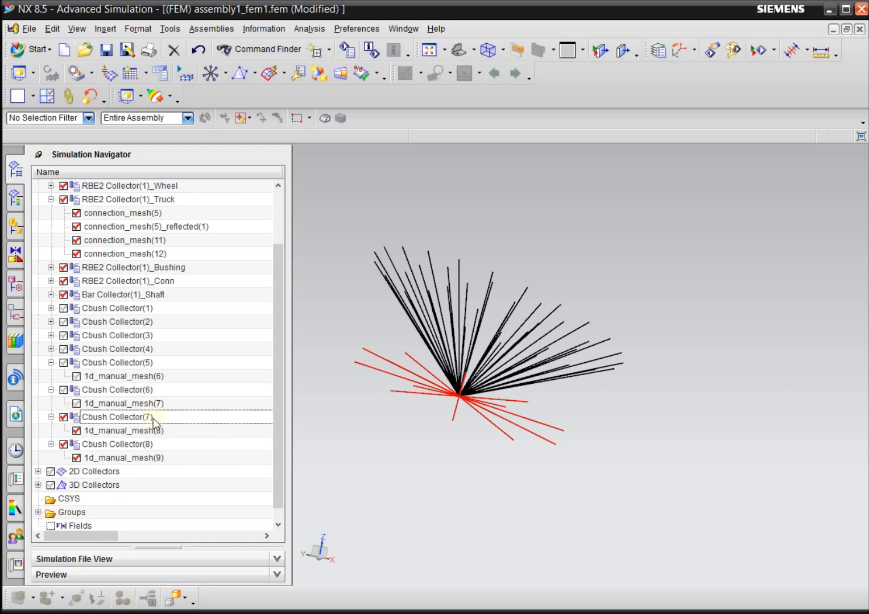
drag(279, 324, 279, 277)
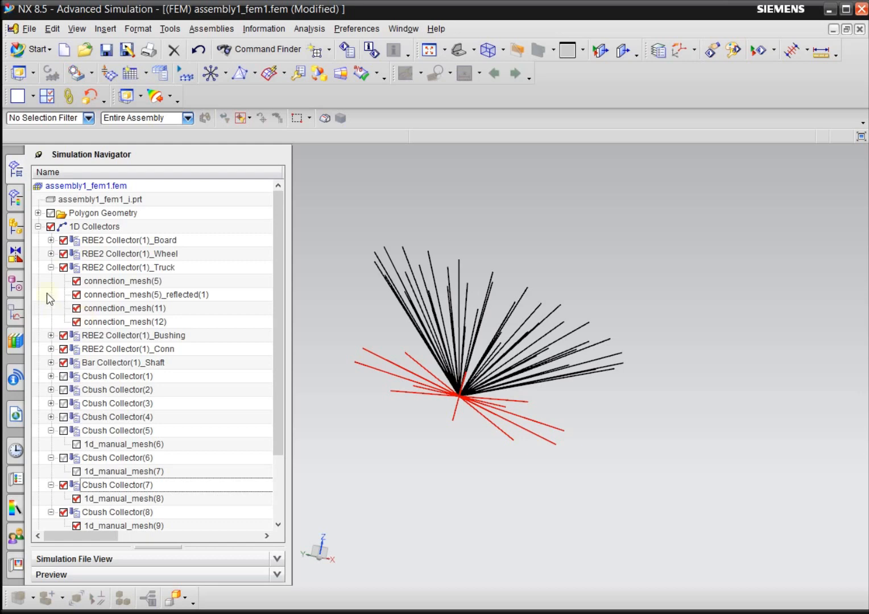
click(76, 308)
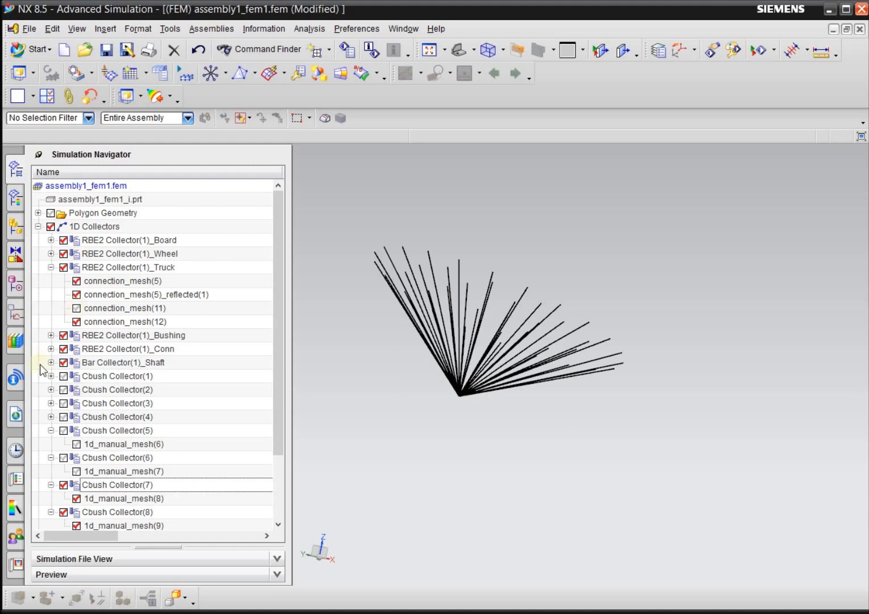
click(51, 350)
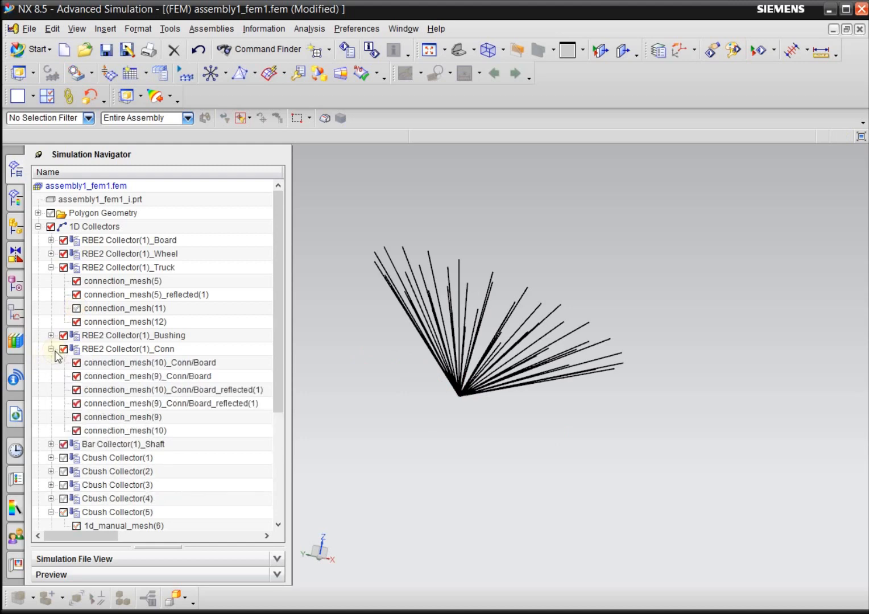
click(77, 431)
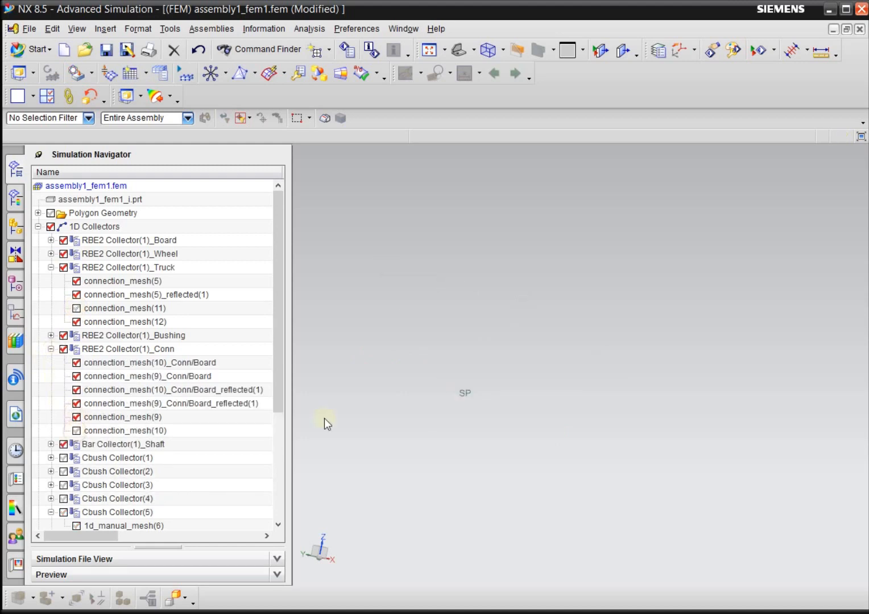
Zoom and rotate the view to examine the remaining connections around the shaft.
drag(280, 390, 278, 449)
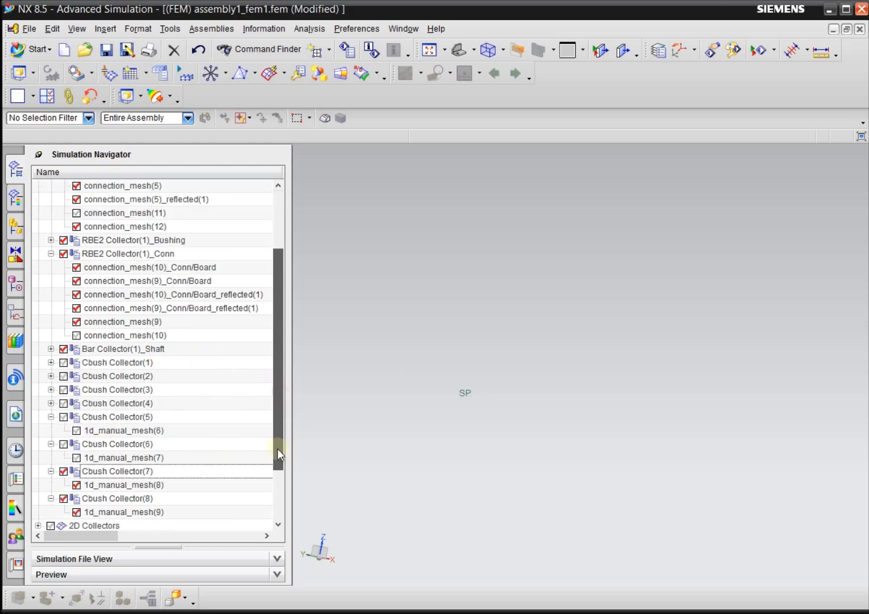
click(63, 472)
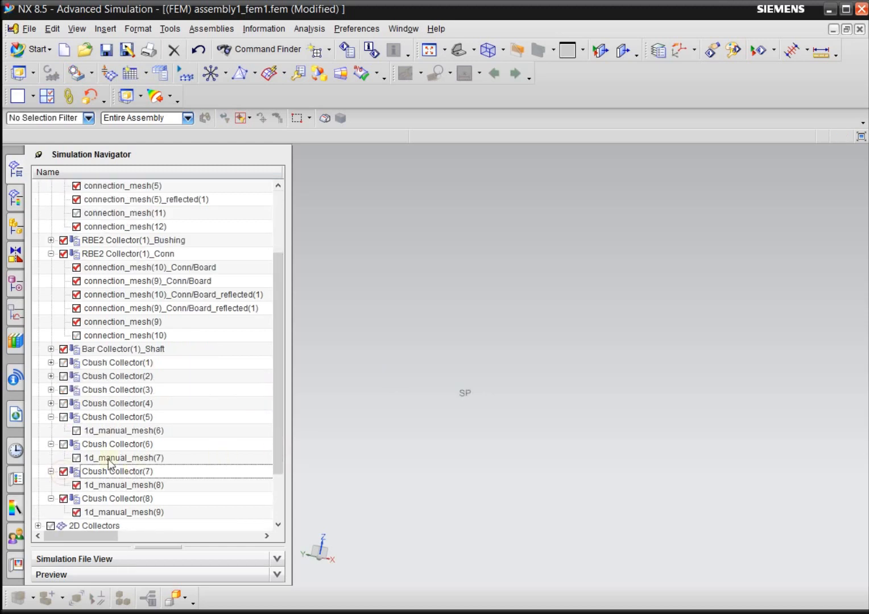
drag(275, 425, 277, 461)
scroll(549, 423, down, 6)
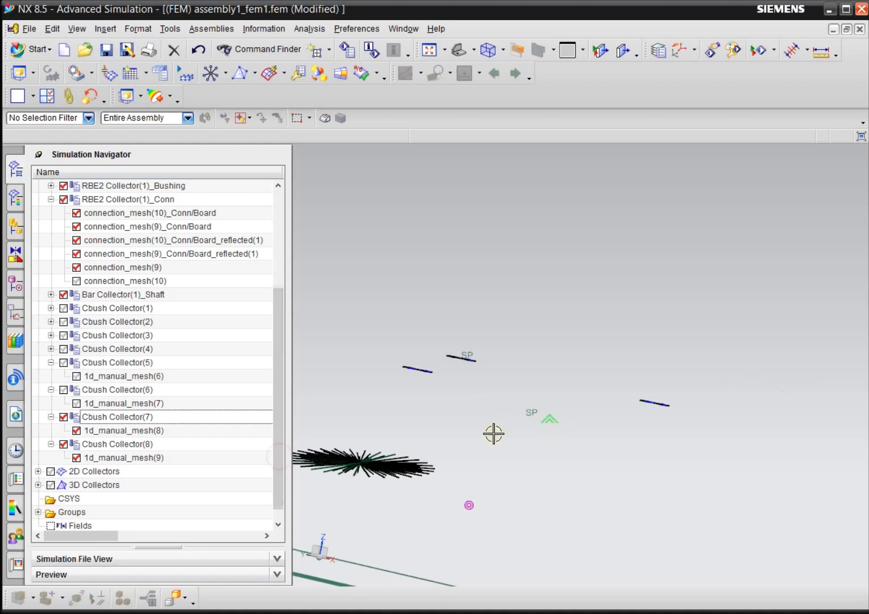
middle_drag(523, 436, 520, 450)
scroll(520, 450, down, 3)
scroll(574, 371, down, 3)
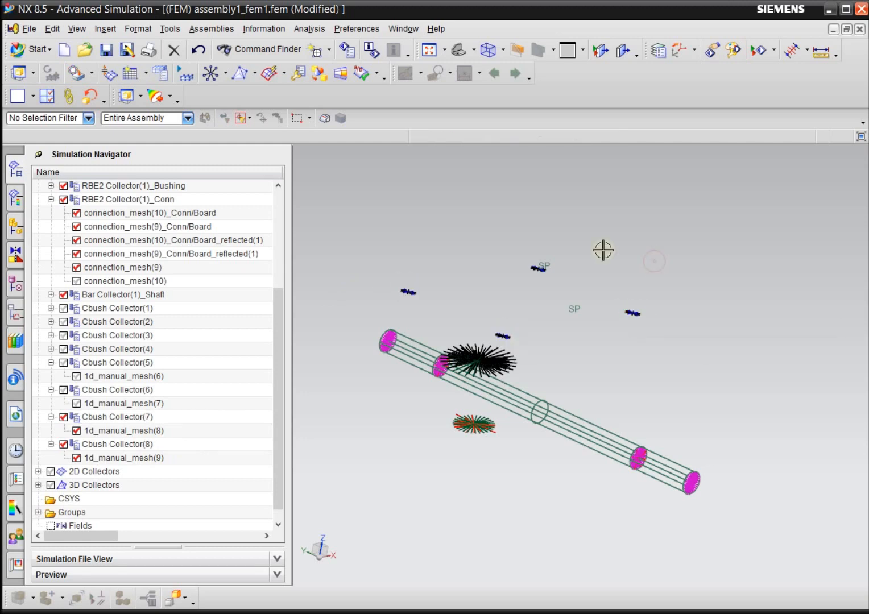
Create a CBUSH element as a new mesh in Cbush Collector(8), picking the same spider node twice.
click(315, 51)
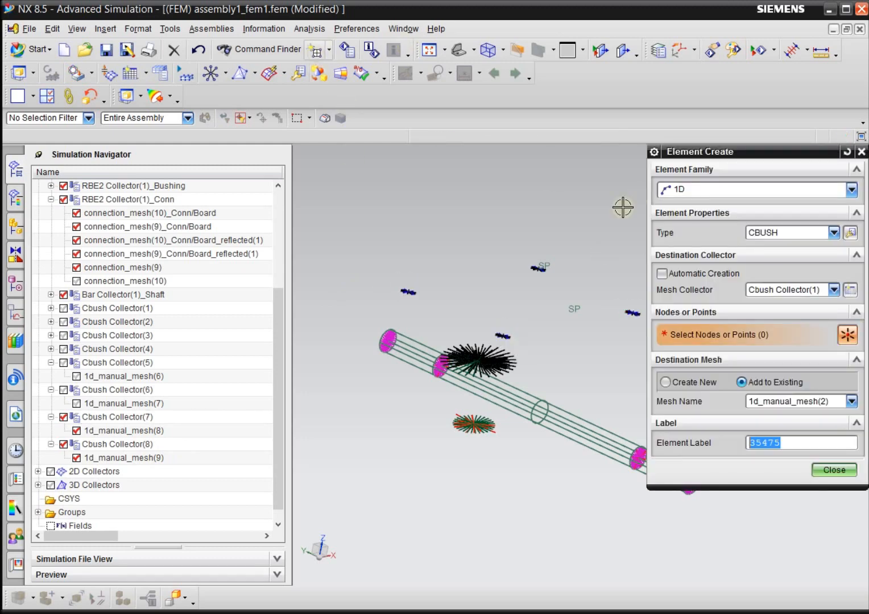
click(779, 291)
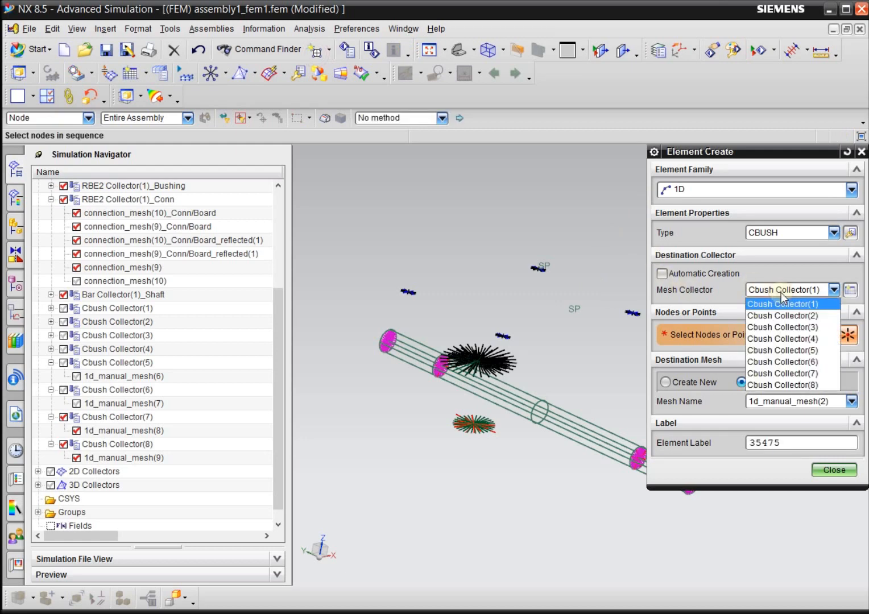
click(781, 385)
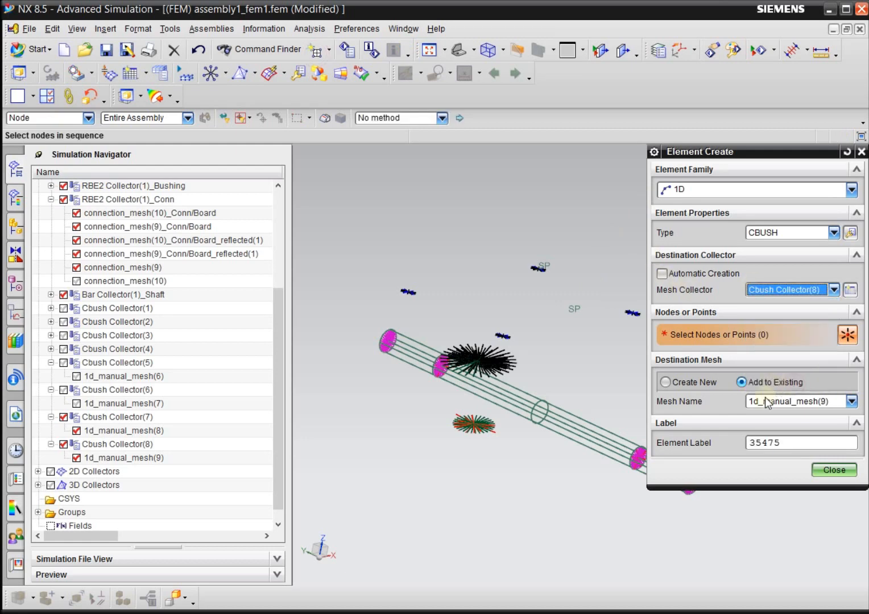
click(667, 383)
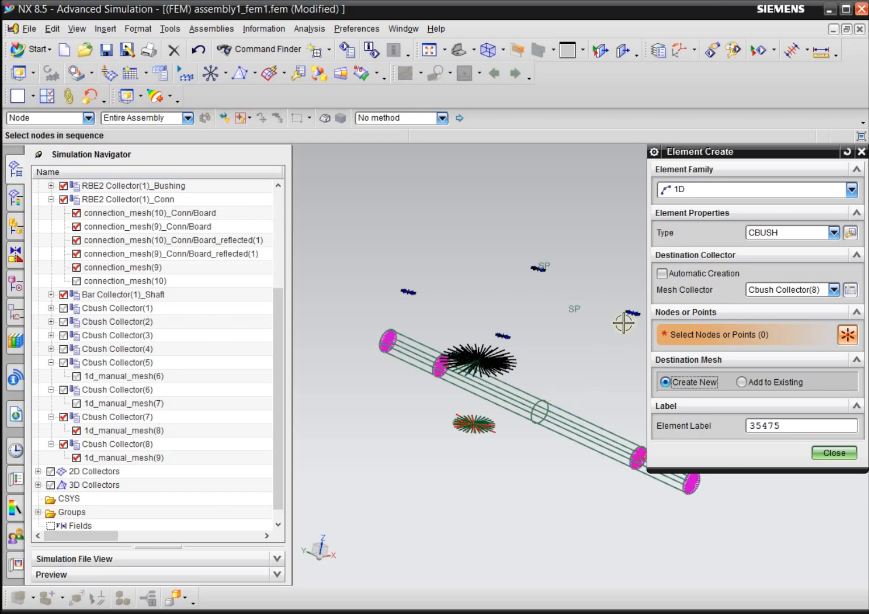
scroll(623, 322, up, 6)
click(596, 323)
click(597, 323)
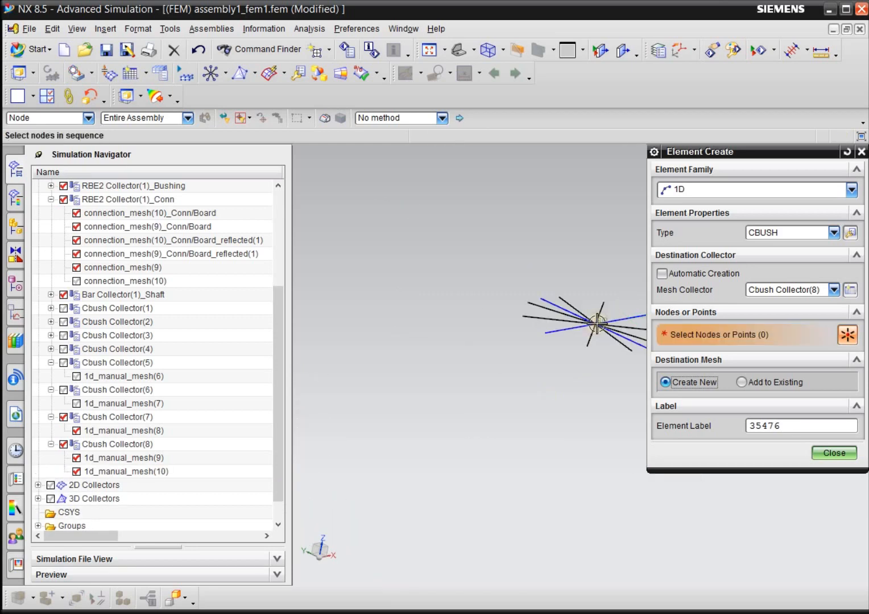
Create another CBUSH element in Cbush Collector(8) on the coincident nodes of the left spider.
scroll(597, 333, down, 5)
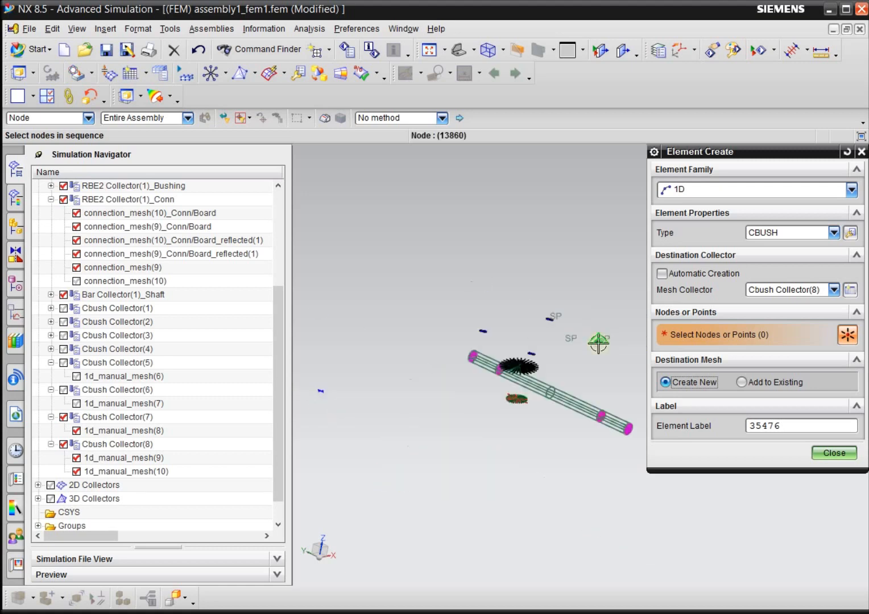
scroll(486, 330, up, 5)
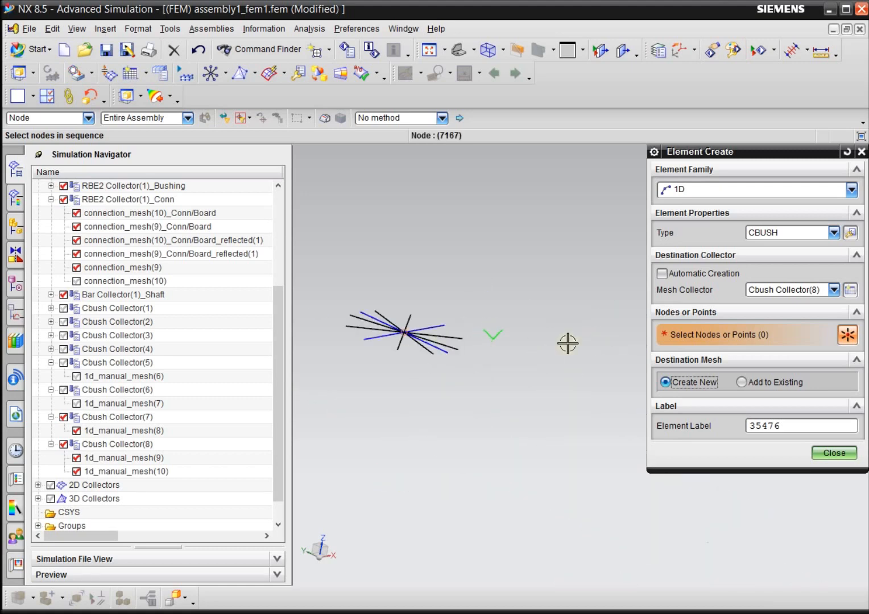
click(662, 273)
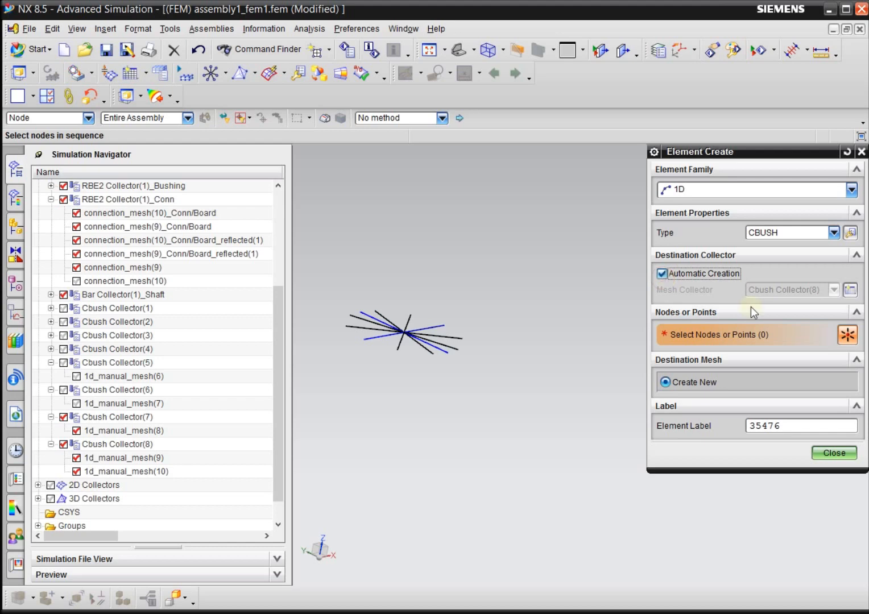
click(708, 275)
click(797, 290)
click(797, 290)
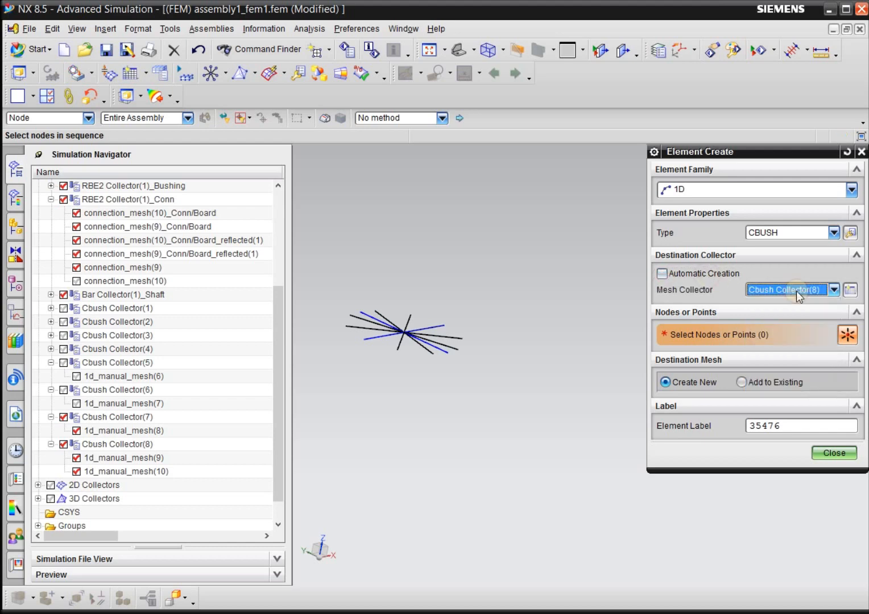
click(405, 329)
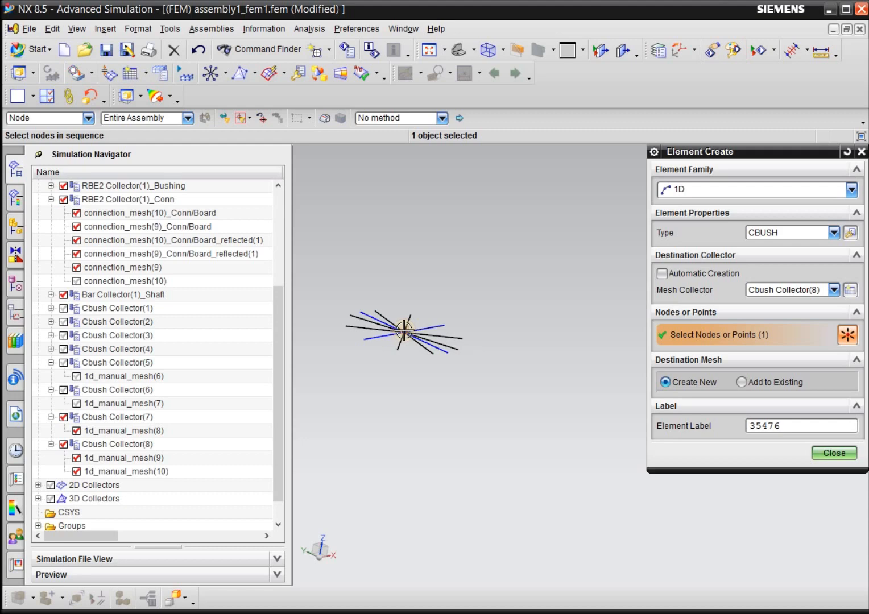
click(404, 332)
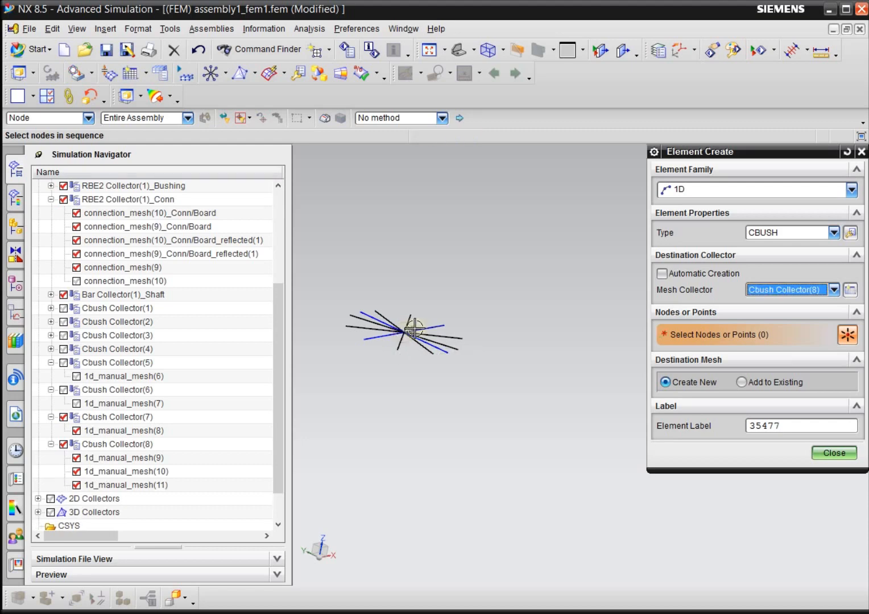
Create another CBUSH element in Cbush Collector(8) on the shaft spider node, picking it twice, and close the dialog.
scroll(380, 305, down, 5)
scroll(567, 382, up, 5)
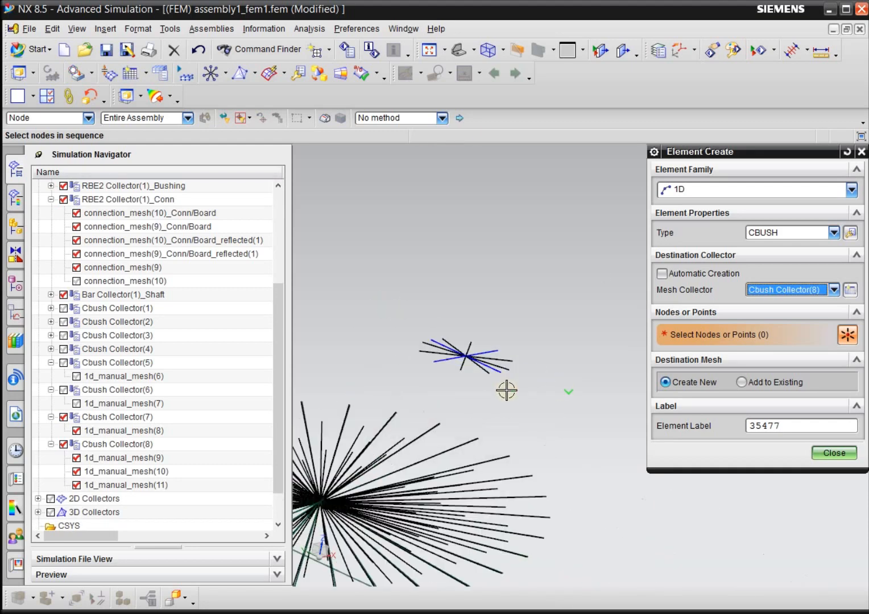
scroll(502, 342, down, 3)
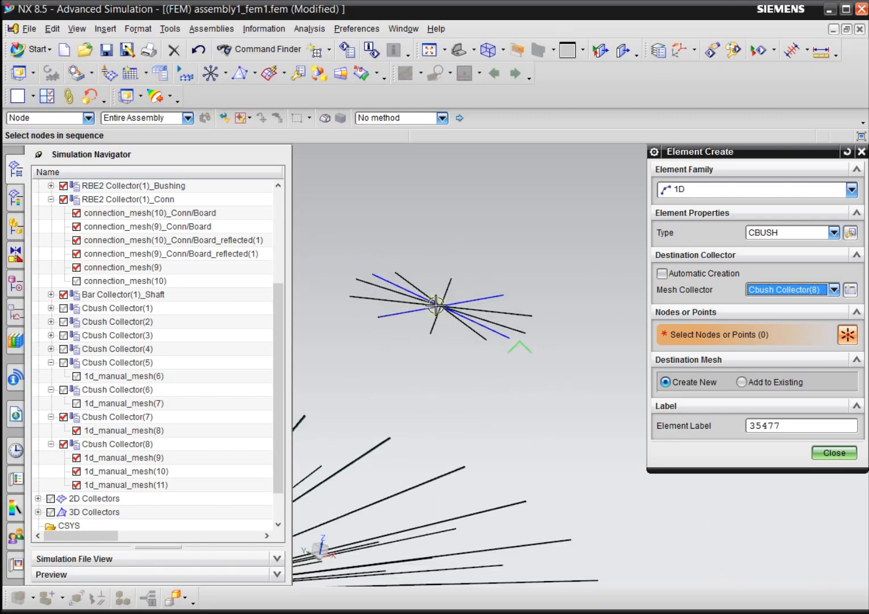
click(441, 307)
click(442, 307)
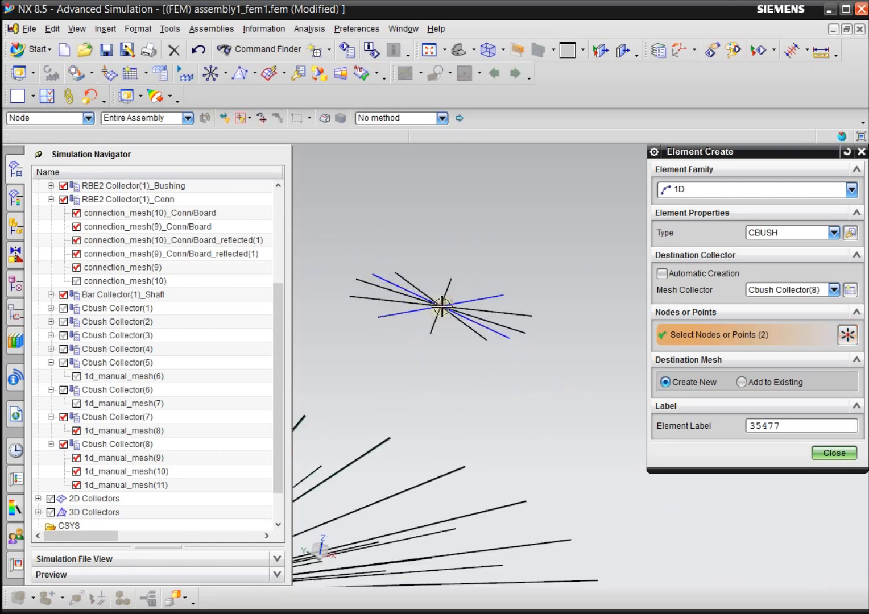
scroll(557, 340, down, 3)
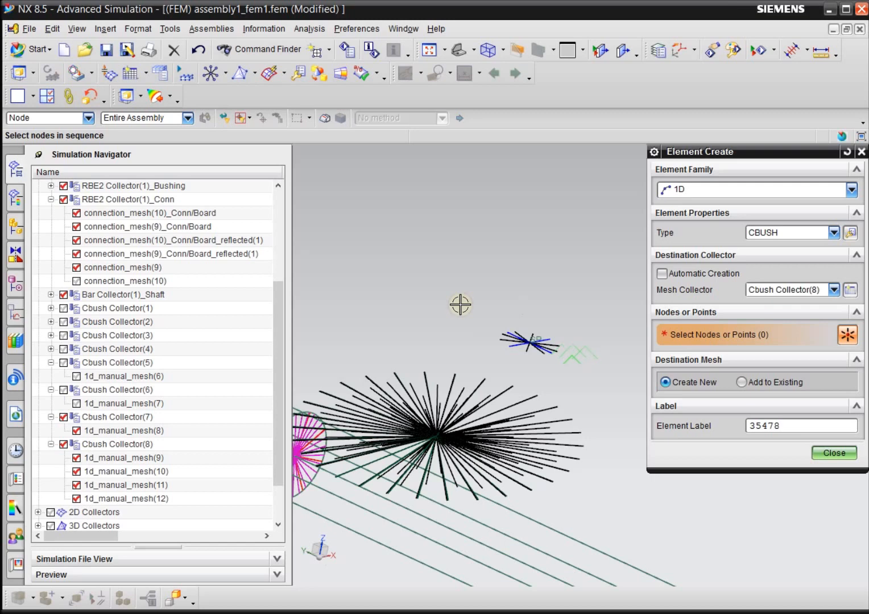
middle_drag(459, 305, 460, 320)
scroll(470, 321, down, 2)
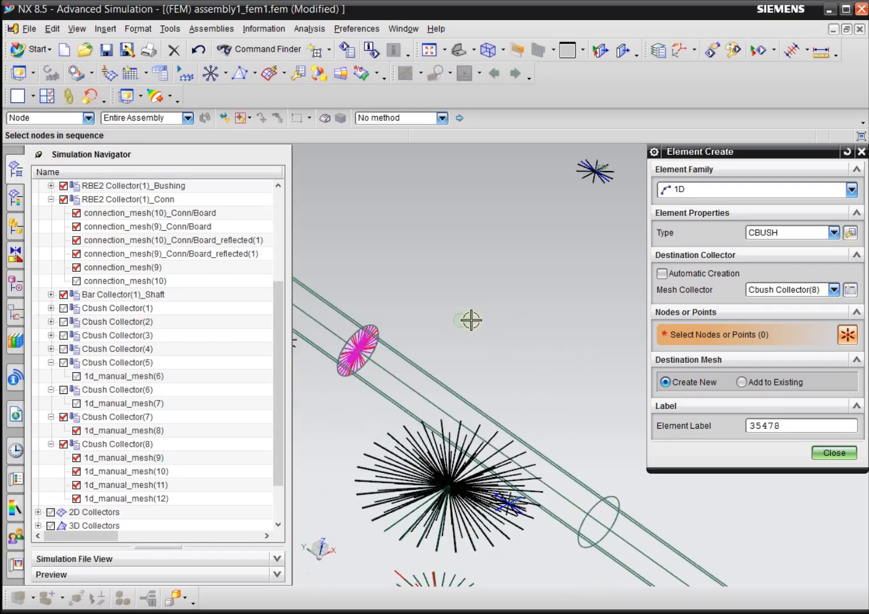
click(430, 51)
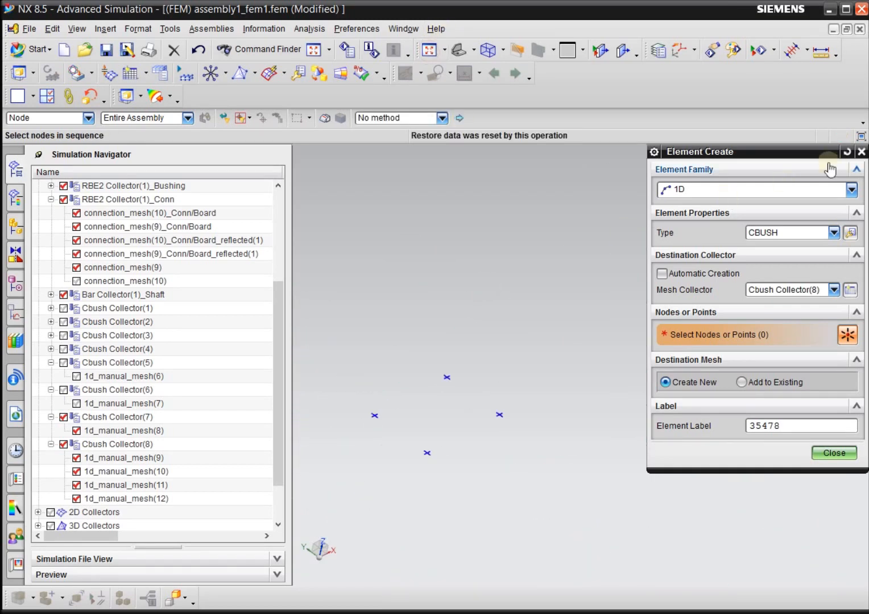
click(834, 453)
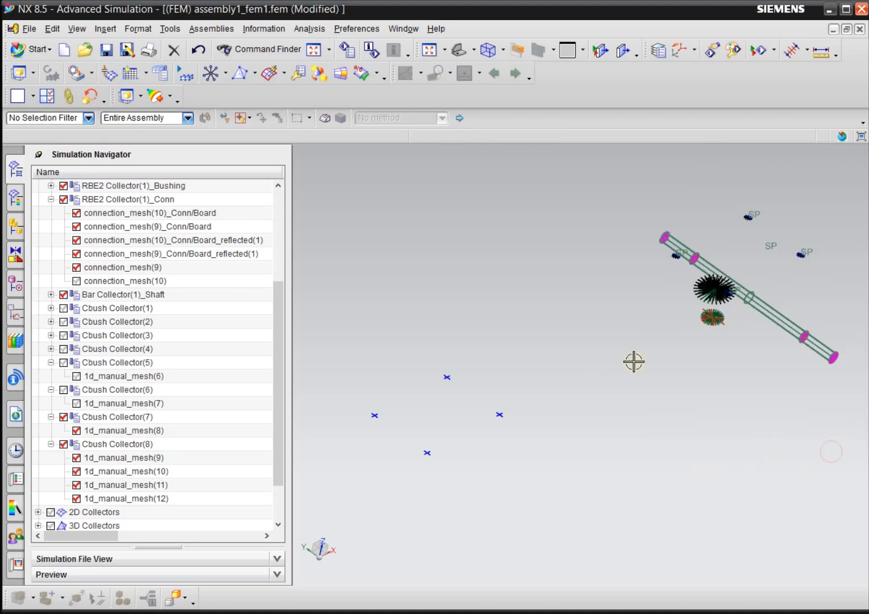
Make all Cbush collectors visible in the navigator.
scroll(795, 311, down, 3)
scroll(798, 306, up, 3)
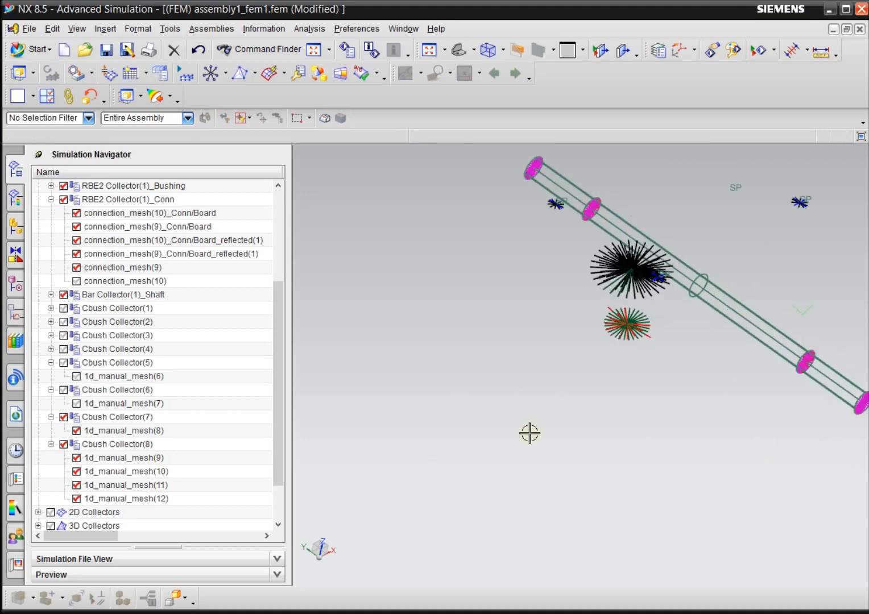
scroll(571, 459, down, 2)
scroll(603, 393, up, 2)
middle_drag(783, 519, 750, 517)
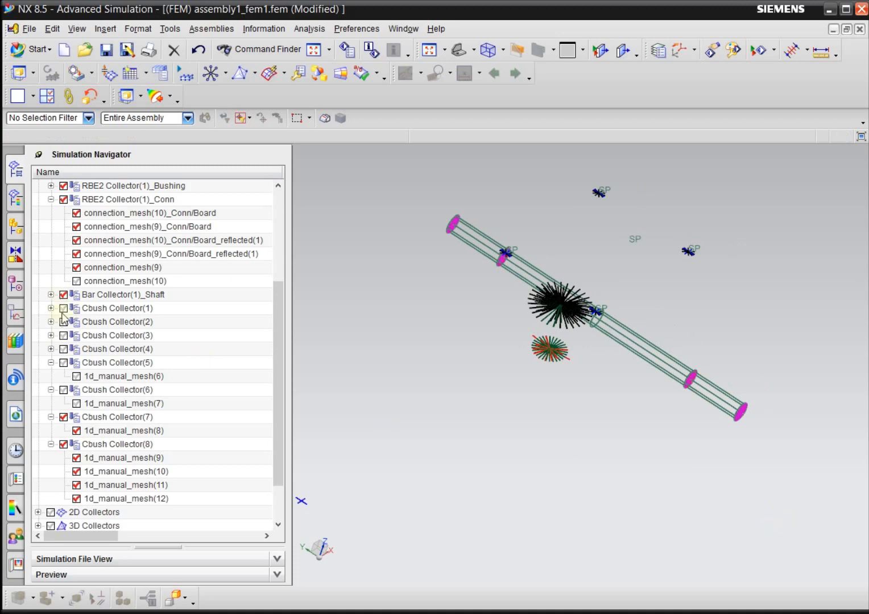
click(64, 349)
click(64, 363)
click(63, 390)
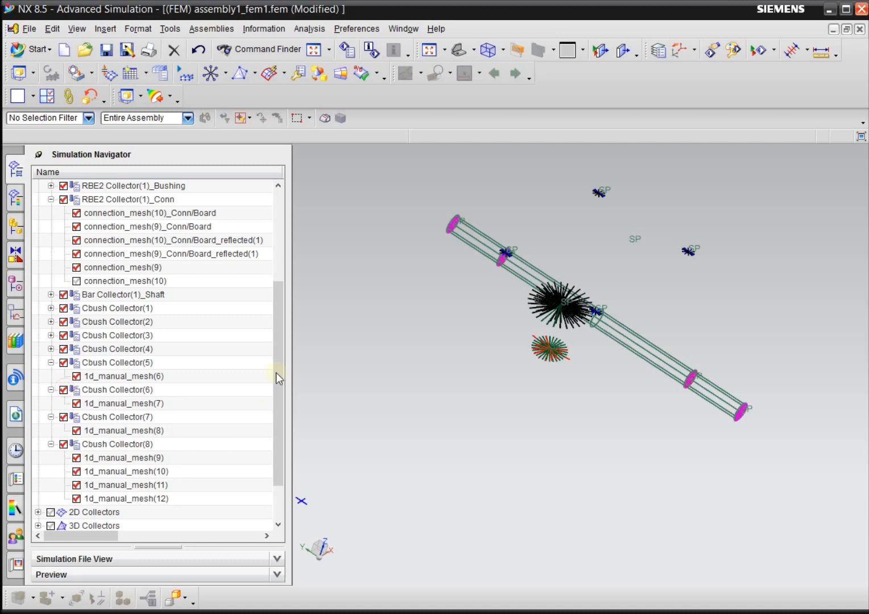
Scroll through the navigator tree and zoom the view to inspect the connection elements on the shaft.
scroll(276, 373, down, 3)
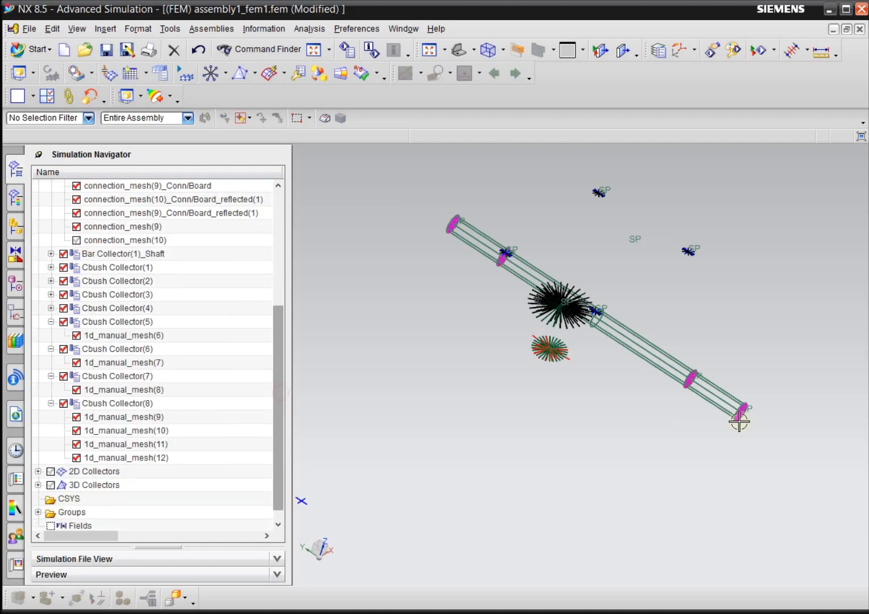
middle_drag(621, 463, 630, 485)
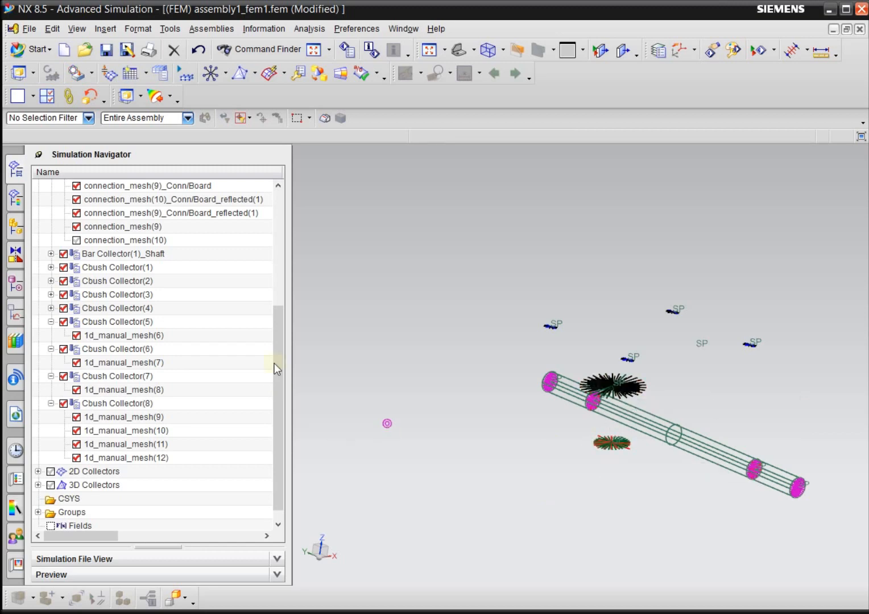
drag(274, 363, 282, 335)
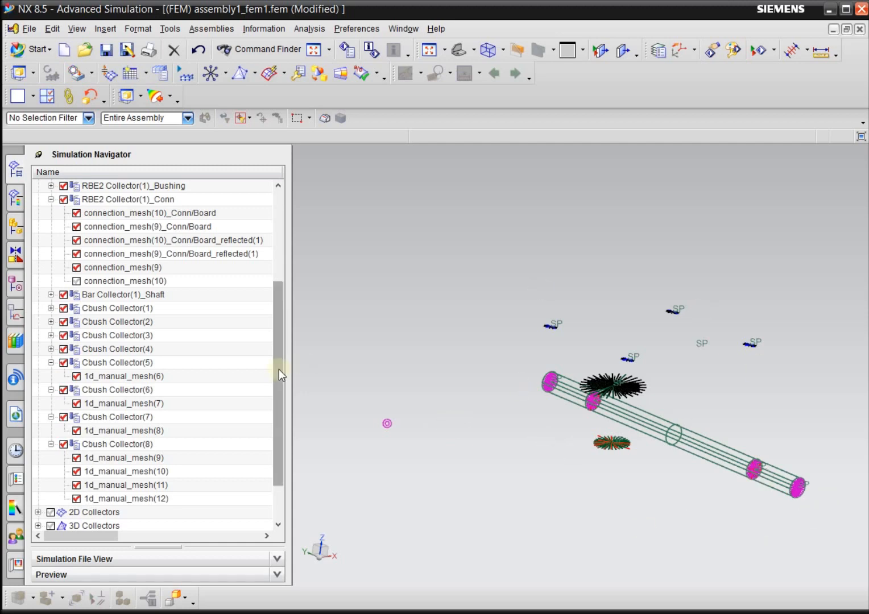
drag(278, 369, 283, 438)
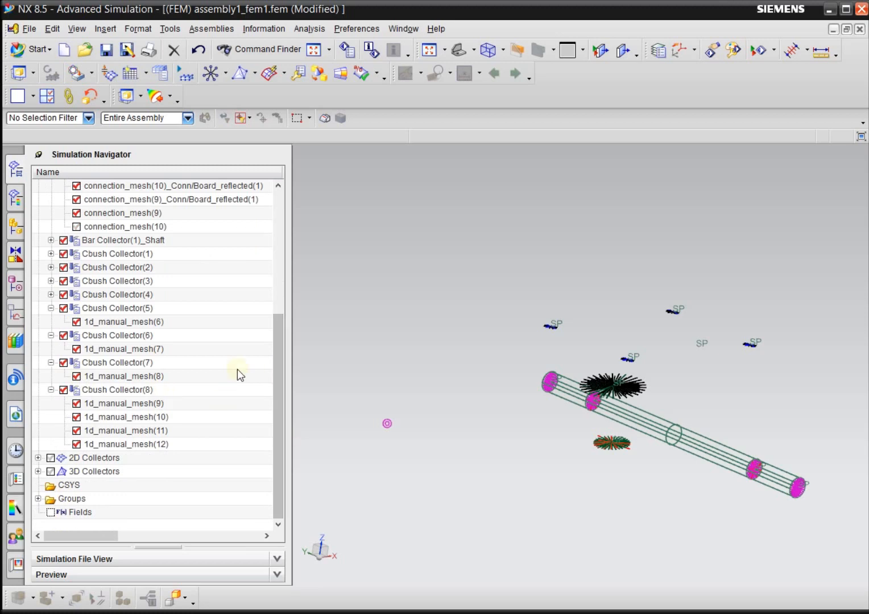
drag(278, 349, 288, 199)
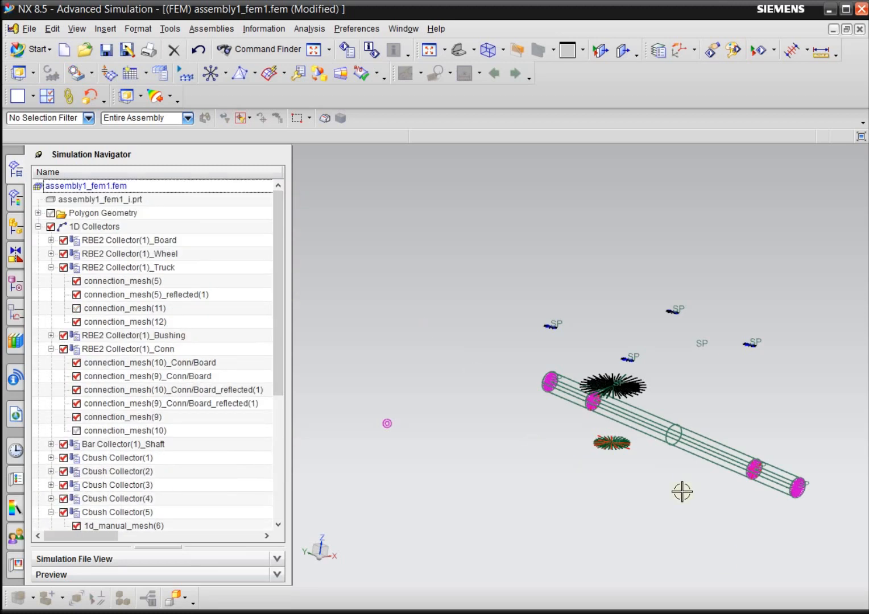
drag(278, 359, 282, 512)
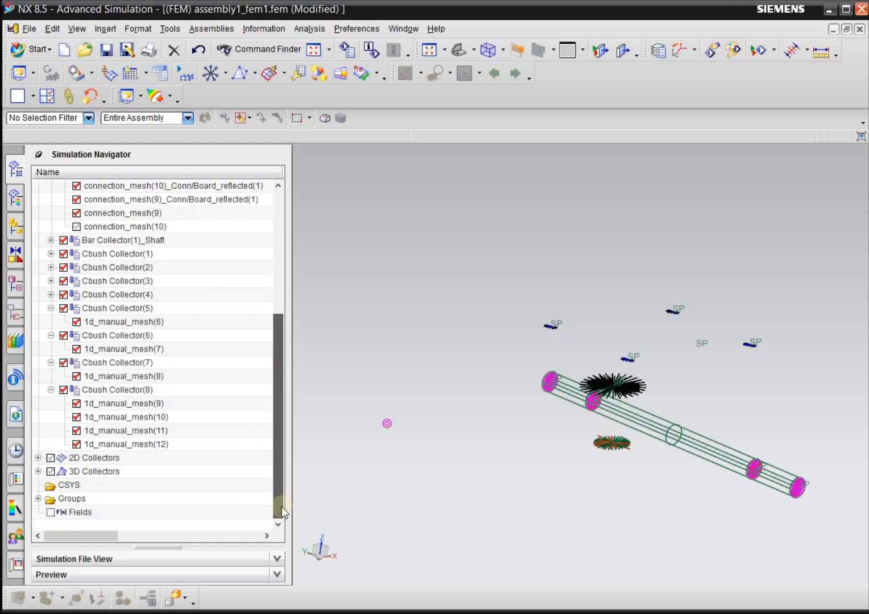
click(50, 472)
click(50, 472)
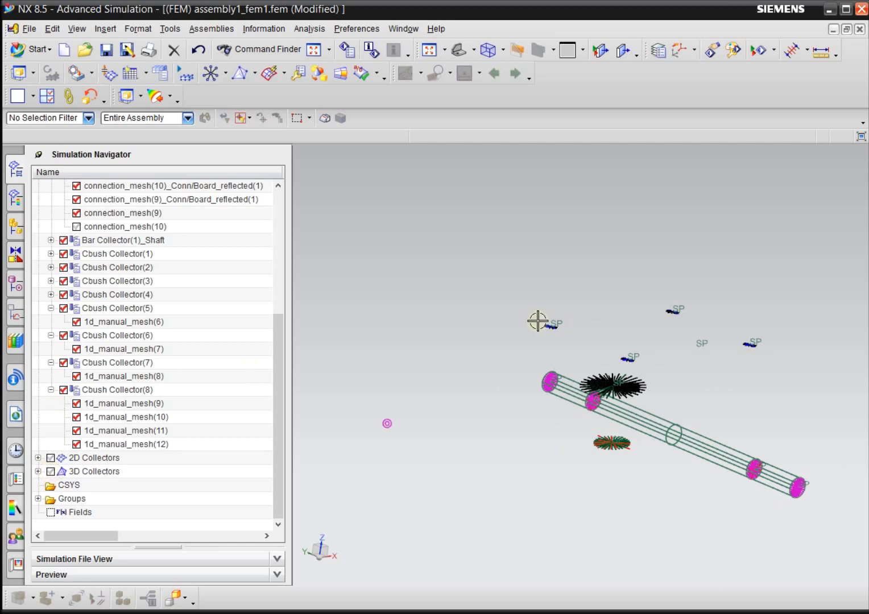
scroll(436, 378, down, 2)
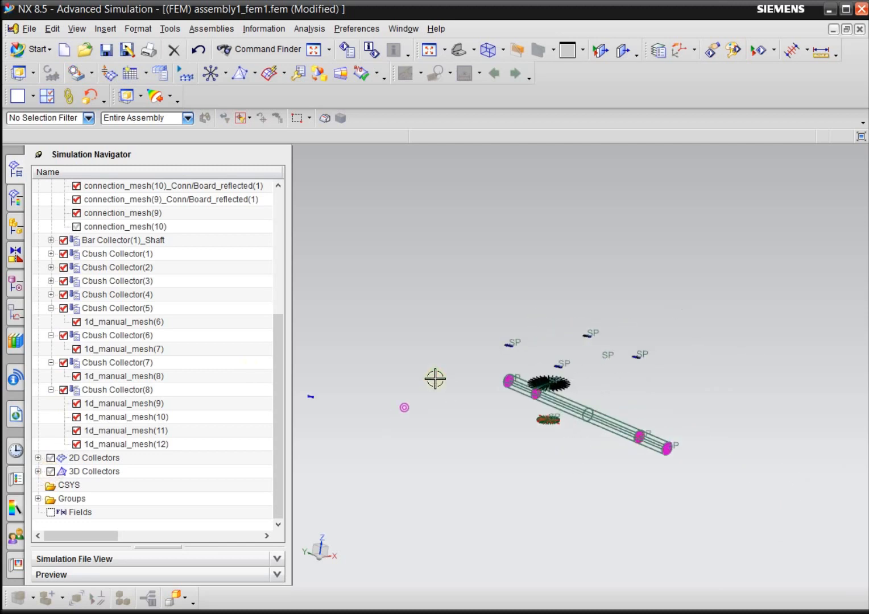
scroll(669, 468, up, 2)
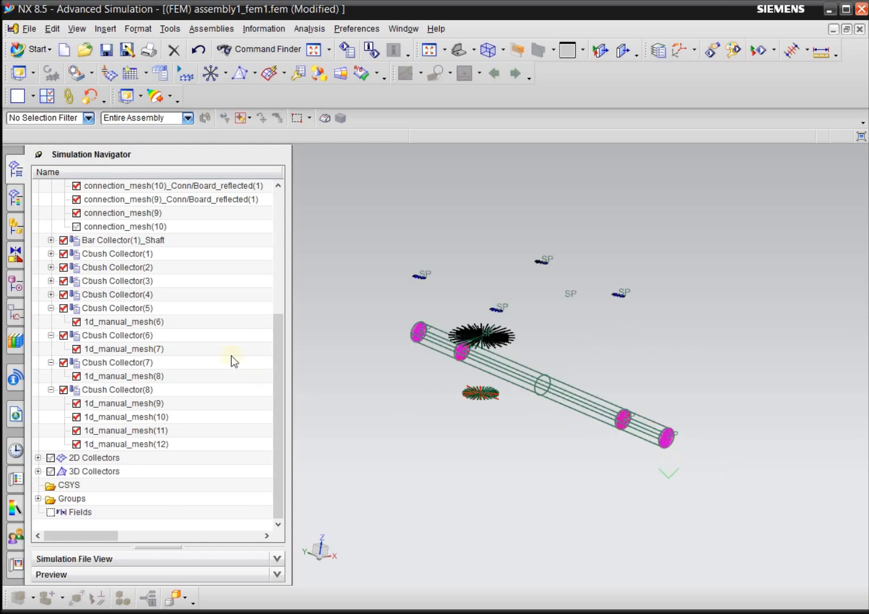
drag(283, 341, 285, 314)
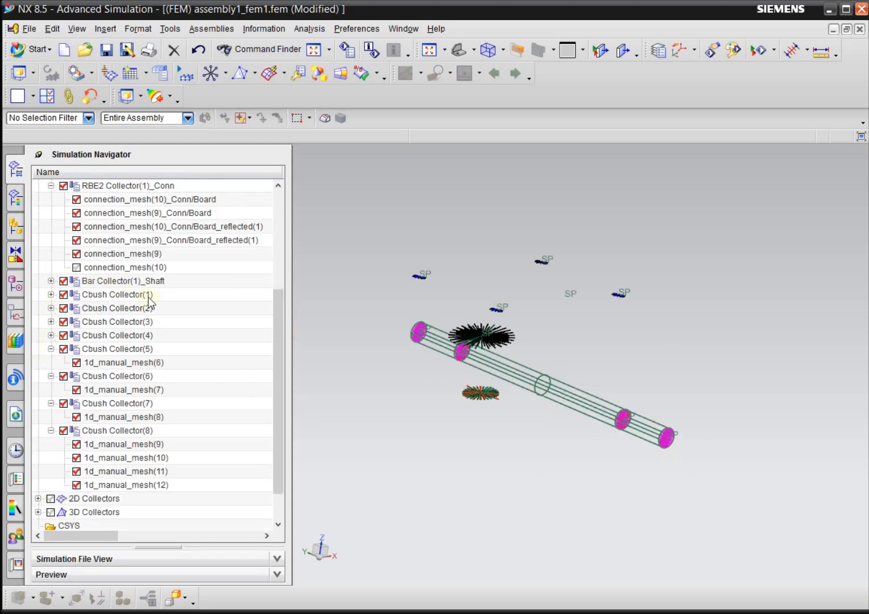
scroll(656, 421, up, 2)
scroll(575, 385, down, 1)
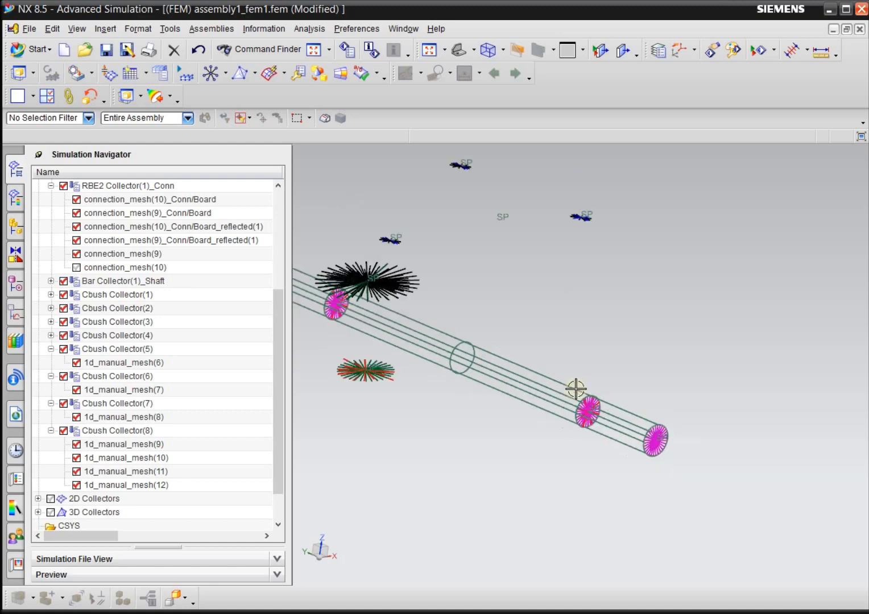
scroll(665, 475, up, 2)
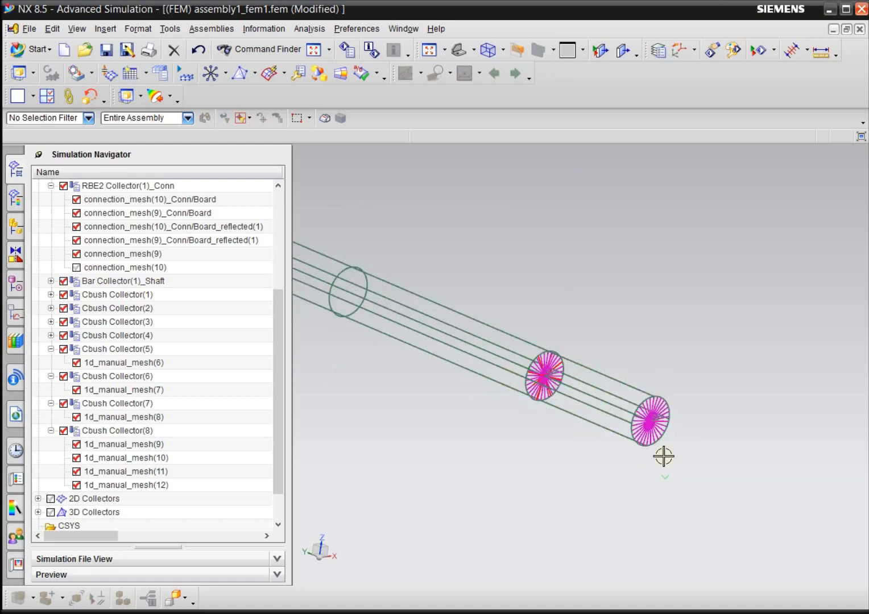
scroll(665, 383, up, 3)
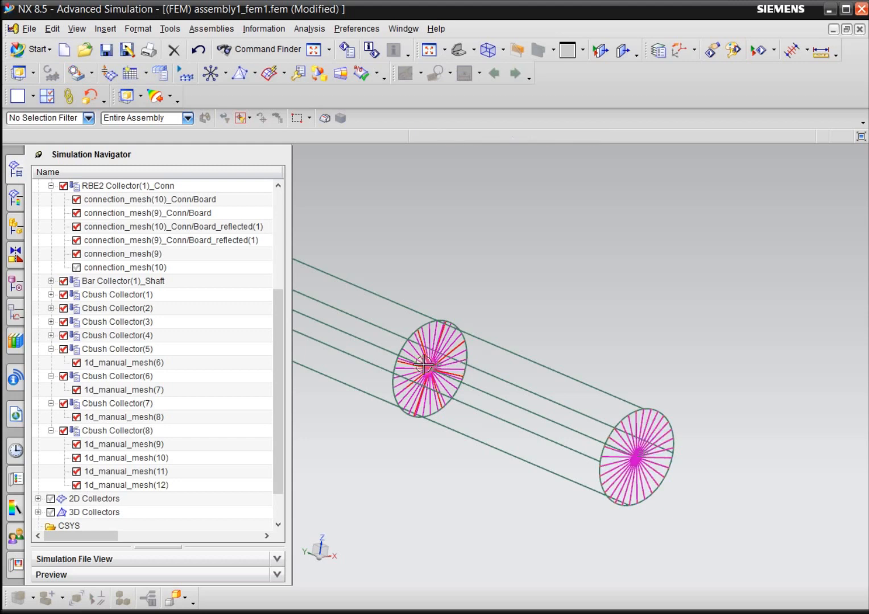
scroll(683, 489, down, 3)
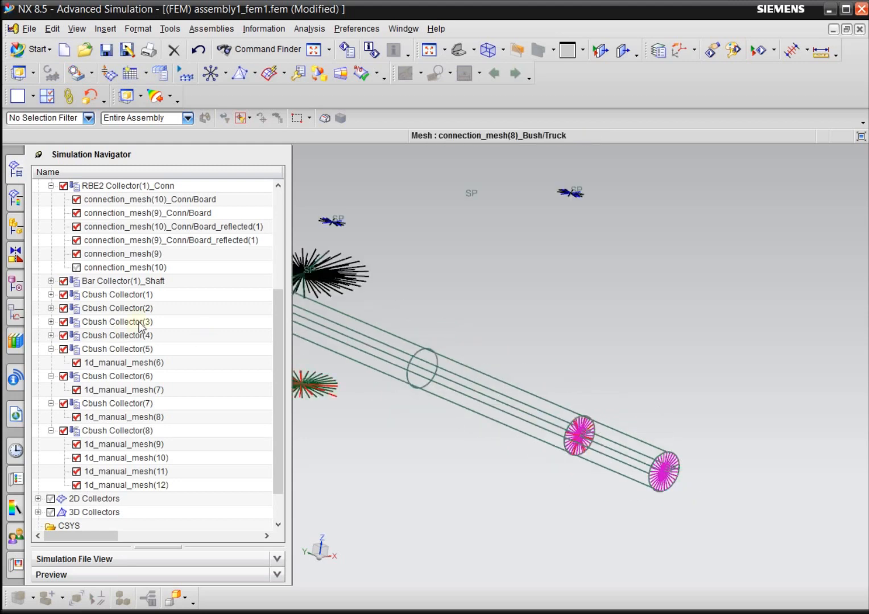
Expand the Cbush collectors and move 1d_manual_mesh(3), (4) and (5) into Cbush Collector(1).
click(50, 335)
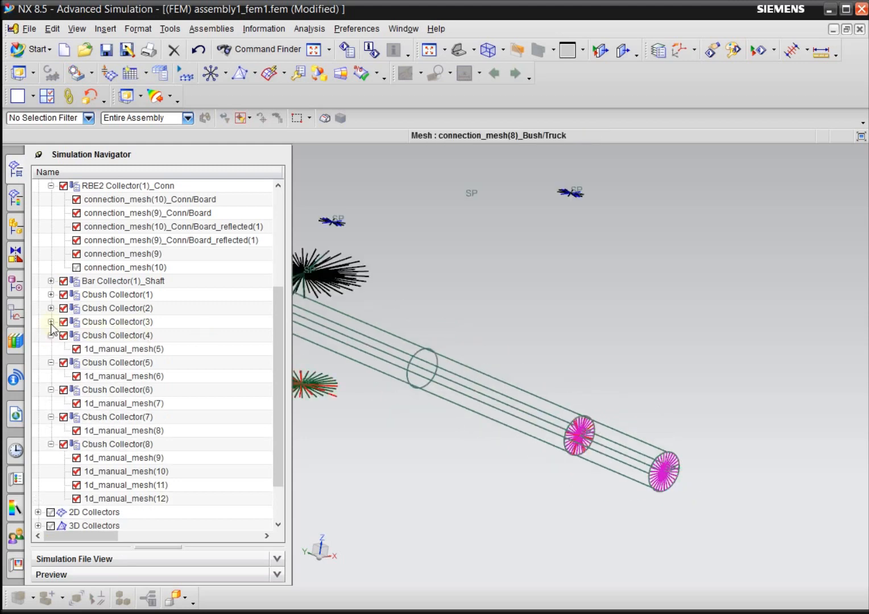
click(51, 321)
click(50, 308)
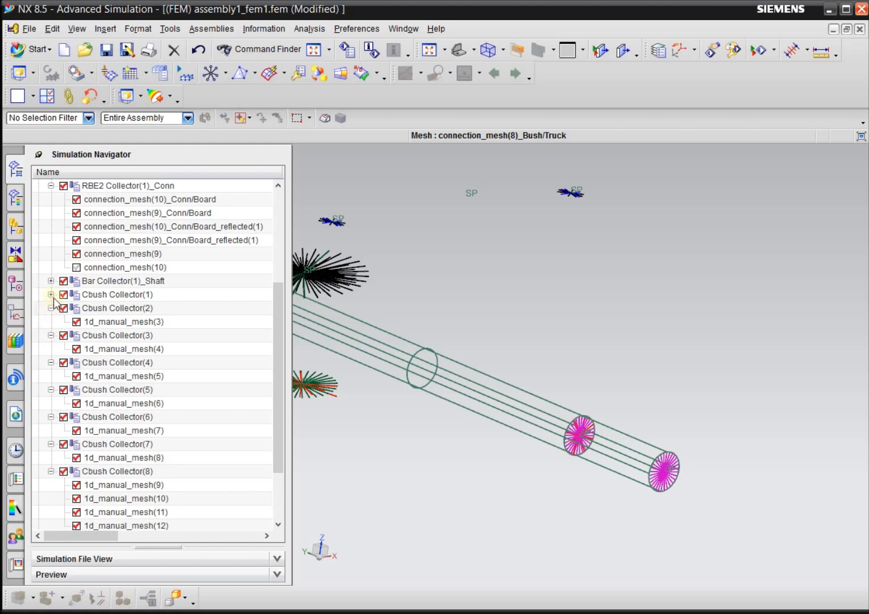
click(51, 294)
scroll(282, 335, down, 2)
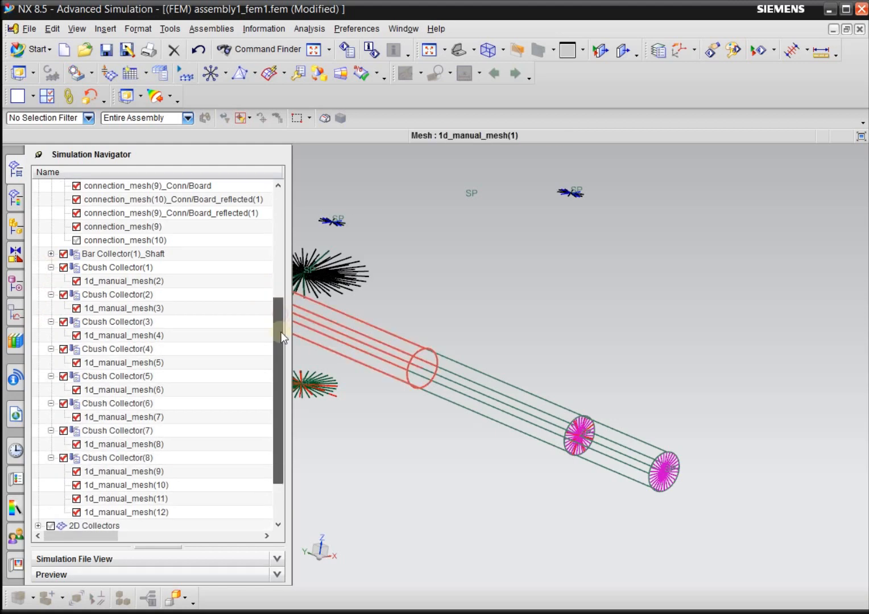
scroll(762, 484, down, 3)
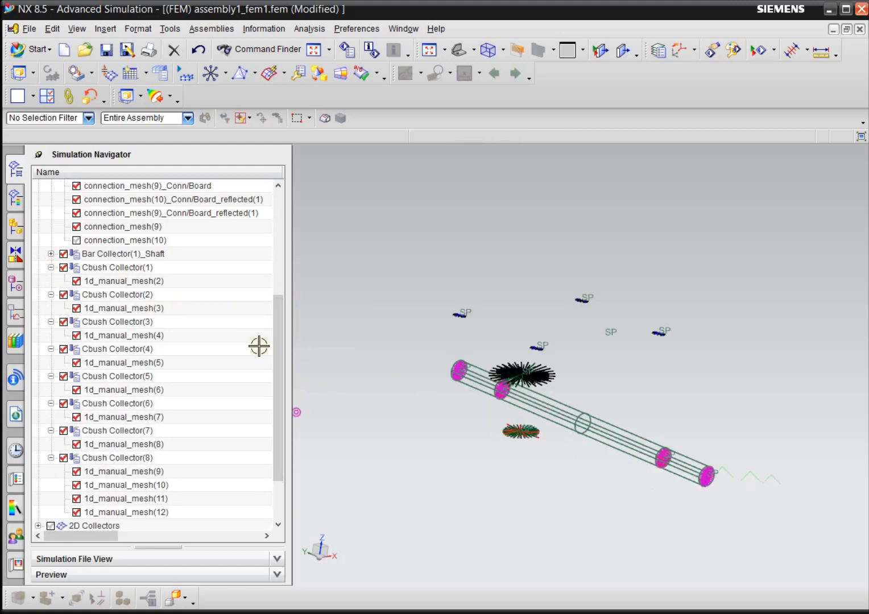
drag(157, 308, 161, 280)
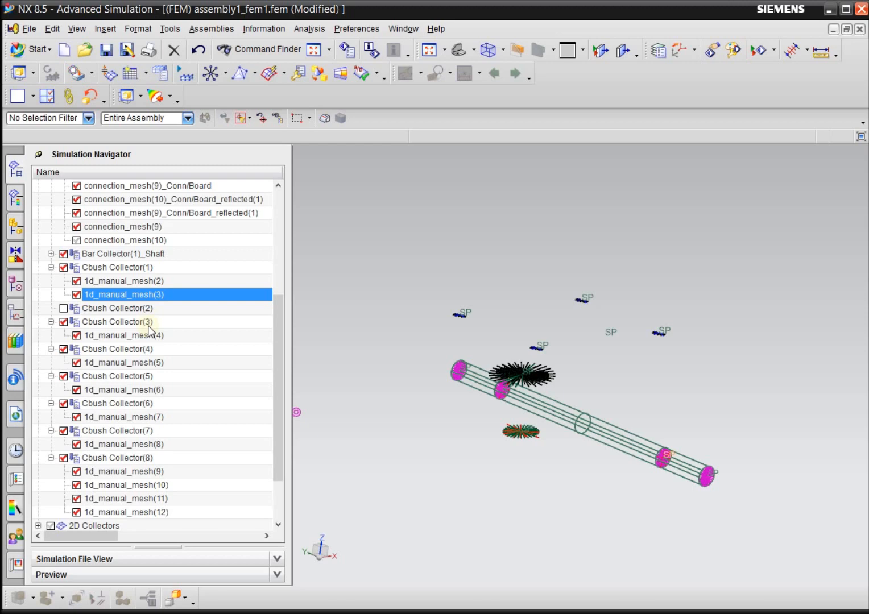
drag(149, 337, 180, 294)
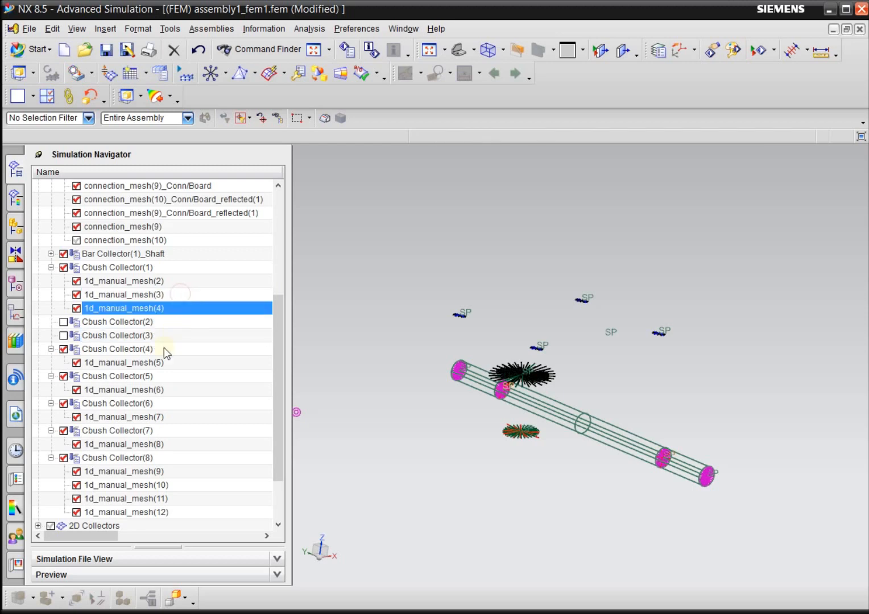
drag(156, 369, 176, 306)
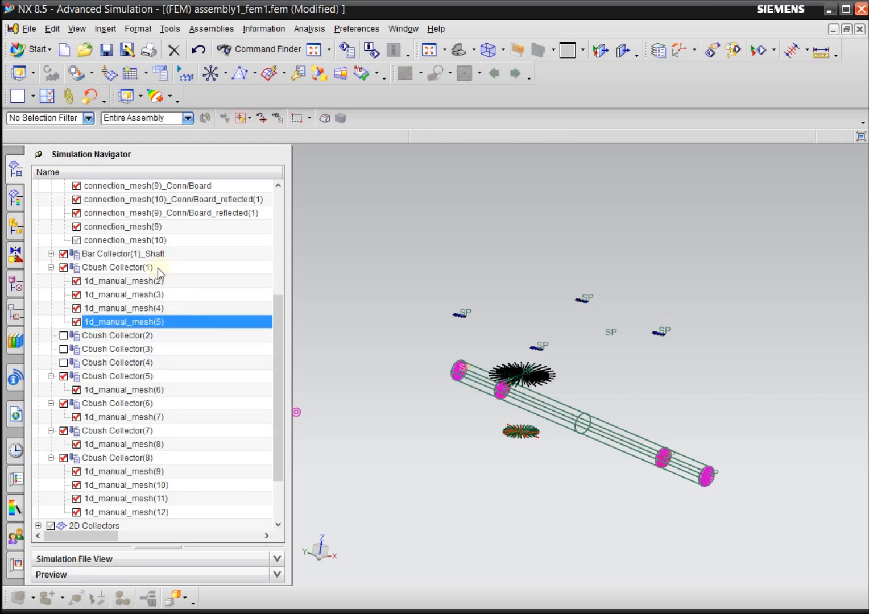
Delete the empty Cbush Collector(2), Cbush Collector(3) and Cbush Collector(4) from the navigator.
click(126, 335)
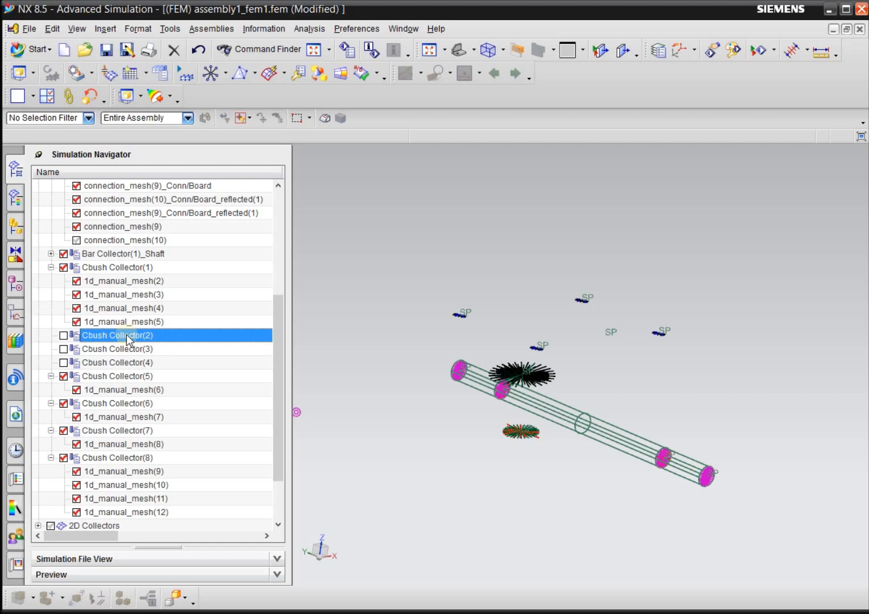
right_click(126, 335)
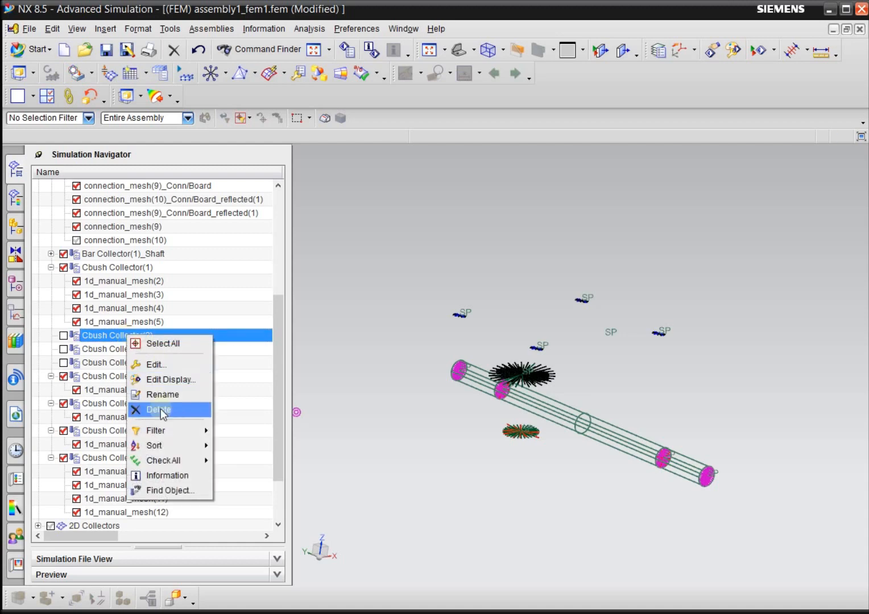
click(161, 410)
right_click(143, 339)
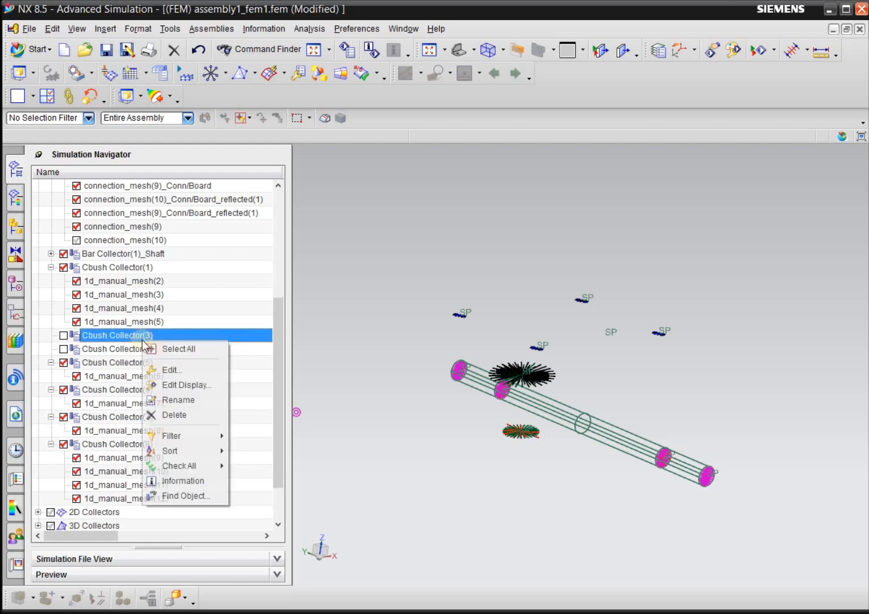
click(171, 414)
right_click(134, 338)
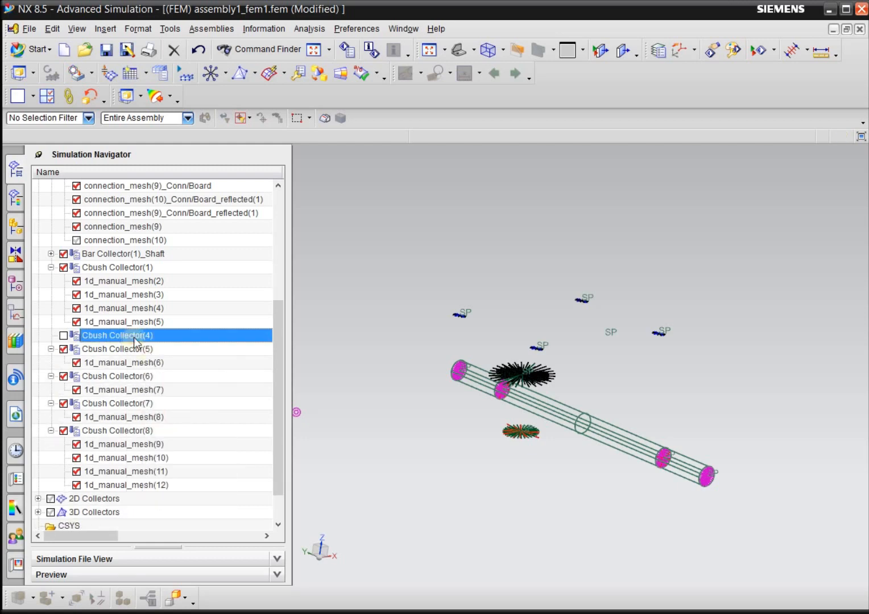
click(164, 412)
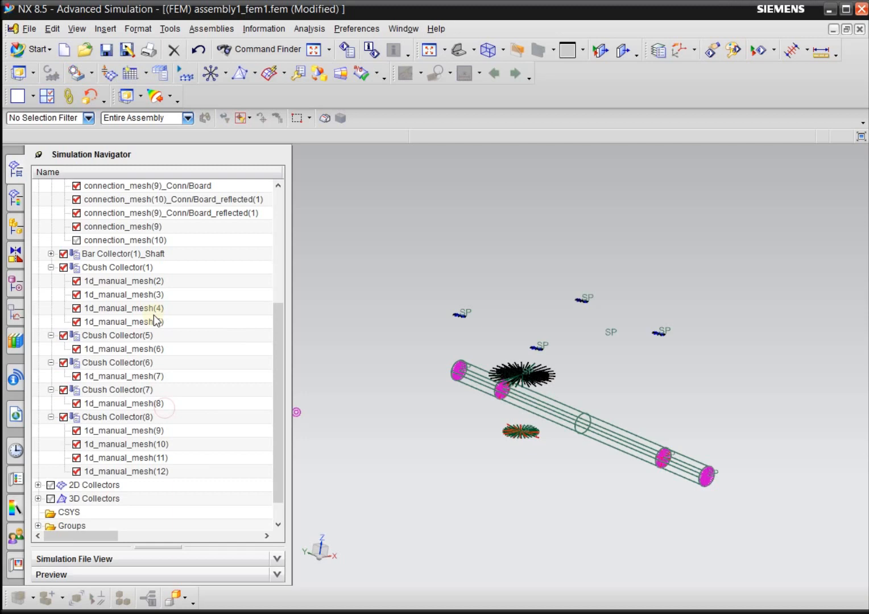
click(143, 266)
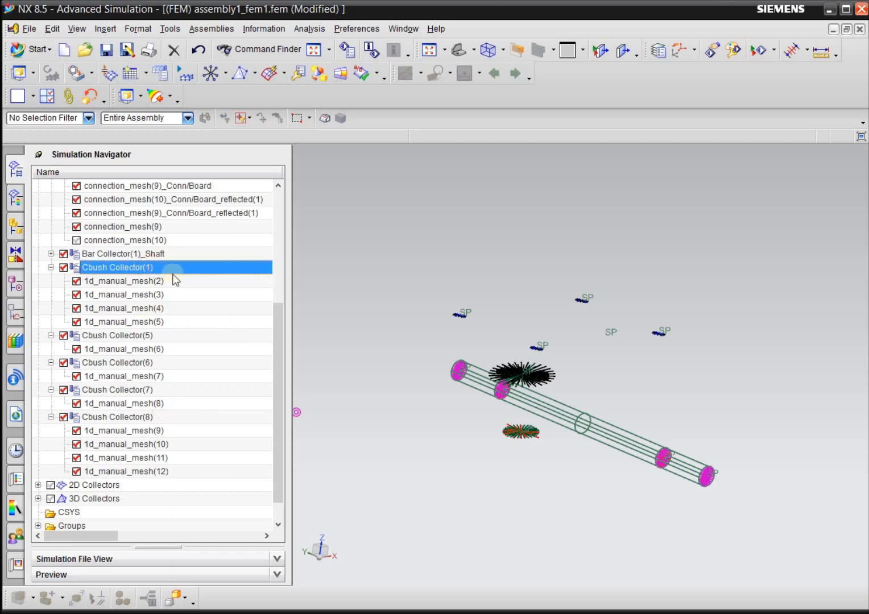
double_click(156, 269)
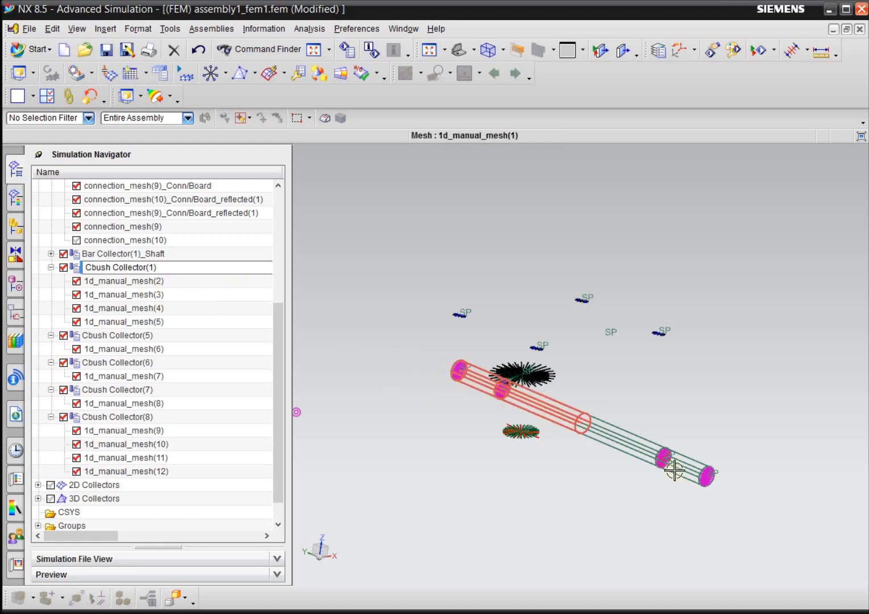
key(Return)
click(188, 269)
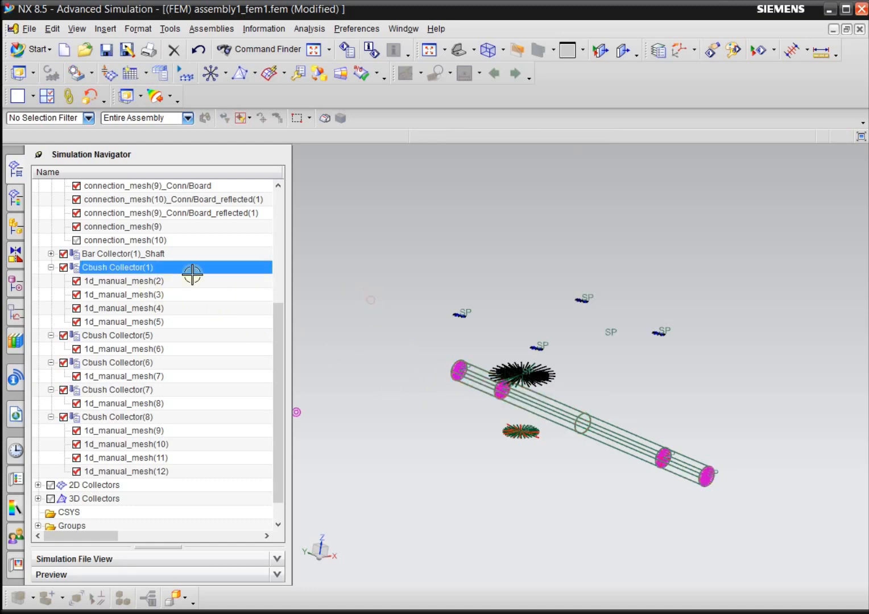
Edit Cbush Collector(1) and open its PBUSH2 Cbush property to enter the X translation stiffness.
right_click(153, 278)
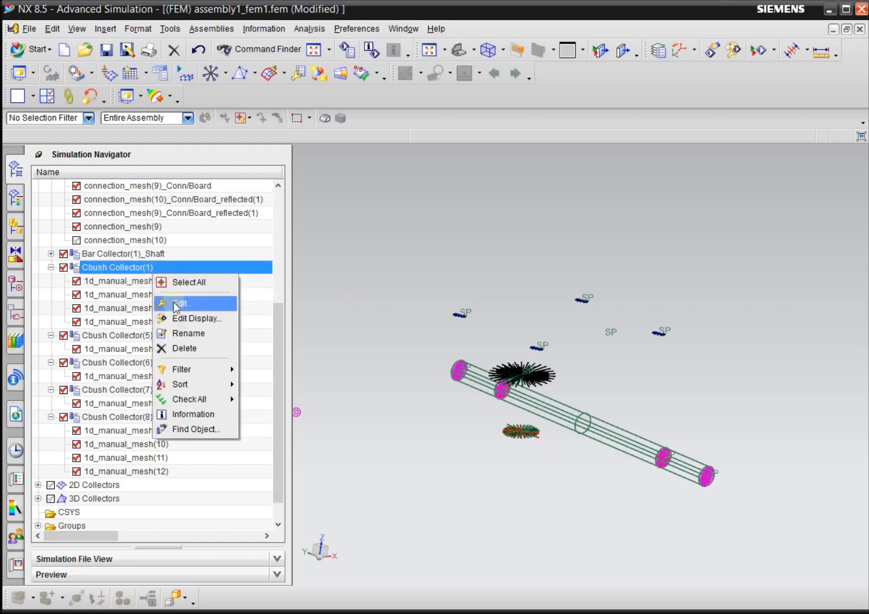
right_click(128, 267)
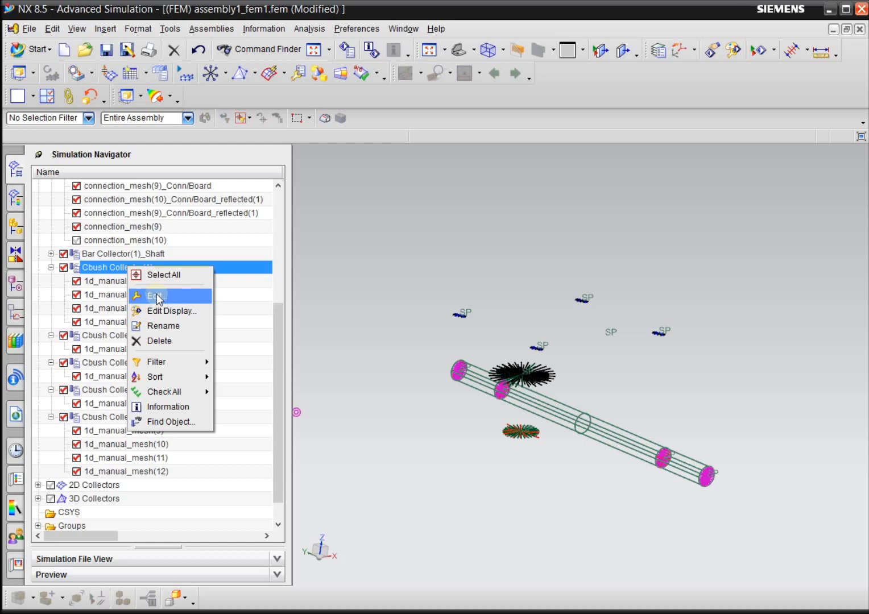
click(157, 297)
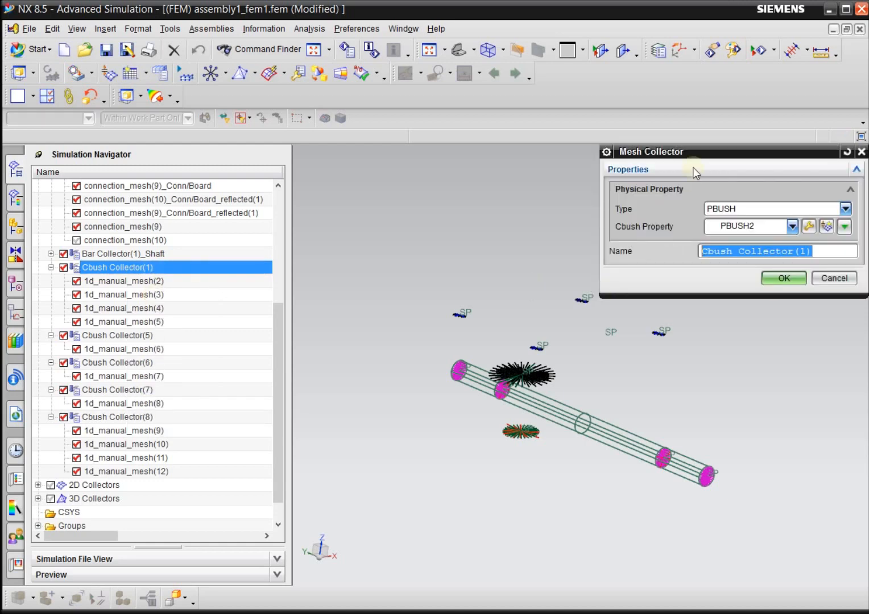
drag(706, 155, 349, 158)
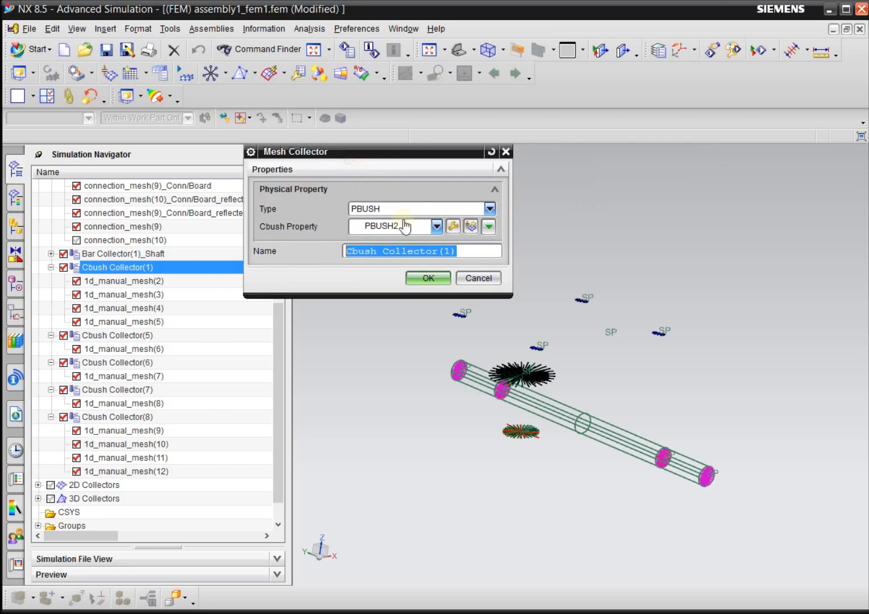
click(453, 228)
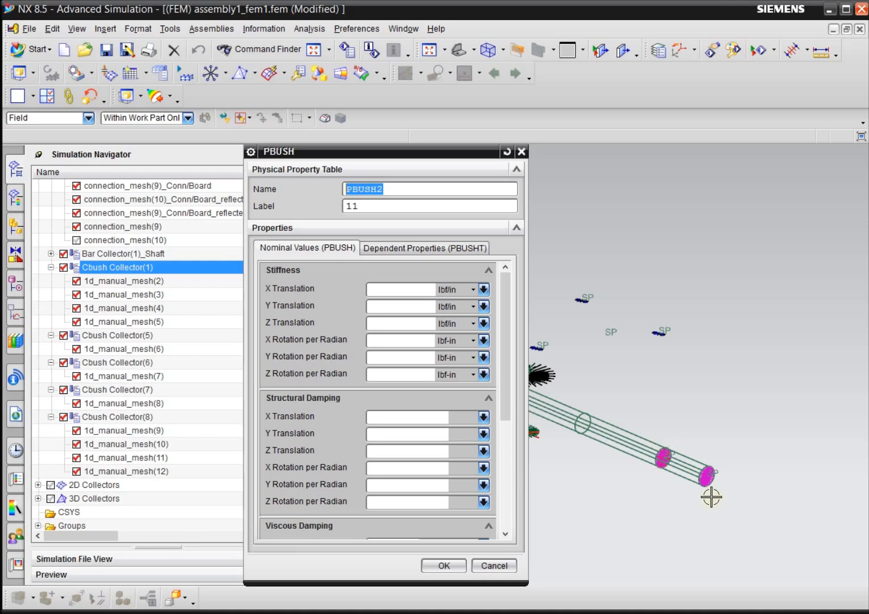
click(404, 292)
scroll(695, 481, up, 4)
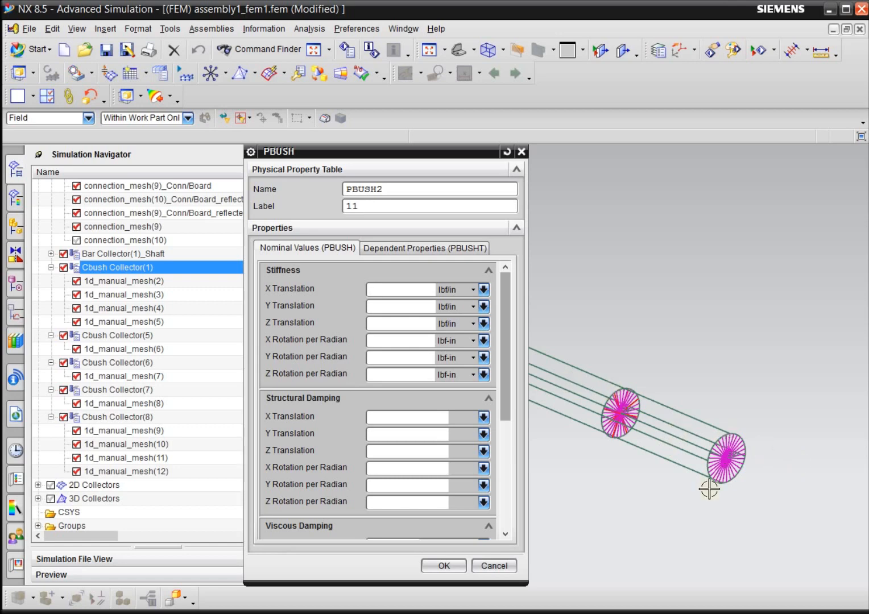
scroll(736, 501, down, 4)
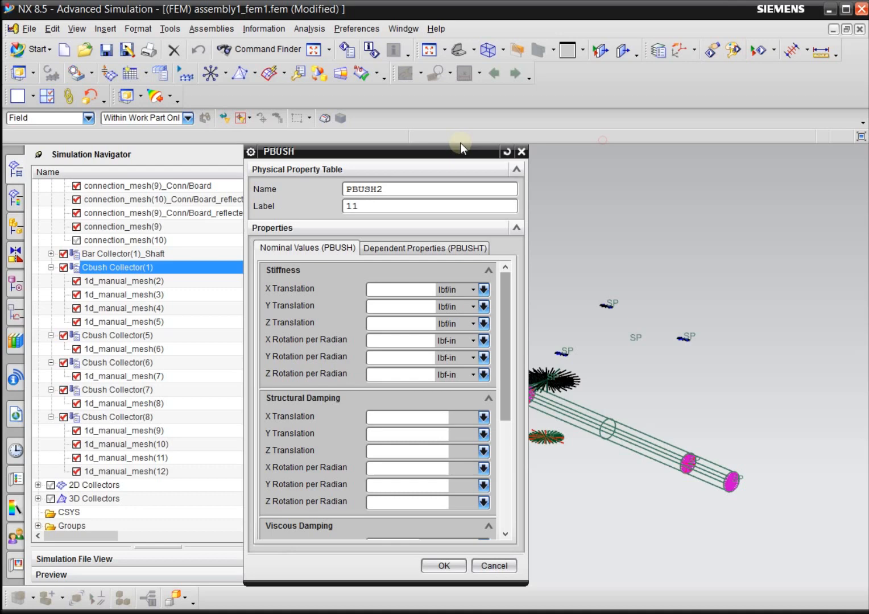
drag(445, 156, 555, 157)
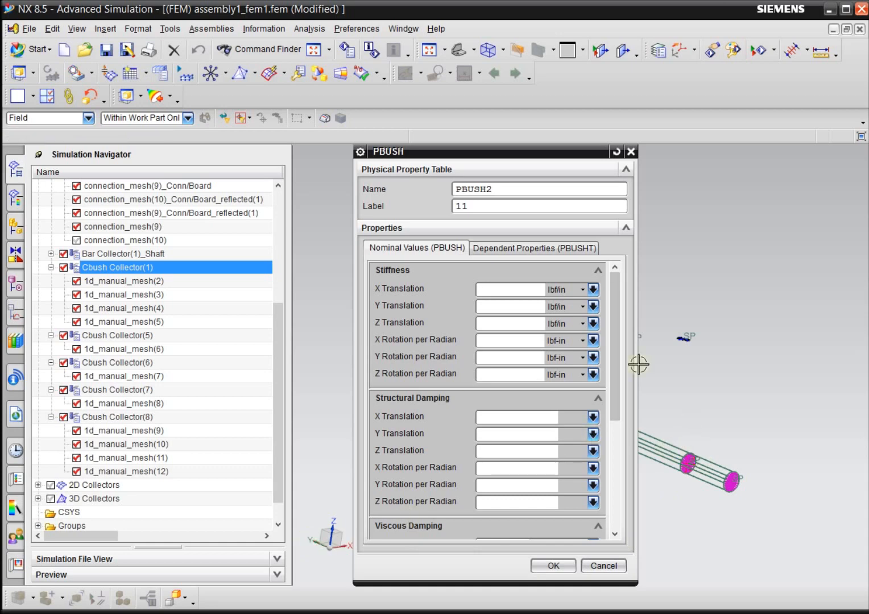
drag(619, 349, 615, 316)
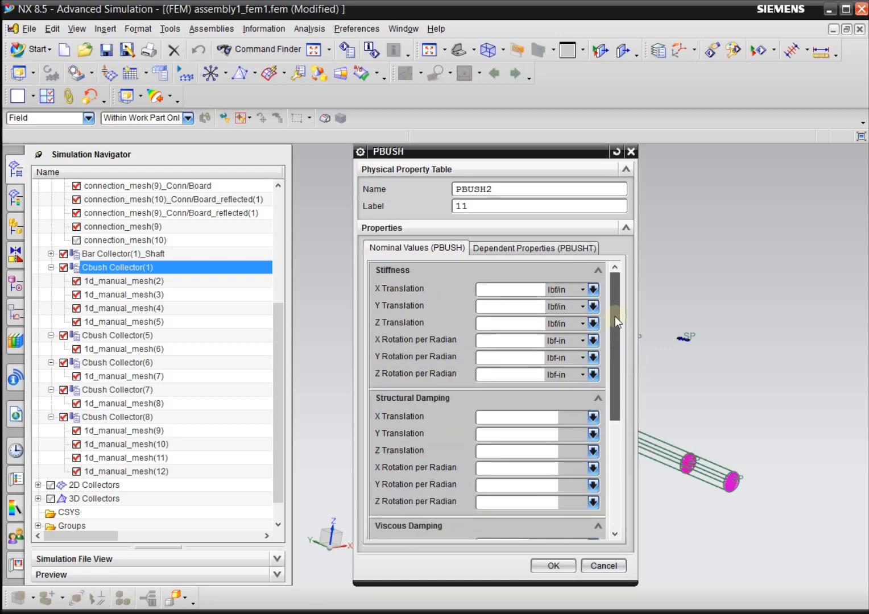
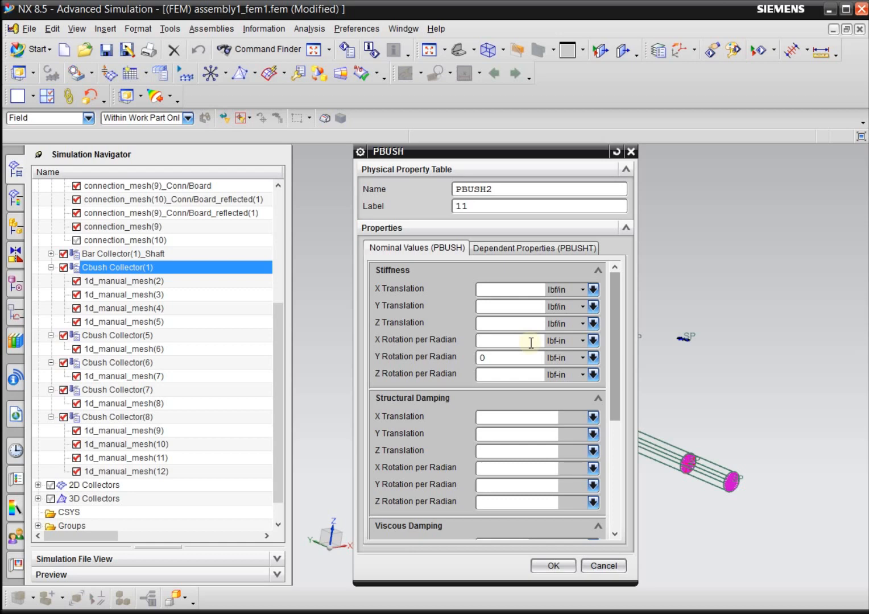
Set PBUSH2's X, Y, Z translation and X and Z rotation stiffness to 100000000, then confirm the property and the mesh collector.
click(531, 343)
text(0)
drag(538, 290, 473, 288)
key(ctrl+c)
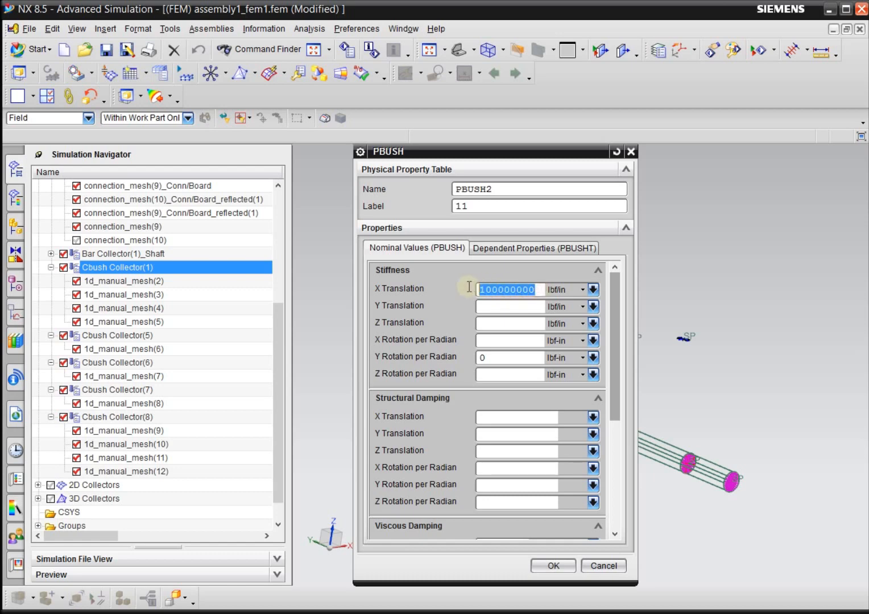
click(495, 308)
key(ctrl+v)
click(500, 323)
key(ctrl+v)
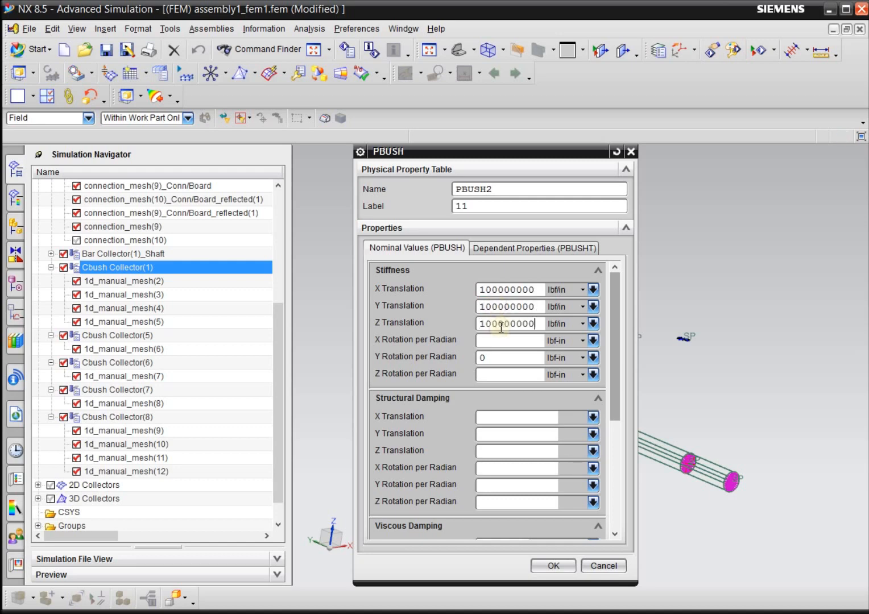
click(505, 344)
key(ctrl+v)
click(506, 376)
key(ctrl+v)
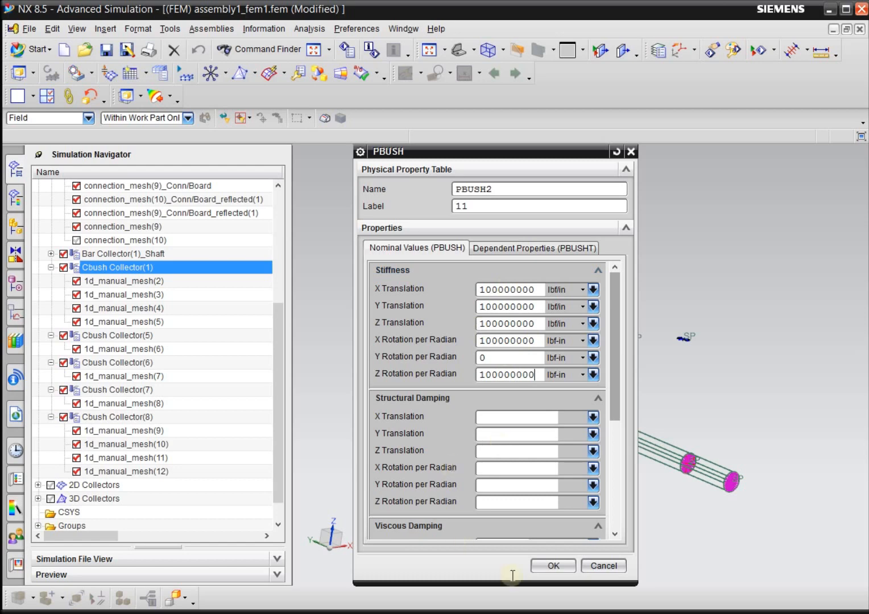
click(545, 567)
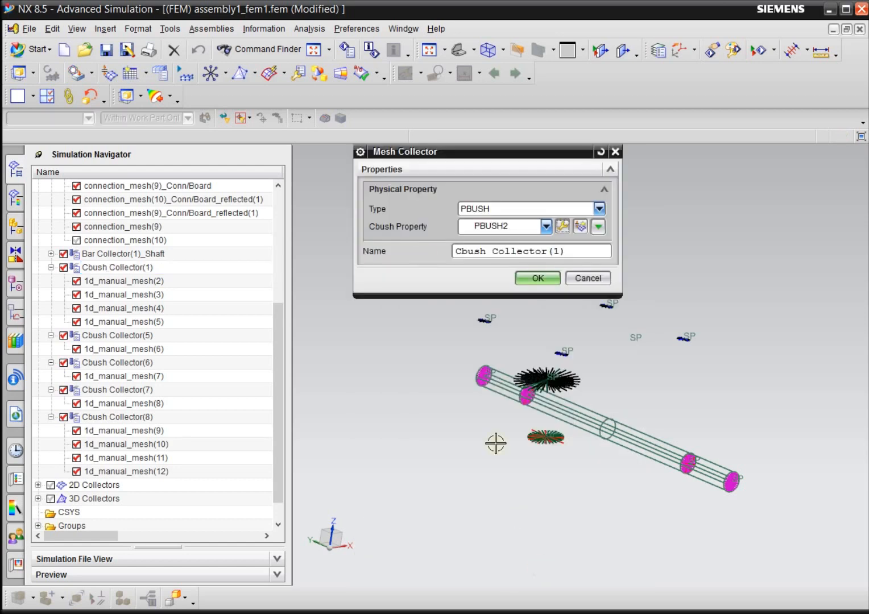
click(532, 279)
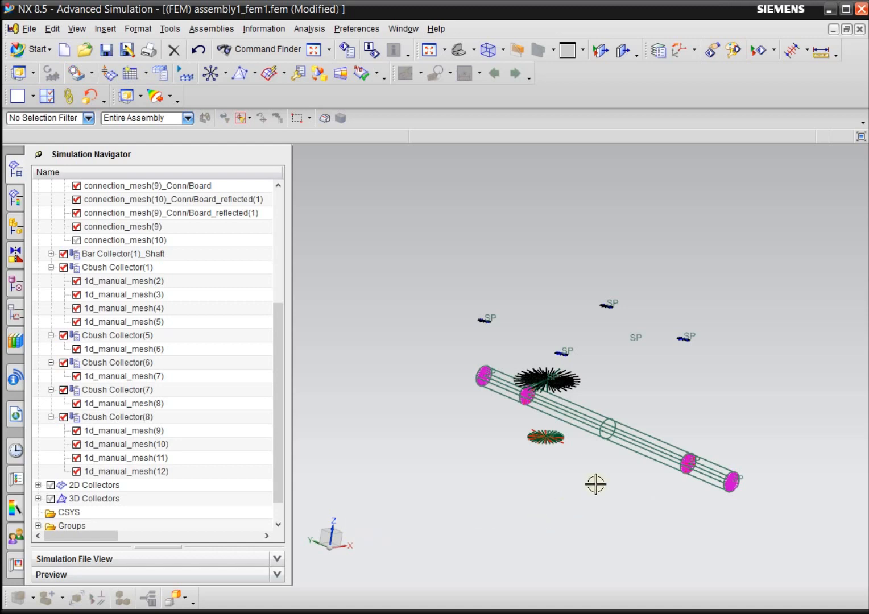
Scroll the navigator tree and pan and zoom the view to inspect the Cbush collectors and shaft connections.
middle_drag(535, 505, 535, 515)
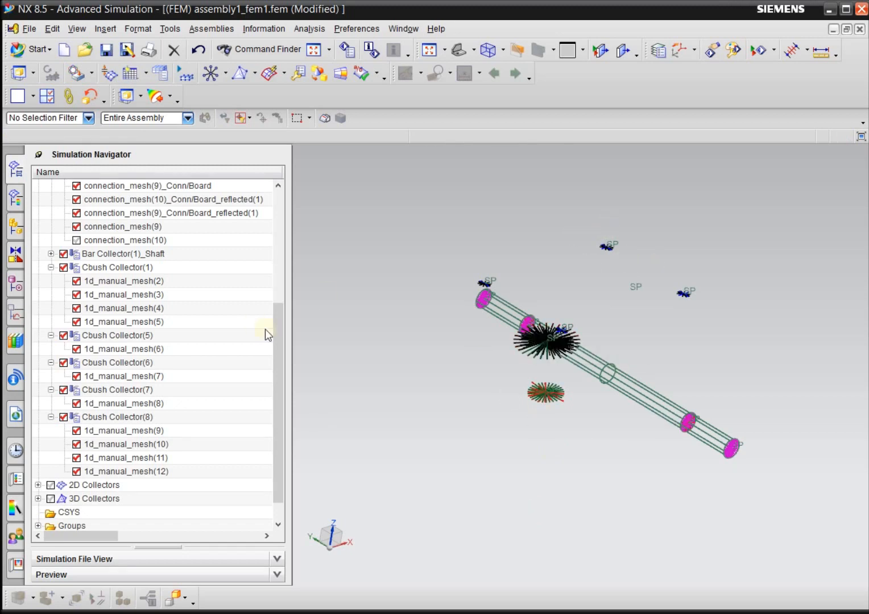
mouse_move(277, 330)
mouse_down()
mouse_move(280, 347)
mouse_move(279, 335)
mouse_up()
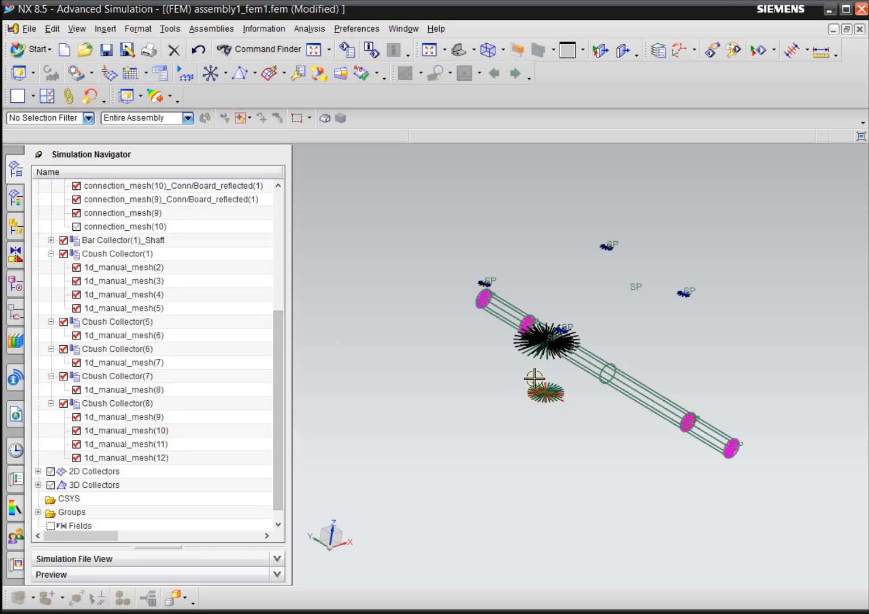
scroll(529, 378, up, 3)
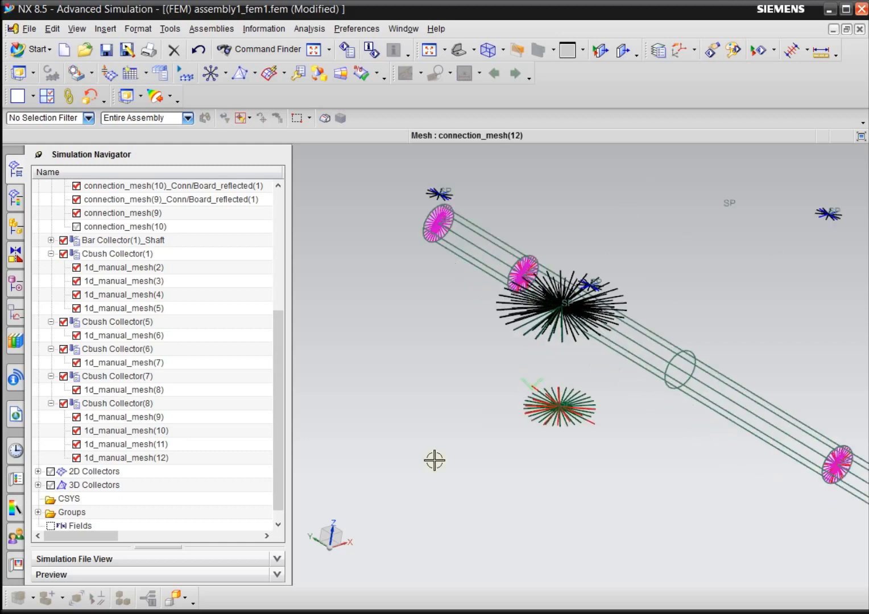
scroll(437, 467, down, 2)
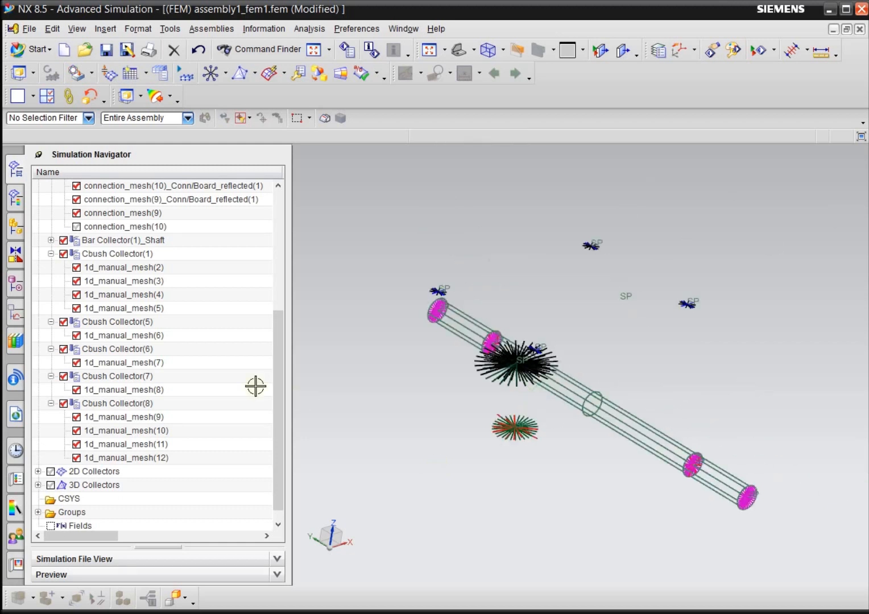
drag(281, 378, 282, 396)
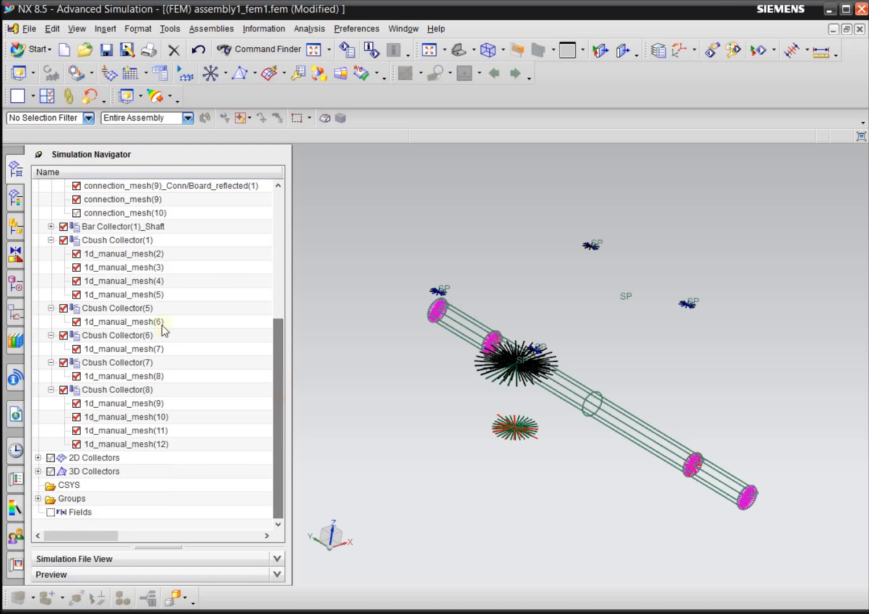
drag(278, 351, 278, 340)
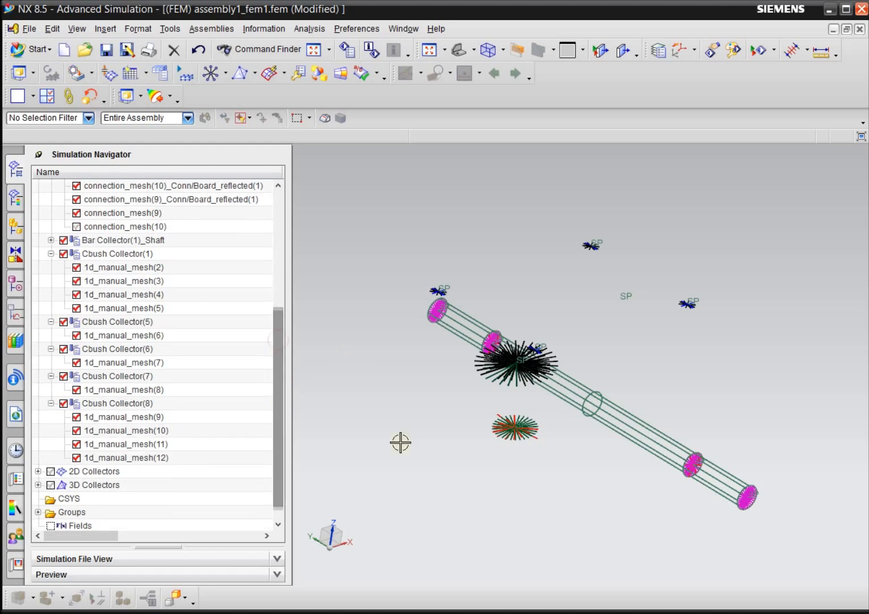
middle_drag(521, 507, 524, 493)
drag(277, 351, 287, 187)
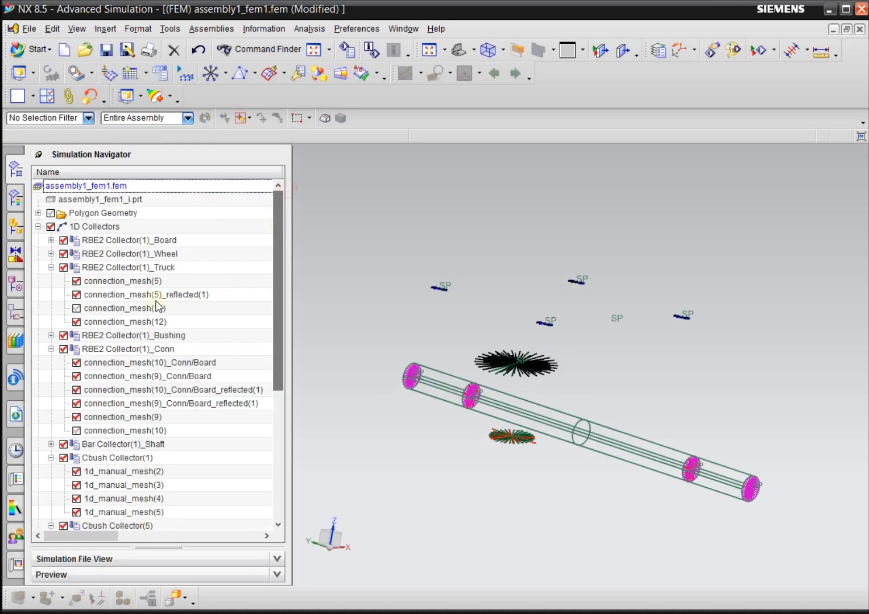
Collapse the RBE2 Truck and Conn, Bar Collector and all Cbush collector branches in the navigator.
click(50, 268)
click(51, 295)
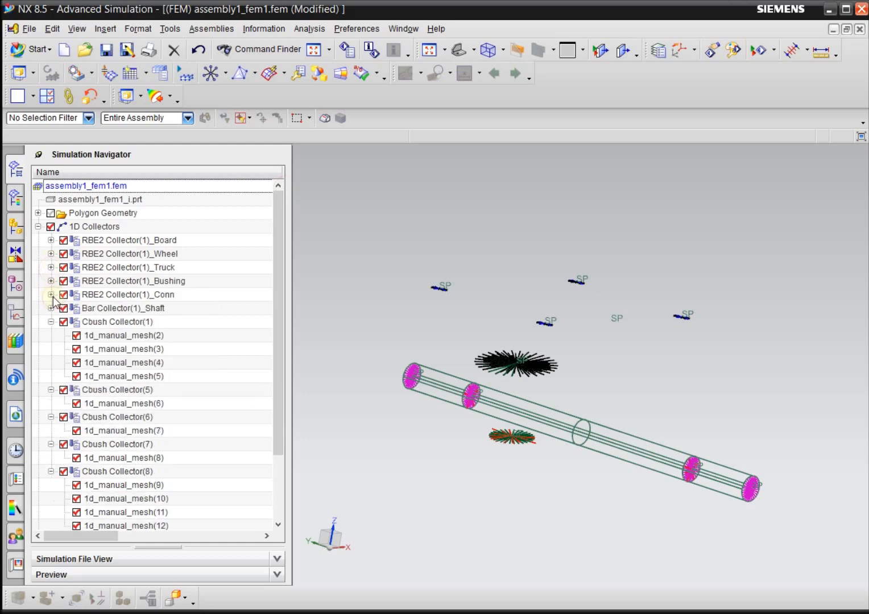
click(51, 322)
click(51, 336)
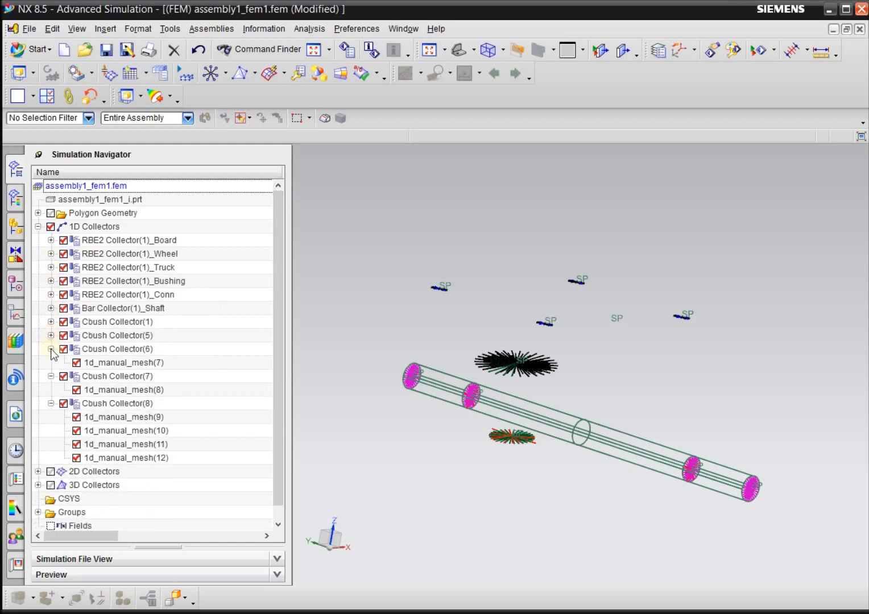
click(50, 349)
click(50, 363)
click(51, 377)
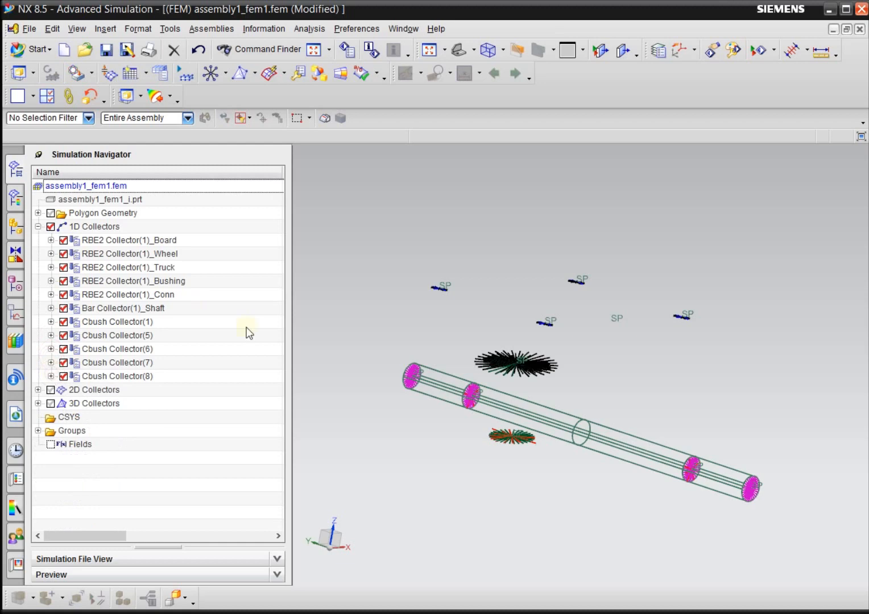
Show the 2D collectors' board mesh briefly and hide it again.
click(50, 390)
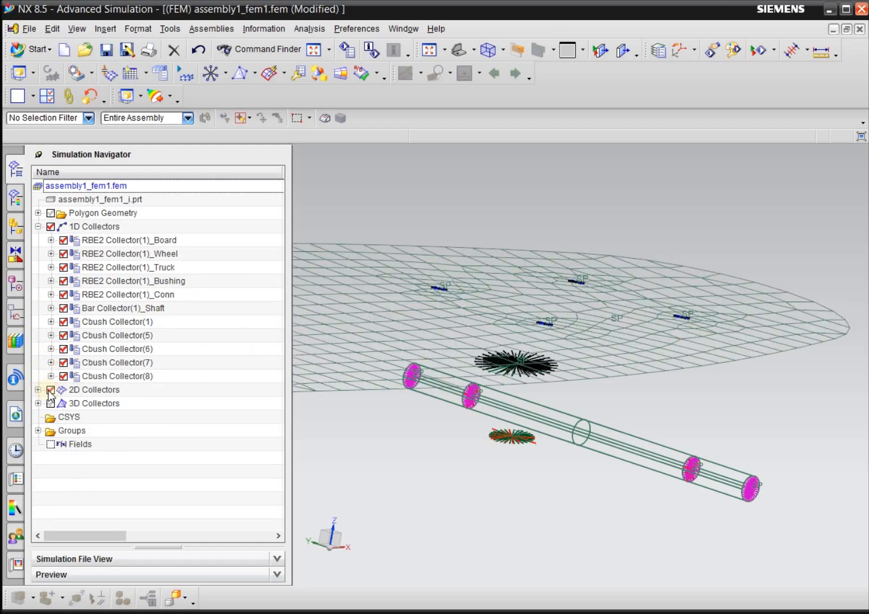
scroll(747, 389, down, 3)
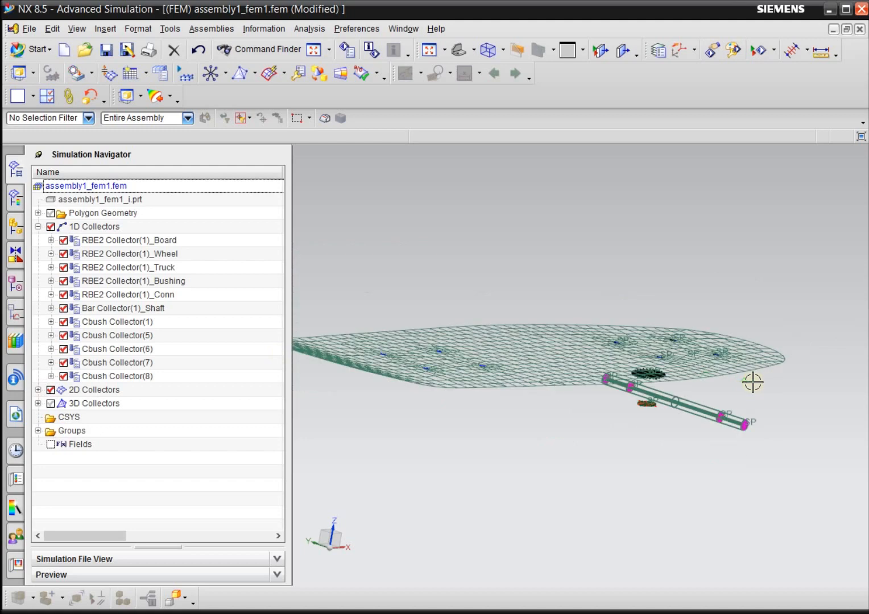
click(51, 390)
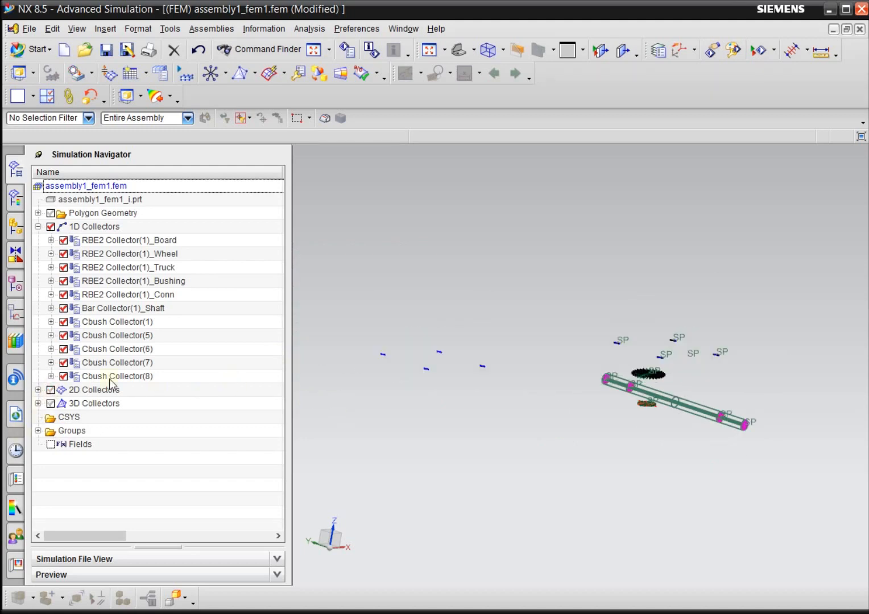
Pan, zoom and rotate the view to inspect the 1D connection elements around the shaft.
middle_drag(473, 443, 482, 450)
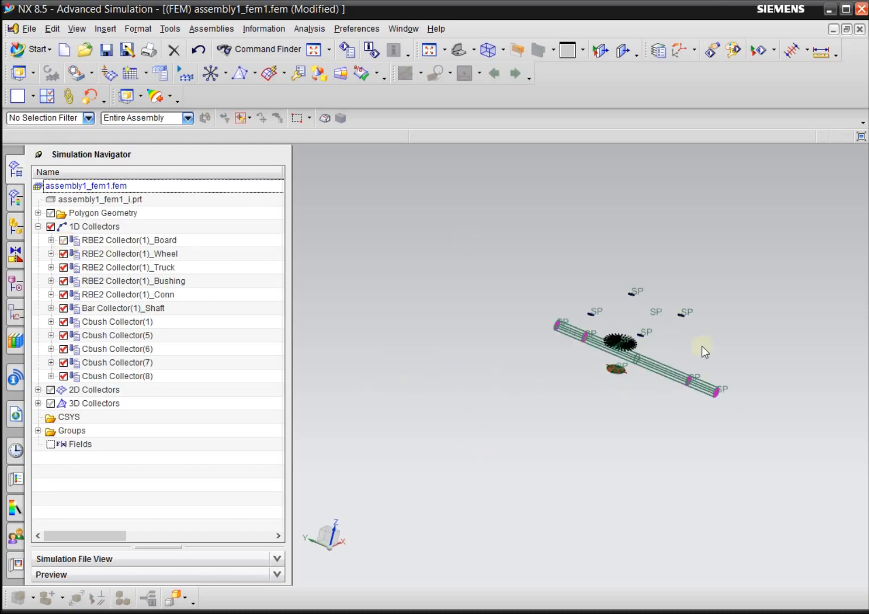
scroll(718, 310, up, 4)
scroll(491, 337, up, 1)
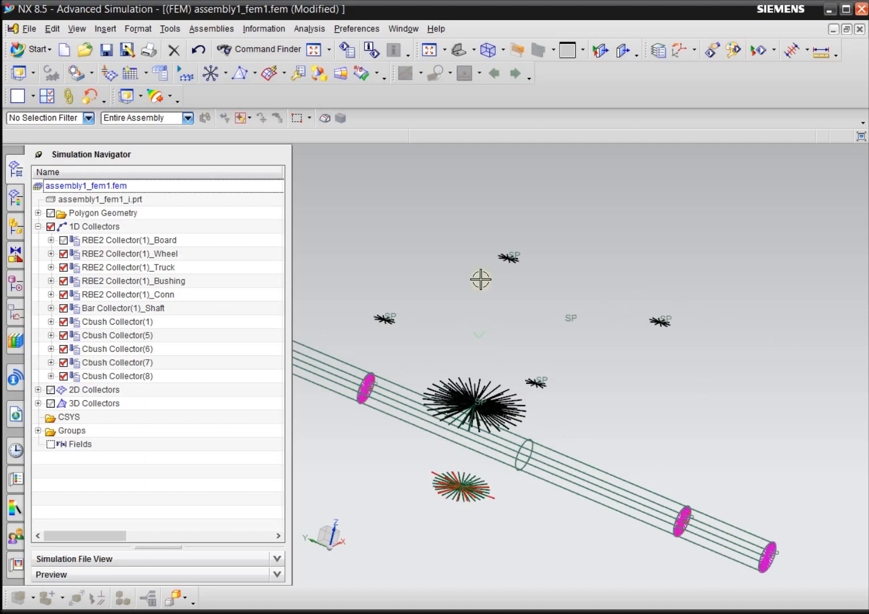
scroll(515, 254, up, 3)
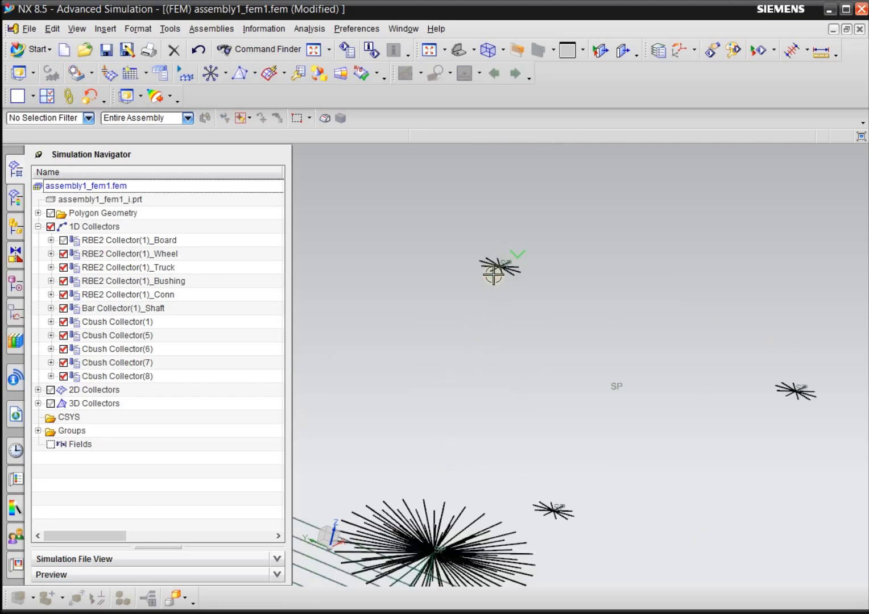
scroll(519, 283, down, 2)
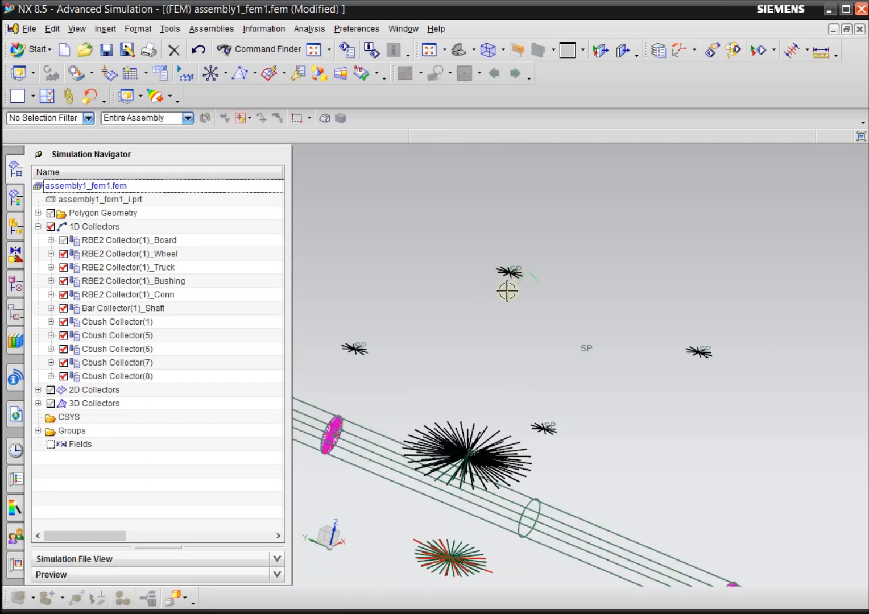
scroll(601, 288, down, 2)
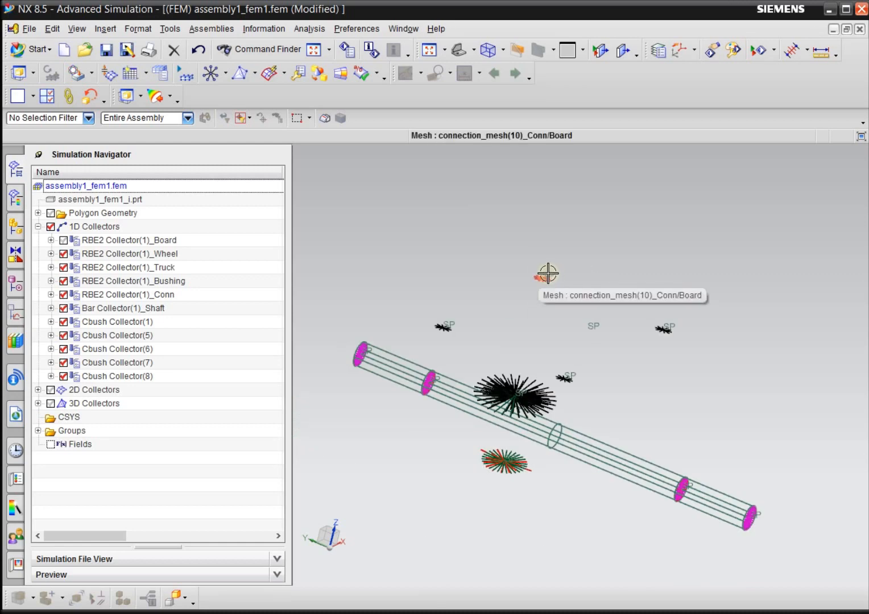
scroll(625, 285, down, 2)
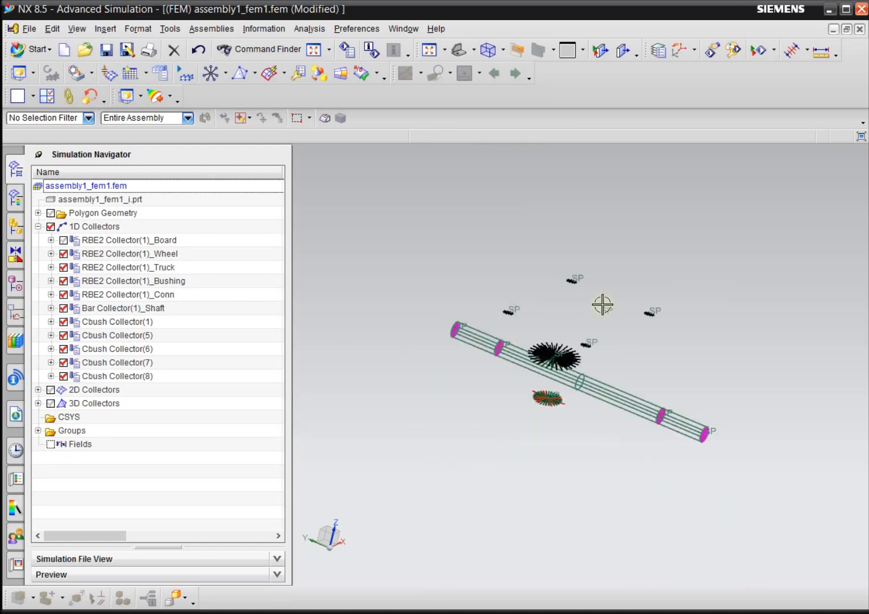
scroll(608, 291, up, 3)
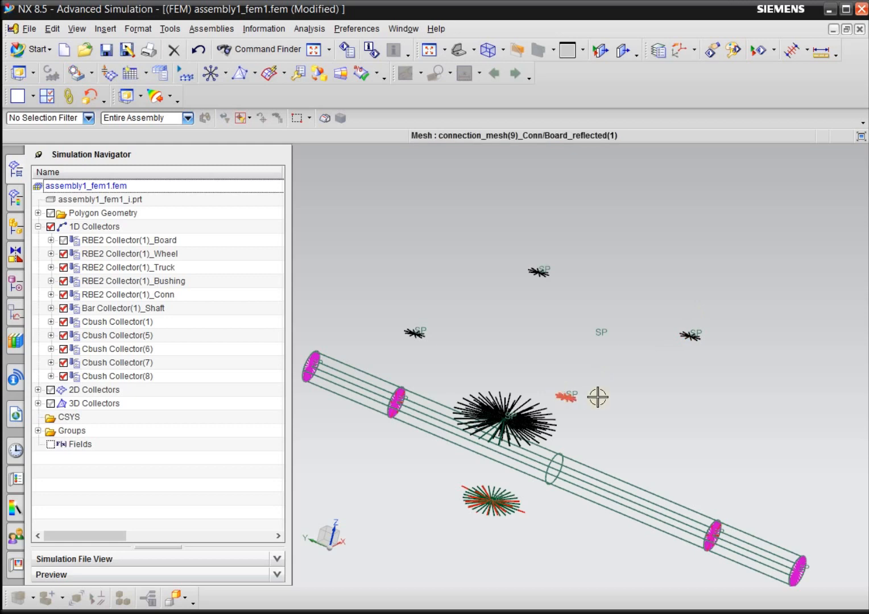
scroll(672, 397, down, 2)
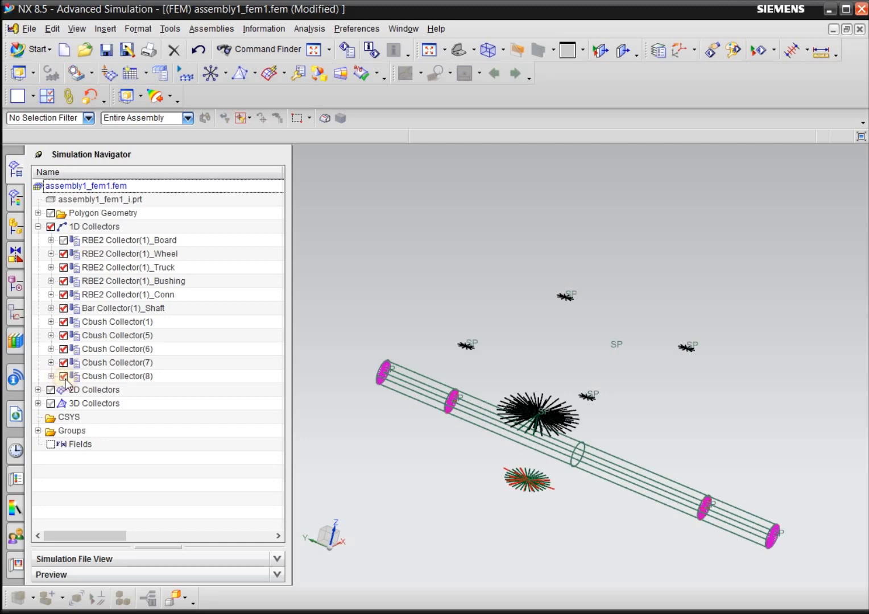
middle_drag(600, 359, 408, 422)
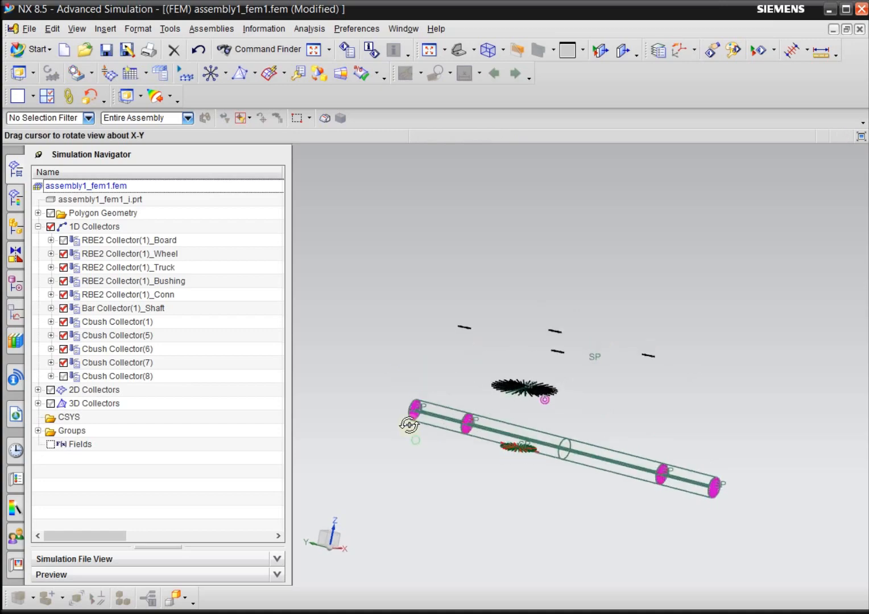
Show the 3D collector meshes and orbit and zoom to inspect the truck, wheels and shaft together.
click(51, 404)
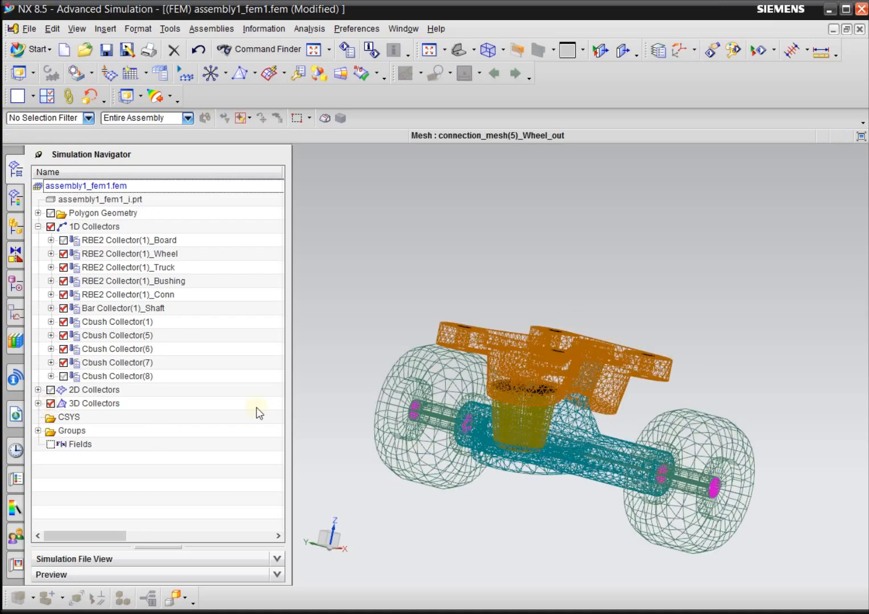
middle_drag(512, 505, 567, 510)
click(544, 442)
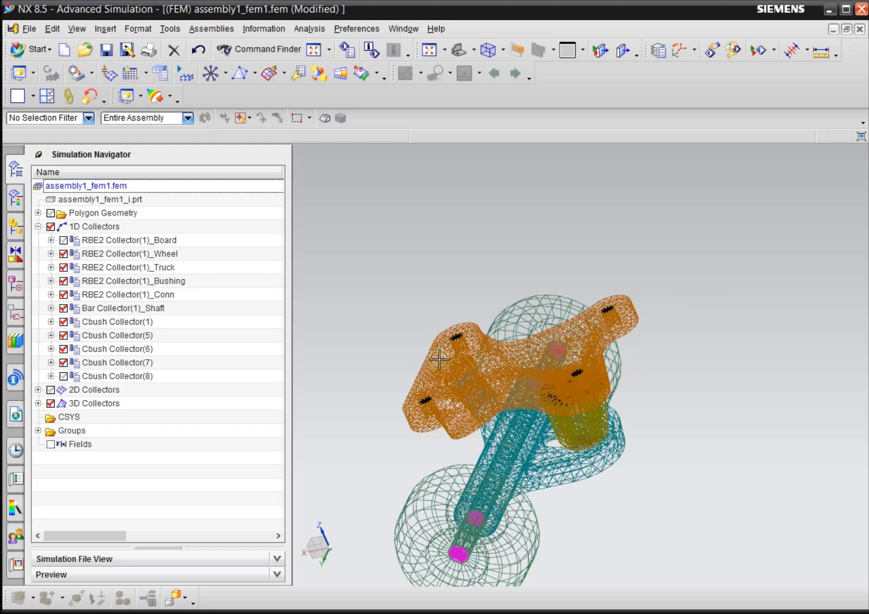
scroll(419, 392, down, 2)
scroll(615, 363, up, 4)
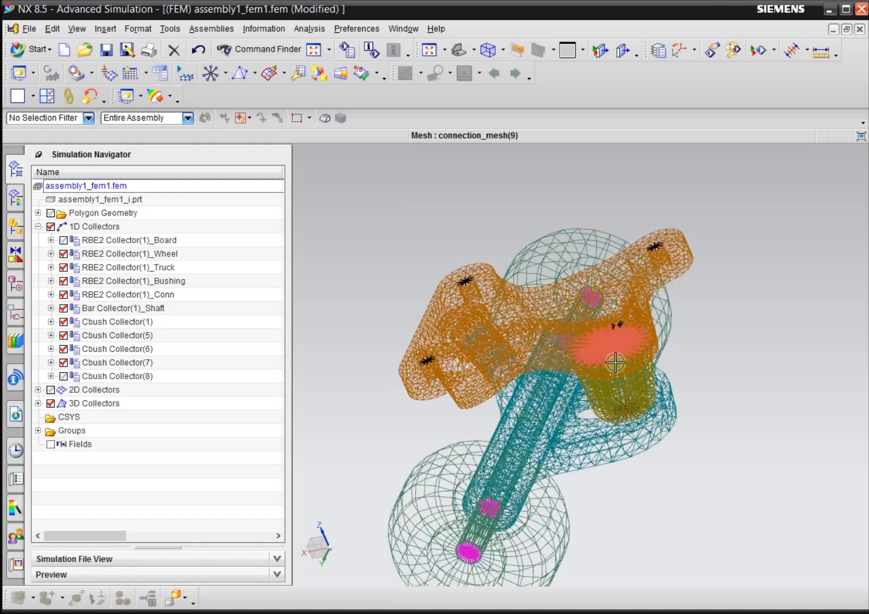
scroll(481, 394, up, 2)
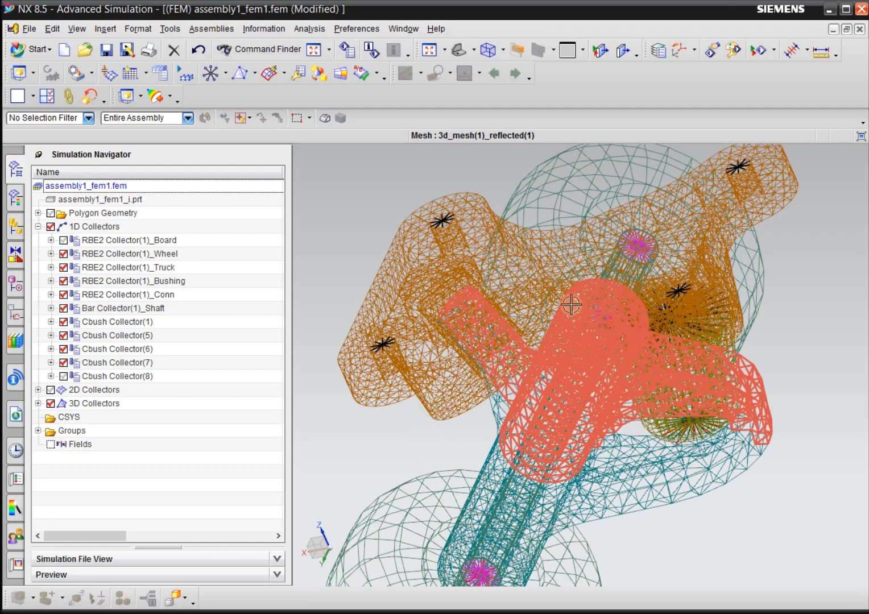
scroll(424, 424, down, 3)
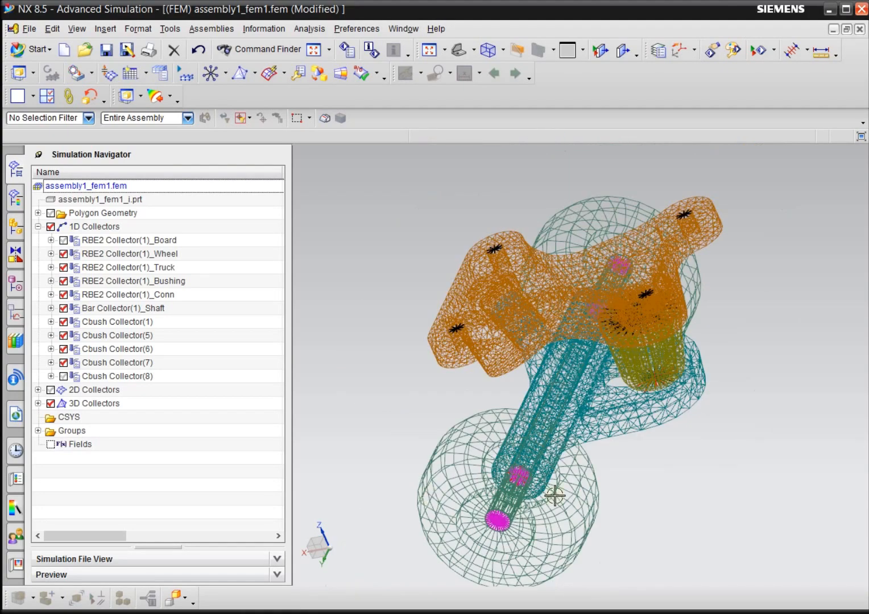
scroll(387, 397, down, 1)
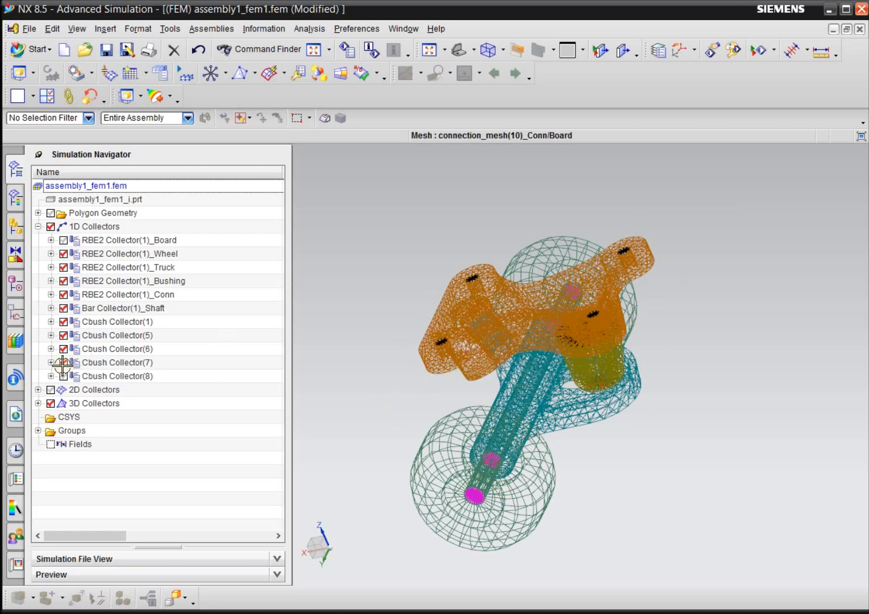
click(50, 403)
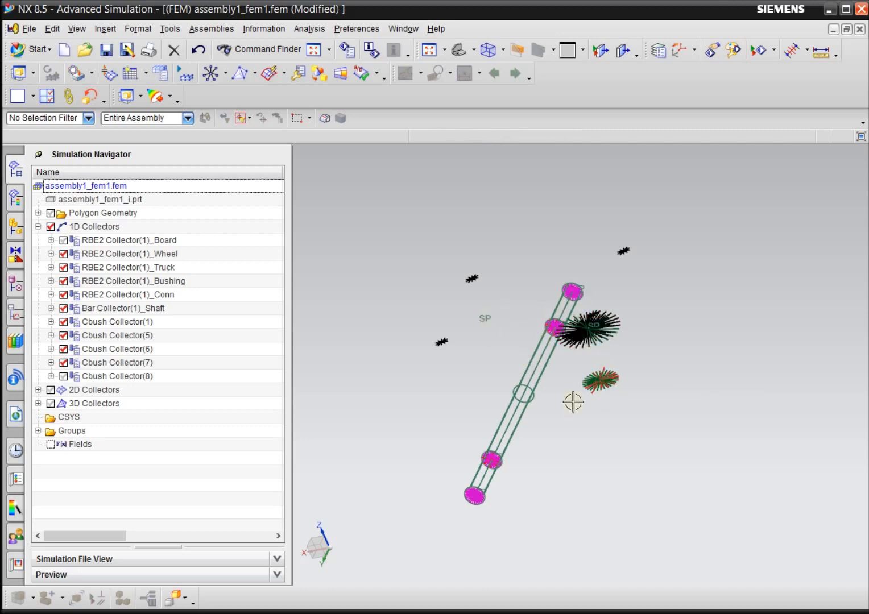
click(50, 404)
scroll(554, 324, down, 3)
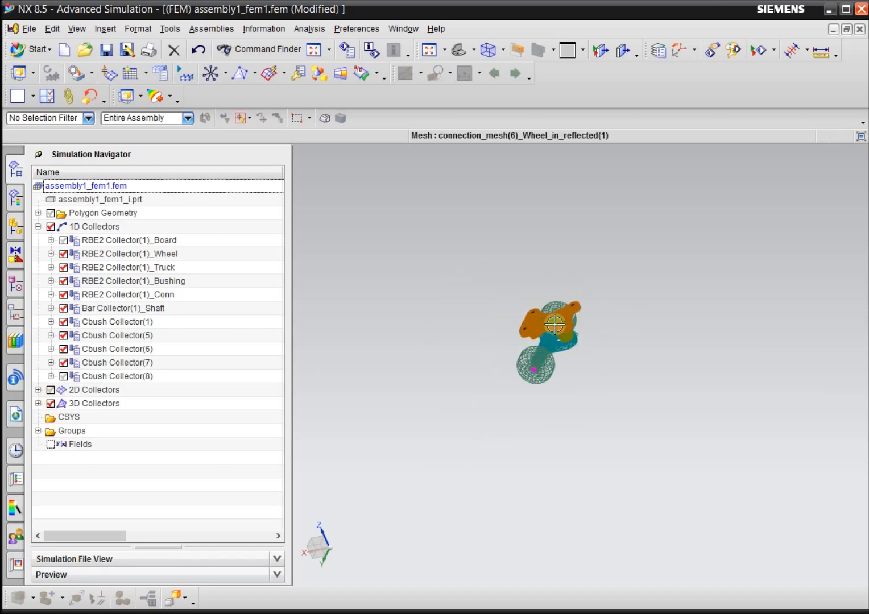
Copy and reflect all elements of the truck, wheel and shaft meshes across the YC-ZC plane.
scroll(424, 401, down, 3)
scroll(453, 411, up, 4)
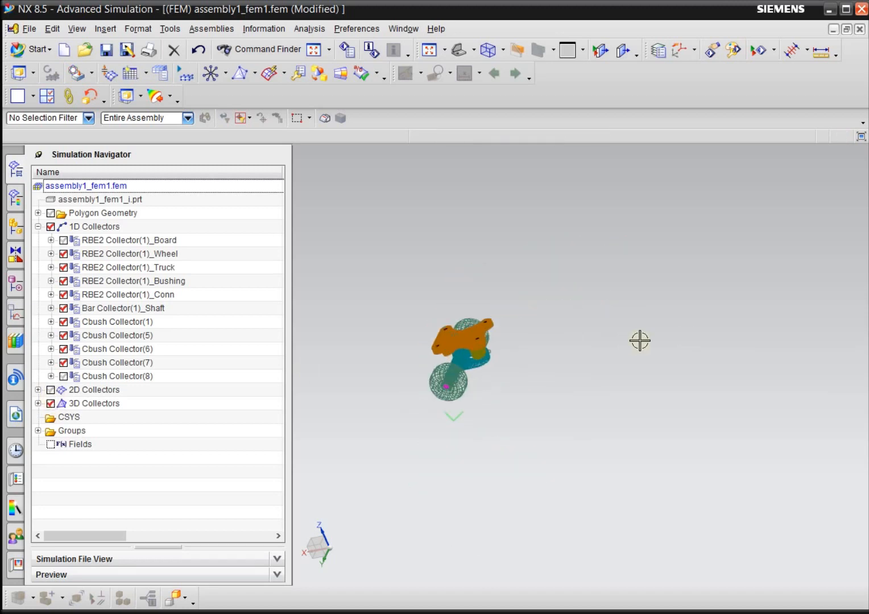
click(108, 29)
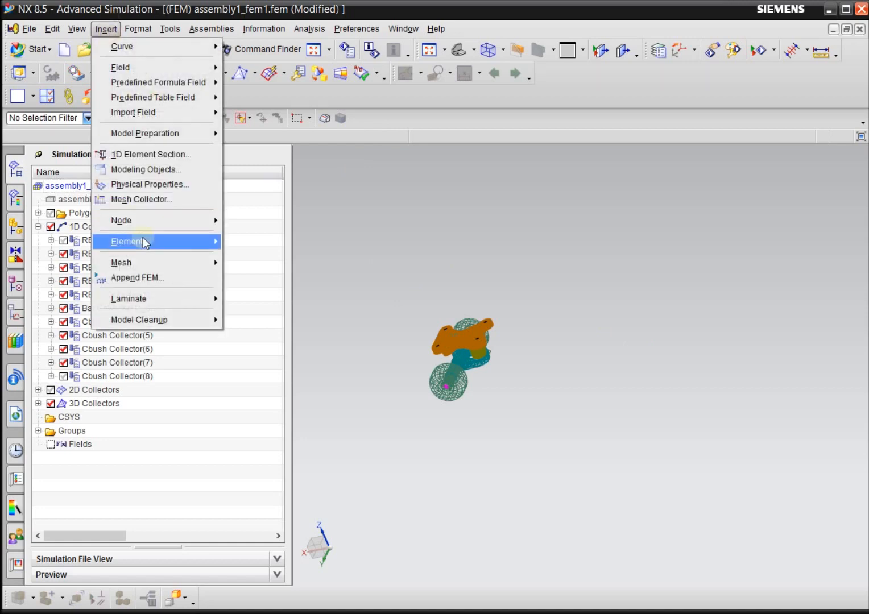
mouse_move(143, 239)
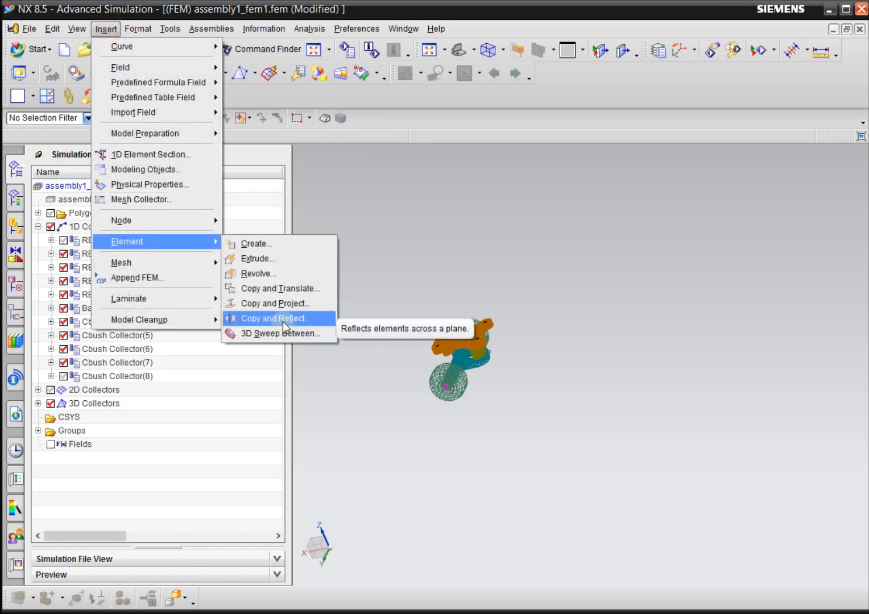
click(305, 323)
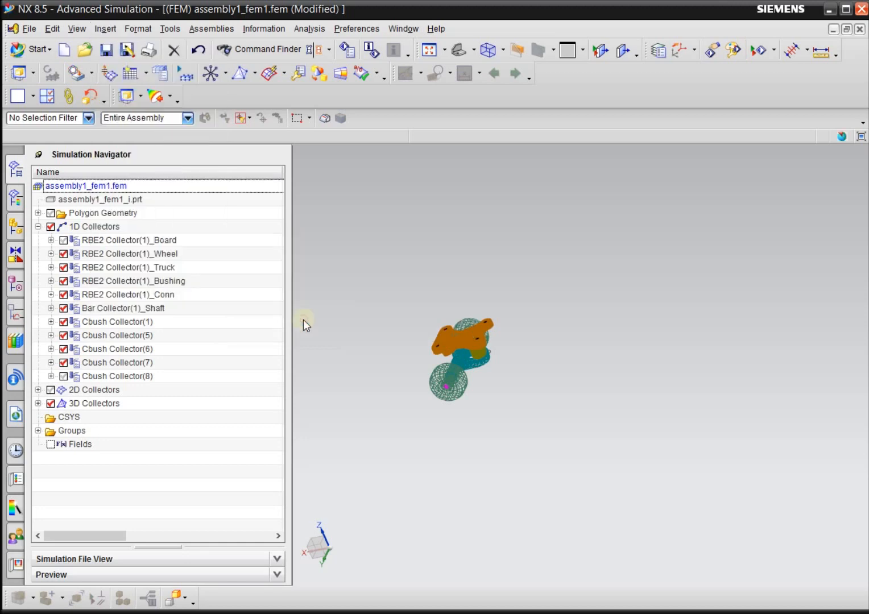
drag(460, 149, 248, 149)
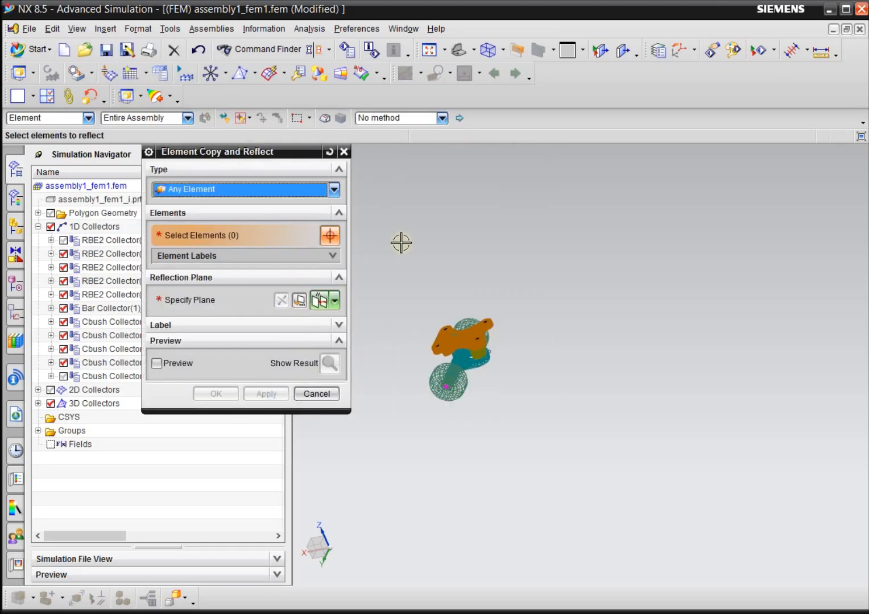
drag(386, 262, 599, 458)
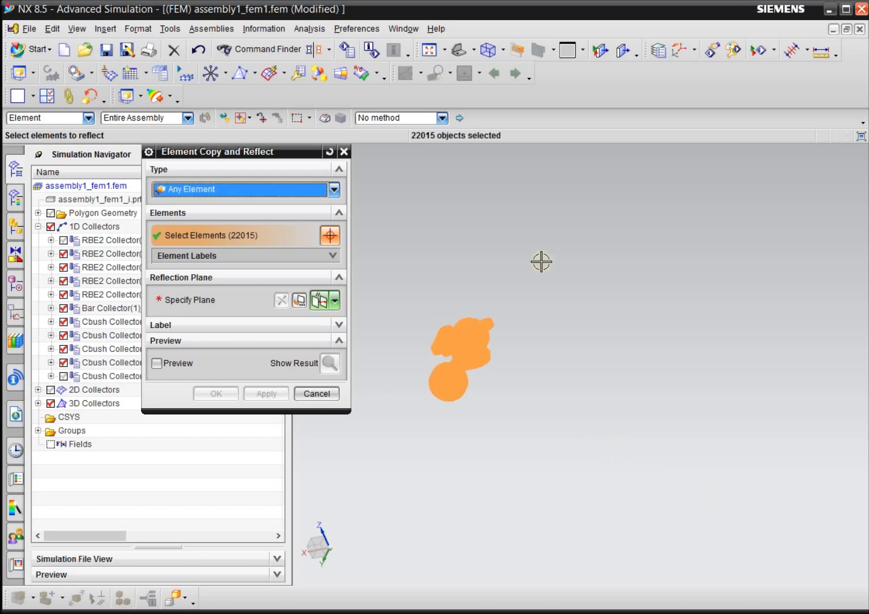
drag(376, 248, 550, 480)
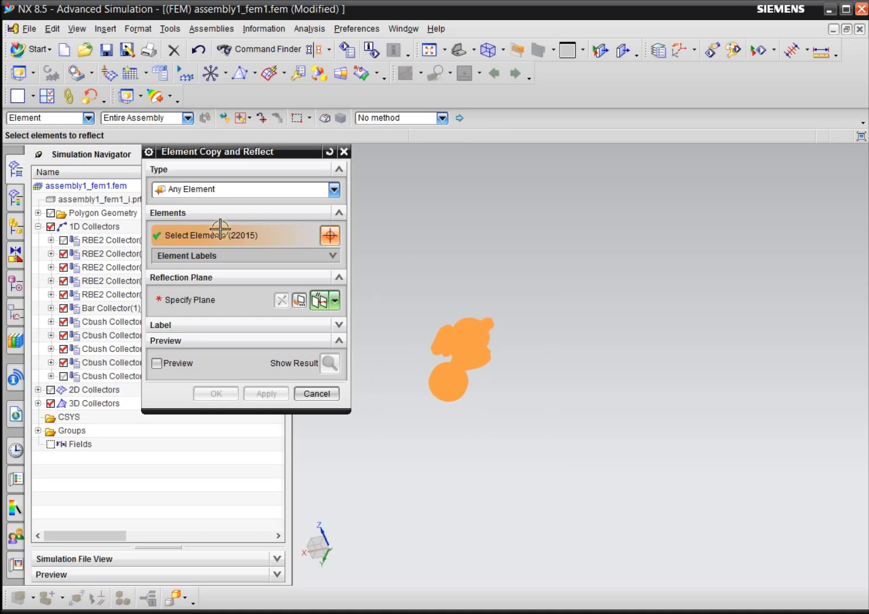
click(335, 301)
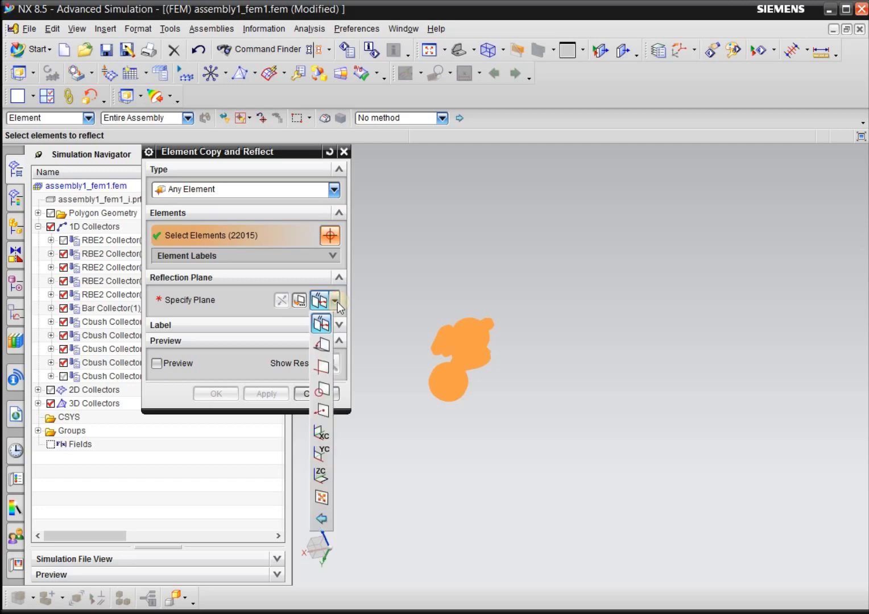
click(337, 304)
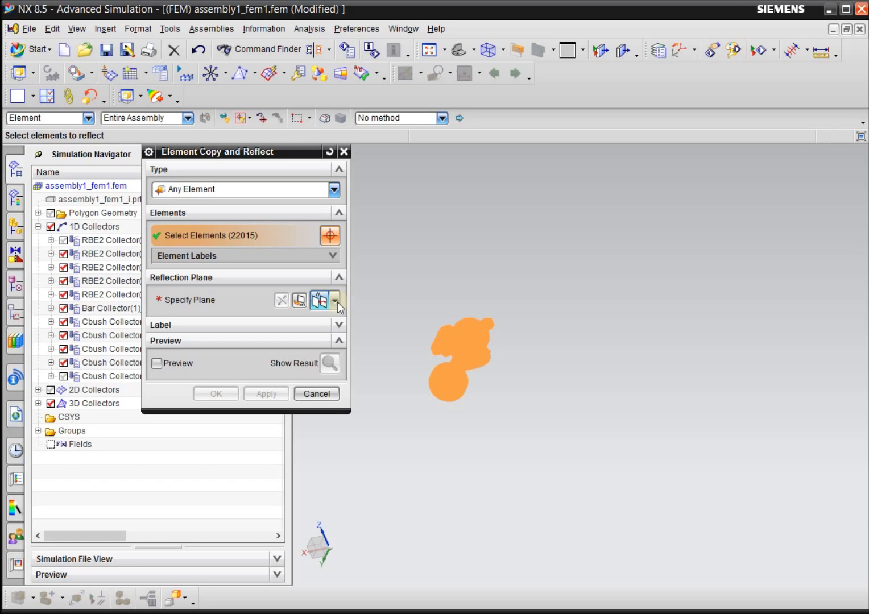
click(337, 302)
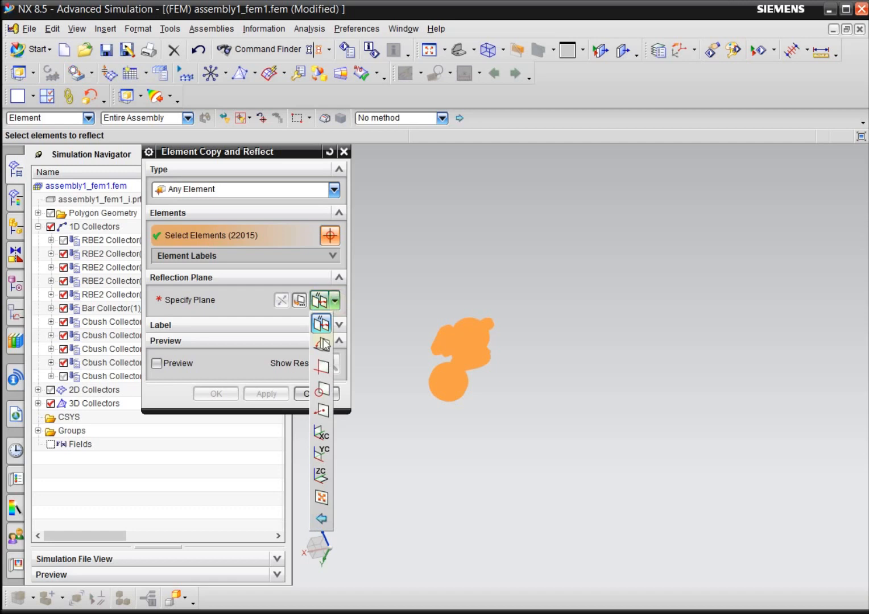
click(322, 435)
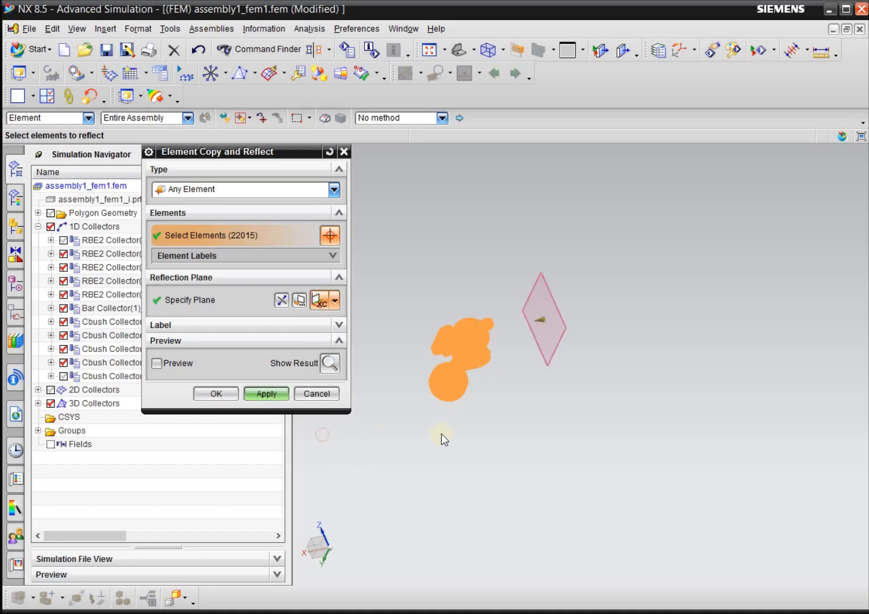
middle_drag(529, 508, 571, 491)
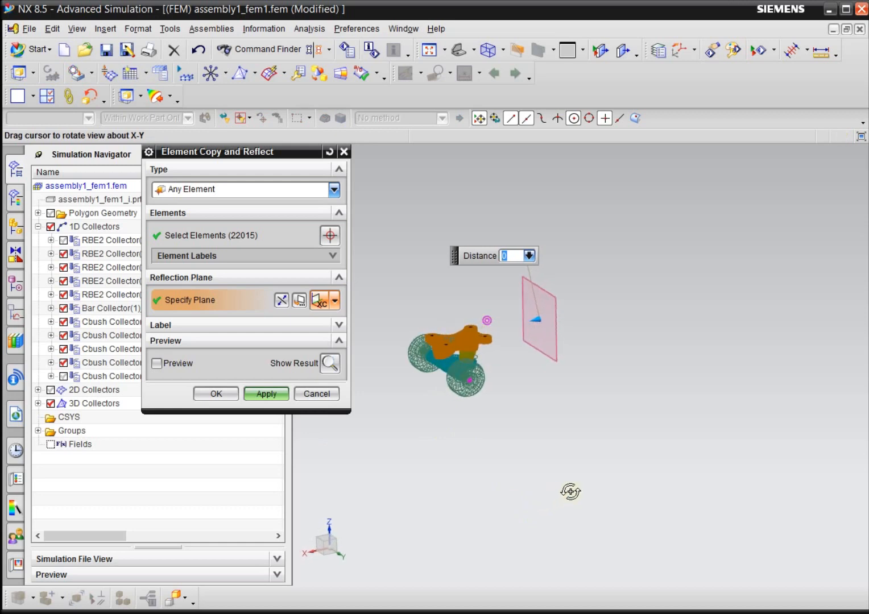
click(216, 394)
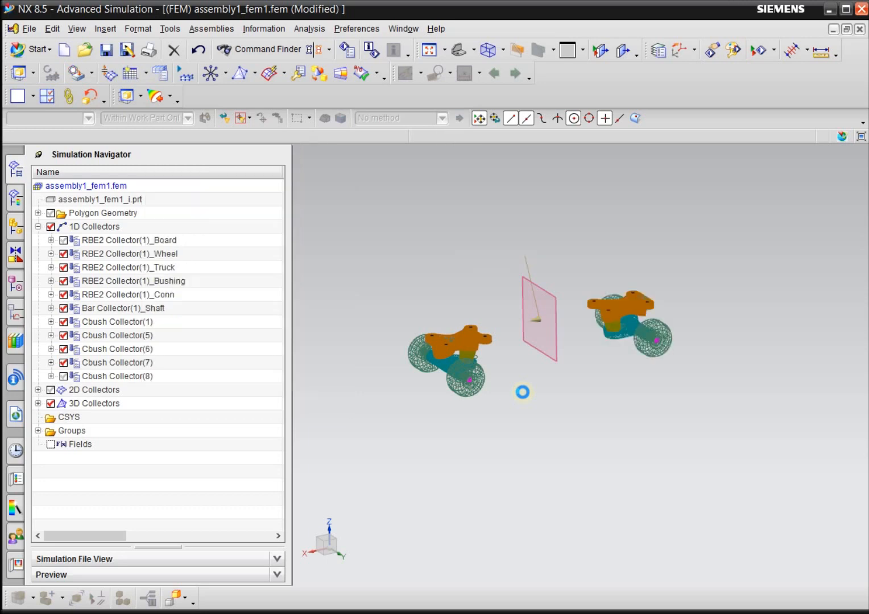
Expand the 3D collectors and their wheel and truck solids in the navigator to review the reflected meshes.
scroll(619, 328, up, 5)
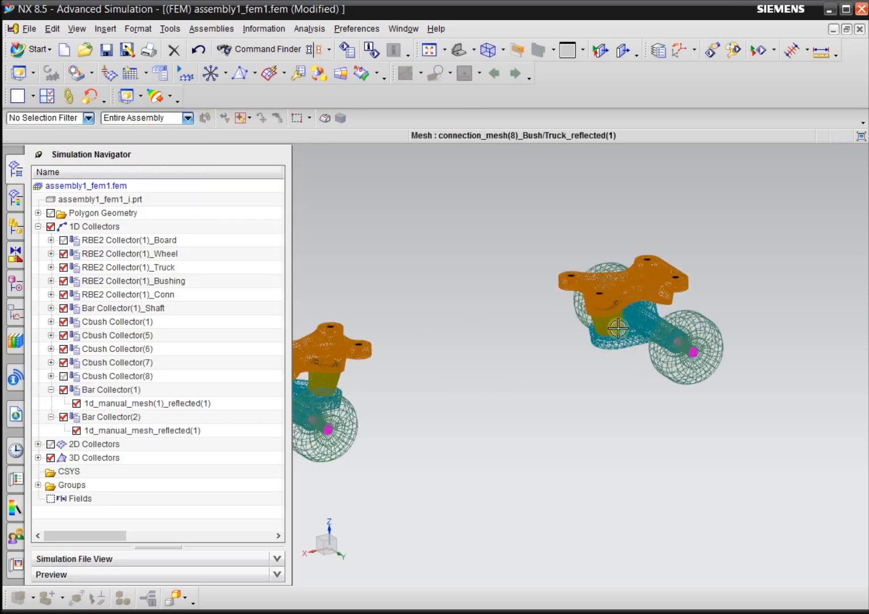
scroll(618, 328, down, 3)
scroll(471, 466, down, 2)
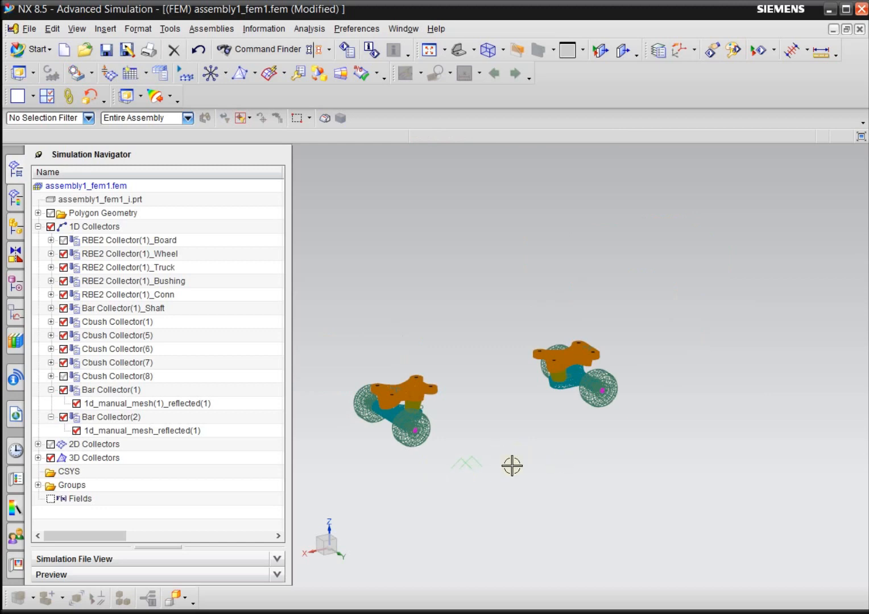
click(37, 458)
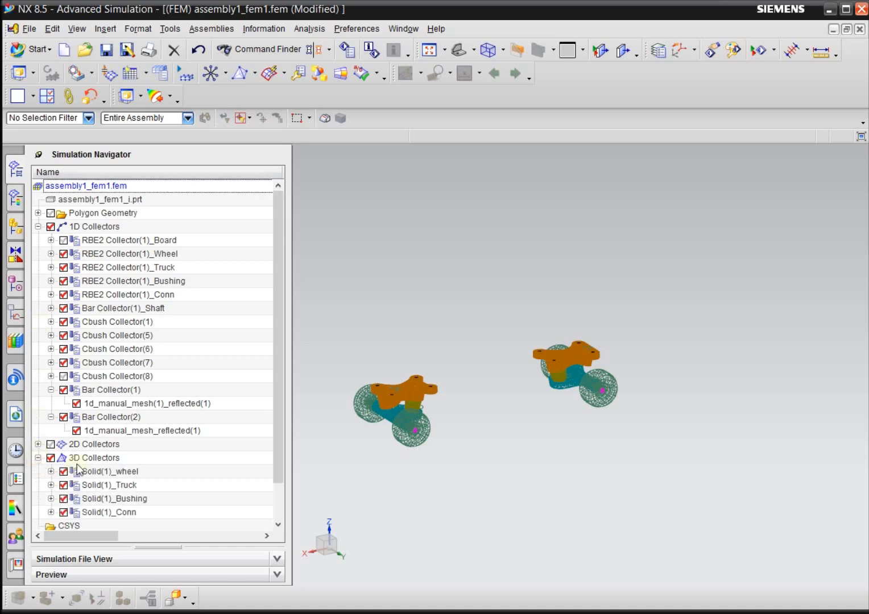
scroll(79, 455, down, 1)
click(51, 431)
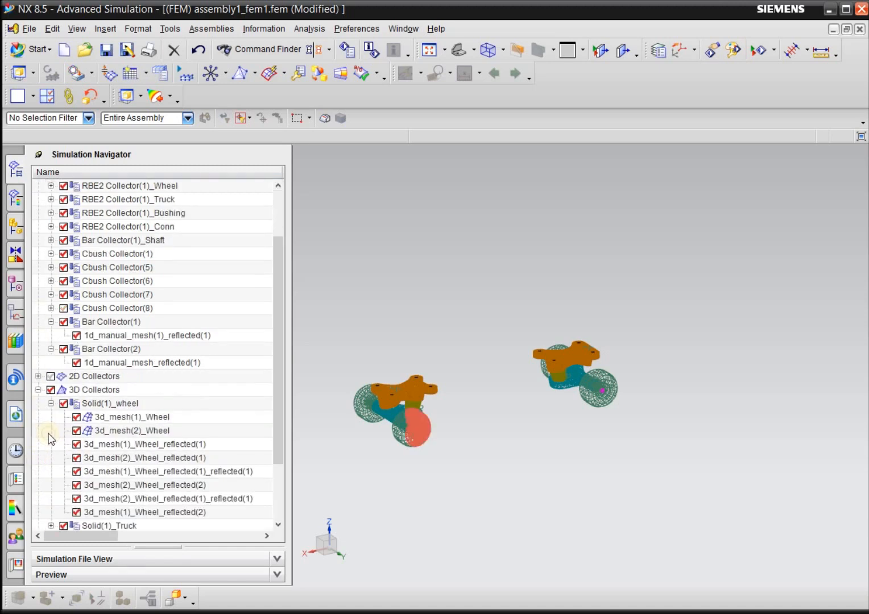
scroll(229, 439, down, 2)
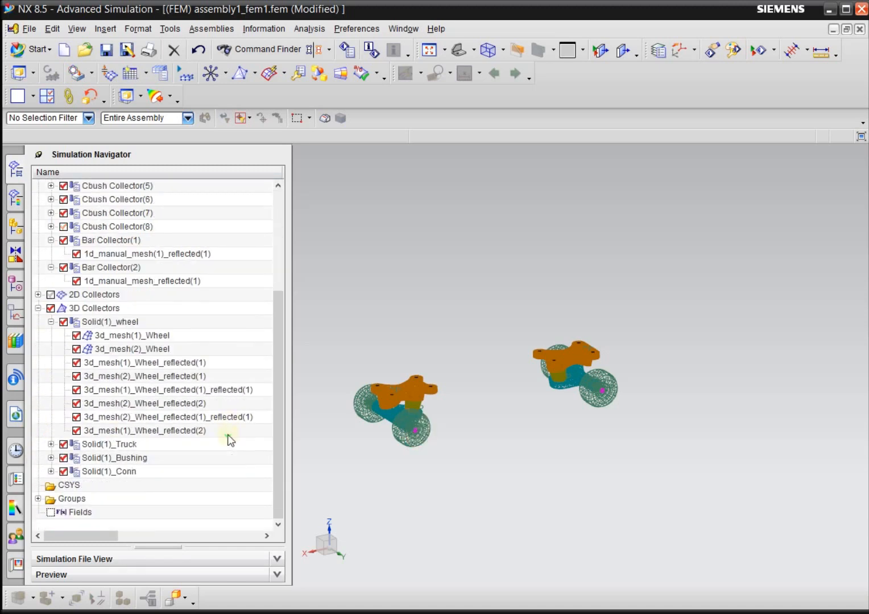
click(51, 445)
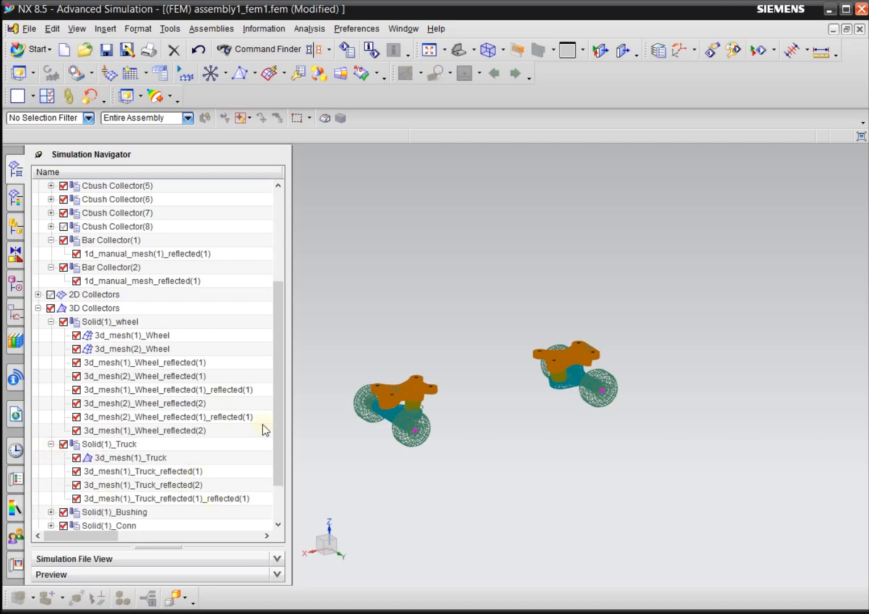
scroll(275, 326, up, 3)
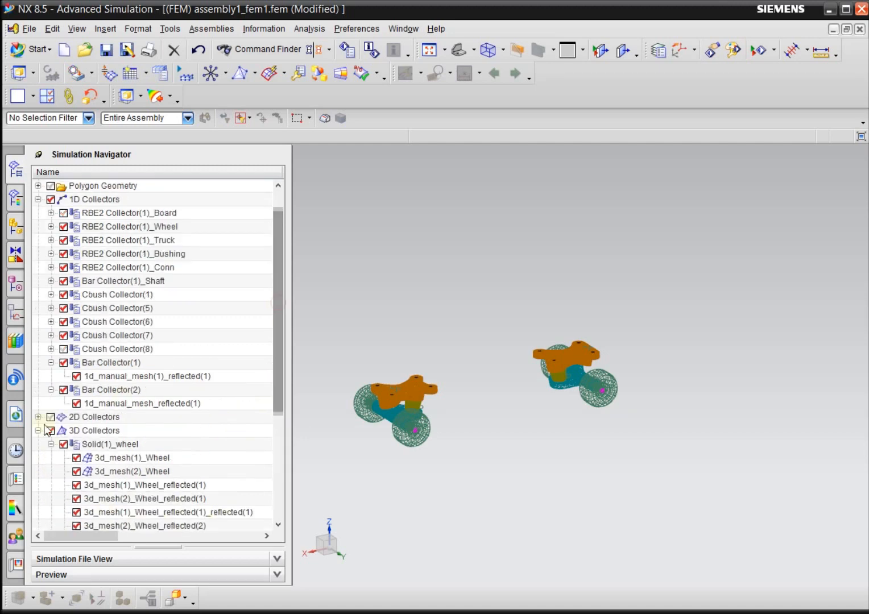
Show the 2D collectors' board mesh and zoom in on the spider elements in the truck's bolt holes.
click(51, 417)
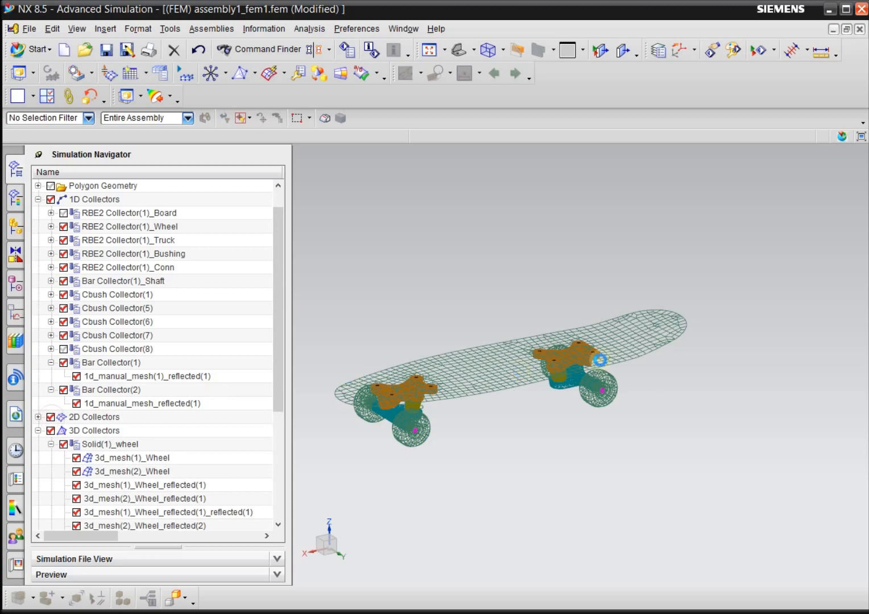
scroll(608, 355, down, 5)
scroll(461, 353, down, 5)
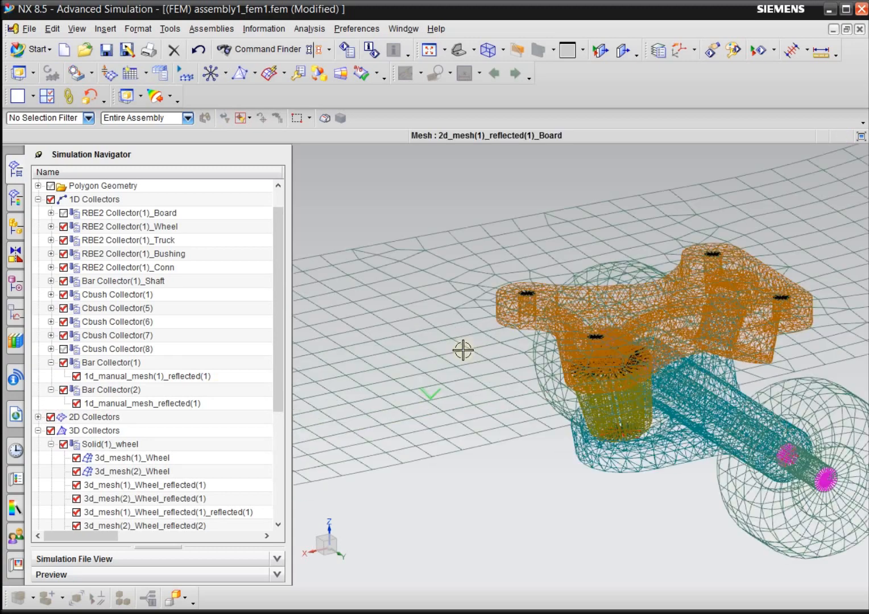
middle_drag(577, 501, 581, 551)
scroll(572, 301, down, 6)
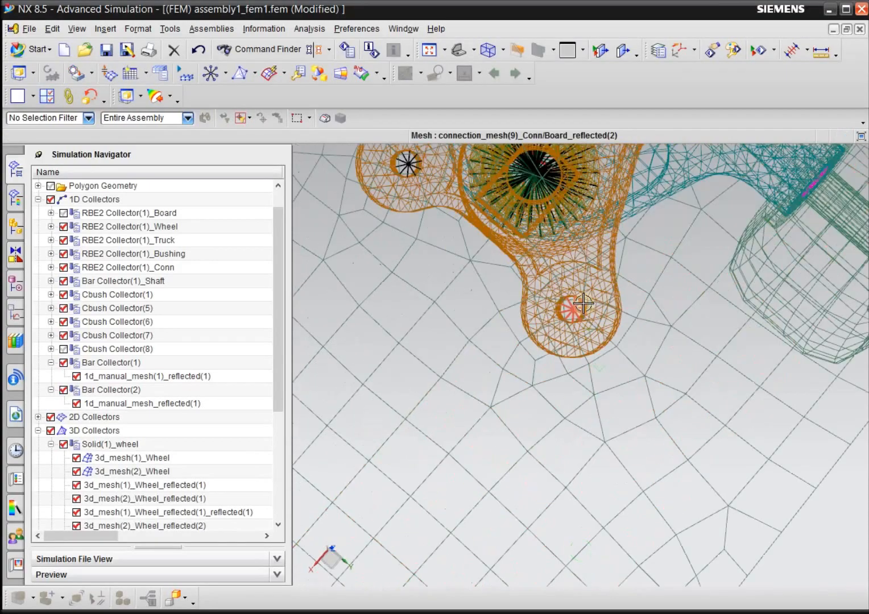
scroll(554, 373, down, 3)
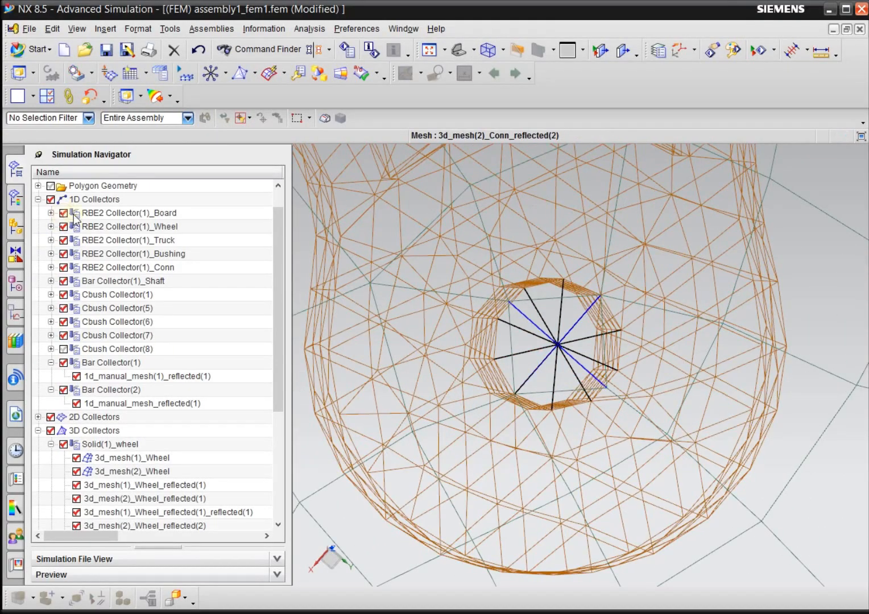
scroll(567, 363, down, 5)
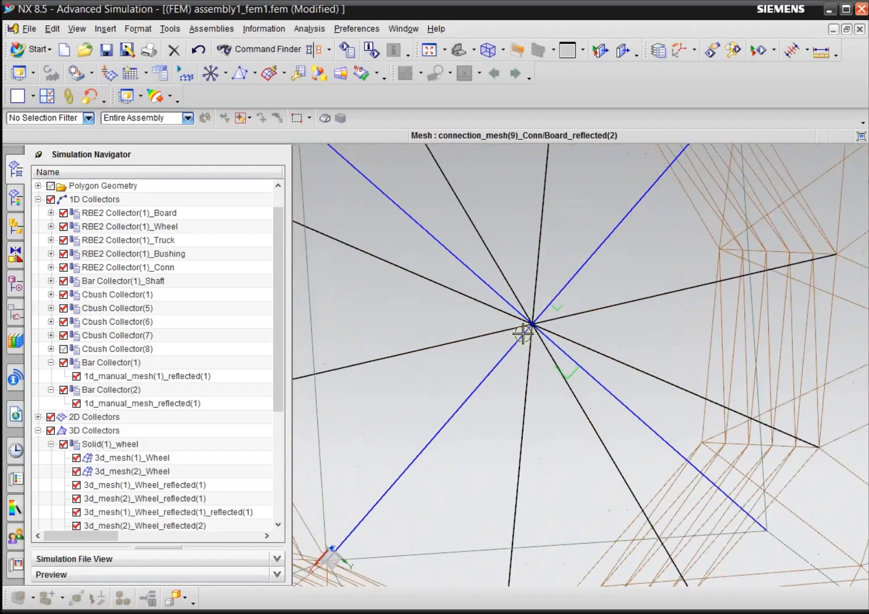
scroll(575, 361, up, 3)
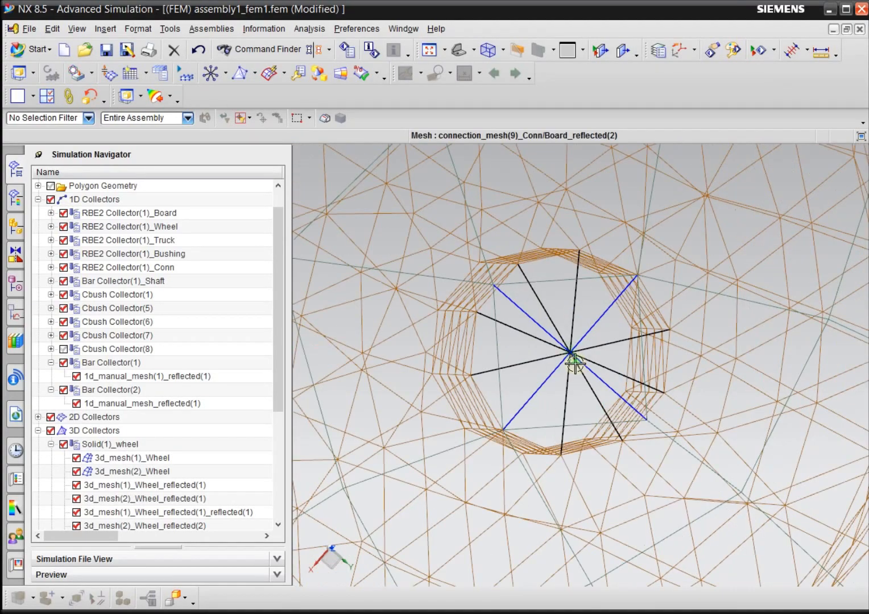
scroll(574, 364, up, 3)
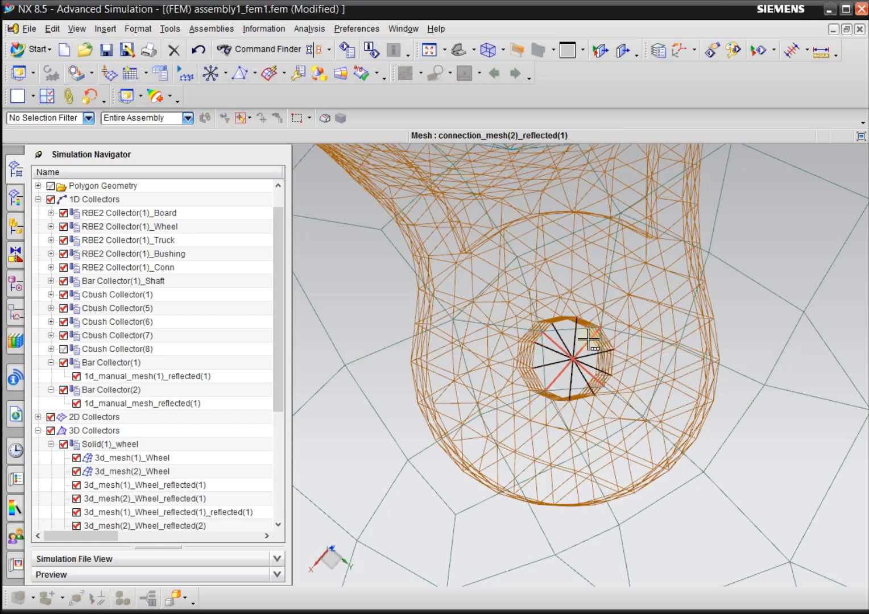
Select a bolt-hole spider and zoom in closely to examine its centre node.
scroll(593, 342, down, 5)
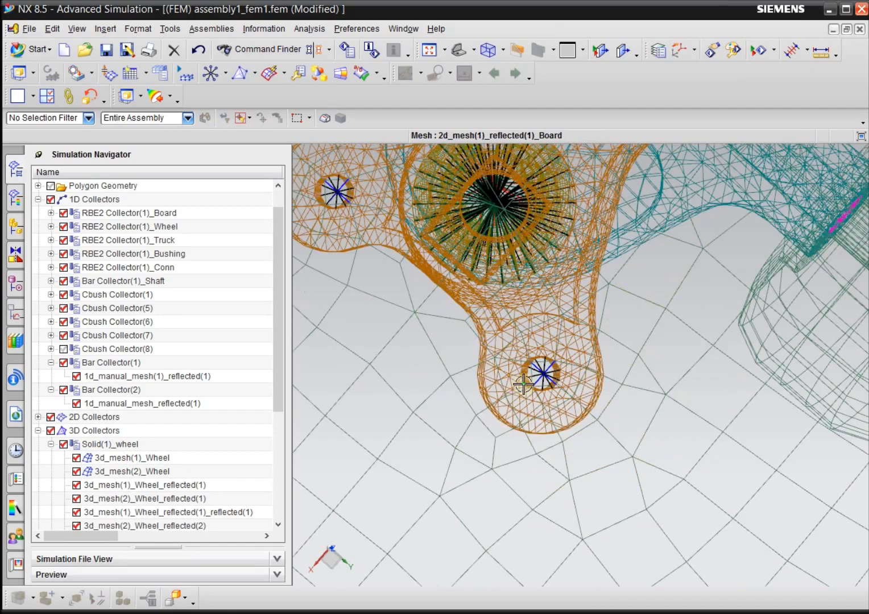
middle_drag(787, 519, 784, 513)
scroll(421, 394, up, 10)
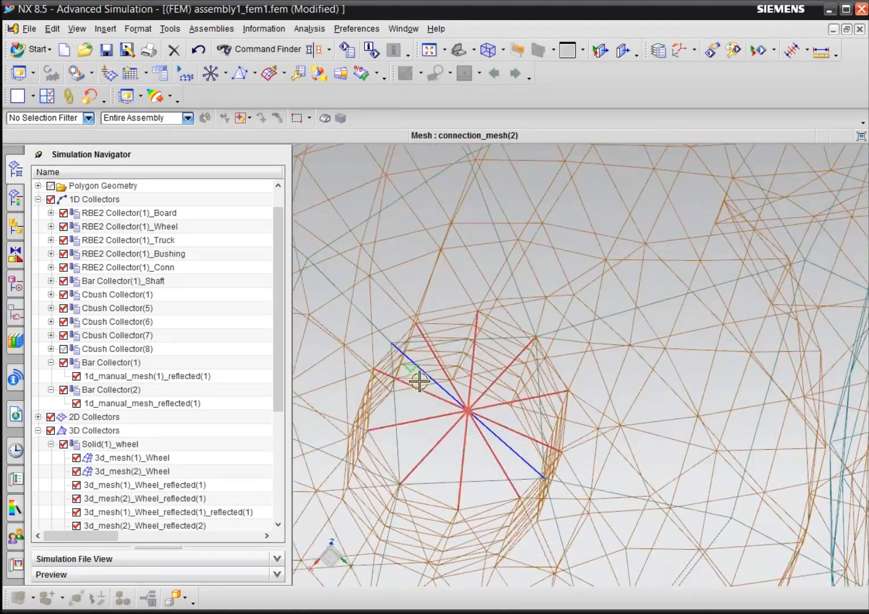
click(468, 407)
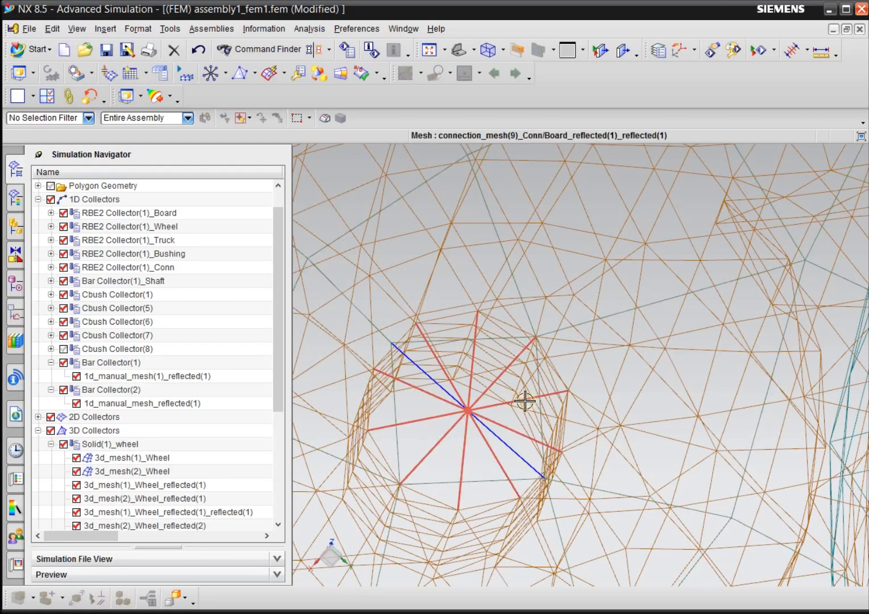
scroll(452, 440, up, 4)
scroll(511, 365, up, 3)
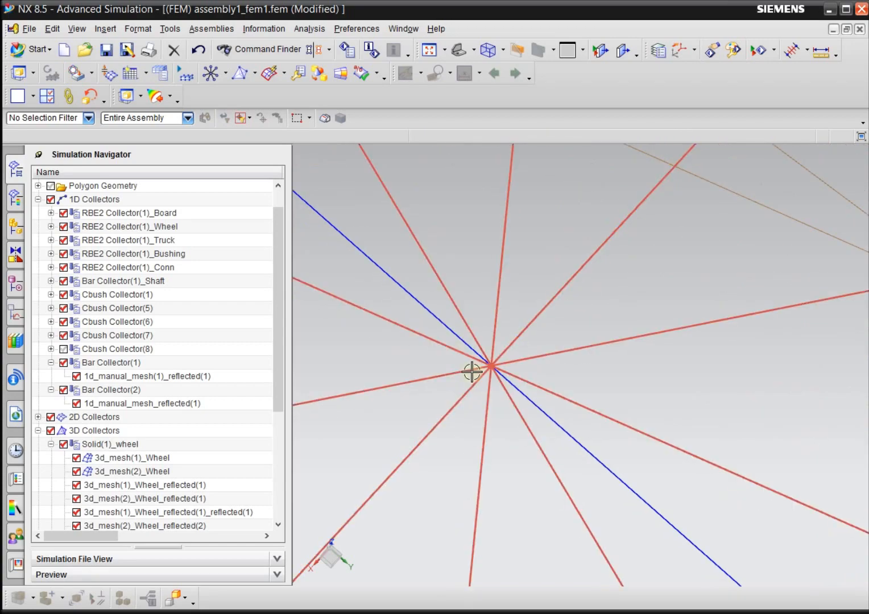
middle_drag(495, 371, 566, 280)
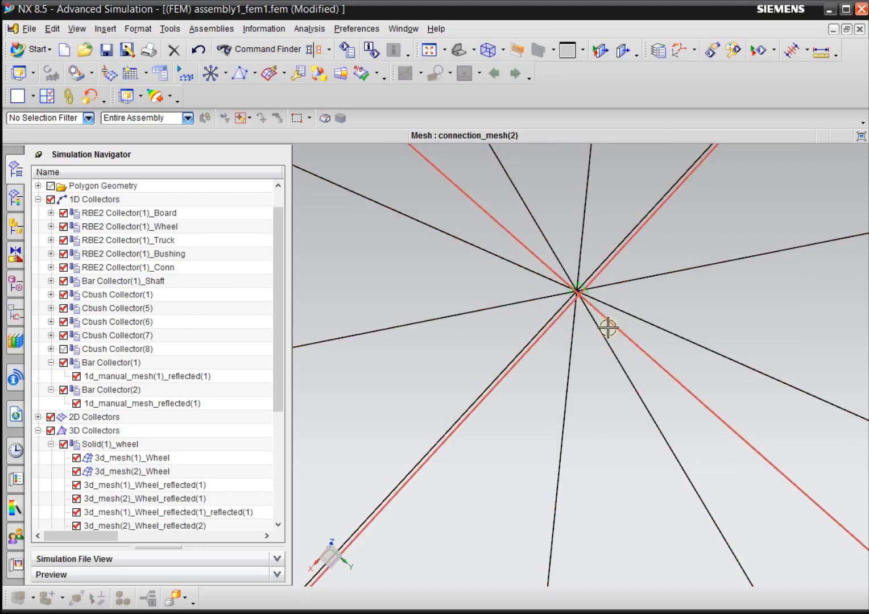
mouse_move(551, 358)
middle_down()
mouse_move(563, 339)
mouse_move(549, 323)
mouse_move(555, 331)
mouse_move(543, 287)
middle_up()
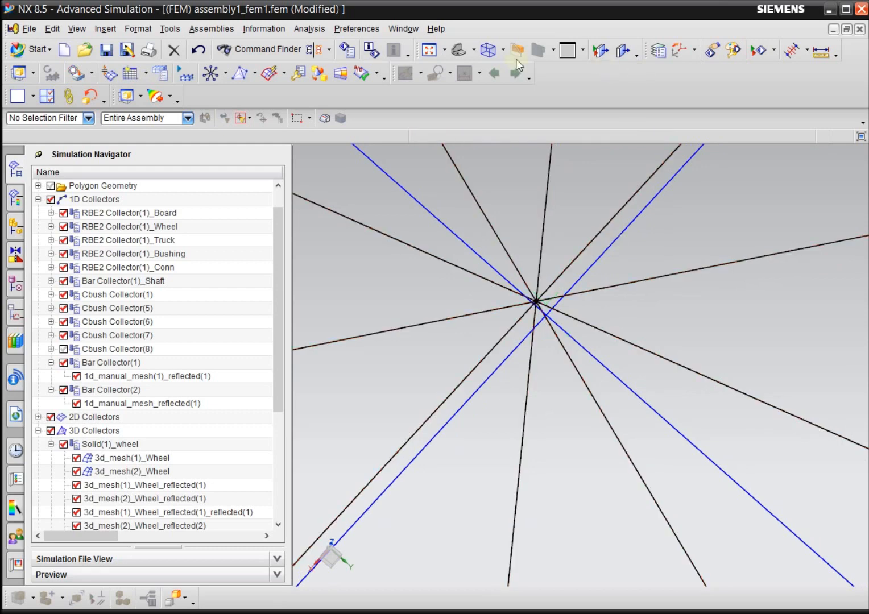
Measure the distance between the spider's centre node and the neighbouring node in the bolt hole.
click(821, 51)
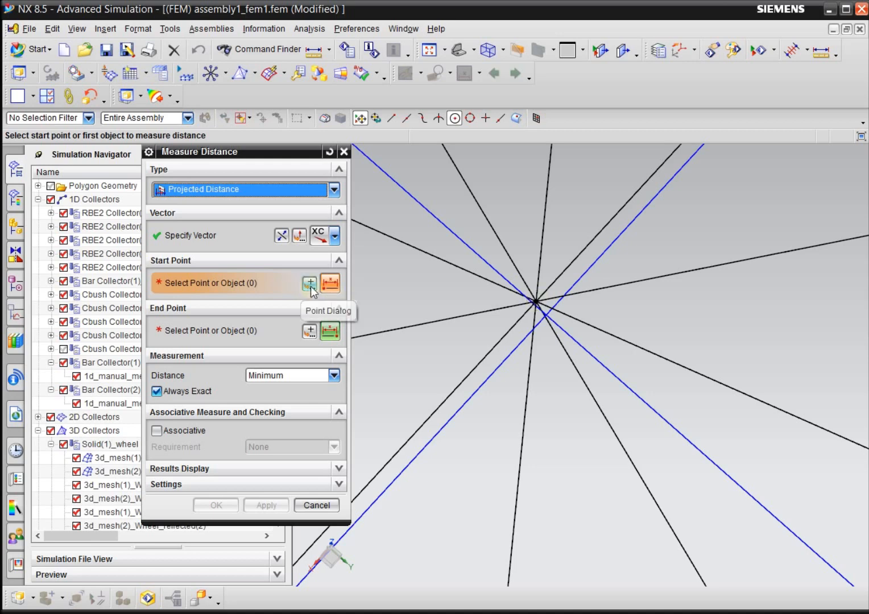
click(335, 236)
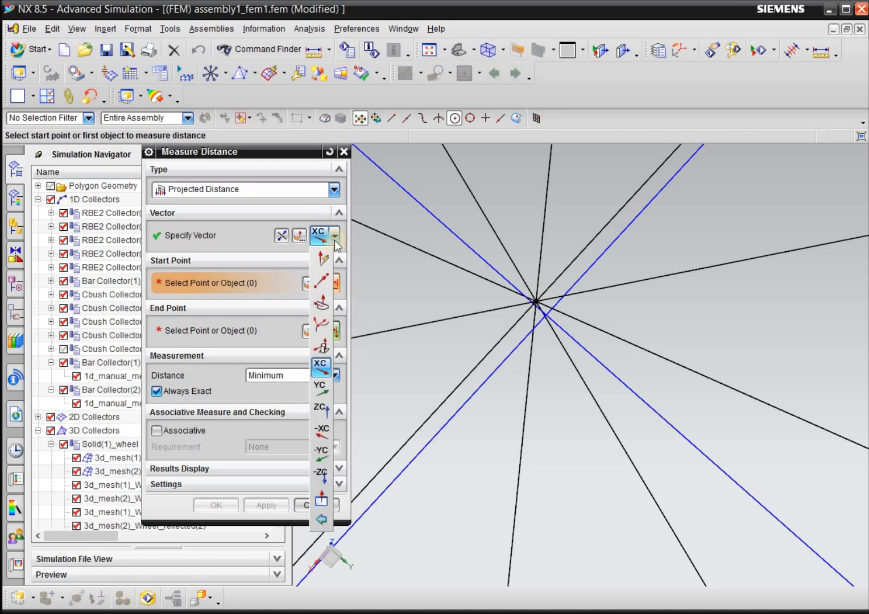
click(334, 190)
click(323, 206)
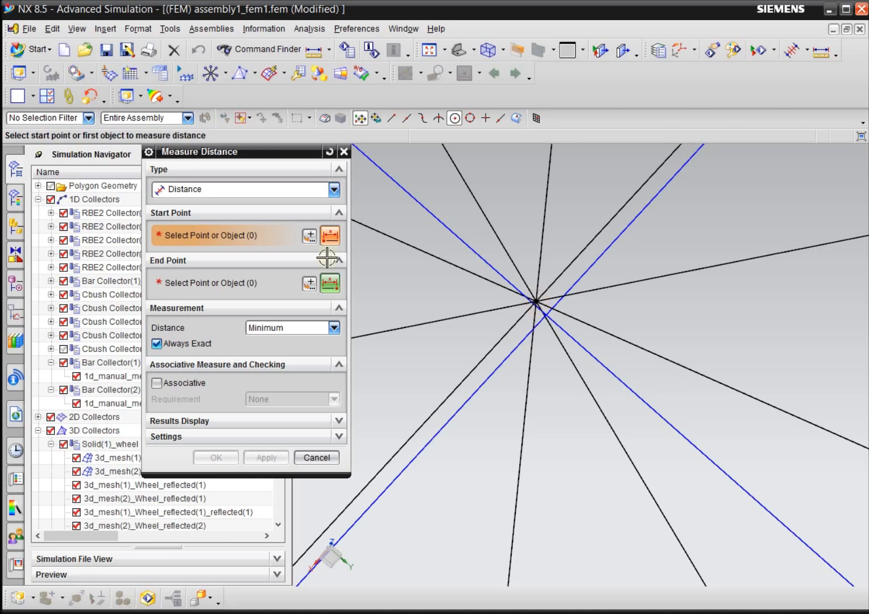
click(310, 237)
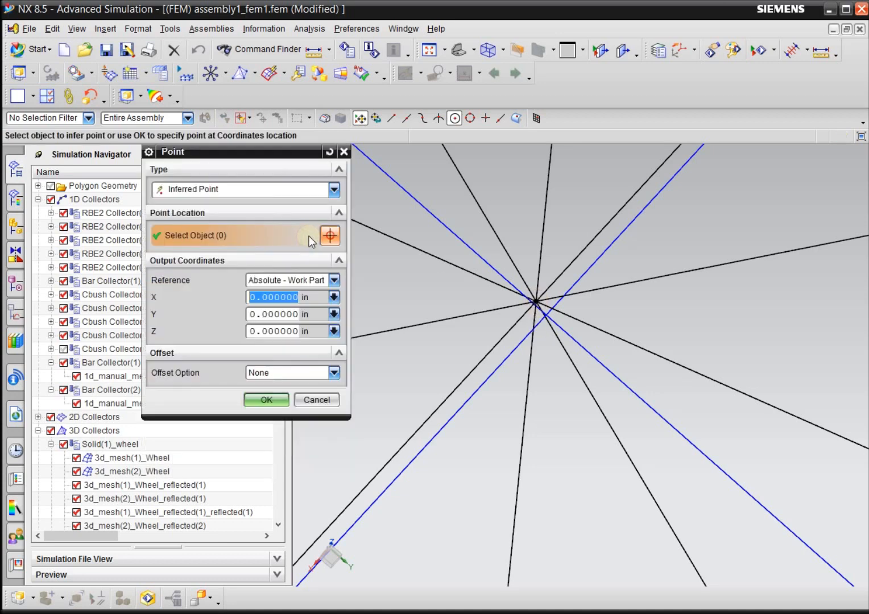
click(536, 301)
click(273, 400)
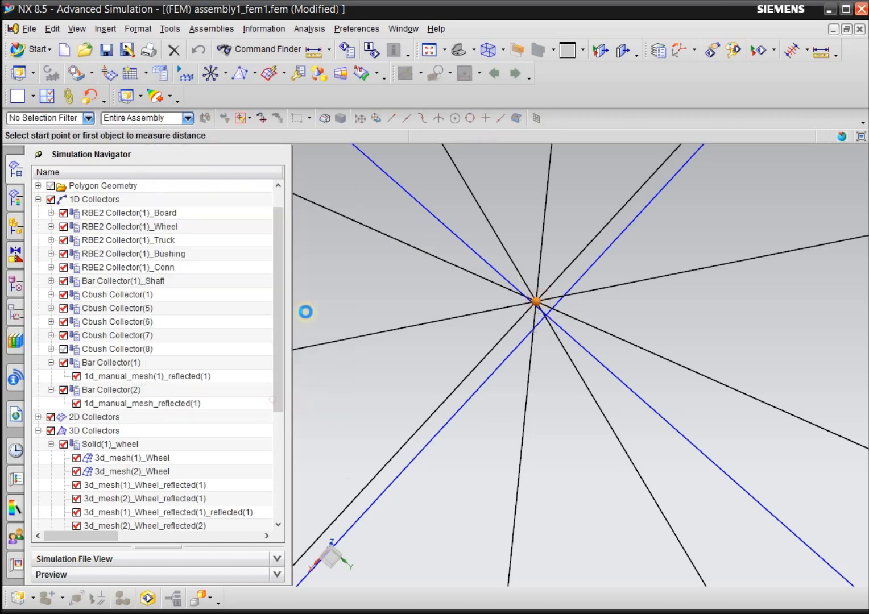
click(310, 284)
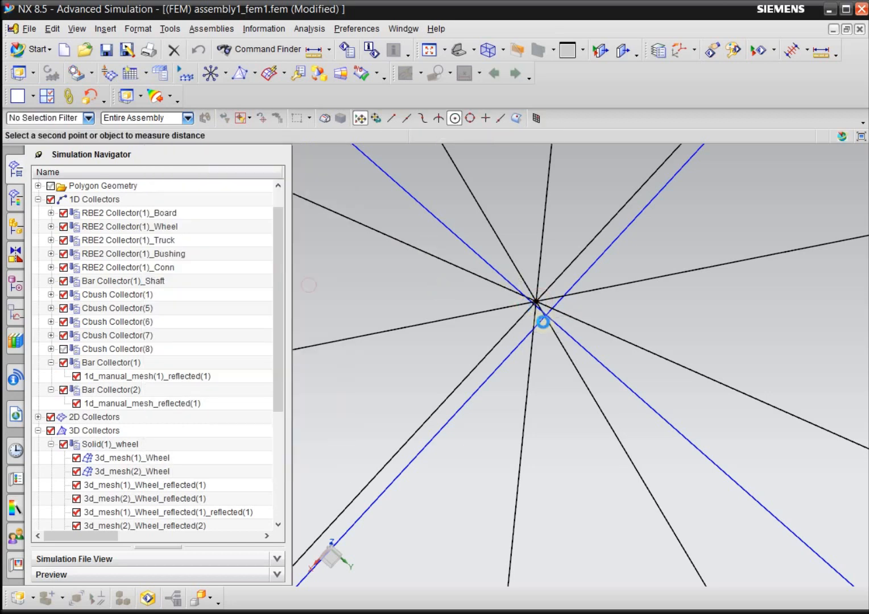
click(546, 314)
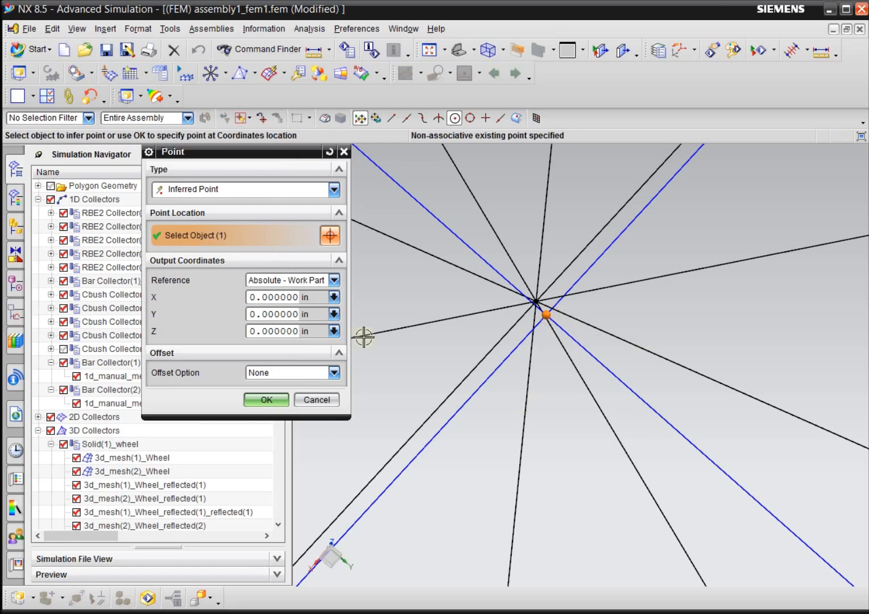
click(279, 401)
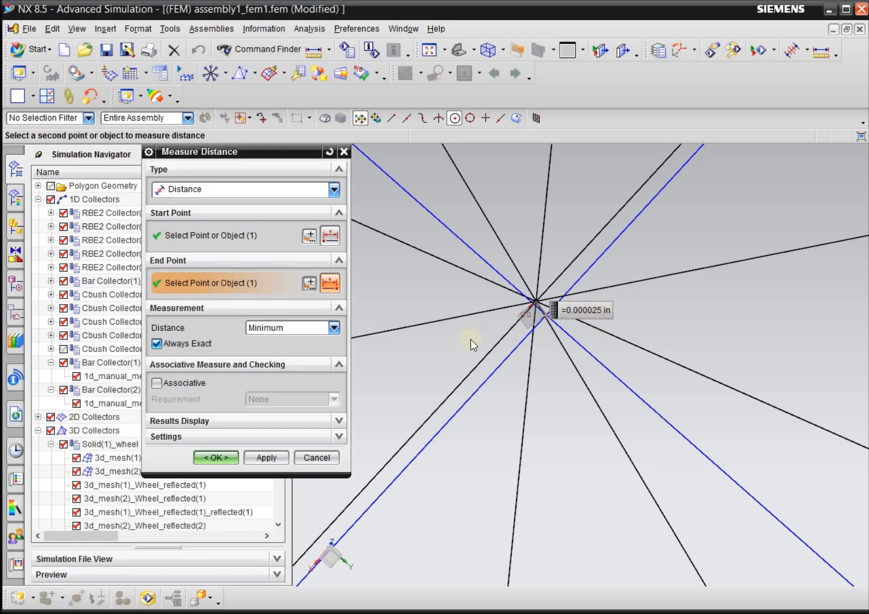
click(314, 454)
Zoom out and rotate to examine the whole skateboard mesh with both truck assemblies.
scroll(480, 413, down, 9)
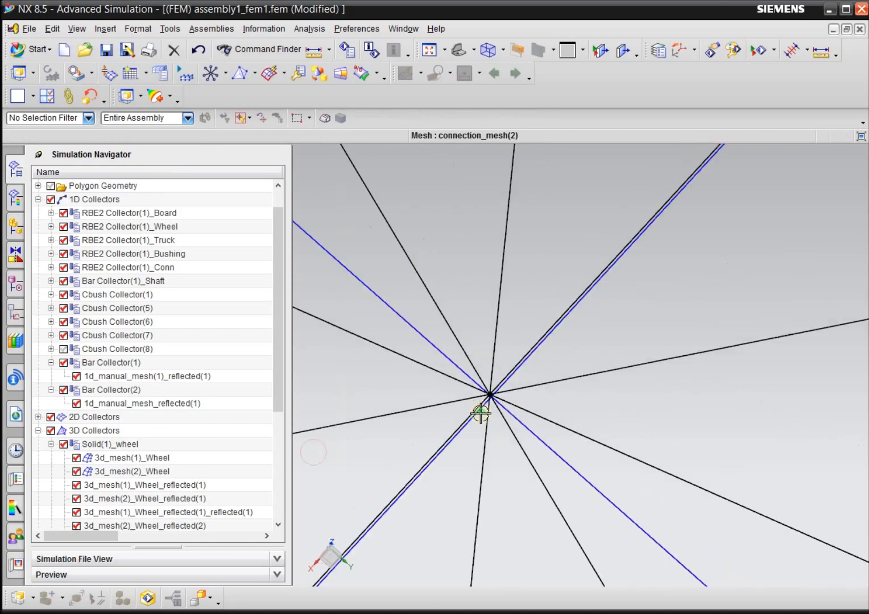
scroll(766, 254, down, 4)
scroll(631, 313, down, 4)
scroll(459, 427, down, 8)
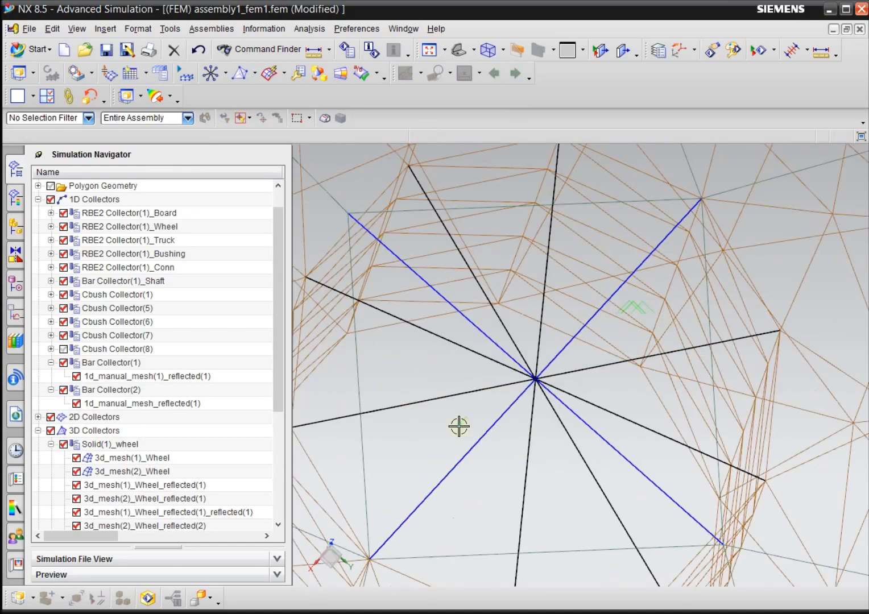
scroll(459, 433, down, 3)
scroll(501, 358, down, 6)
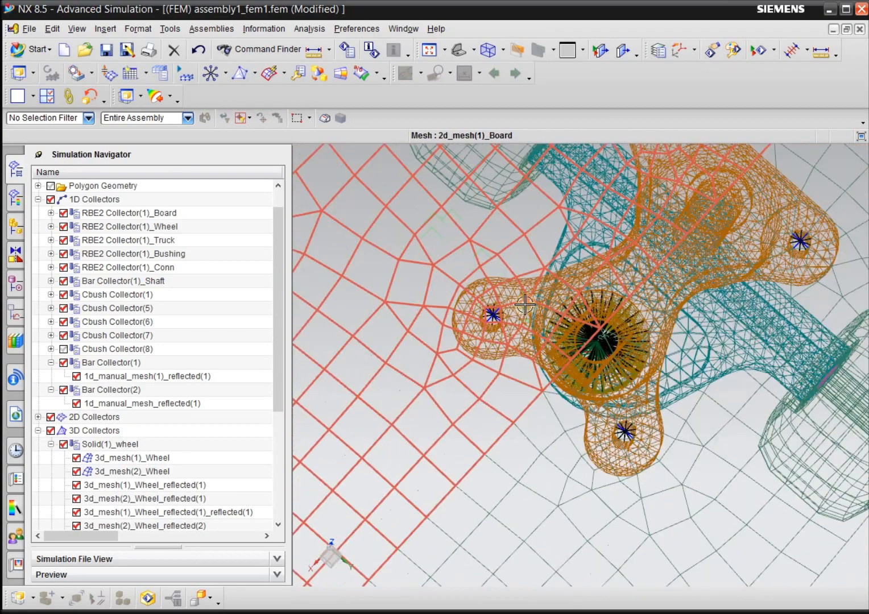
scroll(502, 358, down, 3)
middle_drag(522, 396, 706, 480)
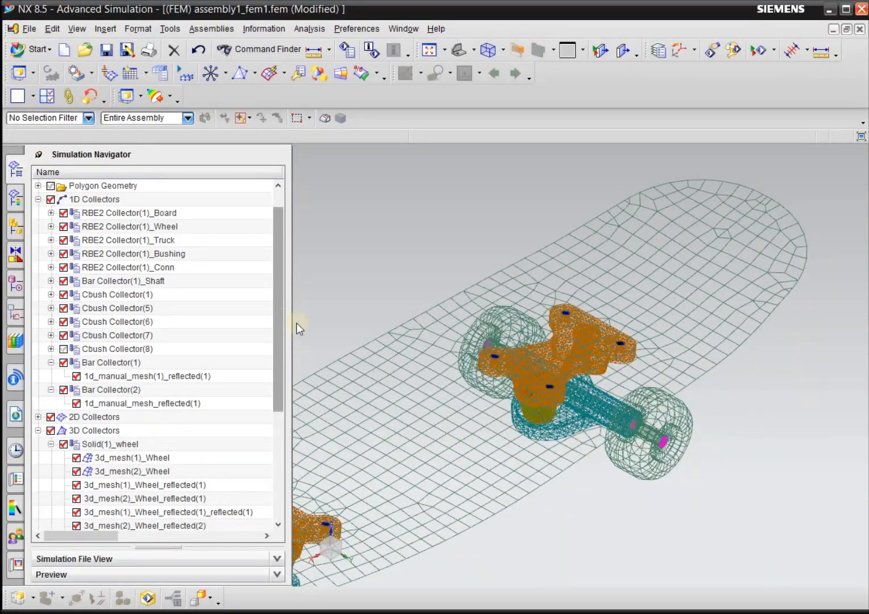
scroll(748, 376, down, 3)
scroll(488, 447, up, 4)
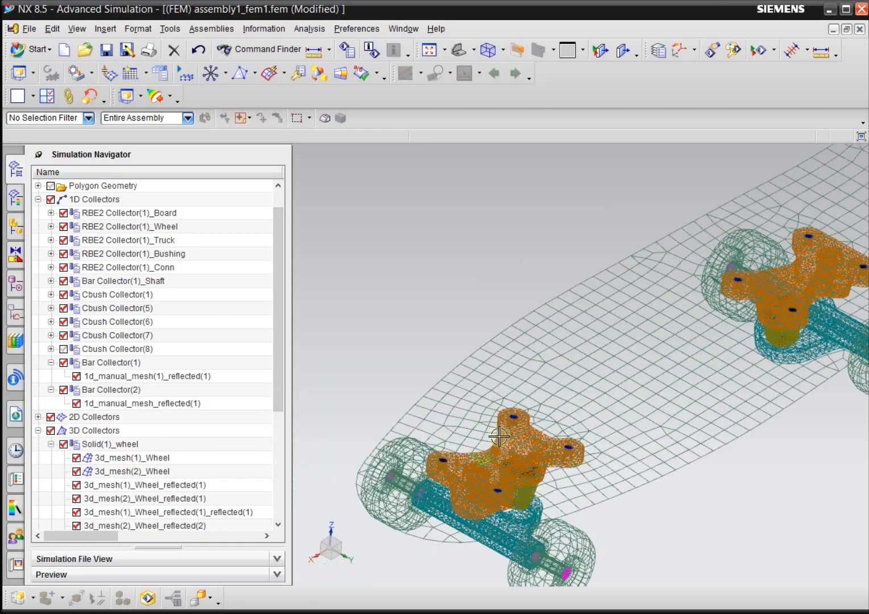
scroll(506, 418, up, 3)
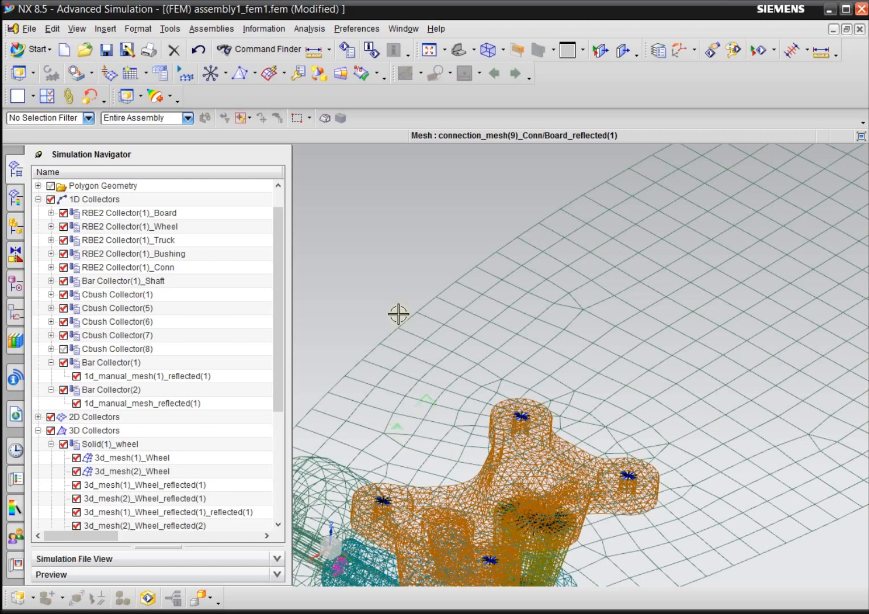
scroll(376, 308, down, 3)
scroll(368, 351, down, 5)
scroll(404, 351, up, 4)
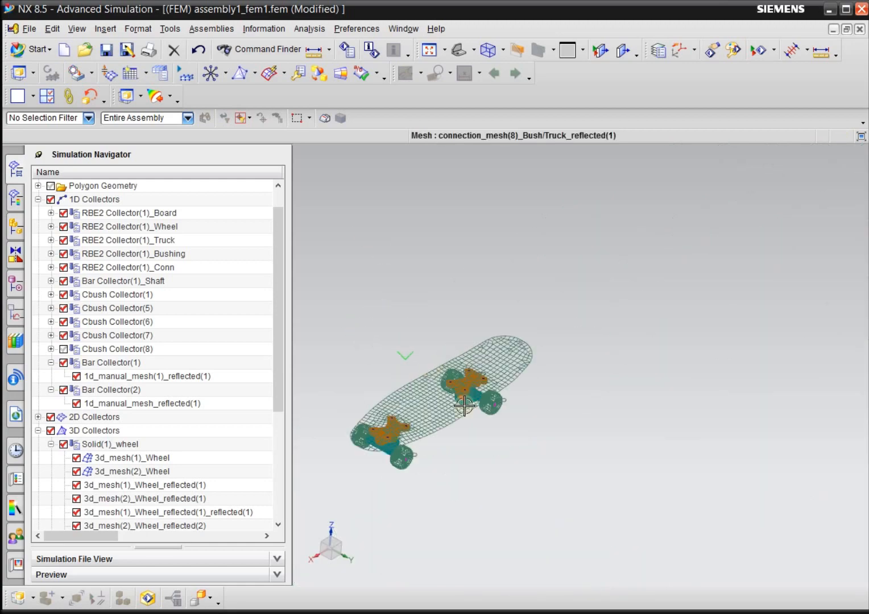
scroll(139, 254, down, 1)
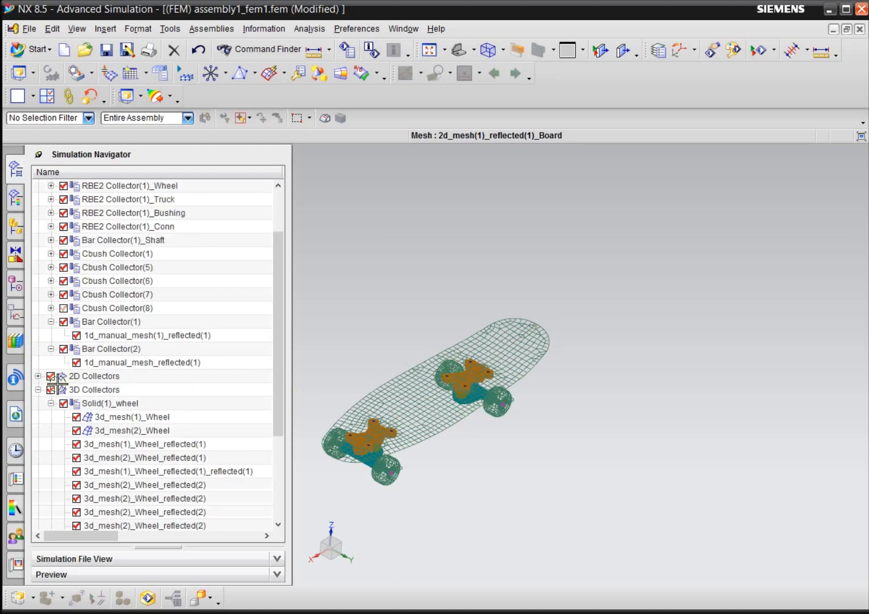
Hide the 3D and 2D collectors so only the 1D connection elements are displayed.
click(50, 390)
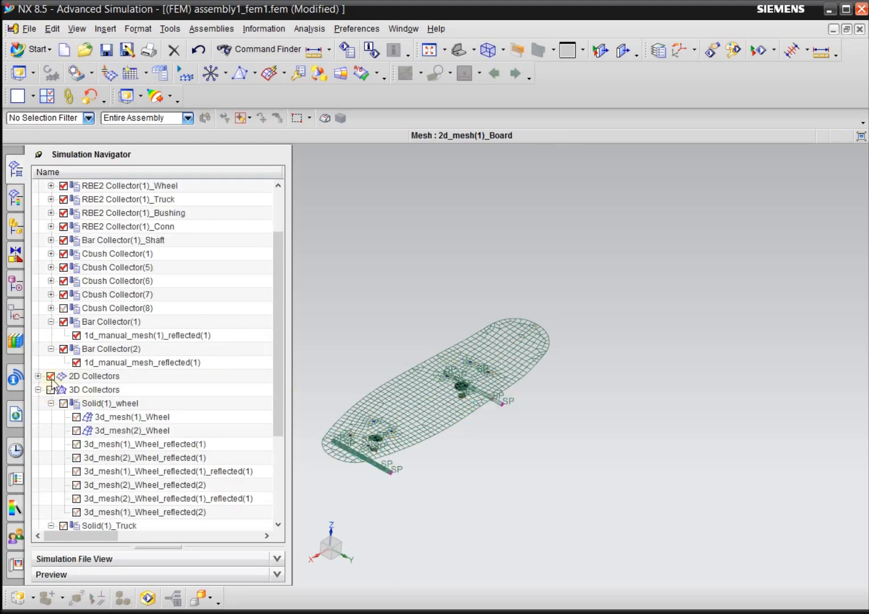
click(50, 377)
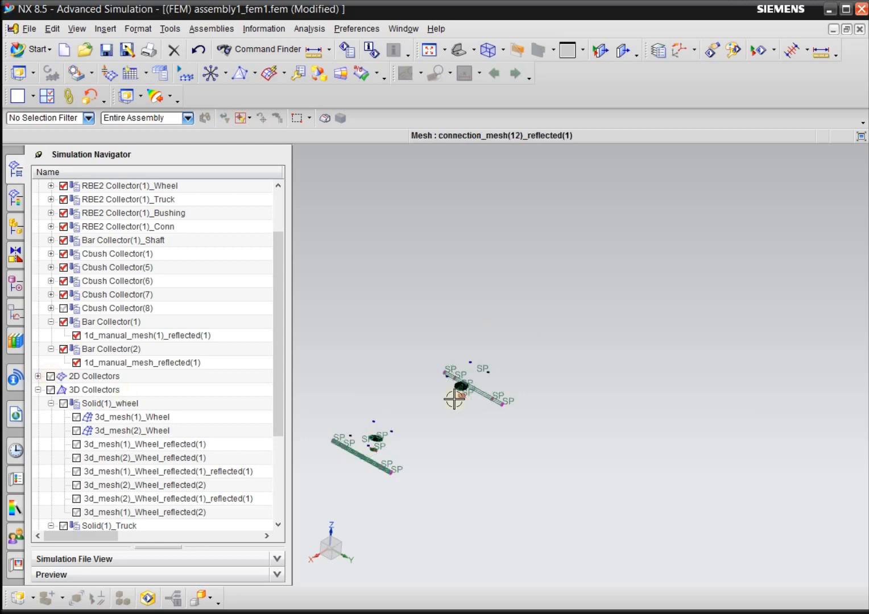
scroll(455, 401, up, 5)
scroll(803, 369, down, 3)
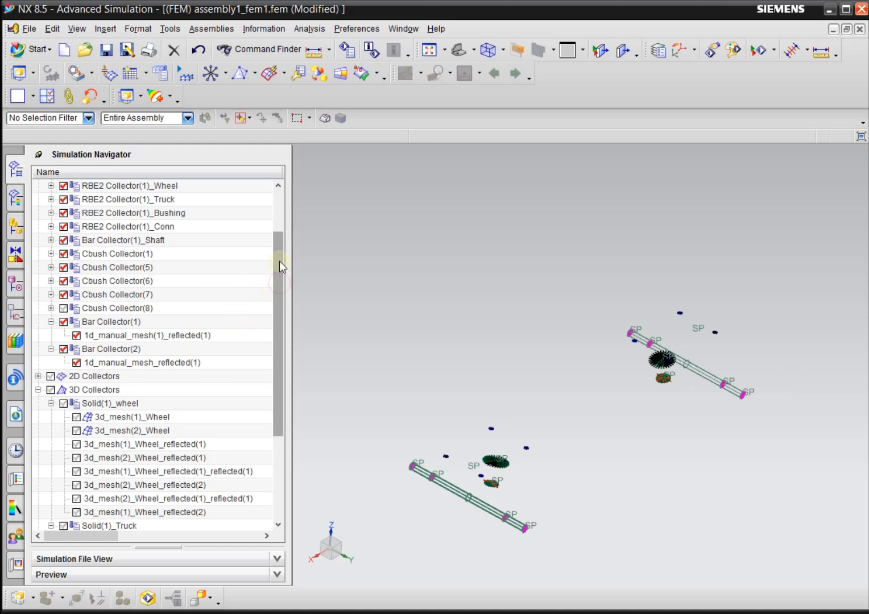
drag(279, 262, 286, 206)
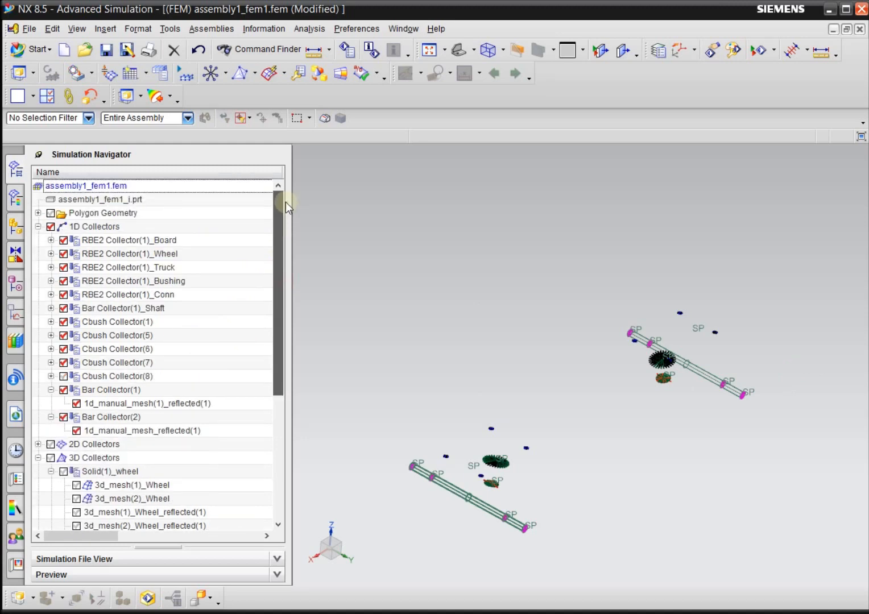
Expand Cbush Collector(8) and turn on its display to show its manual meshes.
click(51, 376)
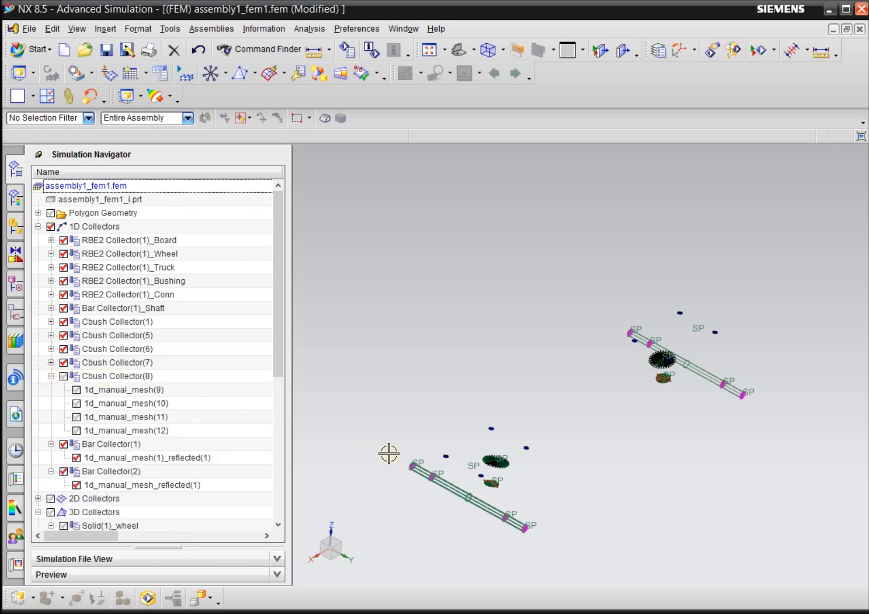
scroll(461, 474, up, 3)
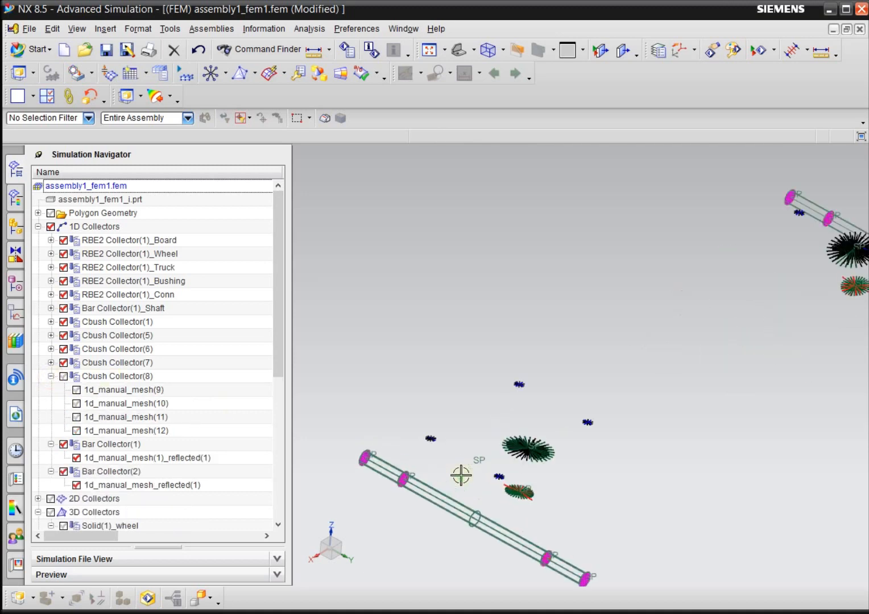
click(64, 377)
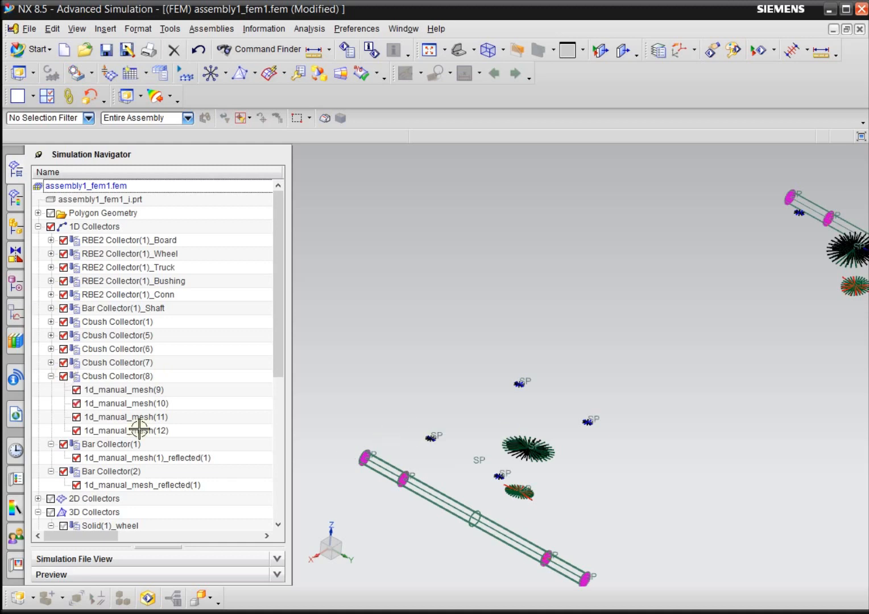
middle_drag(464, 388, 640, 320)
click(49, 227)
click(49, 227)
Zoom and rotate around the 1D spiders, bars and bushings of both trucks to inspect them.
scroll(756, 279, up, 3)
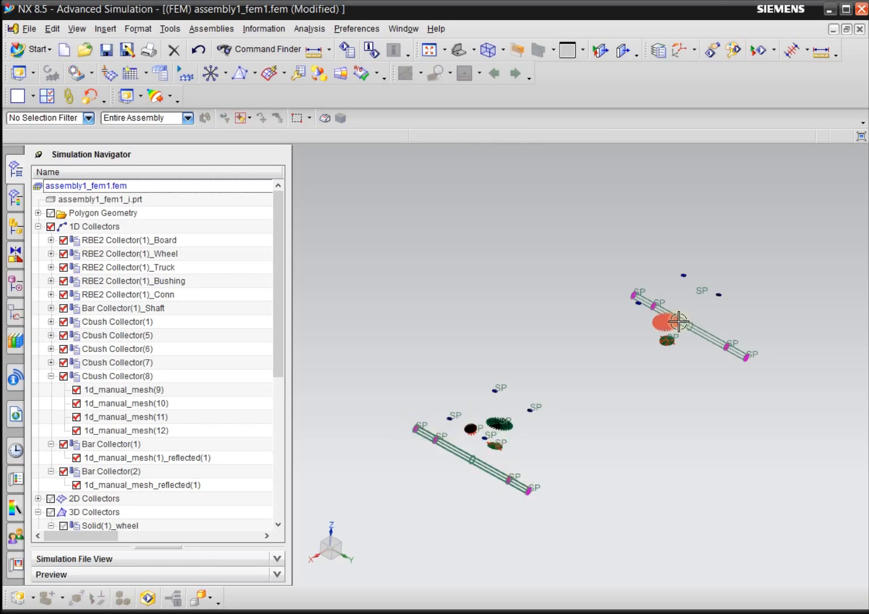
scroll(731, 295, up, 2)
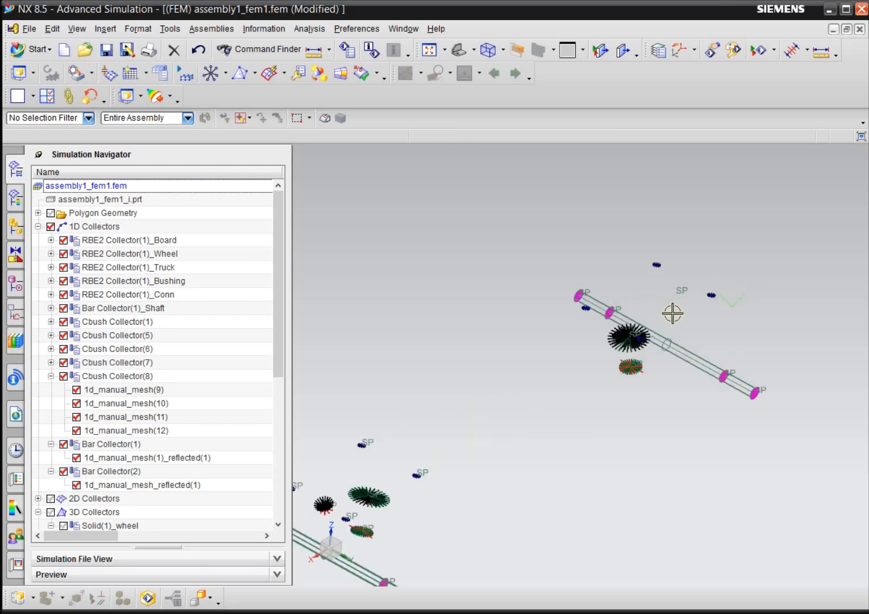
scroll(694, 318, down, 1)
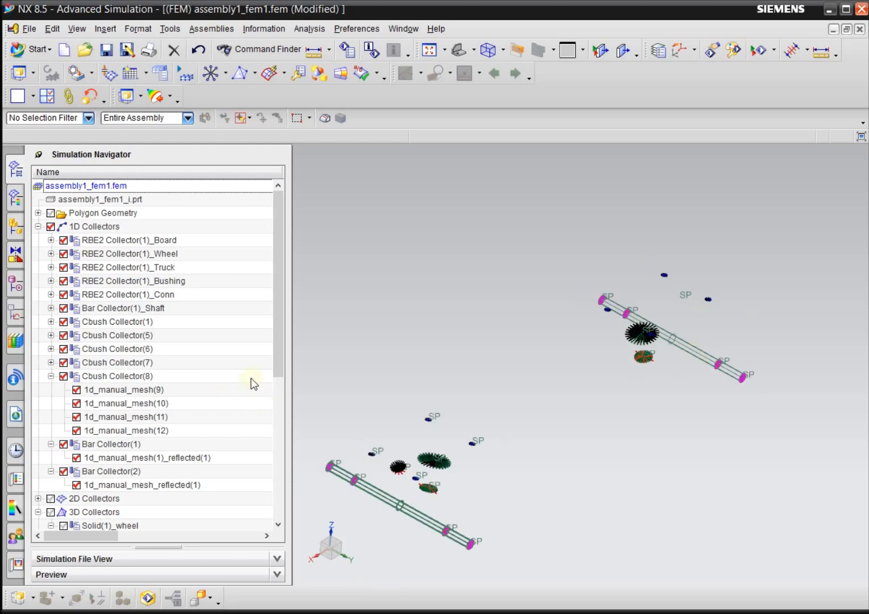
middle_drag(523, 503, 499, 492)
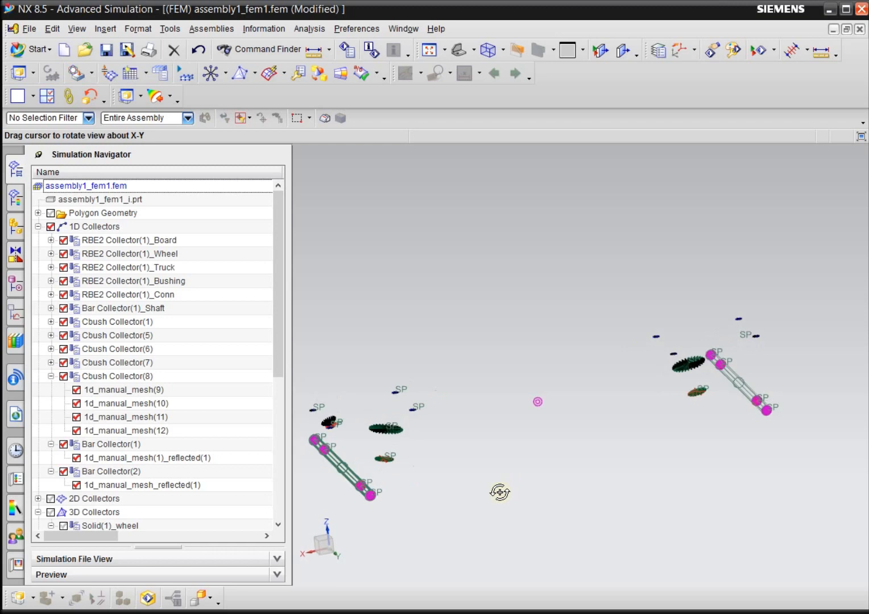
scroll(739, 433, down, 2)
scroll(739, 373, up, 6)
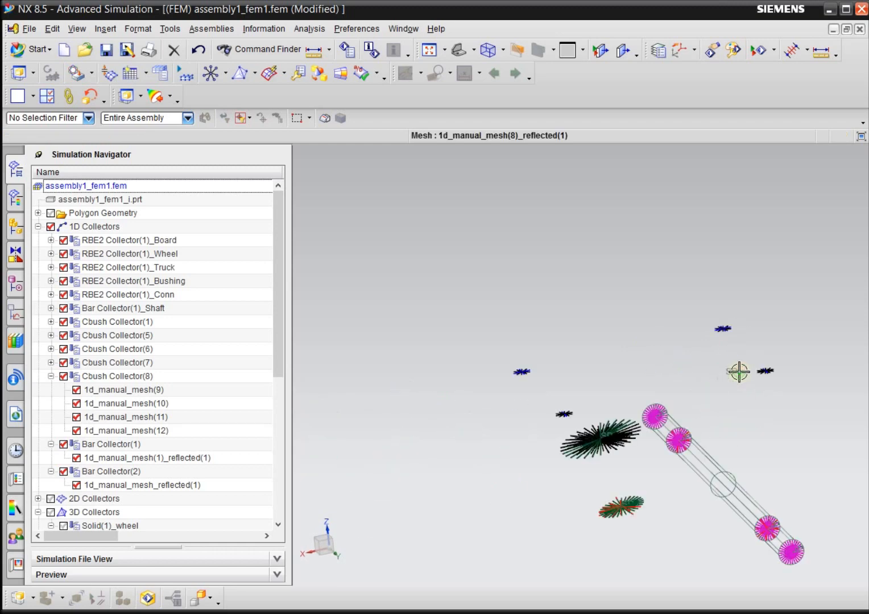
scroll(762, 402, down, 4)
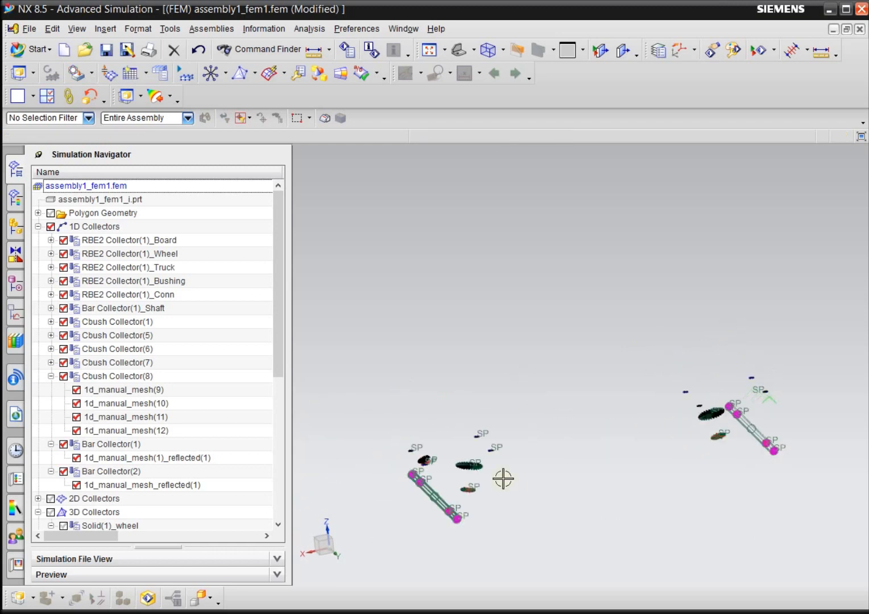
middle_drag(536, 516, 553, 530)
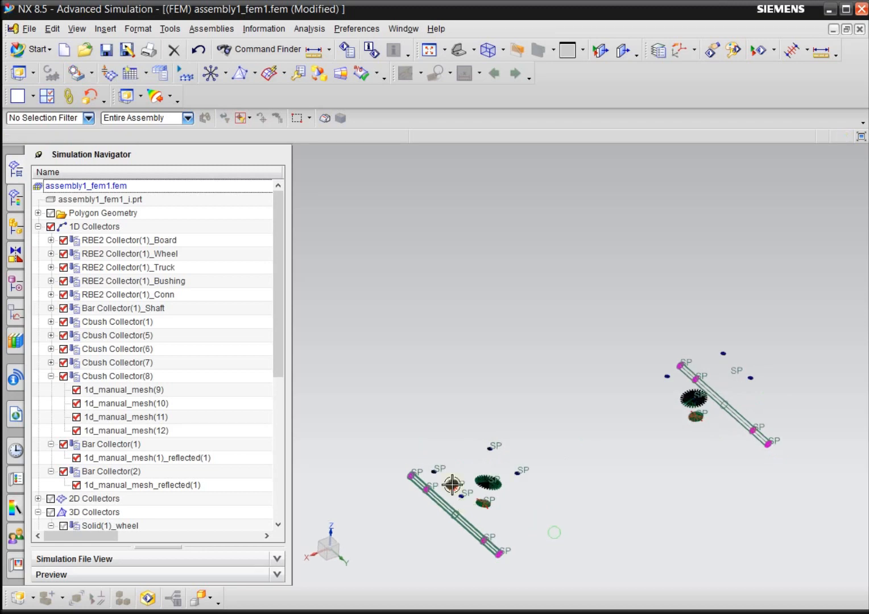
scroll(449, 483, up, 5)
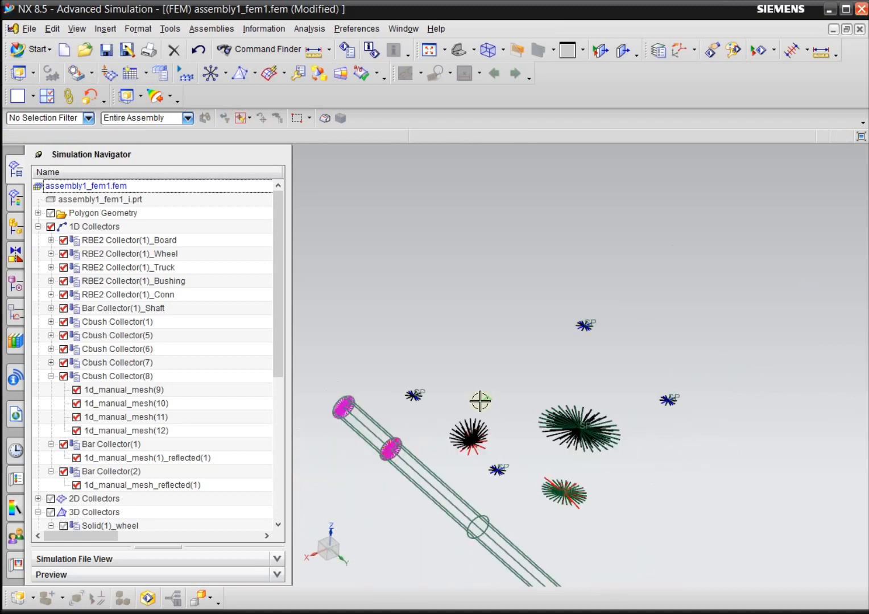
scroll(398, 371, down, 2)
scroll(654, 439, down, 3)
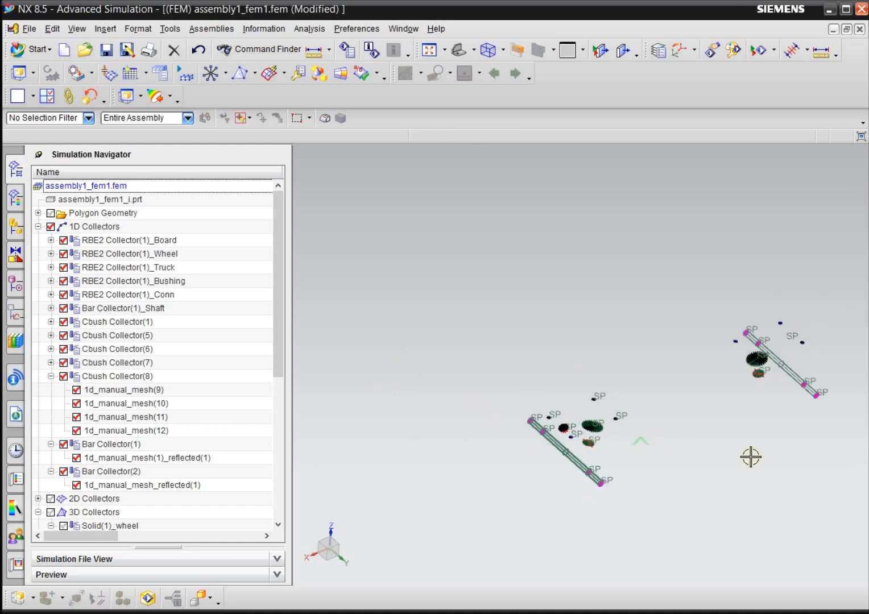
Undo the copy-and-reflect of the truck assembly meshes and toggle the 1D collectors' display.
click(199, 51)
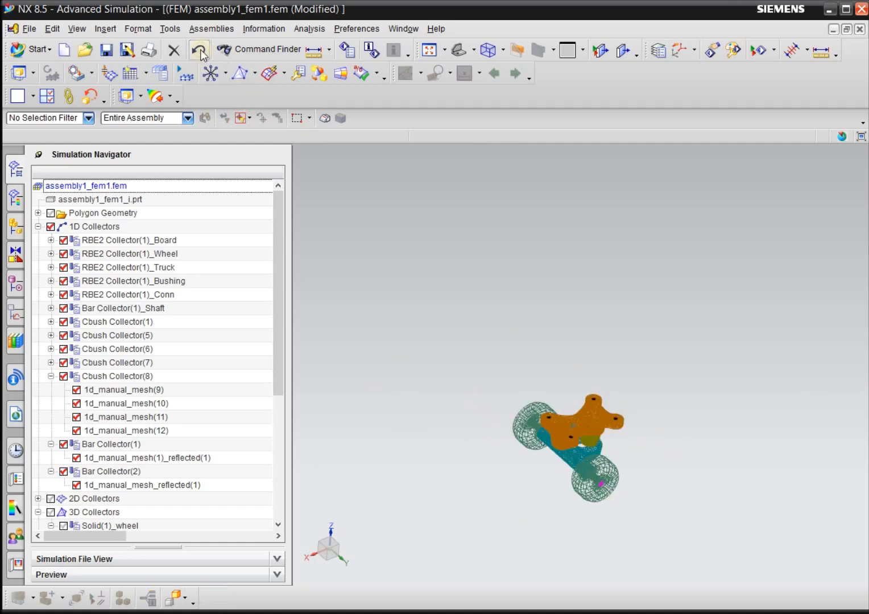
scroll(336, 330, up, 3)
scroll(363, 297, down, 1)
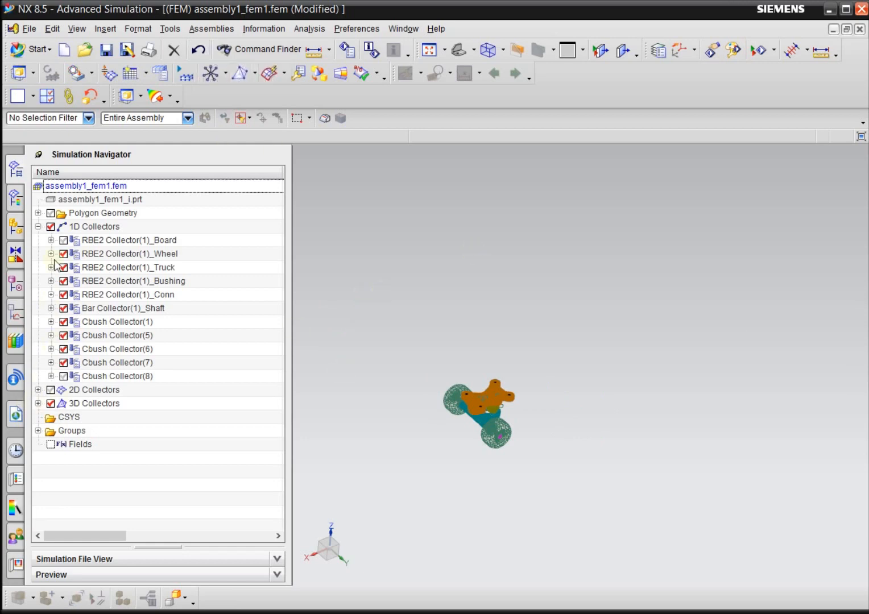
click(52, 229)
click(52, 229)
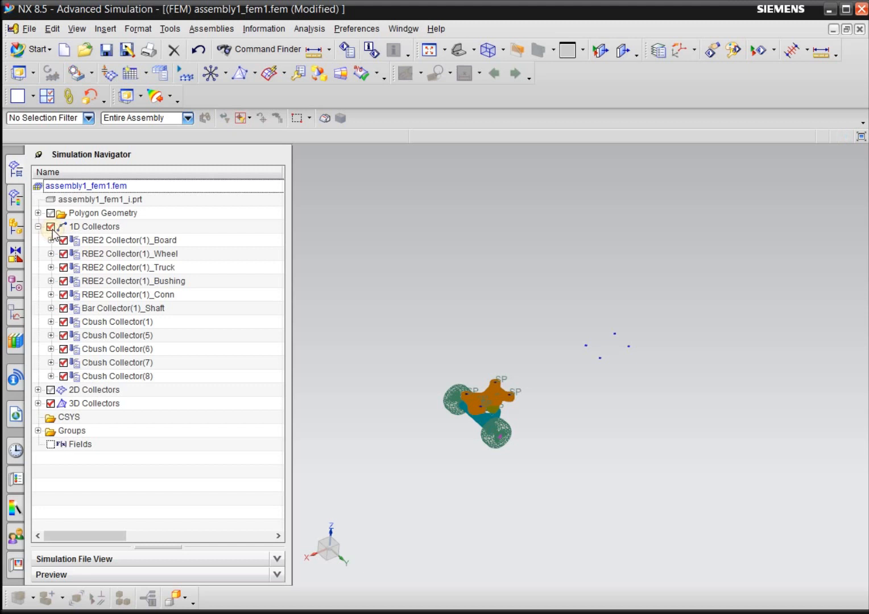
Redisplay the 1D collectors, expand Cbush Collector(8) and hide its four manual meshes.
click(51, 228)
click(50, 404)
click(52, 403)
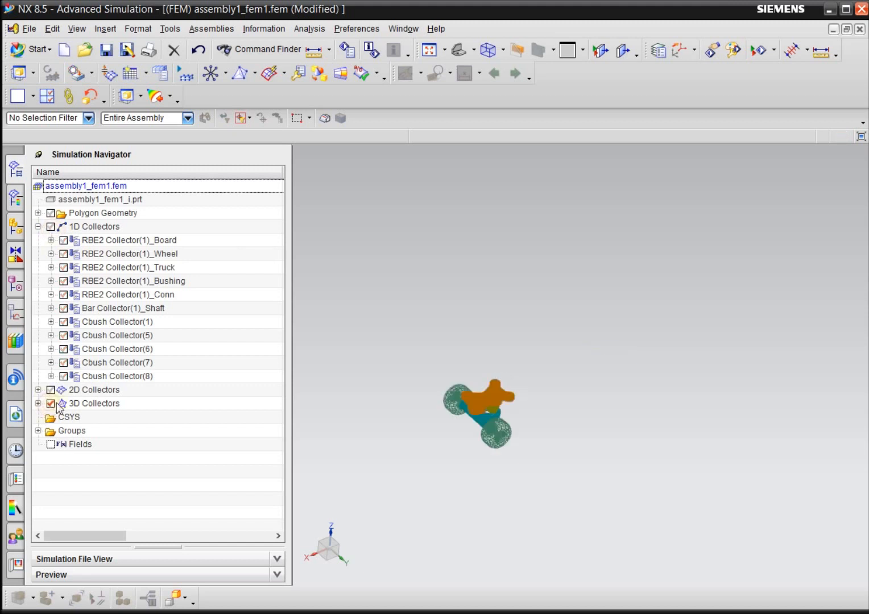
click(51, 228)
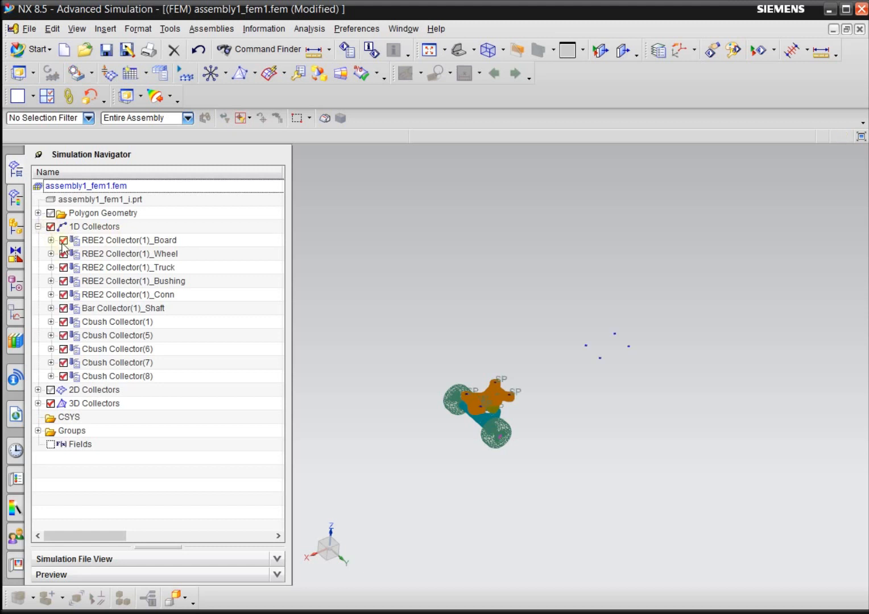
click(51, 363)
click(51, 363)
click(52, 377)
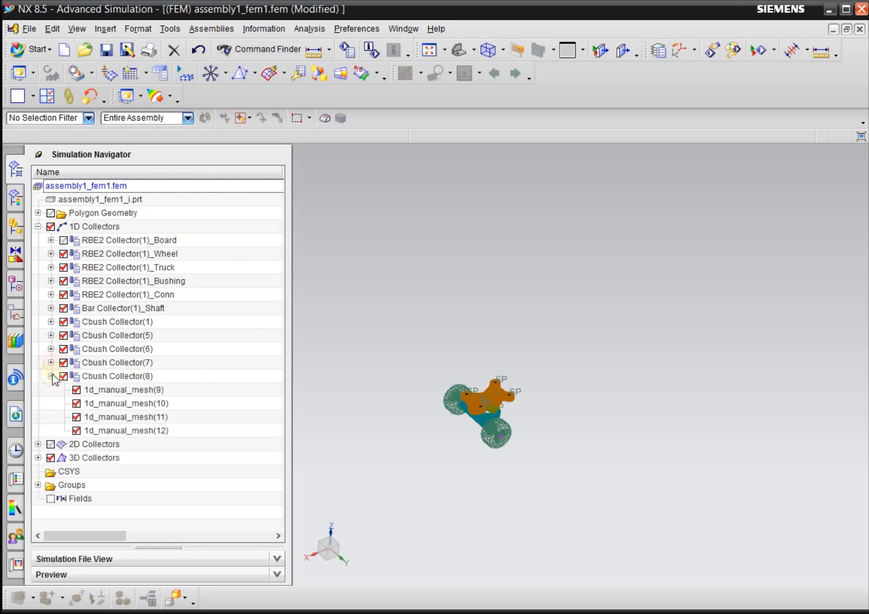
scroll(523, 392, up, 5)
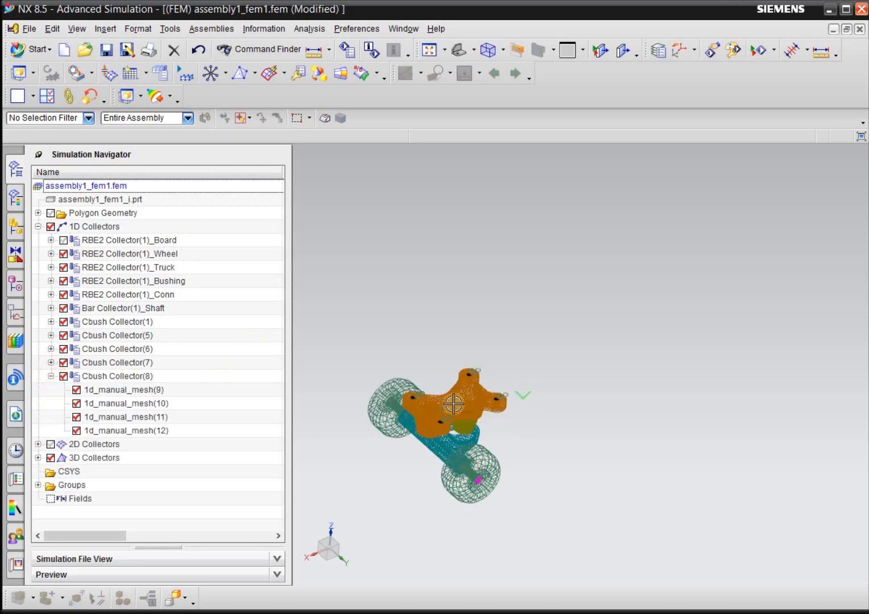
click(63, 377)
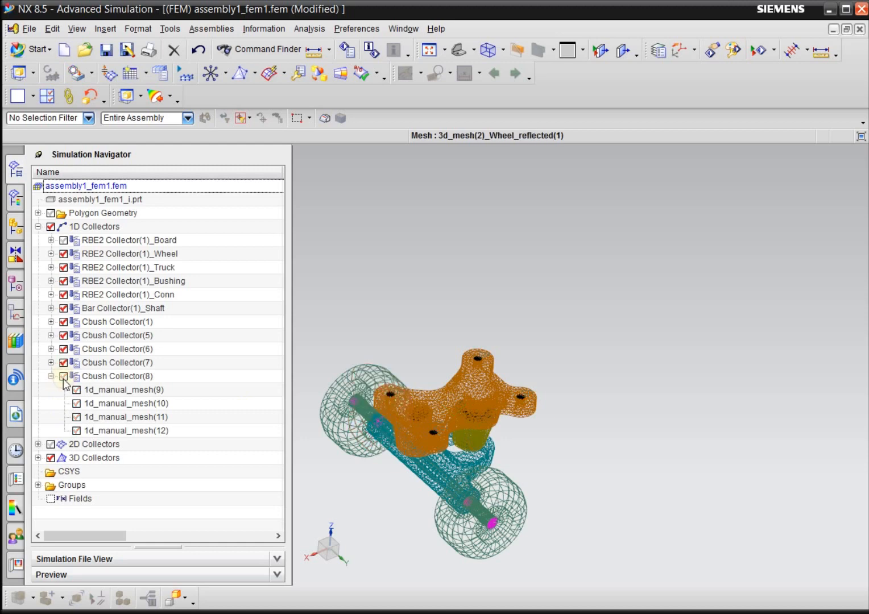
Copy and reflect all elements of the truck assembly across the XC plane to create the second truck.
scroll(653, 382, down, 1)
mouse_move(386, 494)
middle_down()
mouse_move(376, 458)
mouse_move(391, 482)
mouse_move(380, 492)
middle_up()
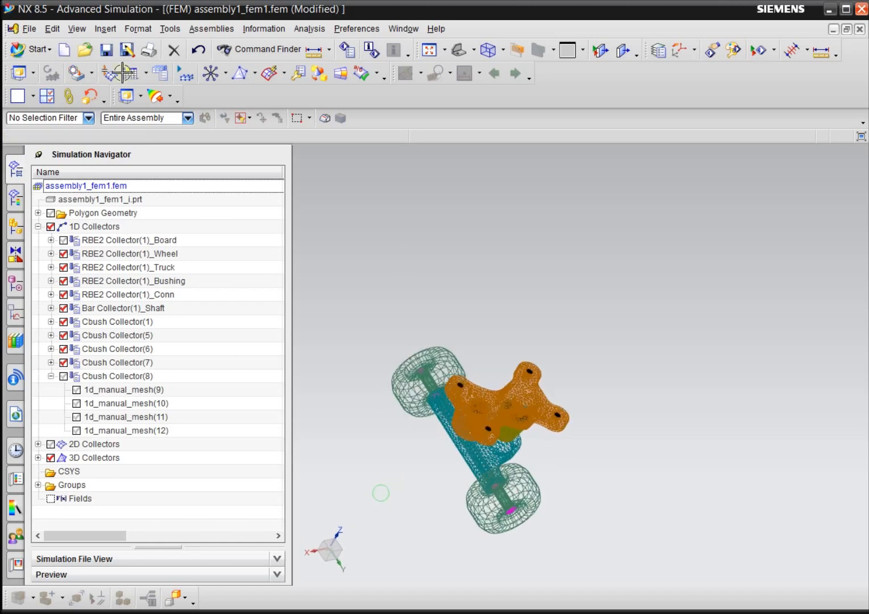
click(105, 28)
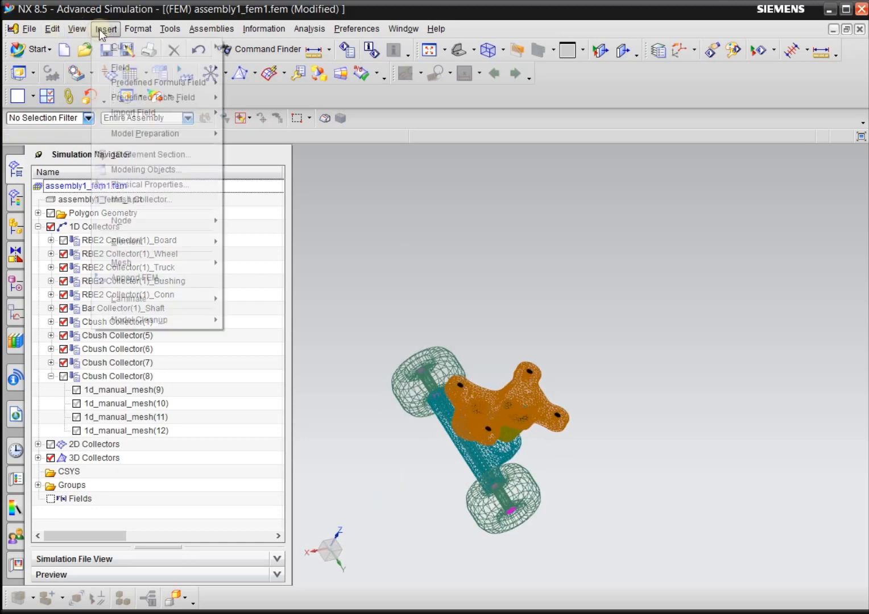
mouse_move(178, 245)
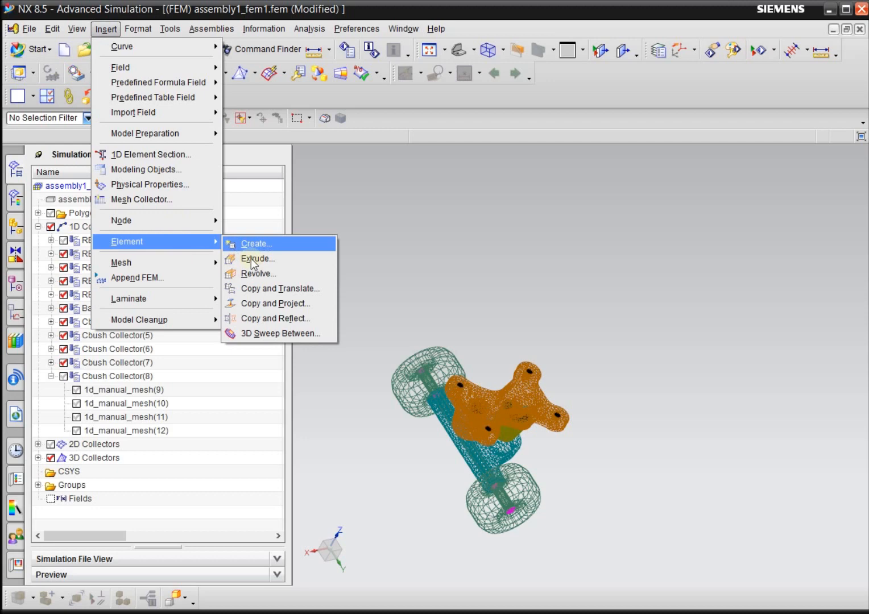
click(282, 321)
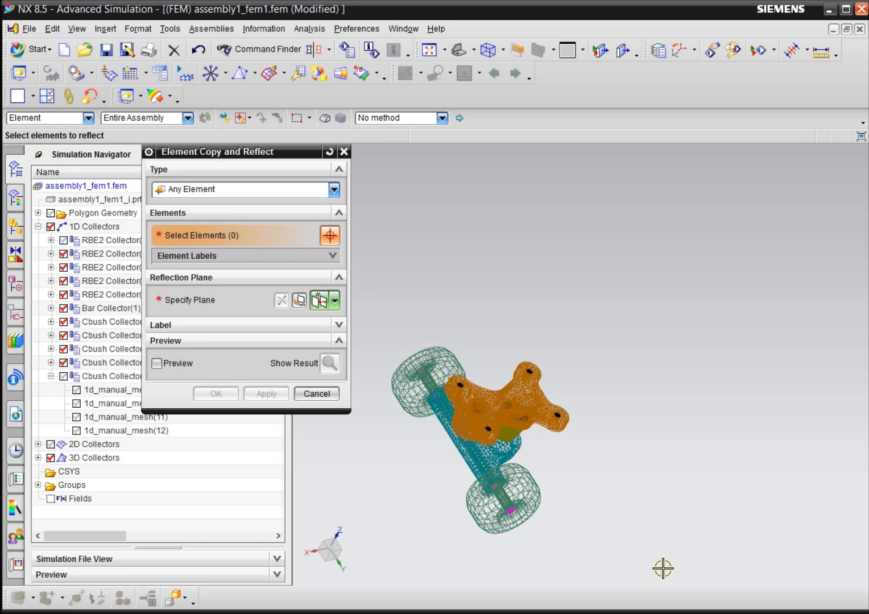
drag(663, 567, 682, 572)
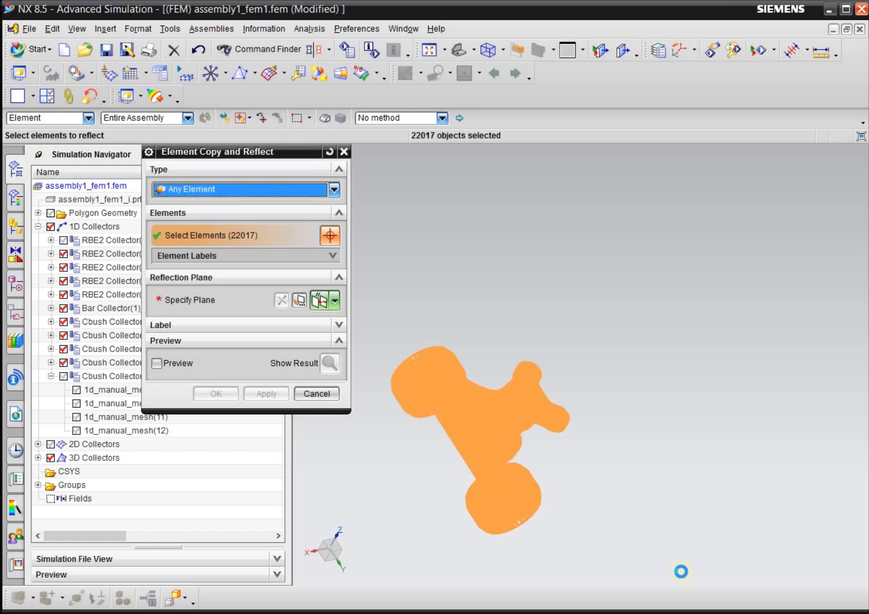
drag(369, 300, 636, 552)
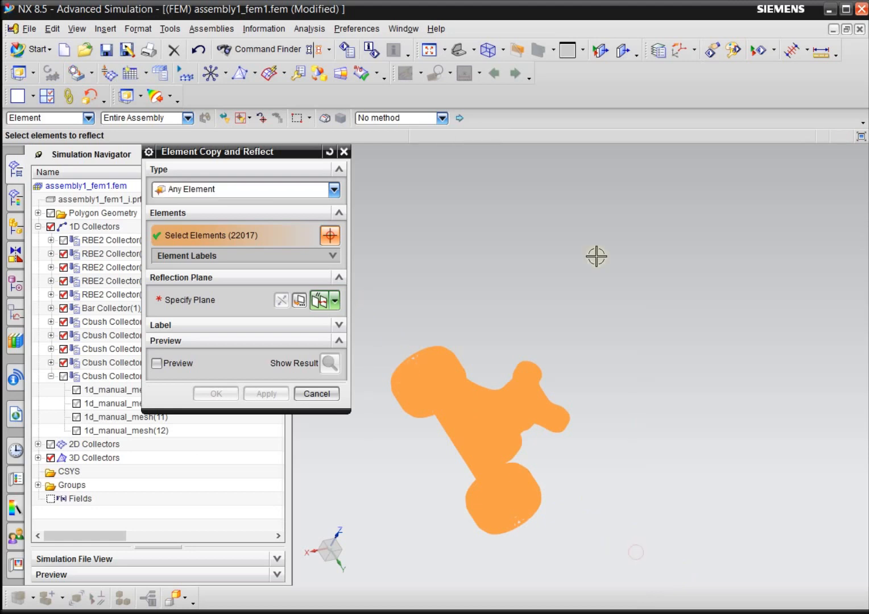
click(333, 303)
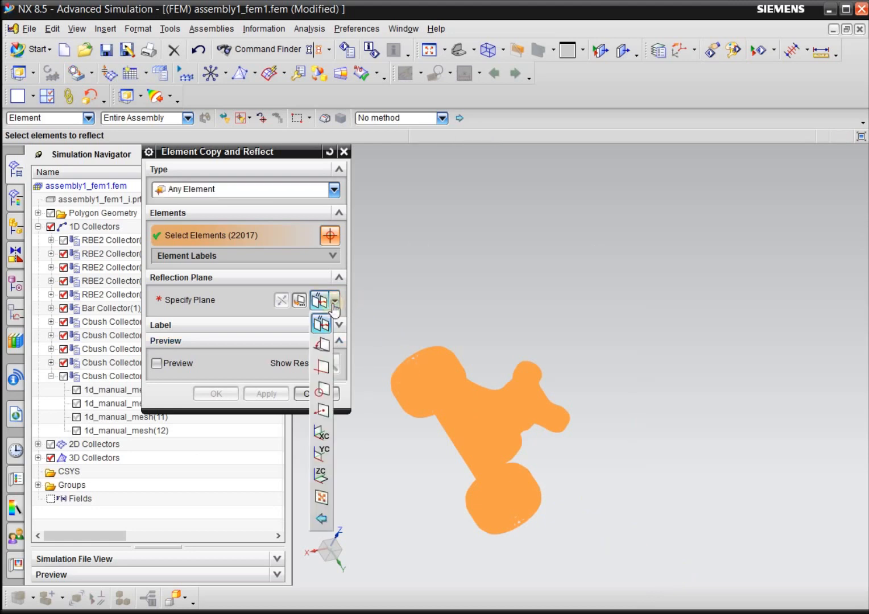
click(323, 435)
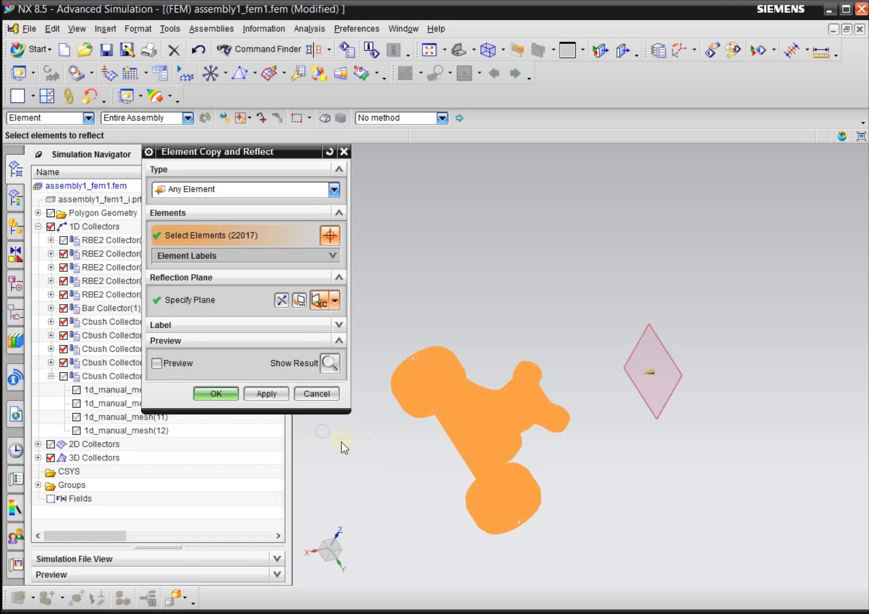
click(223, 397)
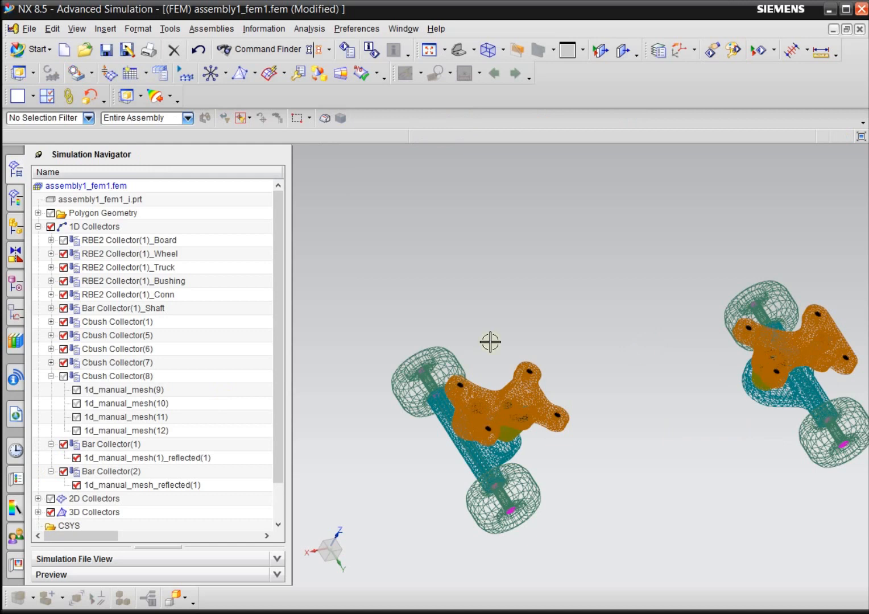
Hide the 3D collectors and zoom in to inspect the reflected shaft bars, spiders and bushings.
click(50, 512)
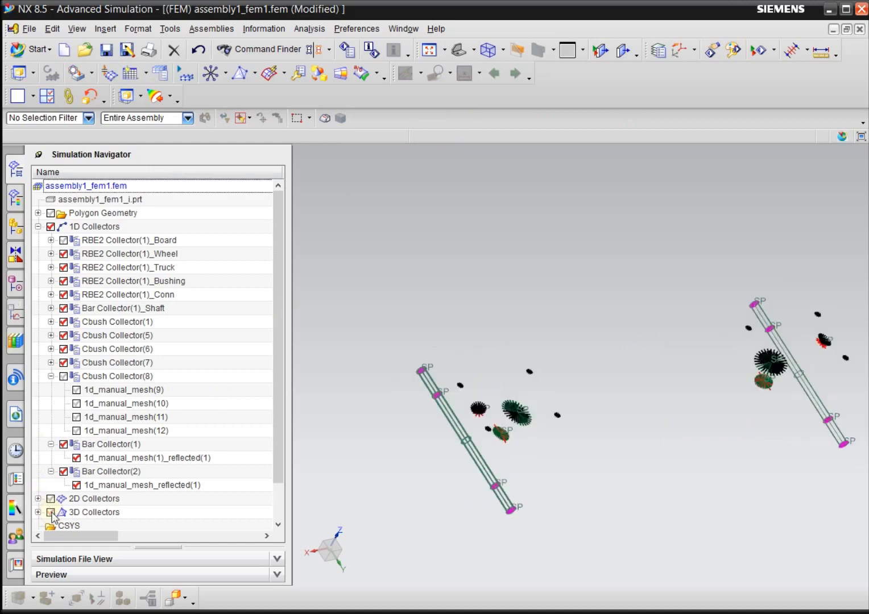
scroll(479, 353, down, 2)
scroll(715, 357, up, 5)
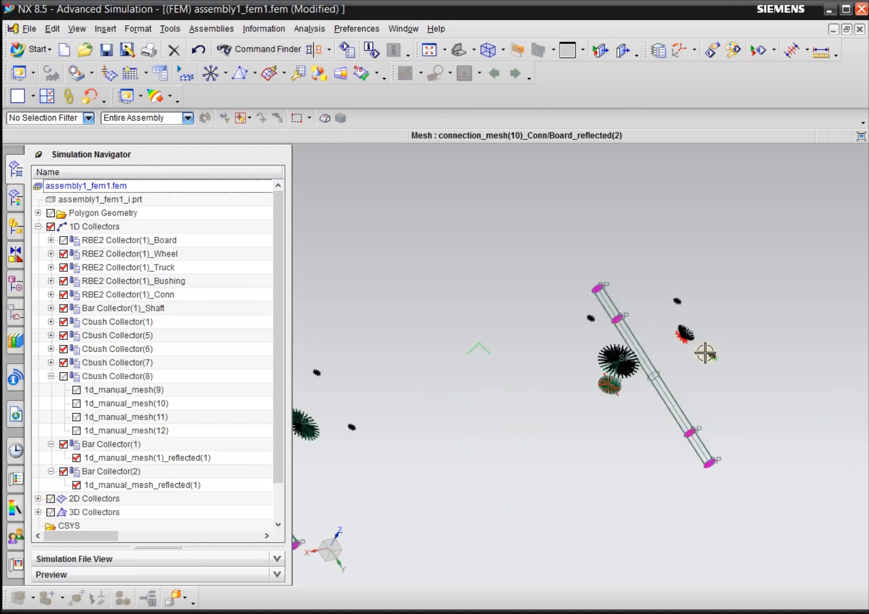
scroll(643, 348, down, 2)
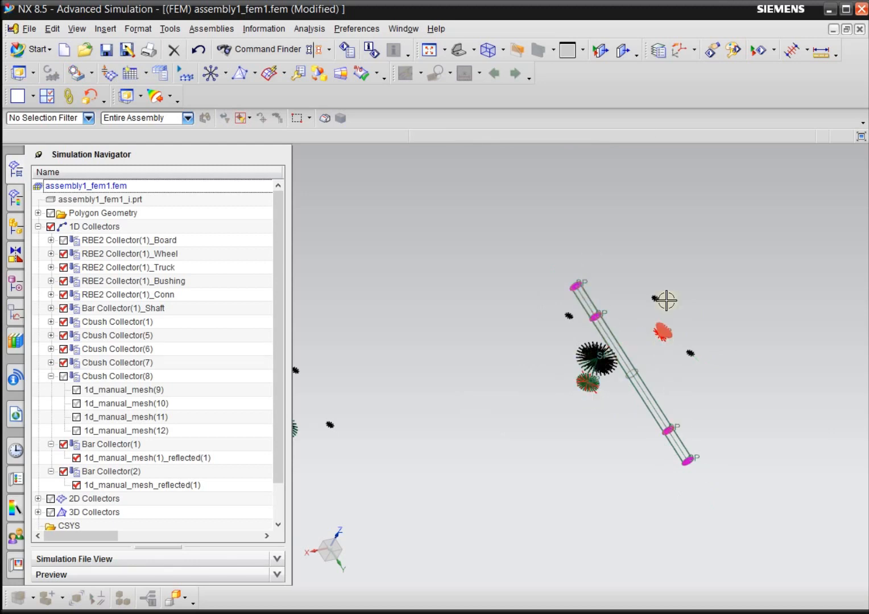
scroll(684, 316, up, 2)
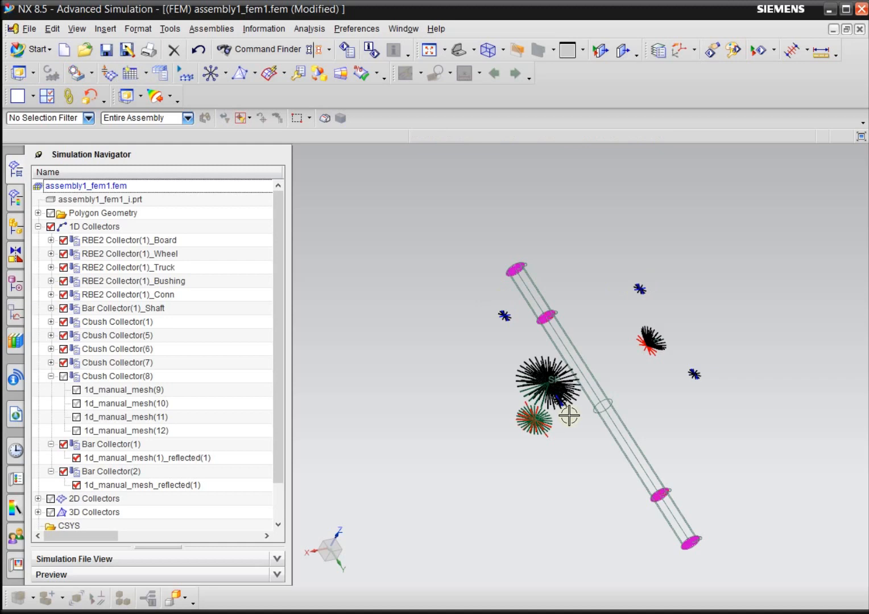
click(640, 289)
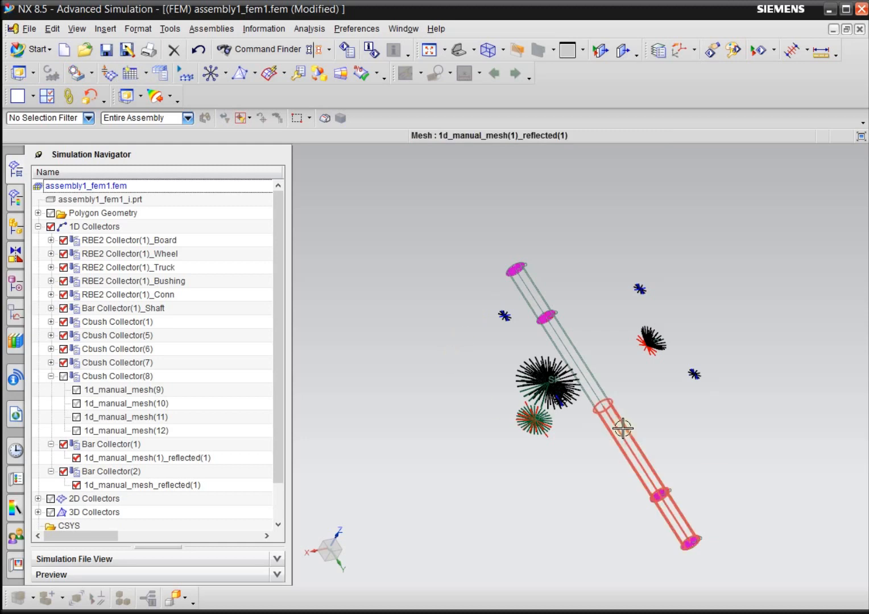
scroll(623, 428, up, 2)
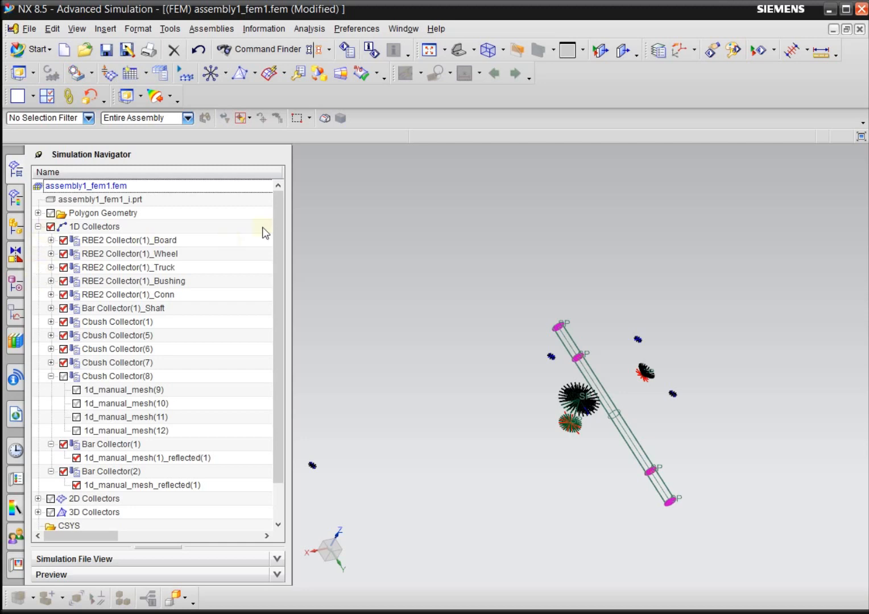
drag(281, 219, 283, 184)
scroll(695, 404, up, 3)
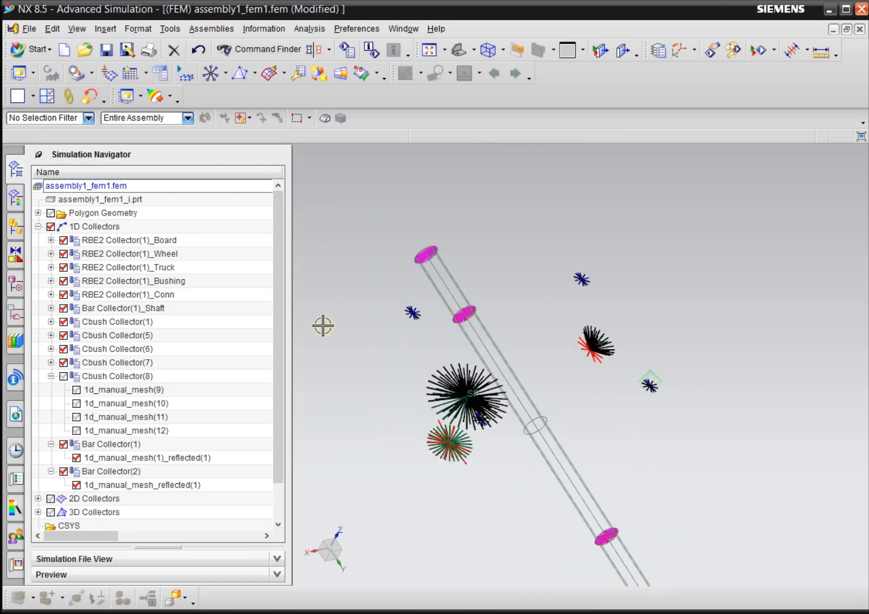
Hide all 1D collectors except RBE2 Collector(1)_Board and RBE2 Collector(1)_Conn.
click(330, 50)
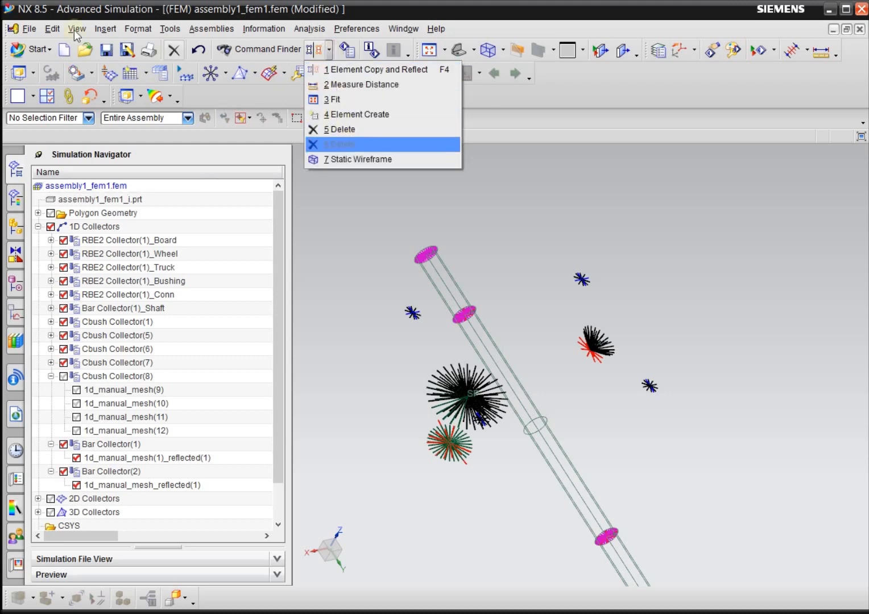
click(85, 8)
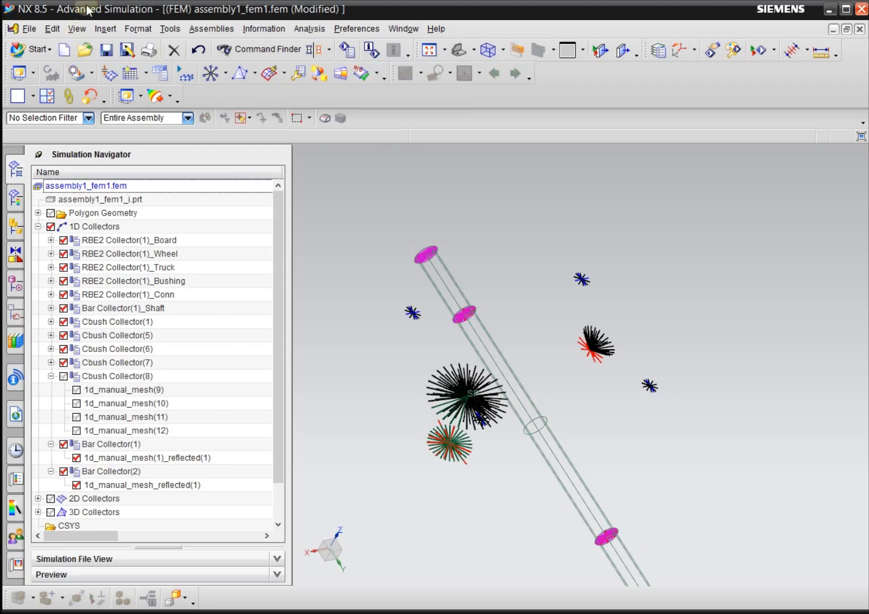
click(50, 227)
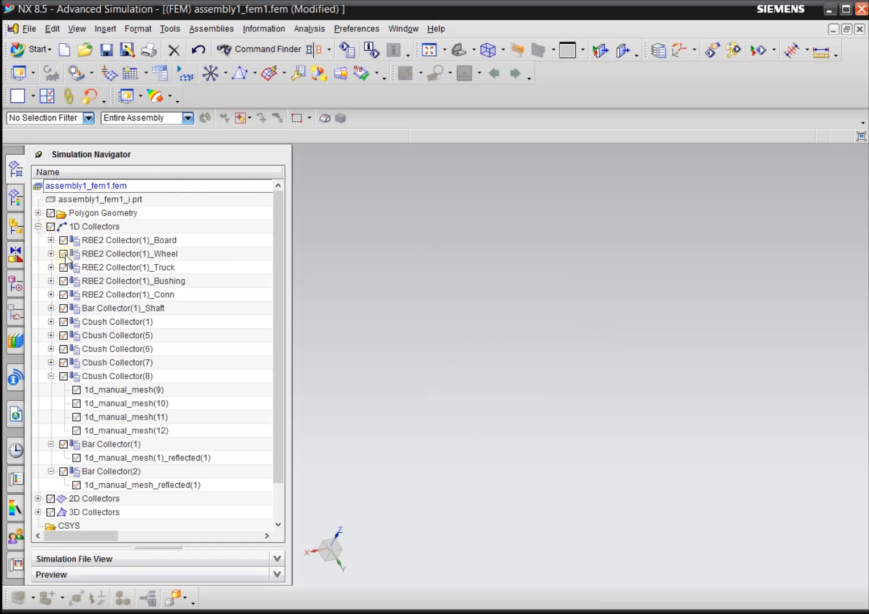
click(66, 240)
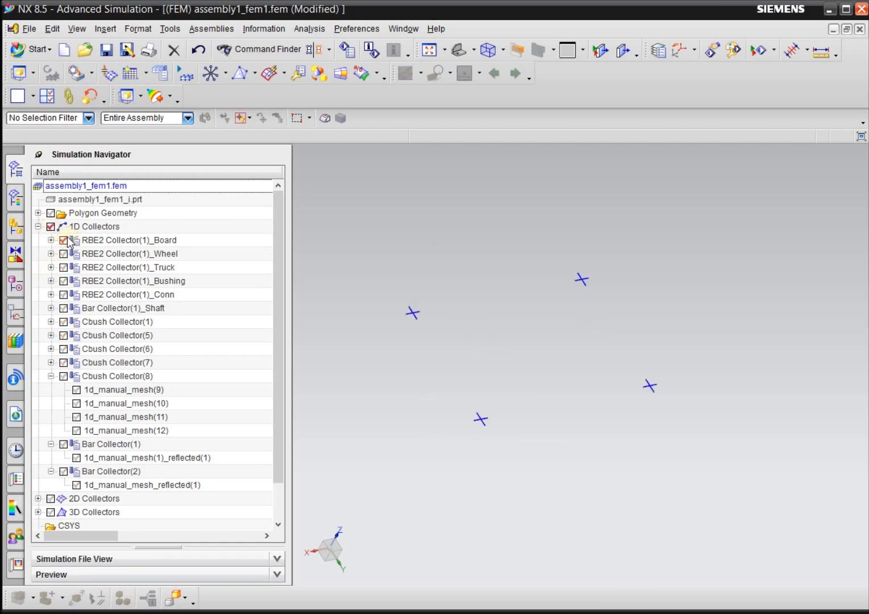
click(63, 295)
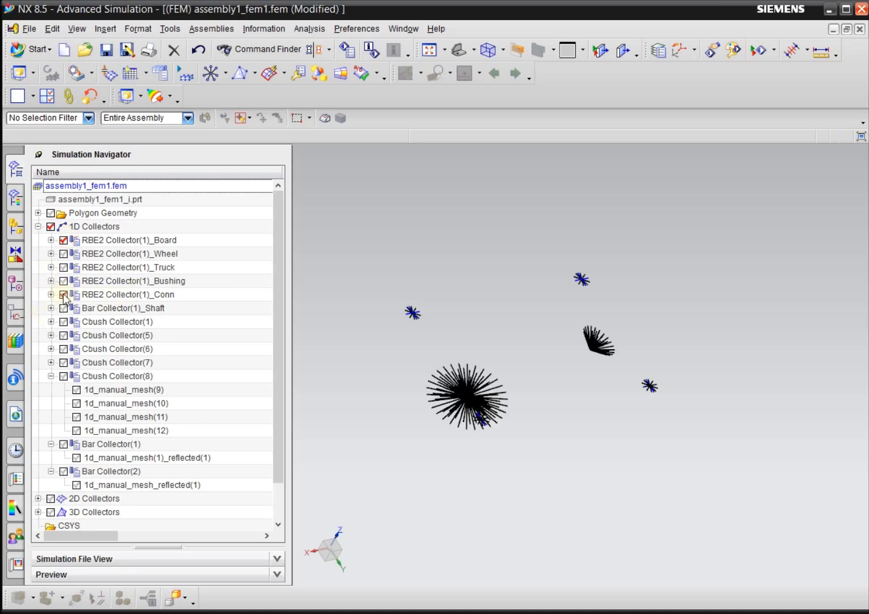
Try to create a CBUSH element in Cbush Collector(8) between the coincident nodes at the upper spider of the reflected truck.
middle_drag(460, 514, 524, 430)
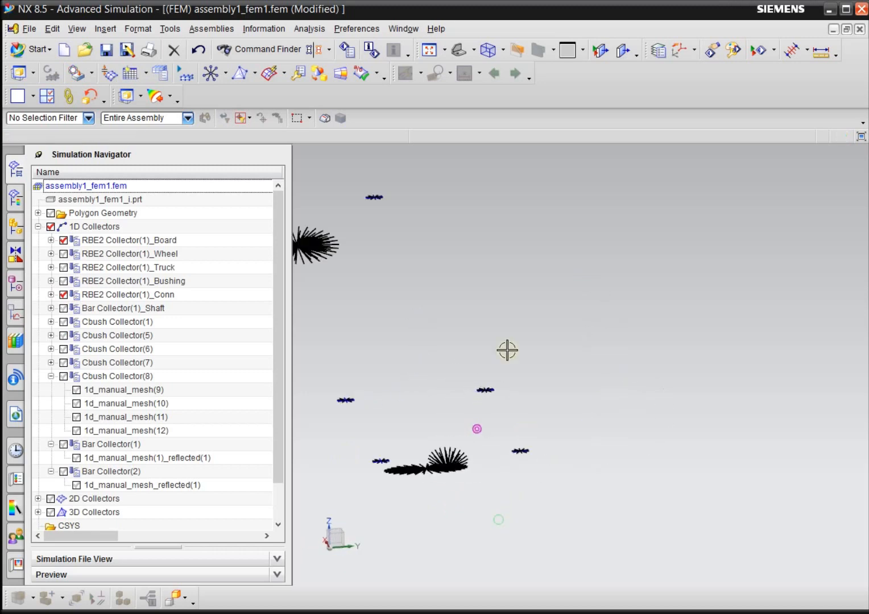
middle_drag(484, 337, 561, 433)
scroll(530, 283, up, 5)
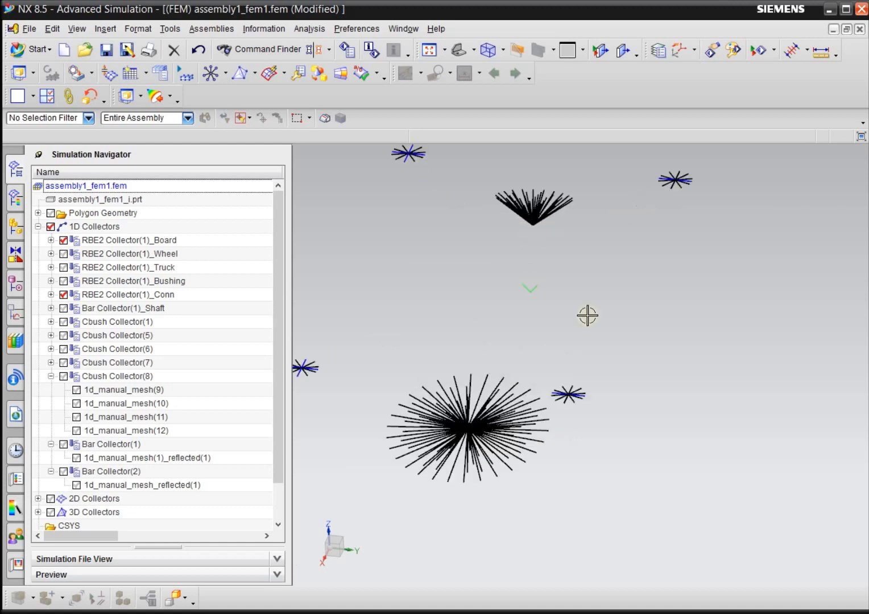
click(106, 29)
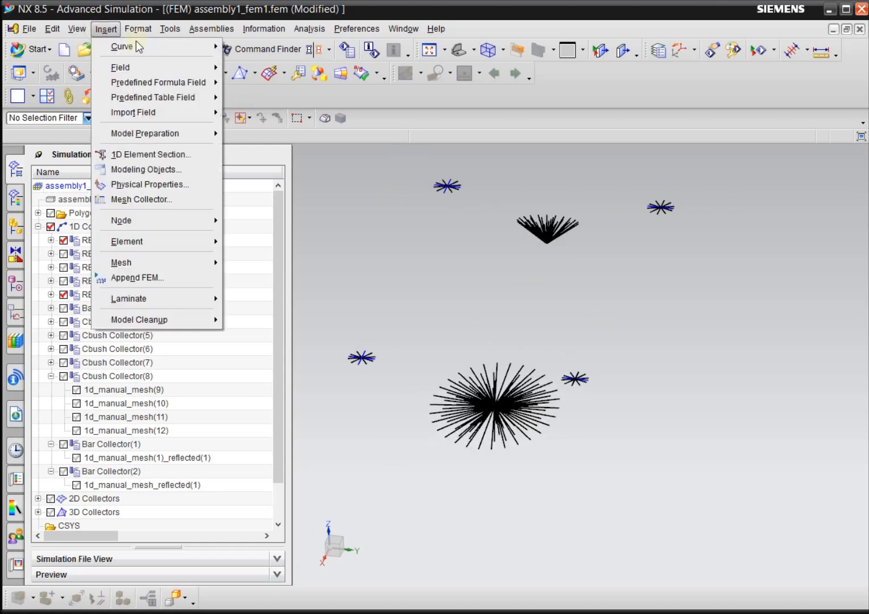
mouse_move(177, 243)
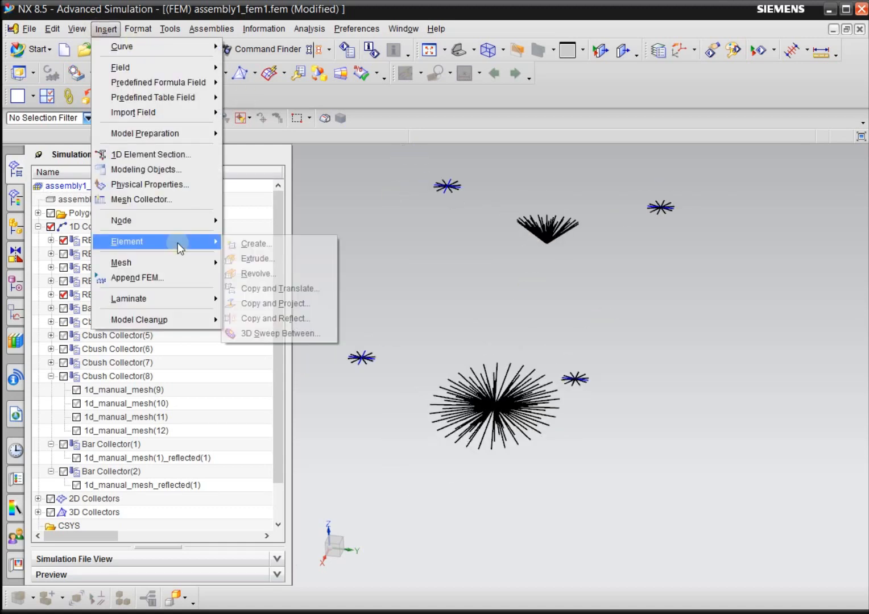
click(254, 245)
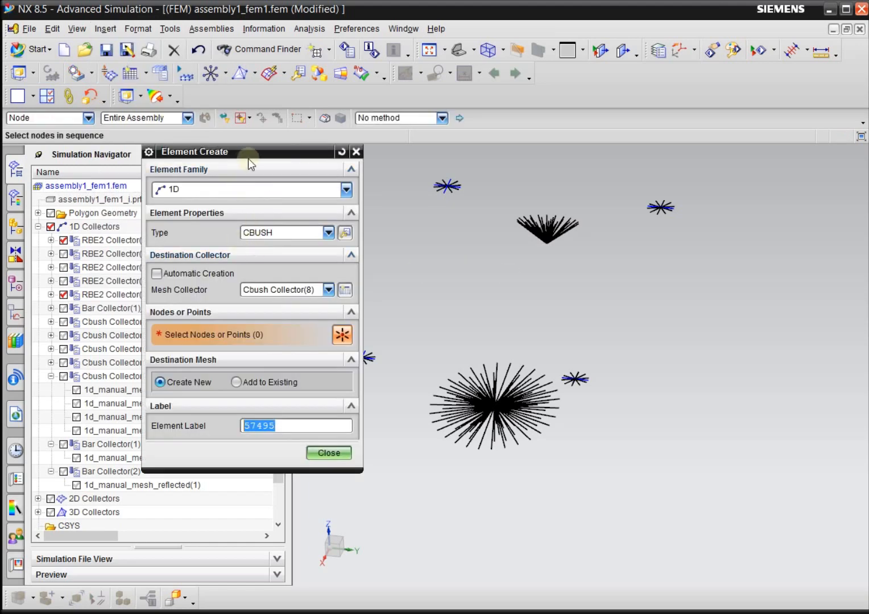
drag(299, 152, 221, 151)
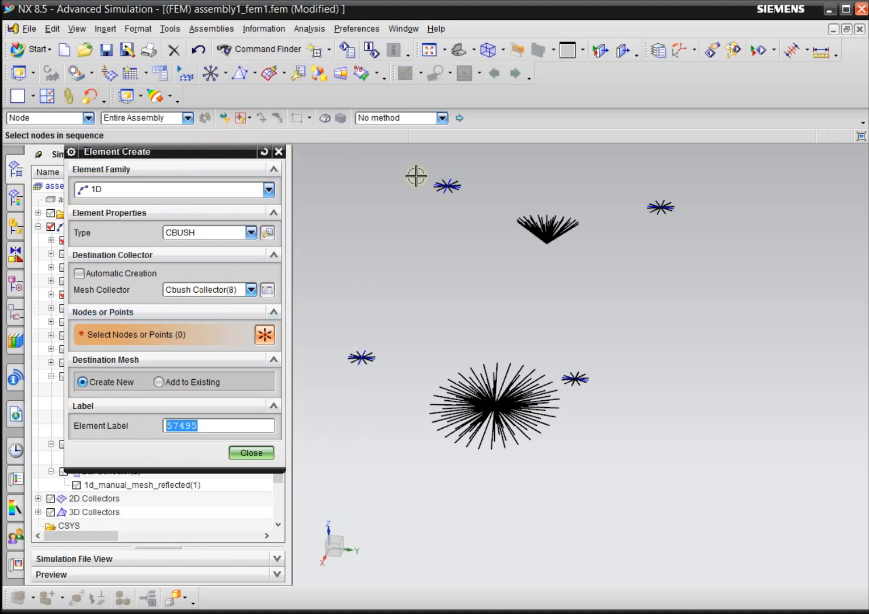
click(446, 186)
click(519, 196)
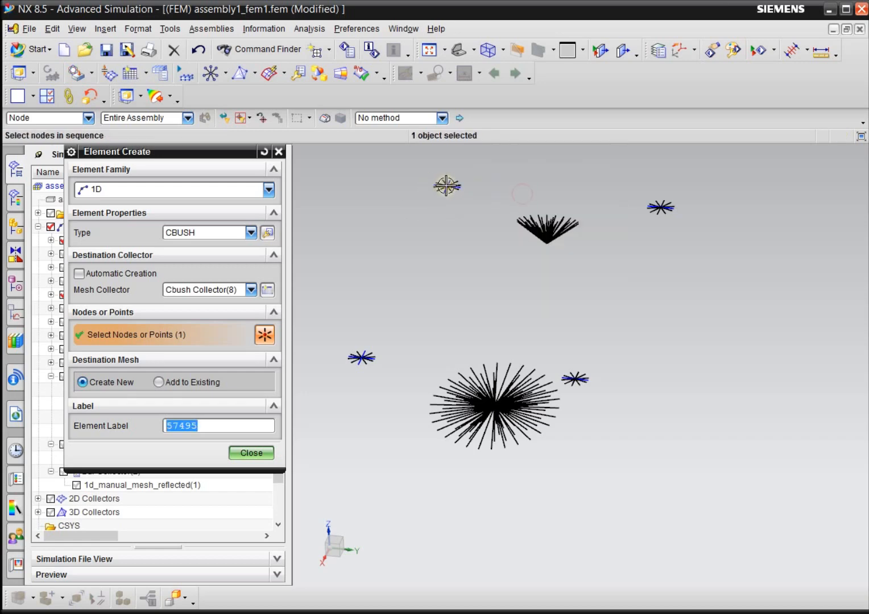
click(447, 186)
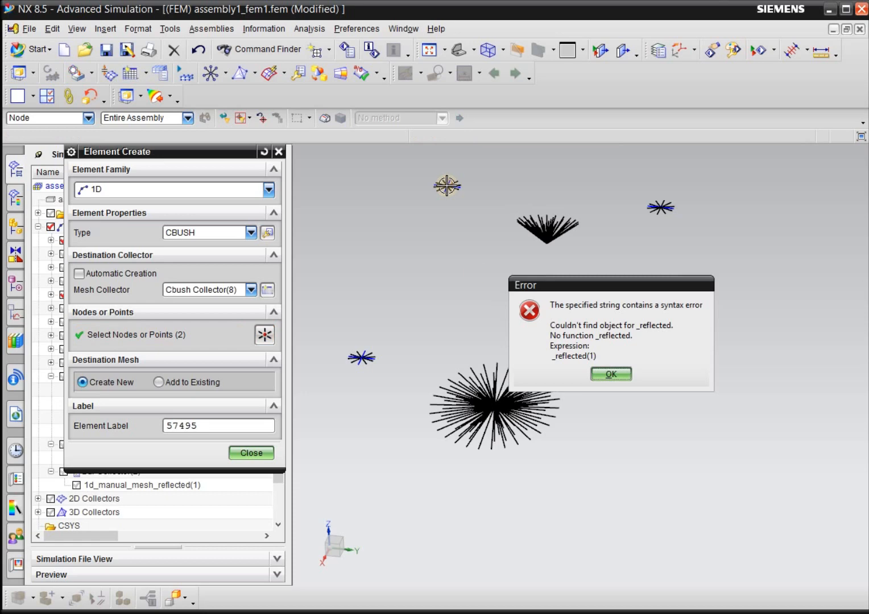
click(611, 375)
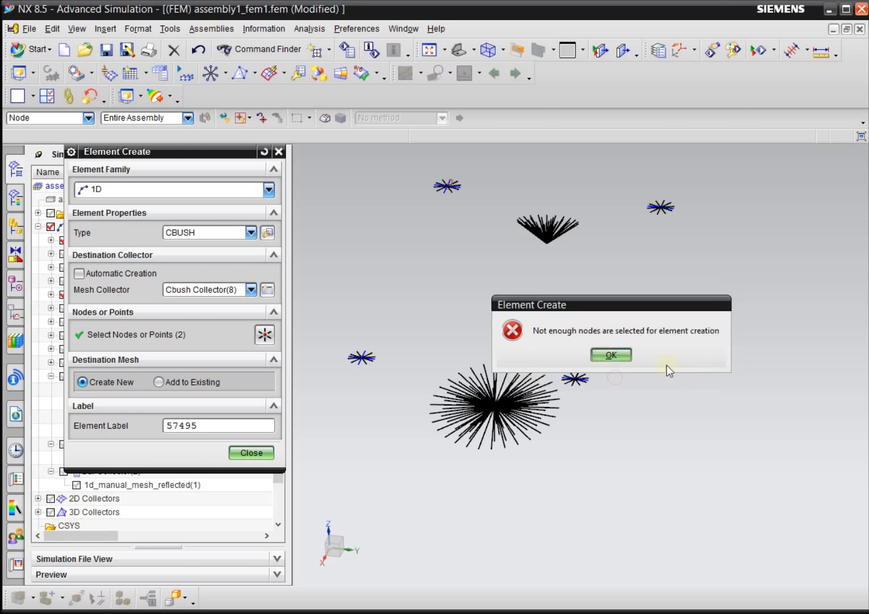
click(621, 360)
drag(223, 149, 428, 150)
click(472, 452)
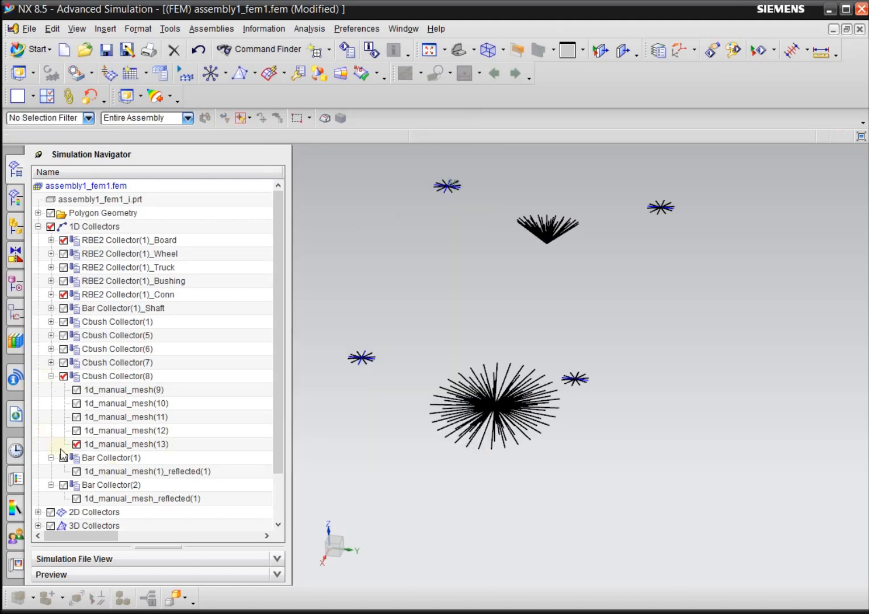
Delete the mesh 1d_manual_mesh(13) from Cbush Collector(8).
click(74, 447)
right_click(101, 447)
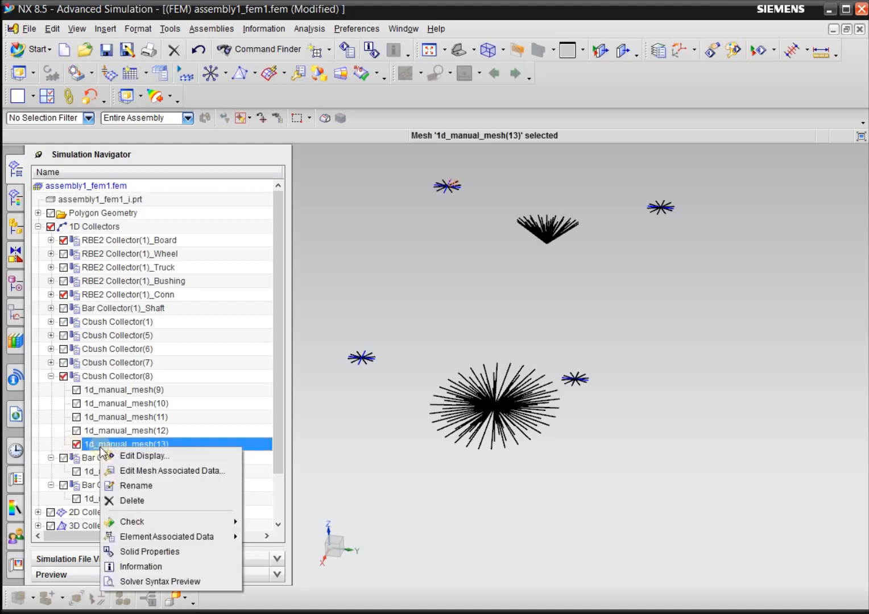
click(130, 499)
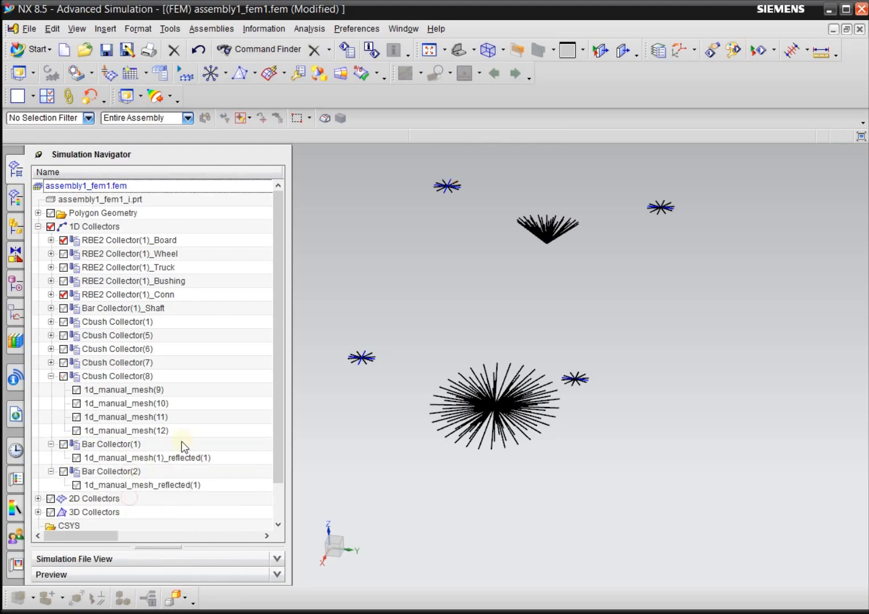
Try to create a CBUSH element with Automatic Creation enabled, picking the coincident nodes at the spider centre.
click(329, 51)
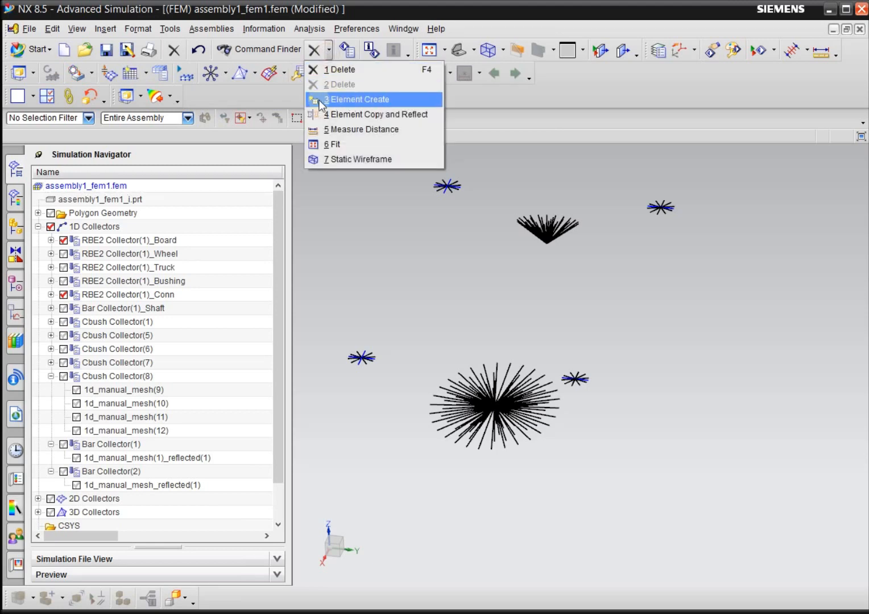
click(371, 100)
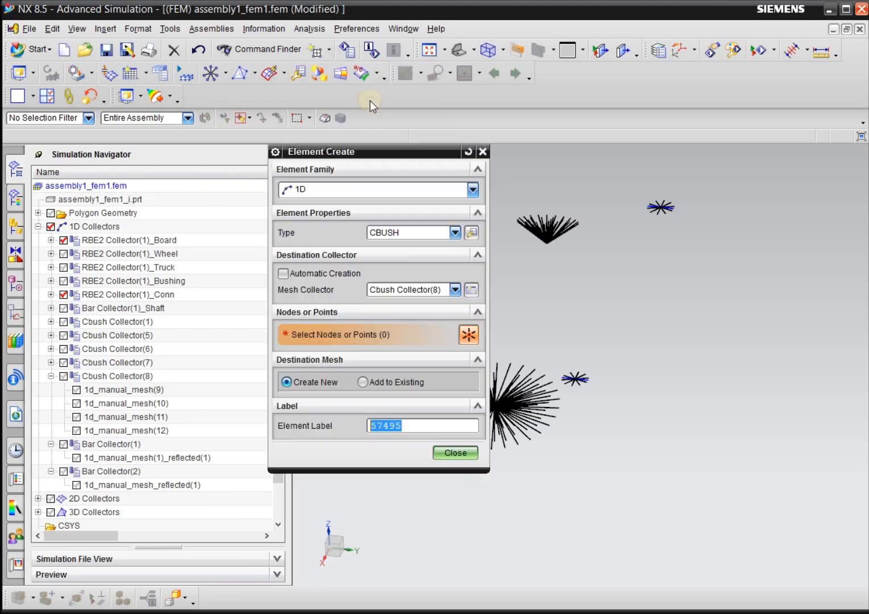
click(283, 273)
drag(398, 153, 296, 154)
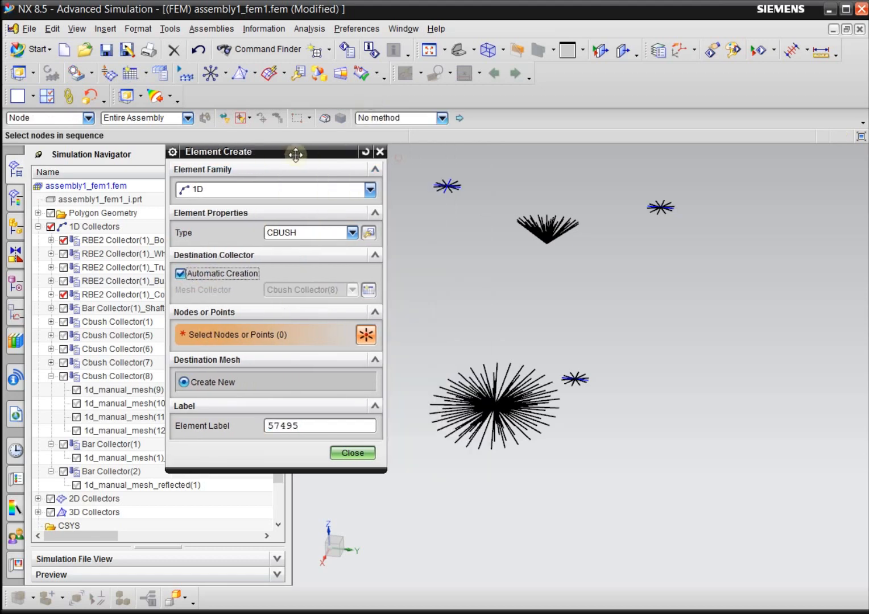
click(448, 186)
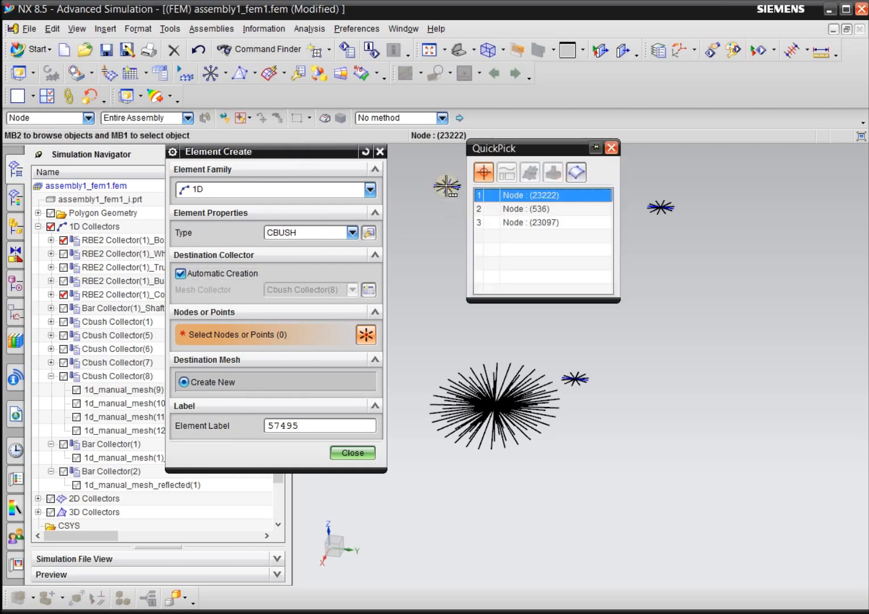
click(618, 143)
scroll(436, 171, up, 5)
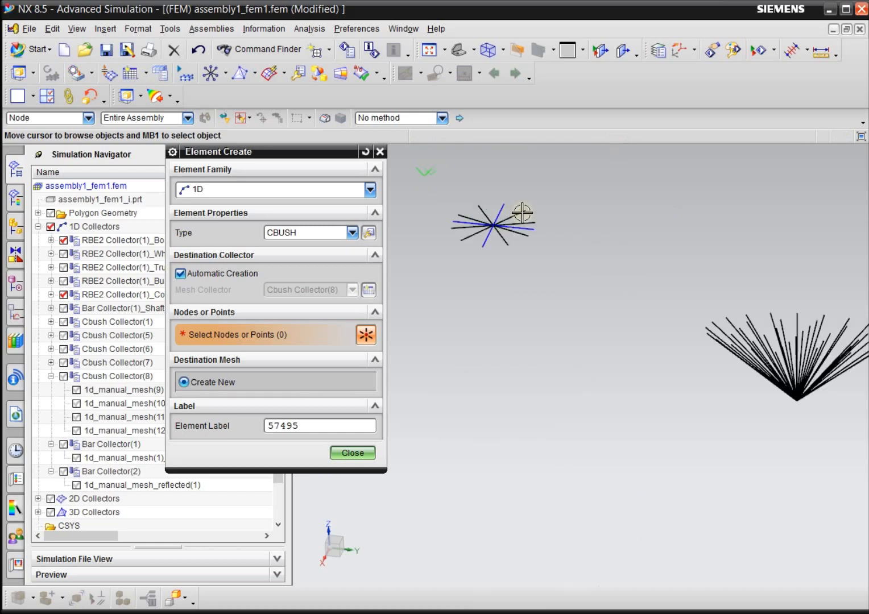
scroll(522, 213, up, 3)
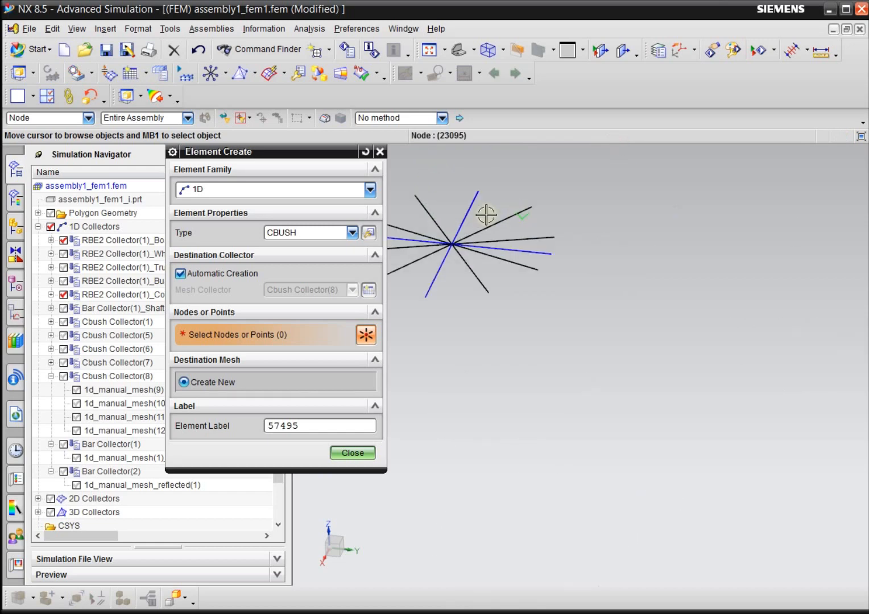
click(452, 244)
click(451, 245)
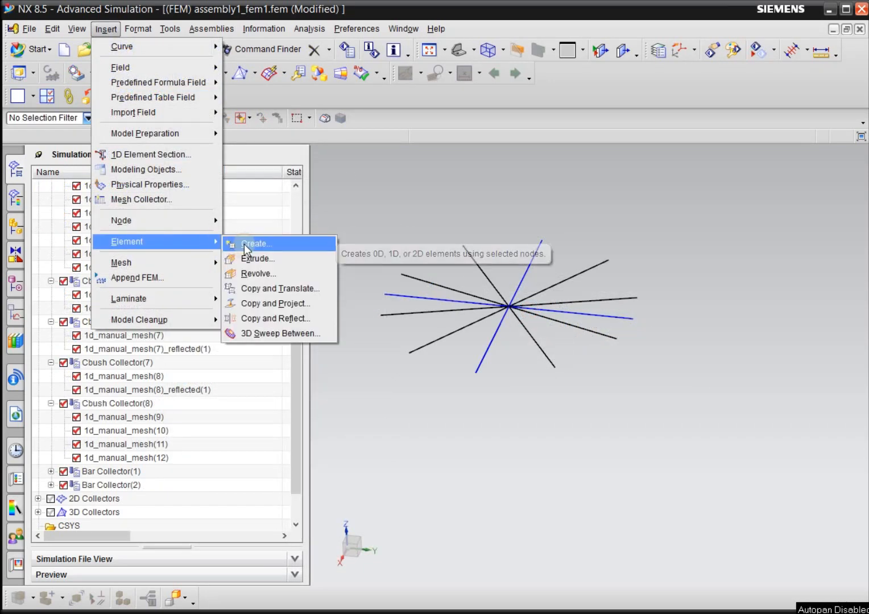
Create a CBUSH element in Cbush Collector(8) between the two coincident nodes at the spider centre.
click(244, 244)
drag(280, 151, 780, 155)
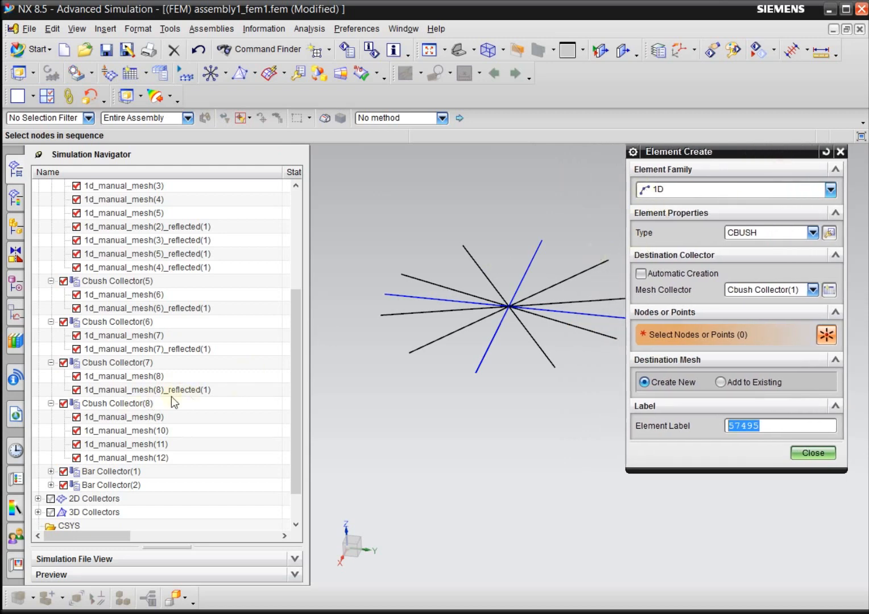
click(759, 289)
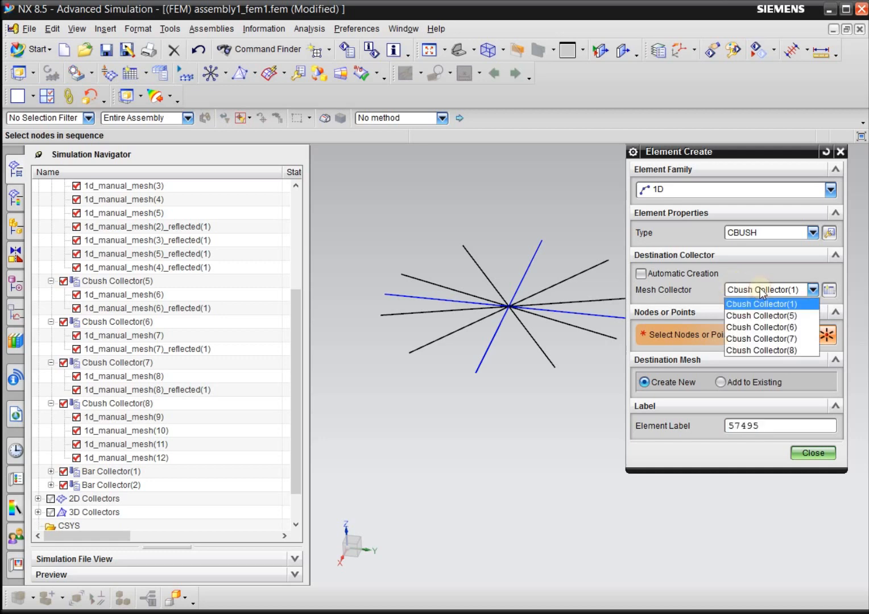
click(767, 350)
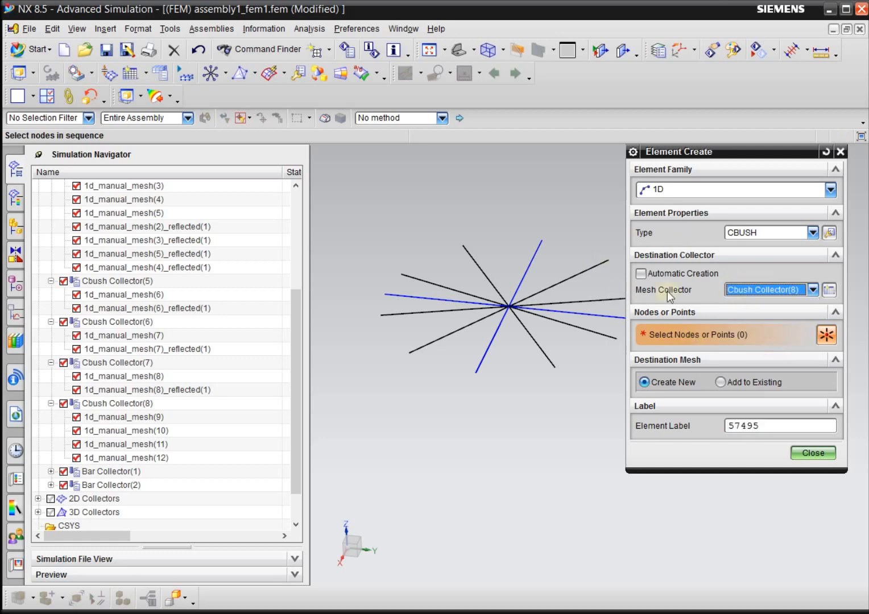
click(510, 306)
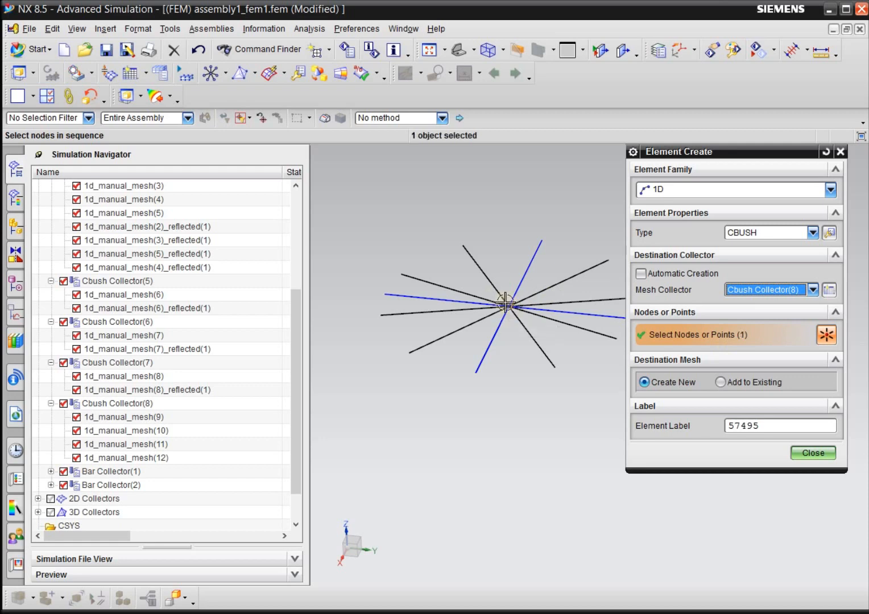
click(506, 306)
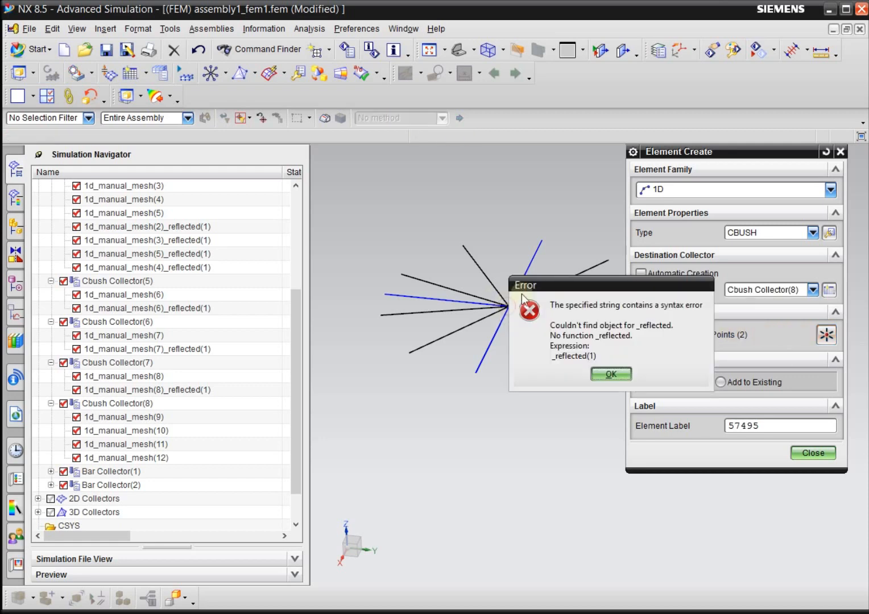
drag(559, 282, 357, 238)
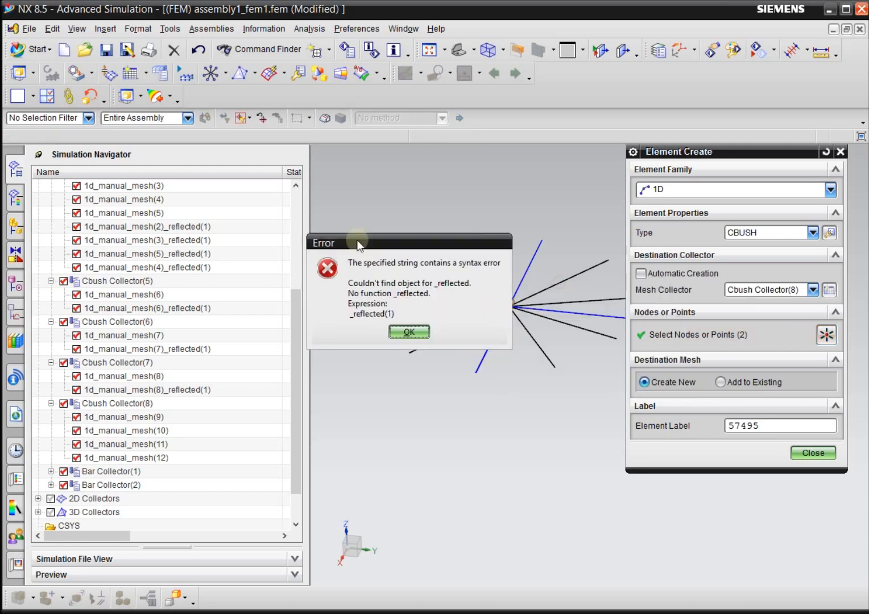
click(405, 329)
click(607, 357)
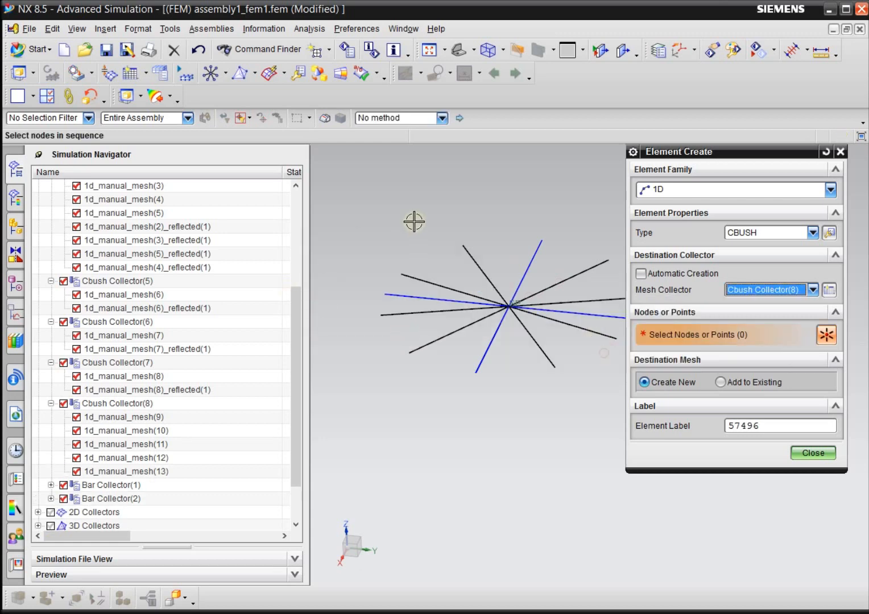
click(812, 453)
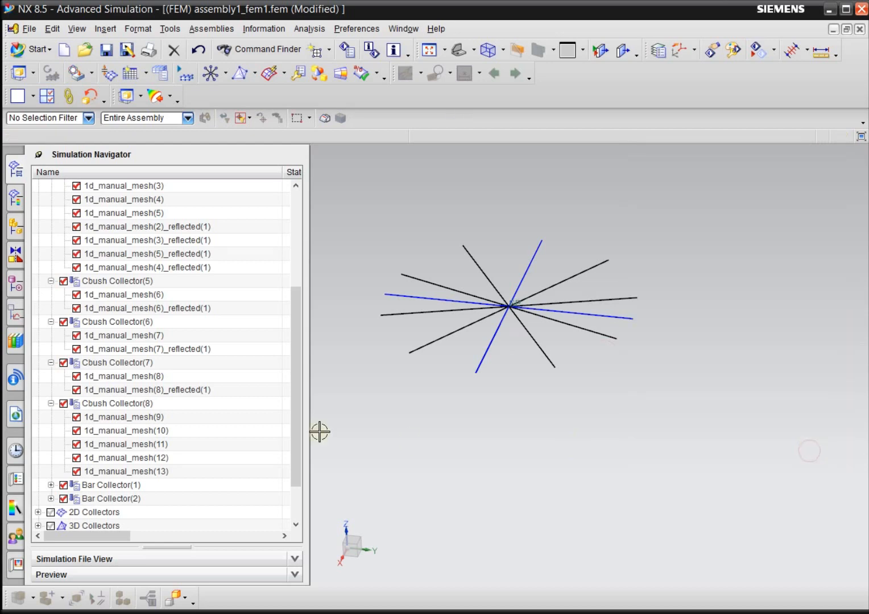
Expand RBE2 Collector(1)_Conn and hide a reflected connection mesh and 1d_manual_mesh(13) to isolate the crossing elements.
drag(295, 406, 299, 450)
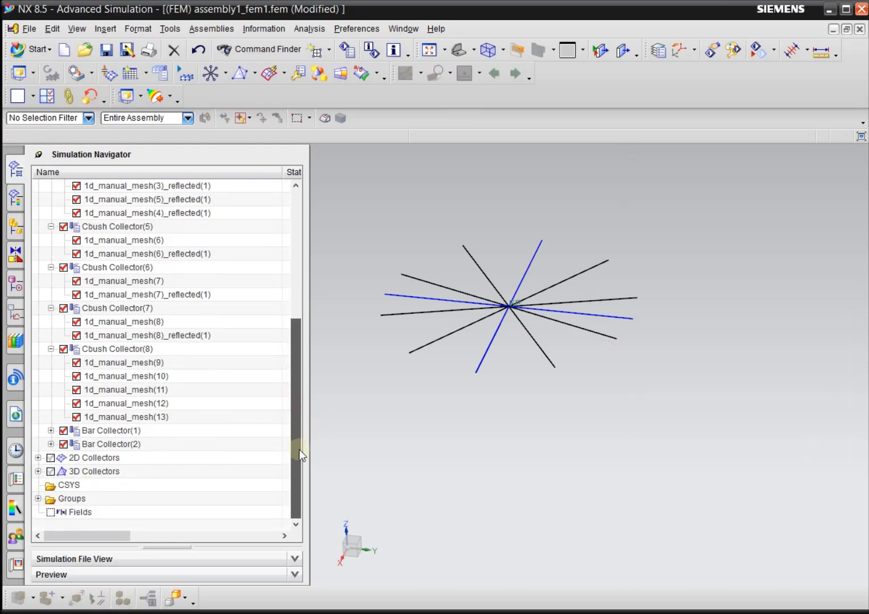
click(128, 419)
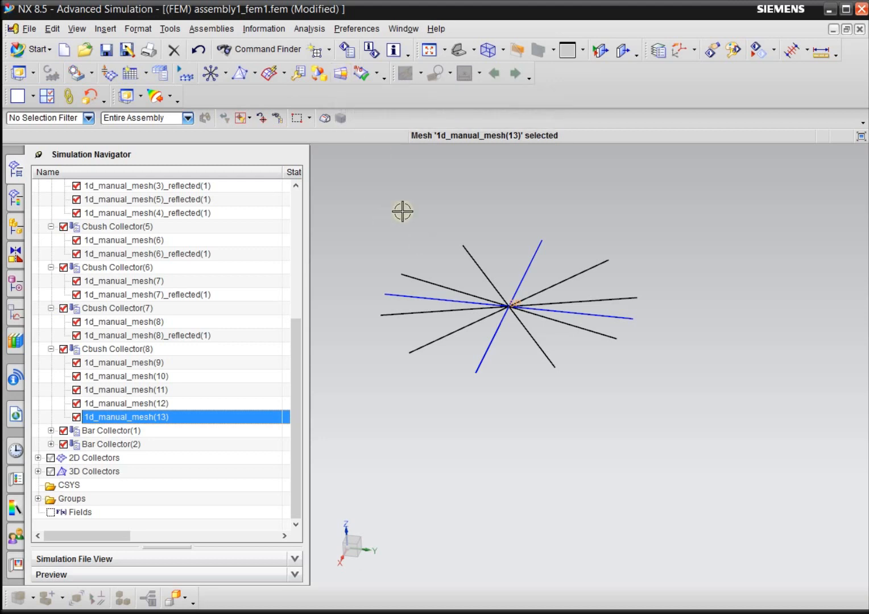
drag(294, 349, 296, 230)
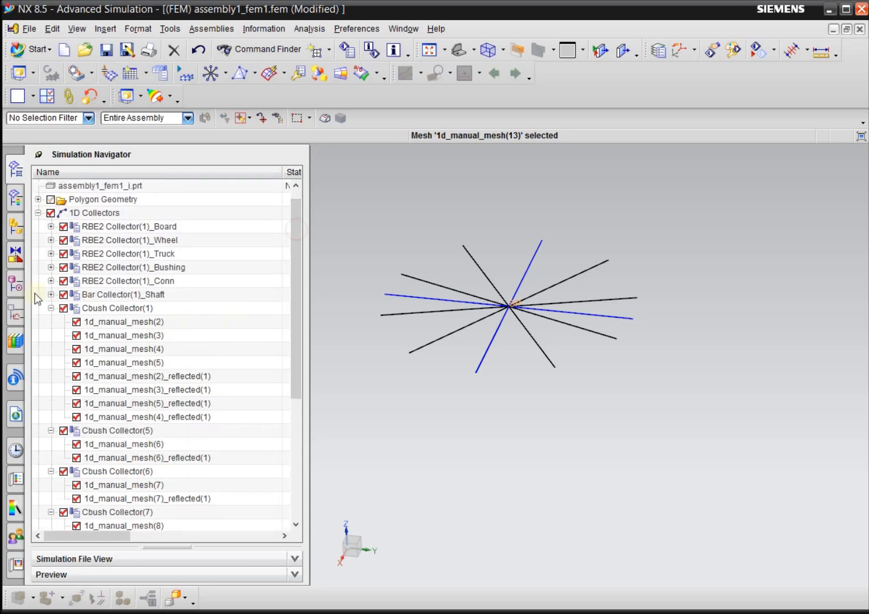
click(51, 281)
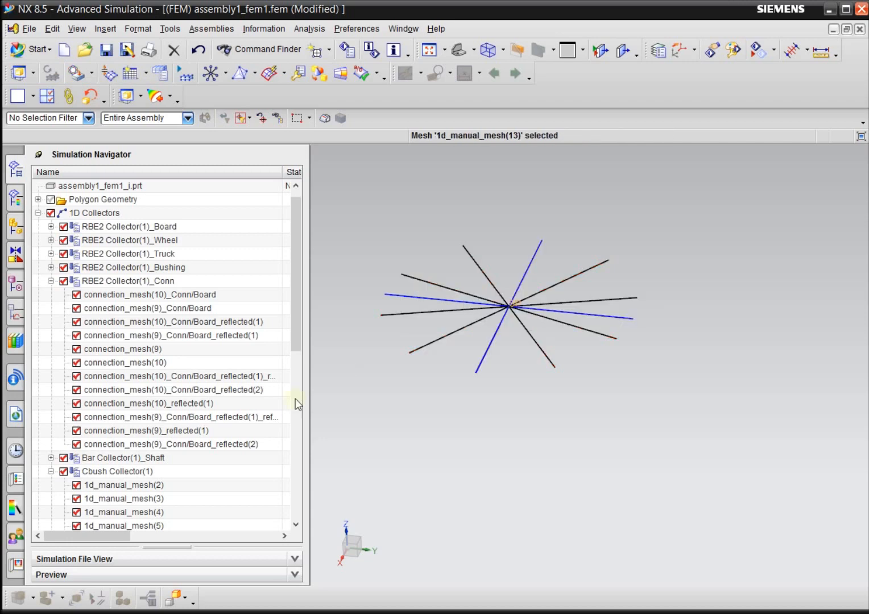
click(76, 377)
drag(297, 296, 282, 452)
click(76, 445)
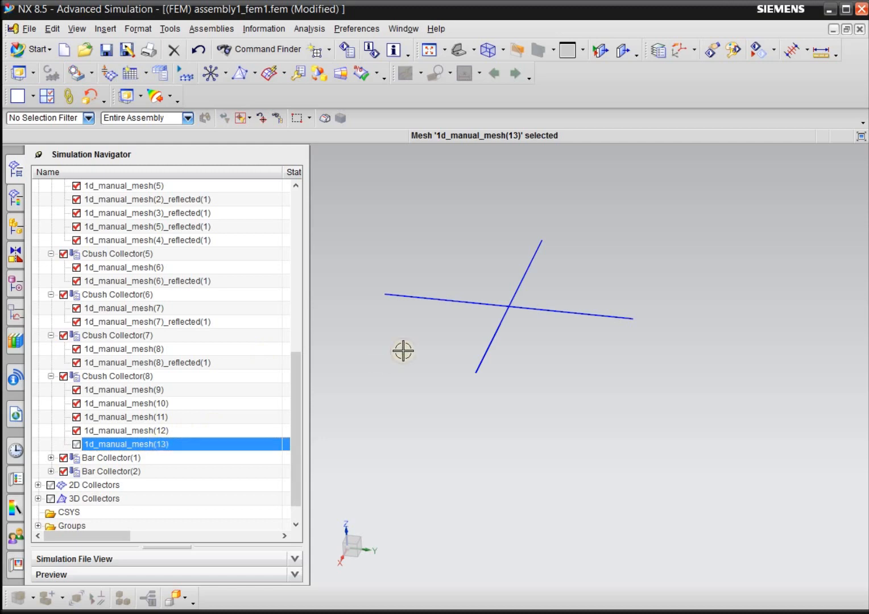
Show the elements adjacent to one of the crossing elements.
click(340, 73)
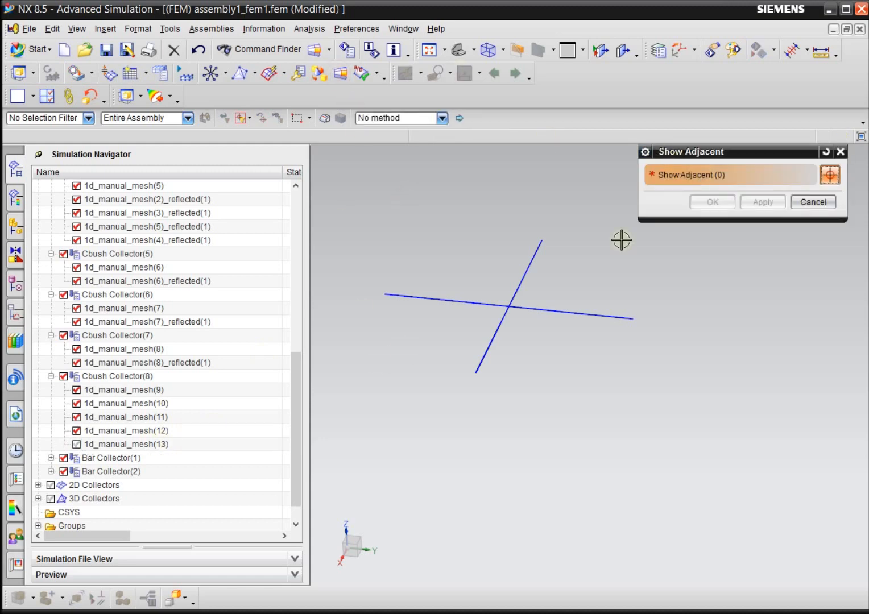
click(558, 312)
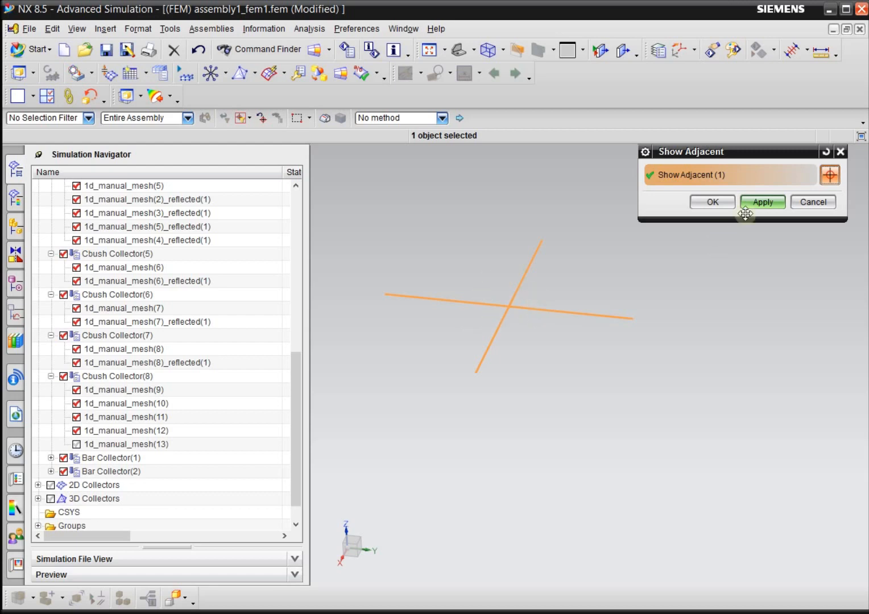
click(763, 203)
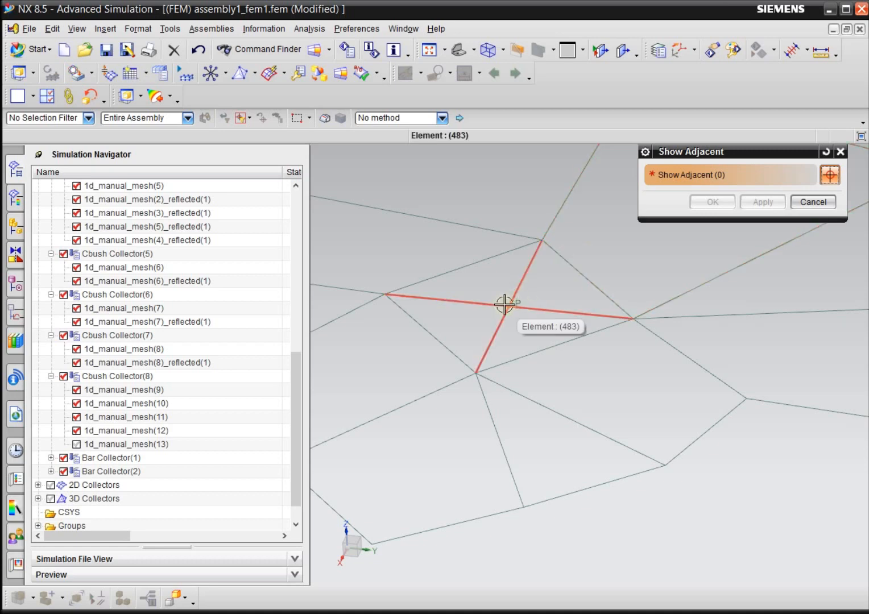
Show the elements adjacent to the crossing element 57495 at the spider centre, then close the dialog.
click(462, 297)
scroll(595, 321, down, 3)
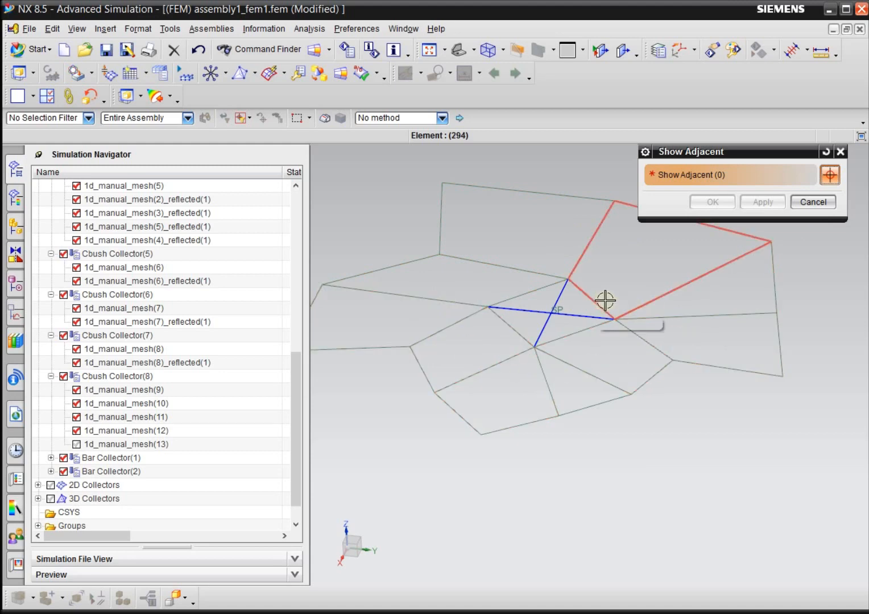
scroll(605, 302, up, 2)
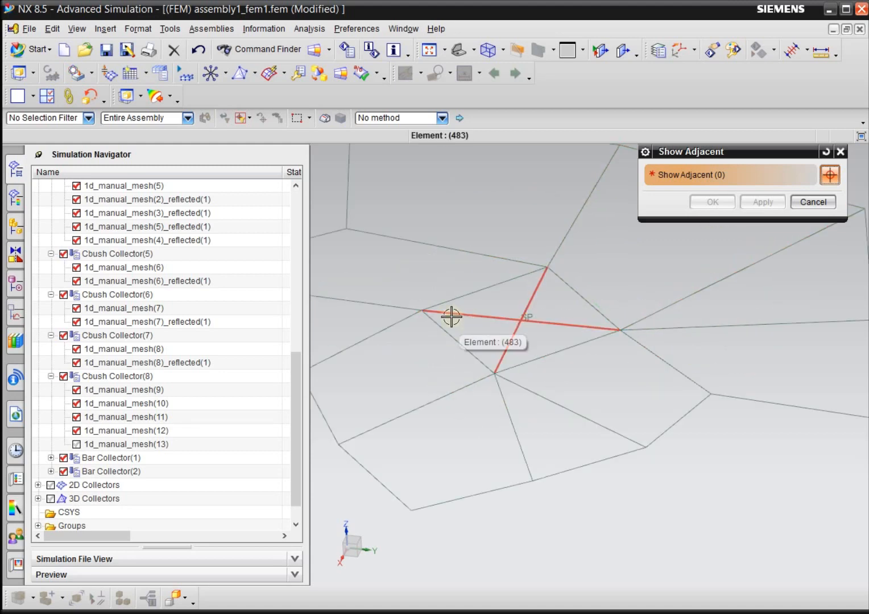
scroll(468, 322, up, 3)
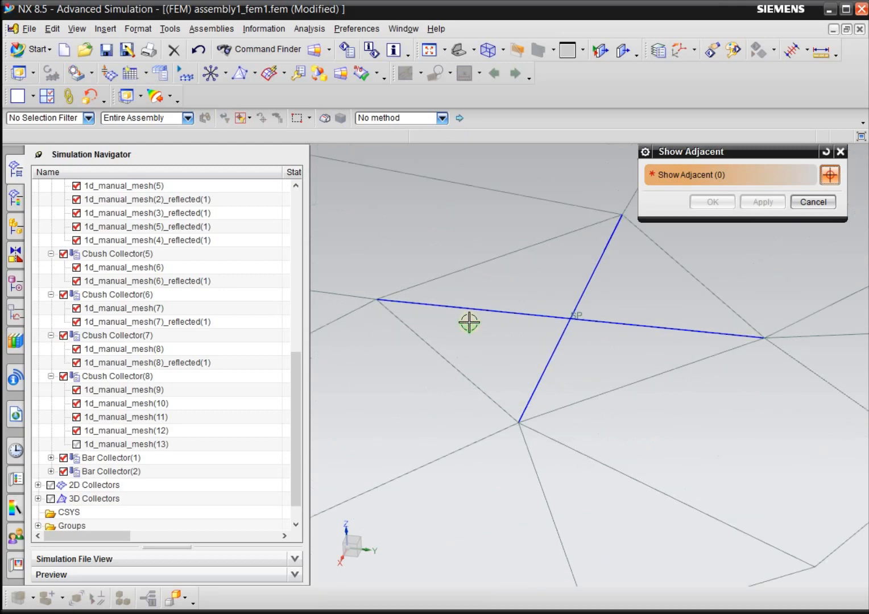
click(571, 319)
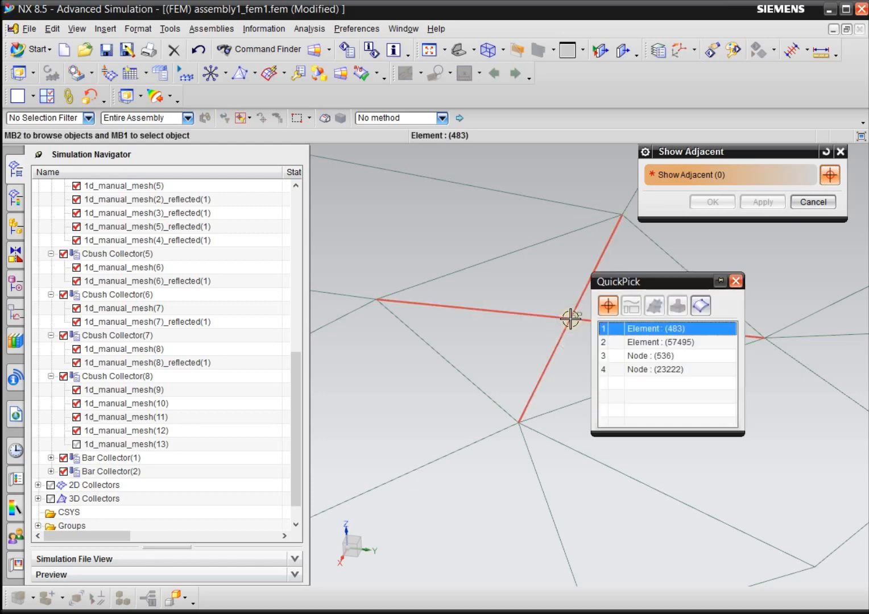
click(665, 344)
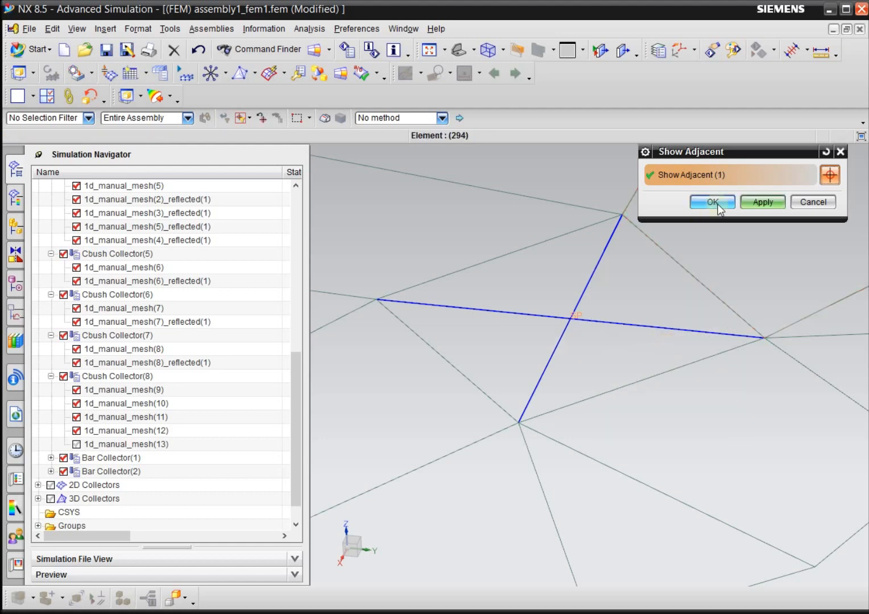
click(763, 202)
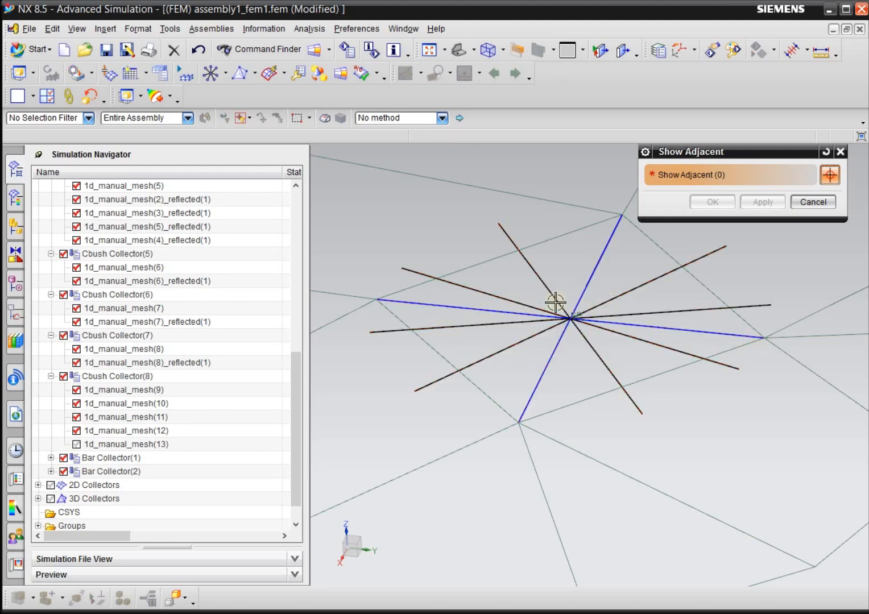
click(813, 202)
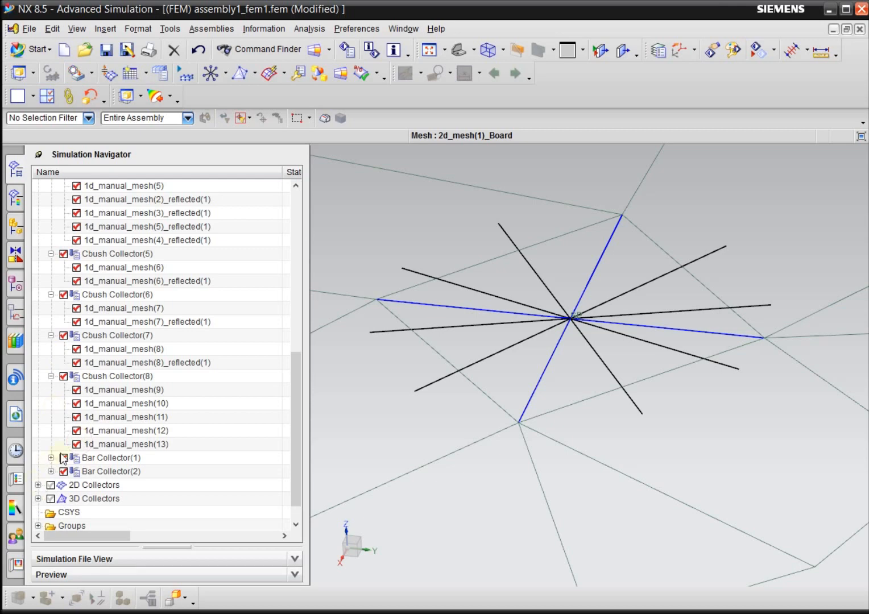
Hide the 2D Collectors so only the 1D connection elements remain displayed.
click(50, 486)
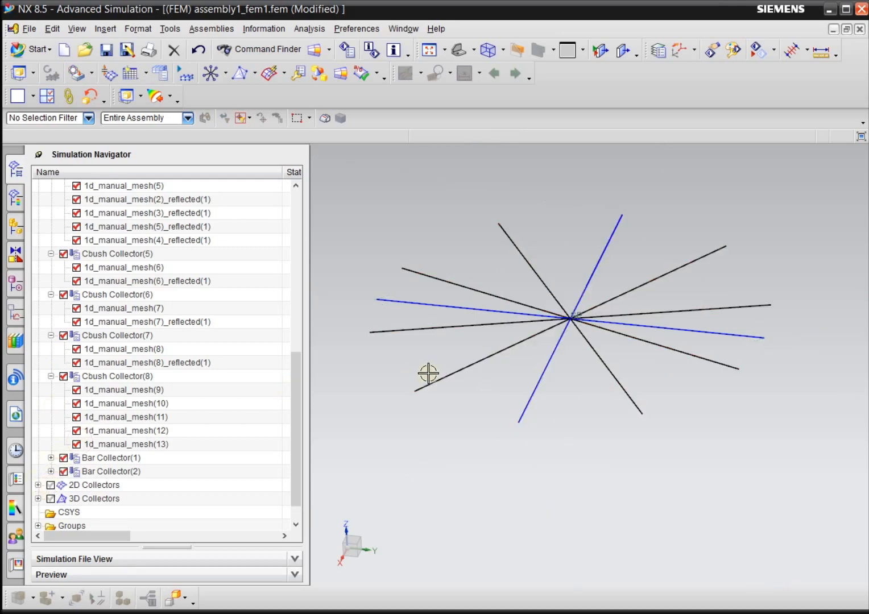
scroll(468, 359, down, 5)
scroll(592, 432, down, 5)
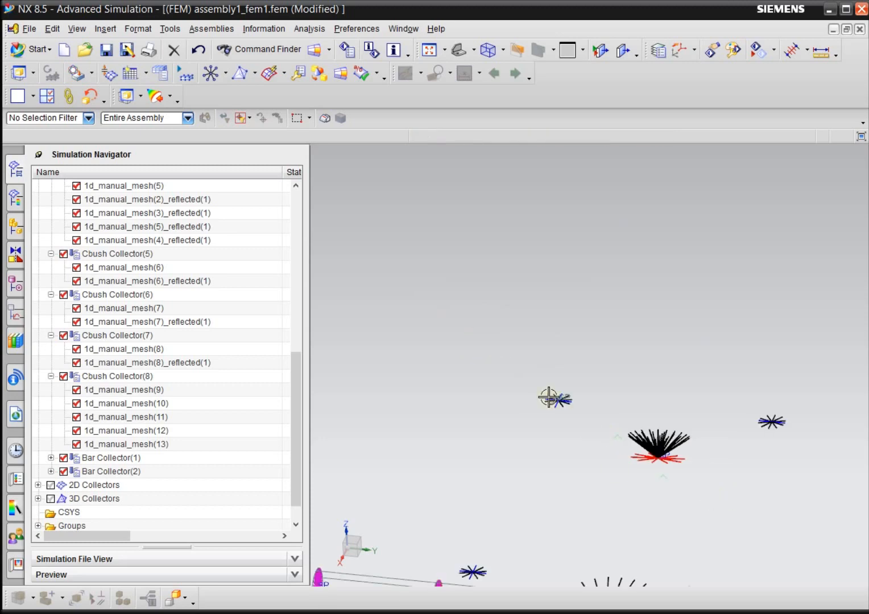
scroll(697, 398, up, 6)
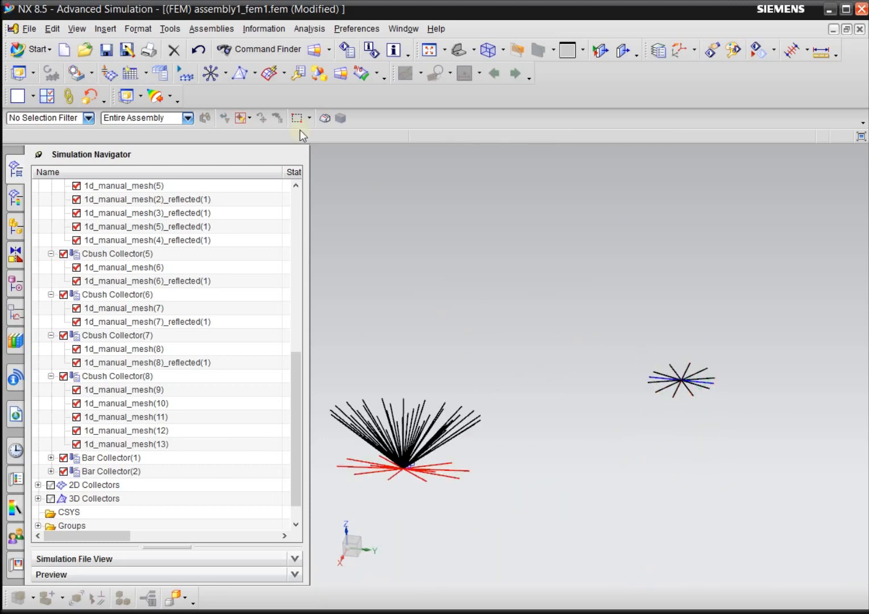
Create a CBUSH element in Cbush Collector(8) between the two coincident nodes at the spider centre.
click(330, 52)
click(338, 85)
drag(685, 157, 370, 142)
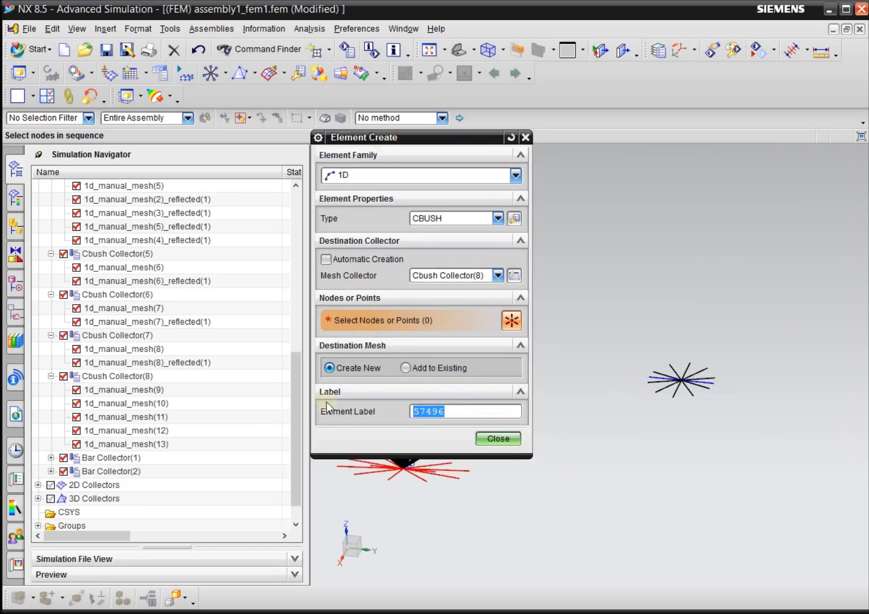
scroll(656, 404, up, 2)
scroll(656, 404, down, 2)
scroll(709, 358, up, 2)
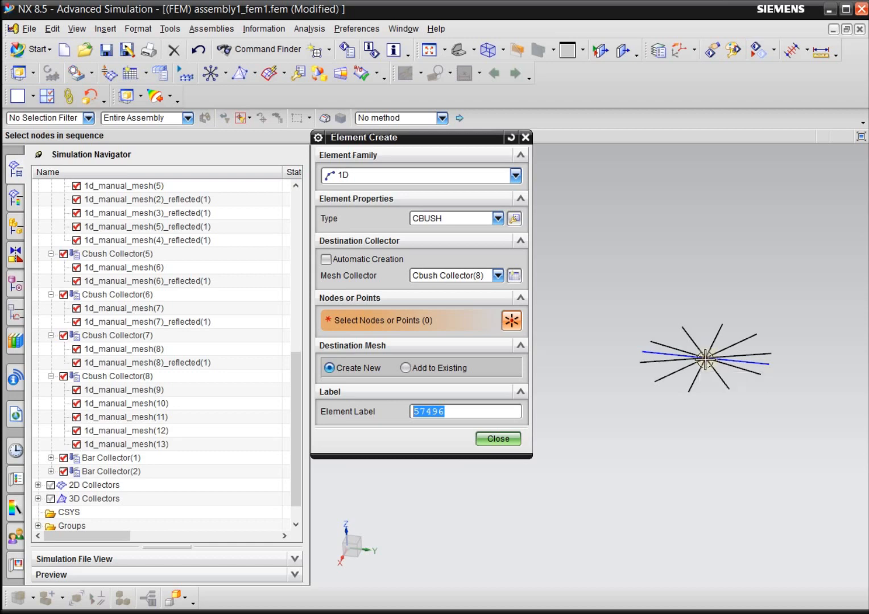
click(707, 357)
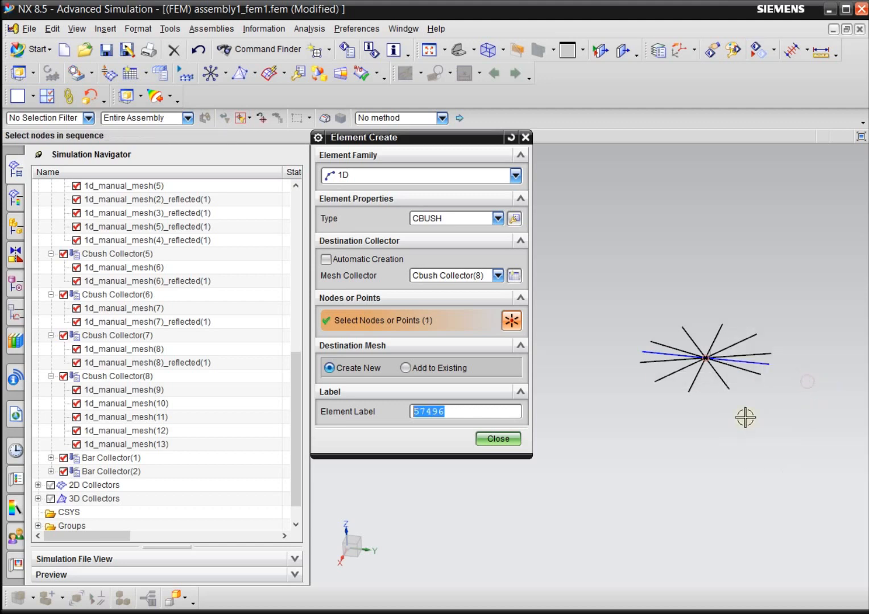
click(706, 359)
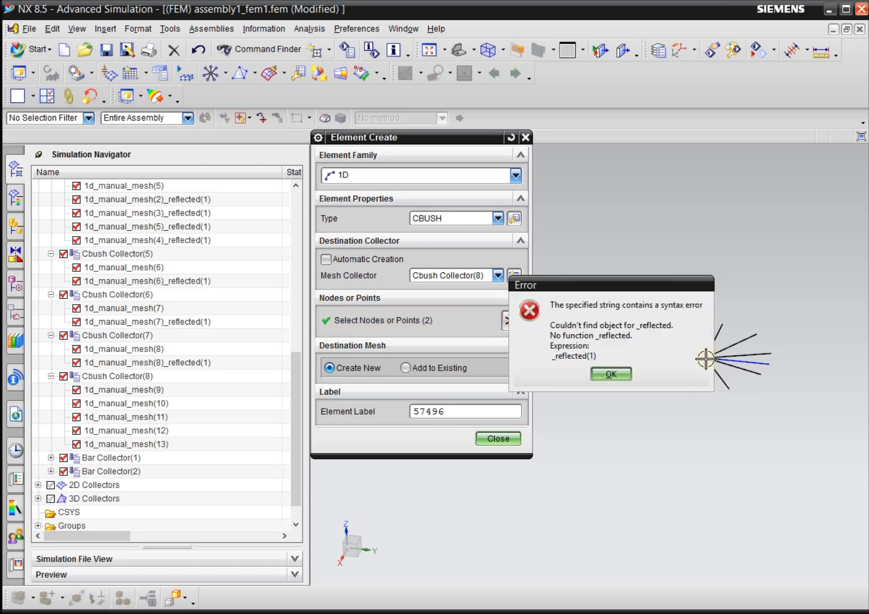
click(610, 373)
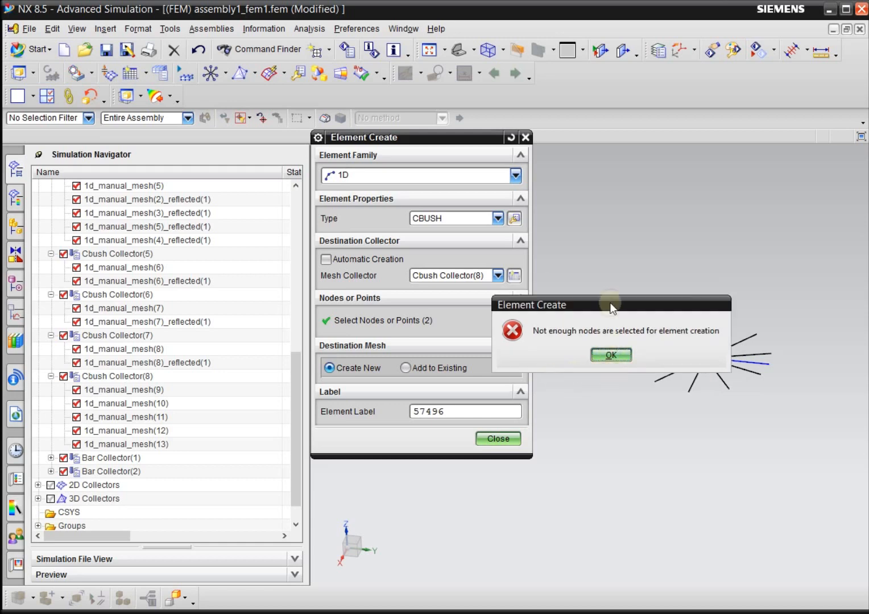
click(573, 304)
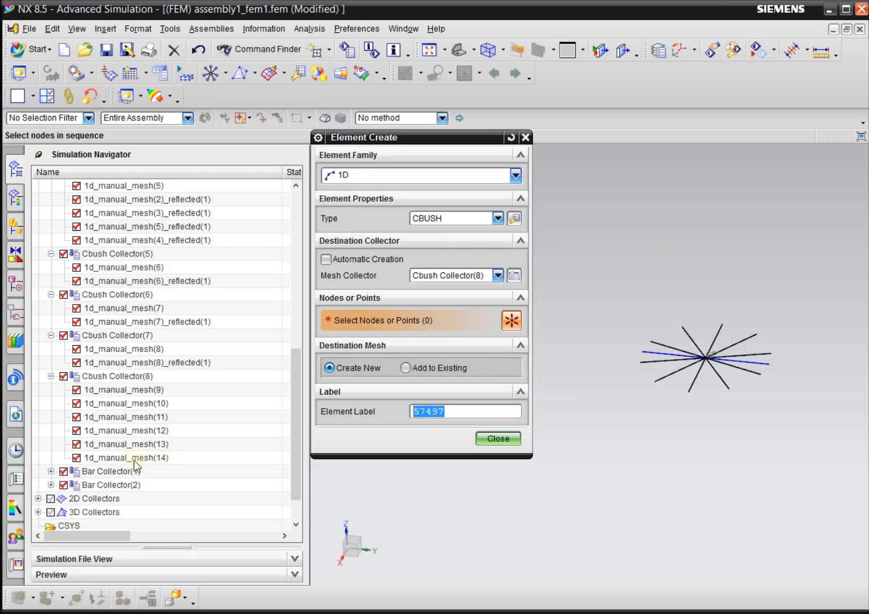
Create another CBUSH element between the coincident nodes at the neighbouring spider centre.
scroll(679, 336, down, 5)
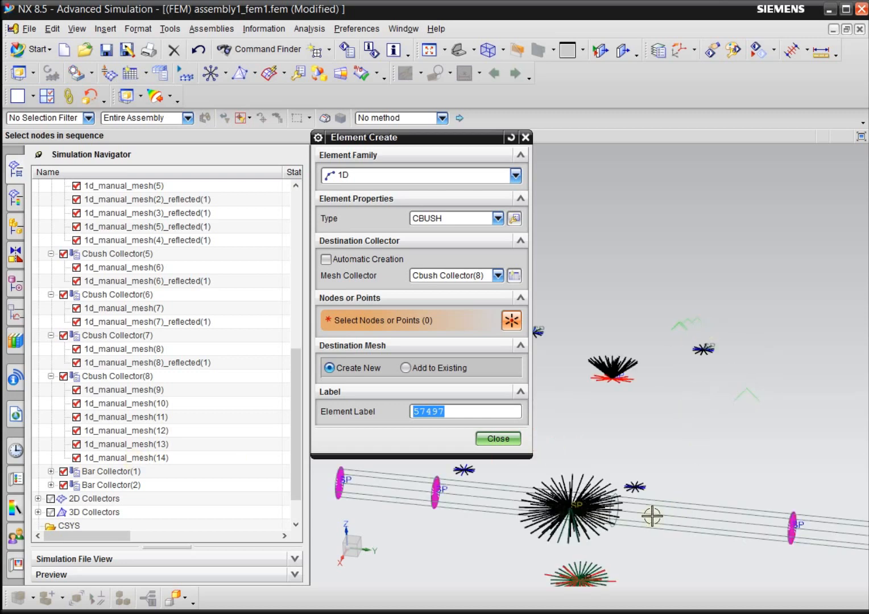
scroll(646, 510, up, 5)
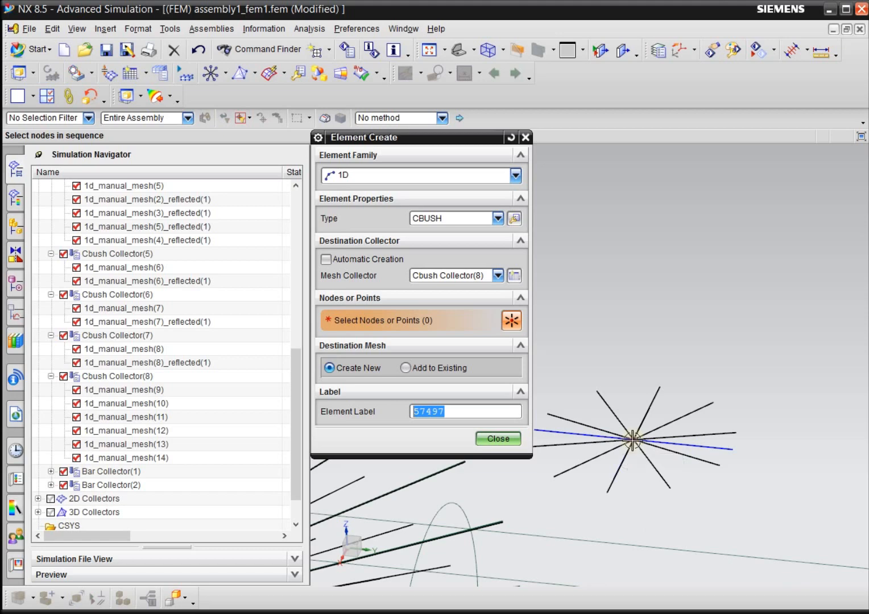
click(633, 439)
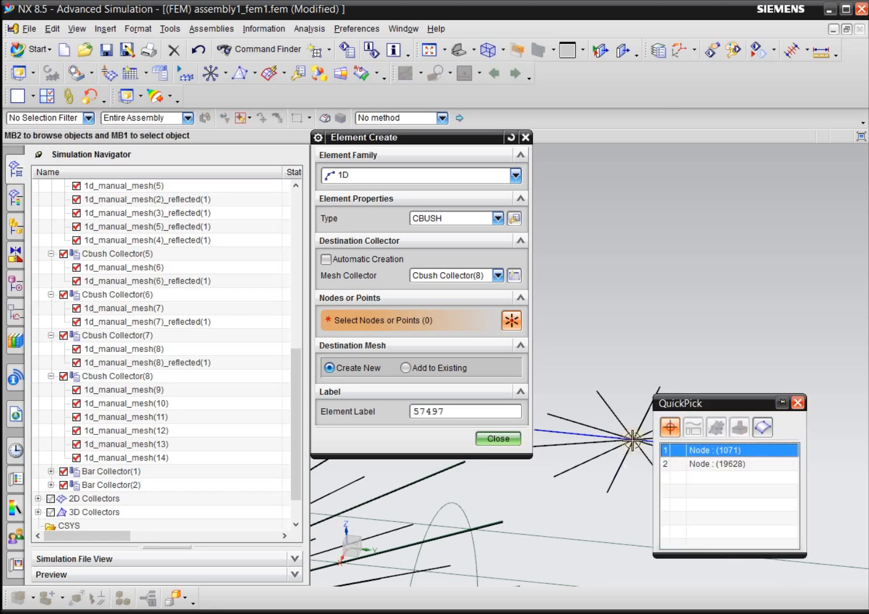
click(704, 449)
click(633, 440)
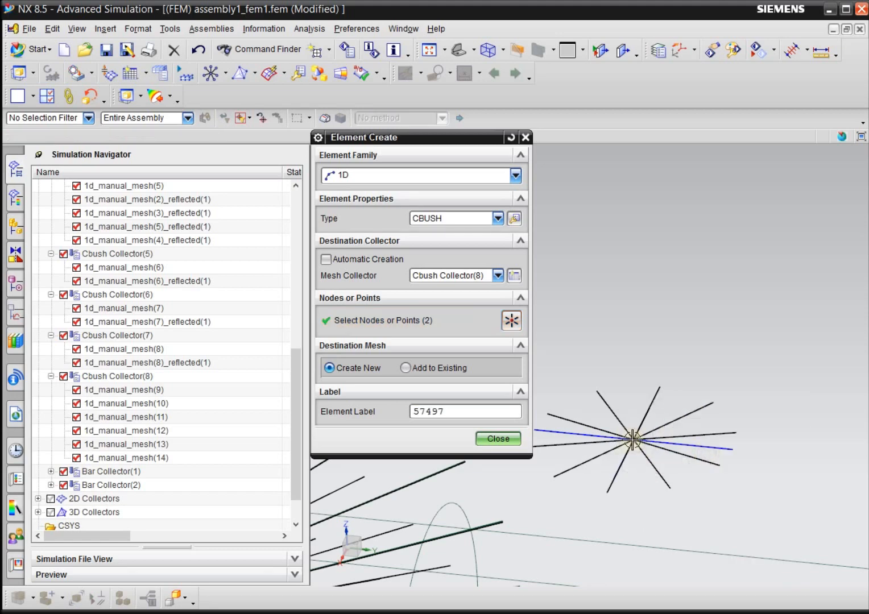
click(619, 372)
click(618, 359)
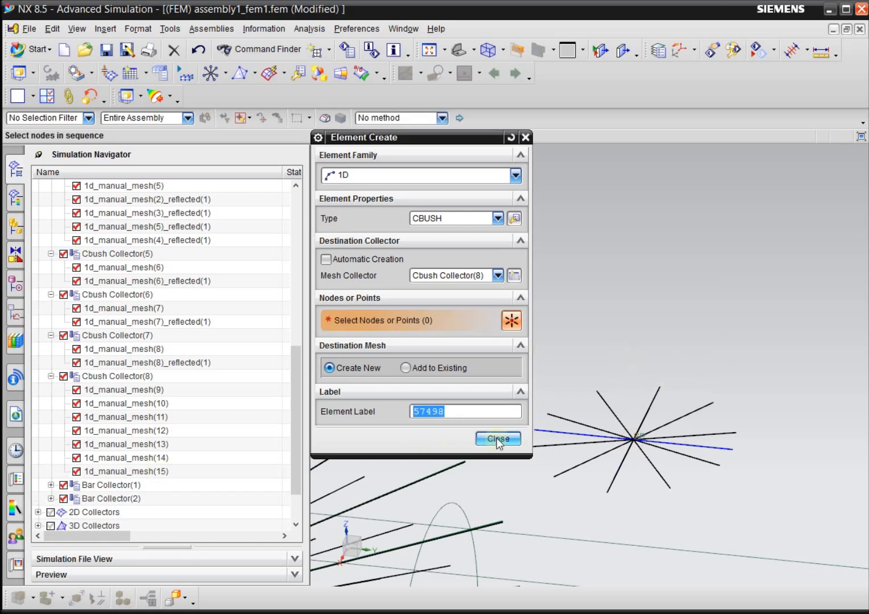
Create a third CBUSH element between the coincident nodes at the next spider centre and close Element Create.
scroll(740, 458, down, 5)
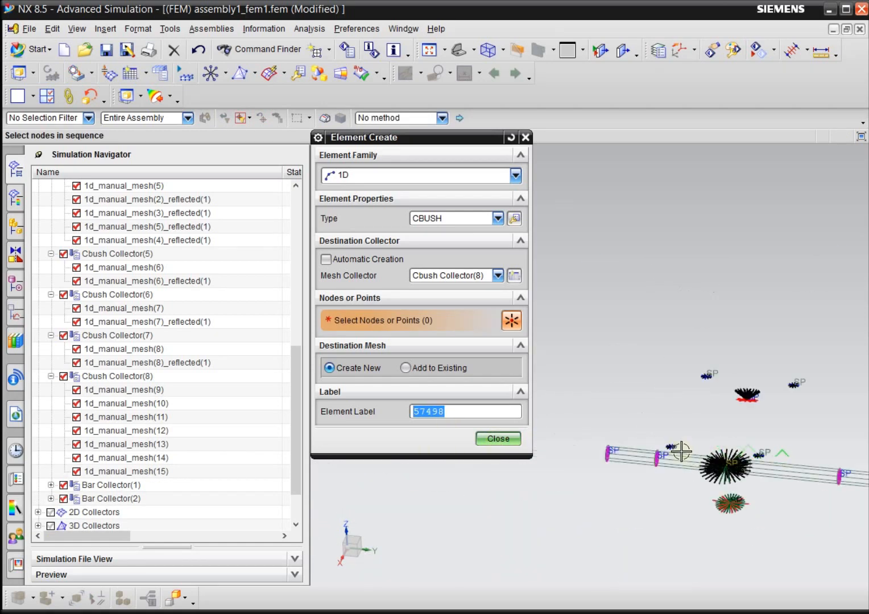
scroll(682, 451, up, 6)
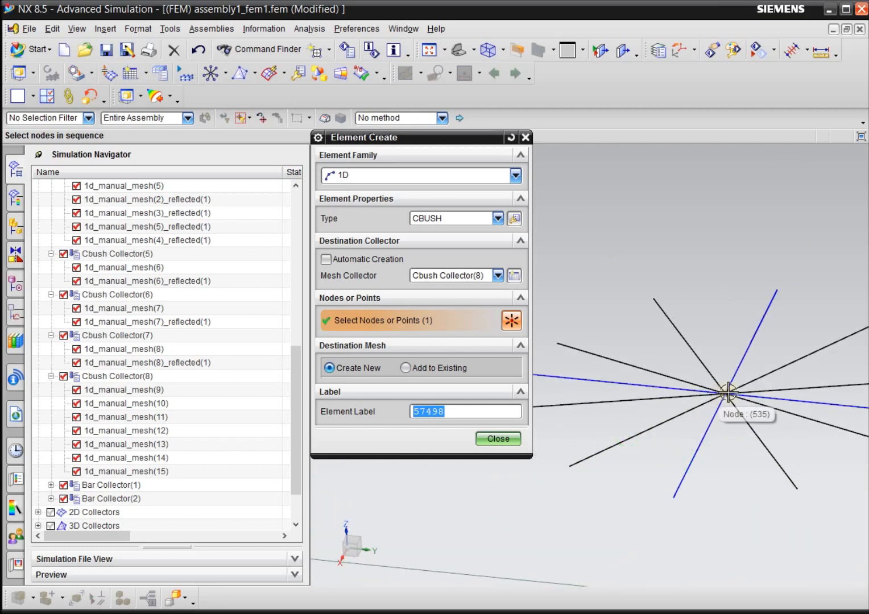
click(728, 393)
click(619, 377)
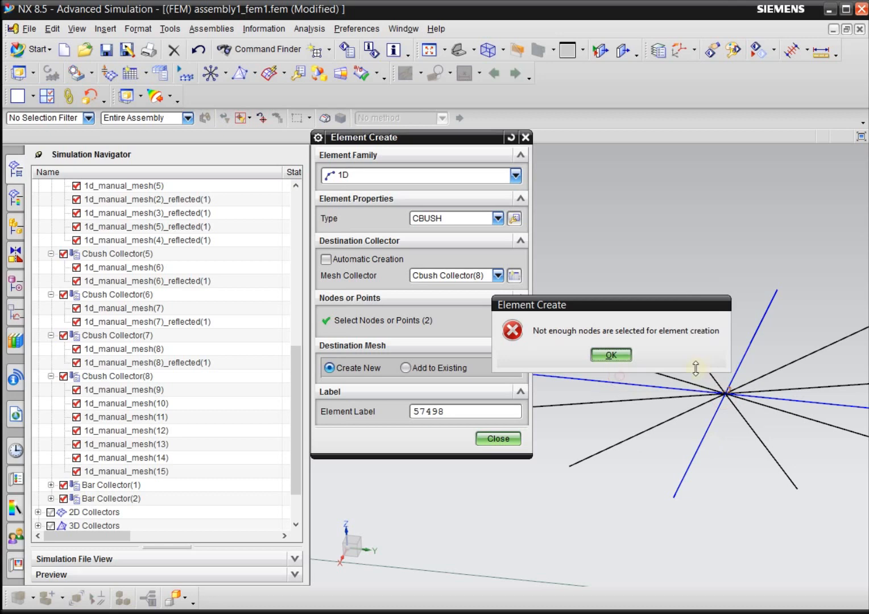
click(619, 359)
click(498, 438)
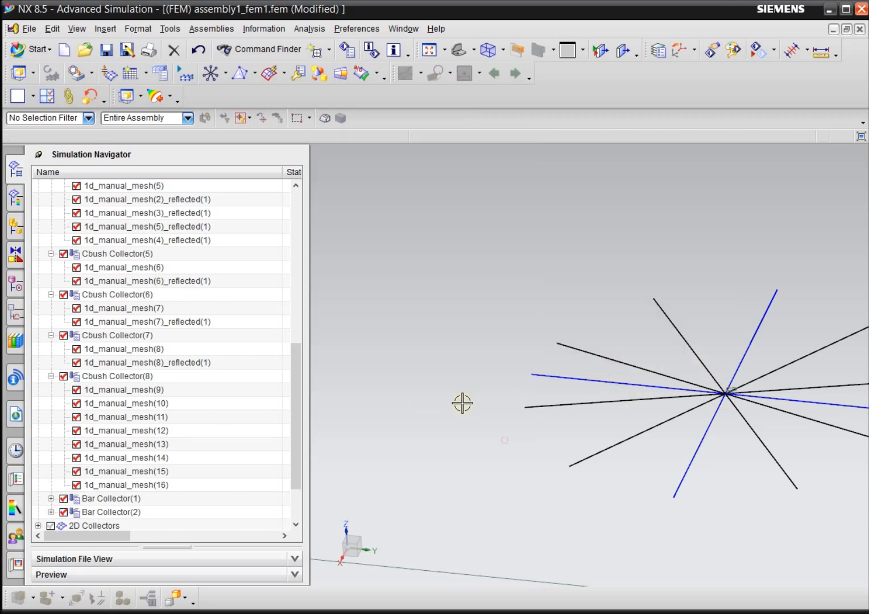
scroll(504, 419, down, 5)
scroll(504, 419, down, 5)
scroll(716, 328, up, 3)
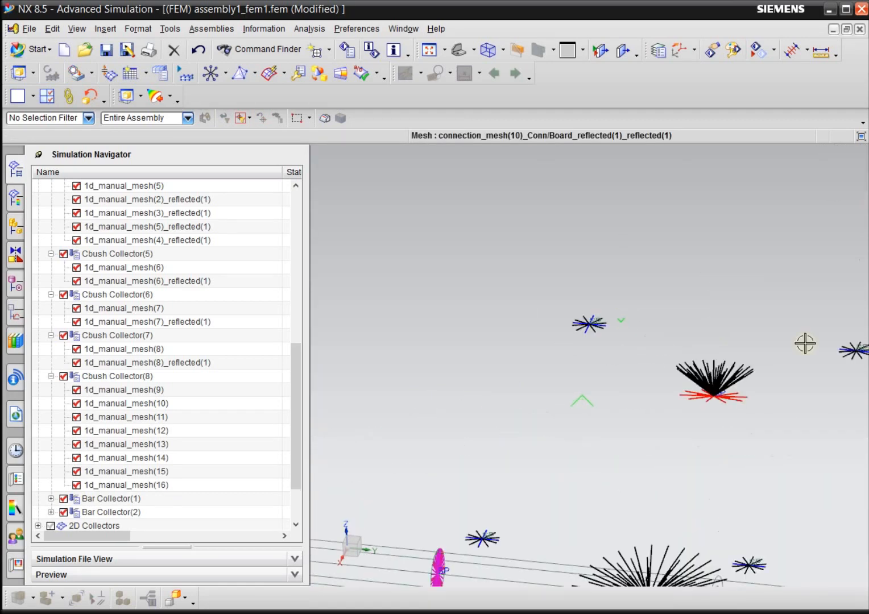
scroll(603, 348, down, 3)
scroll(481, 320, up, 3)
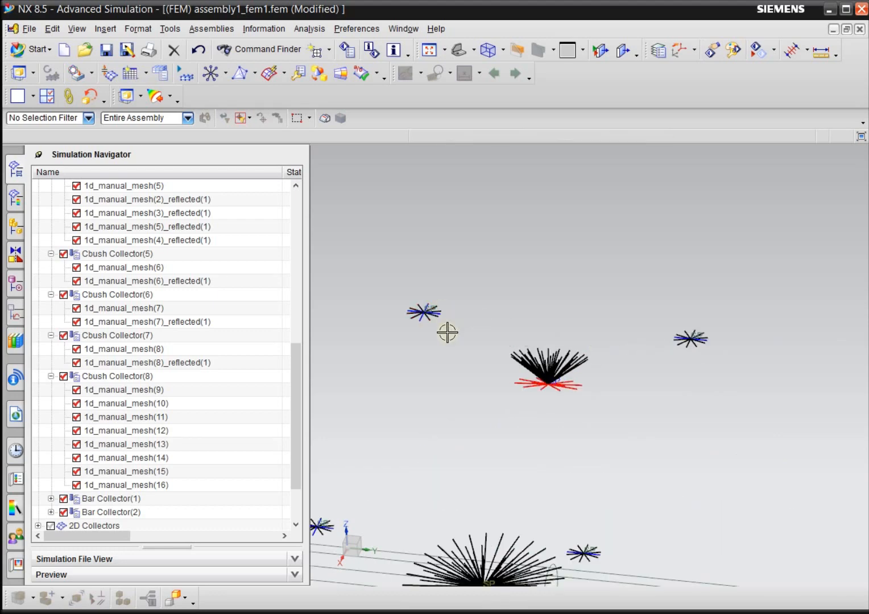
Open the information listing for 1d_manual_mesh(12) and review its mesh and CBUSH property details.
click(162, 447)
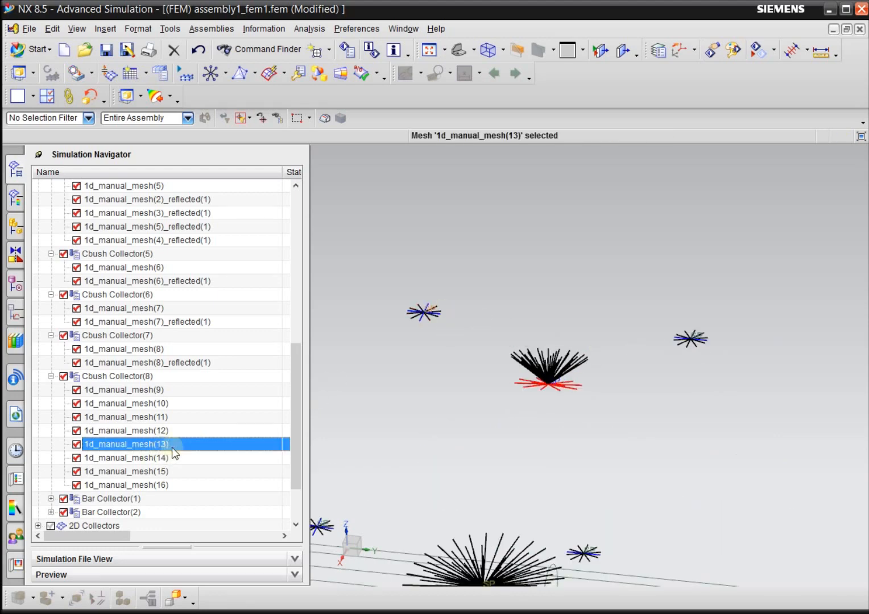
click(166, 432)
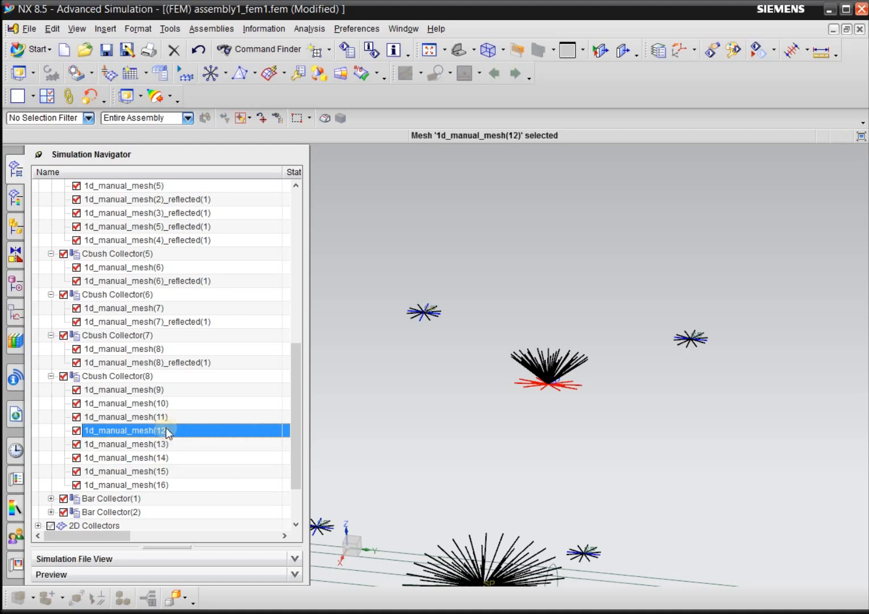
scroll(298, 404, down, 2)
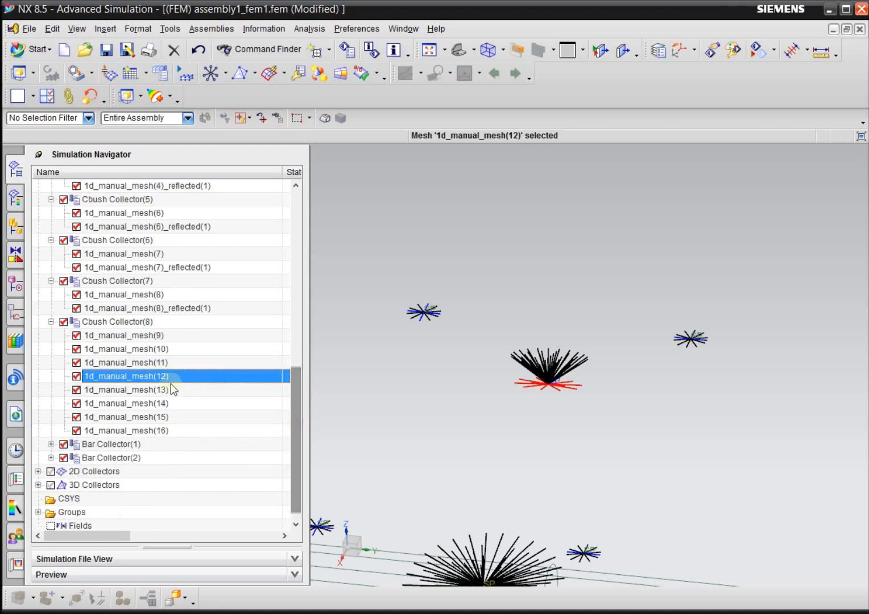
right_click(176, 376)
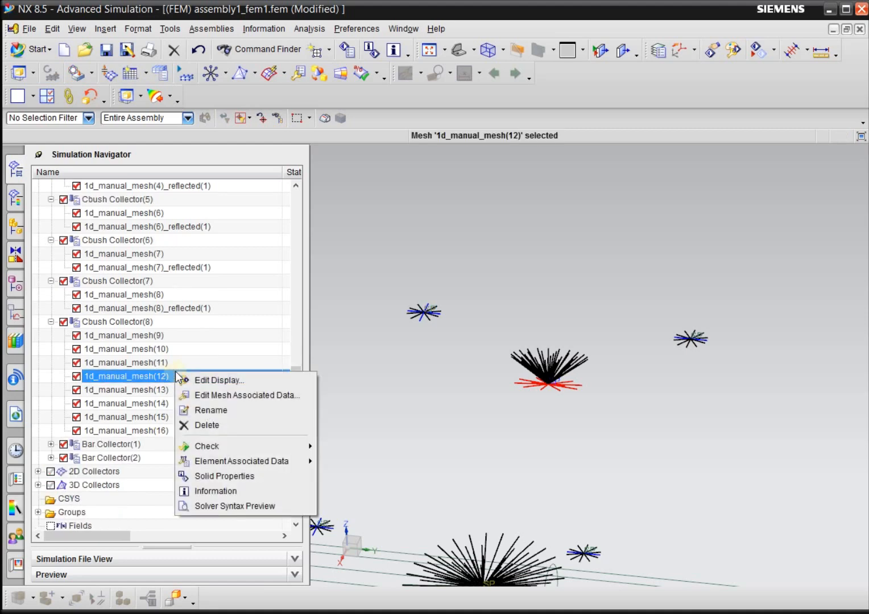
click(213, 491)
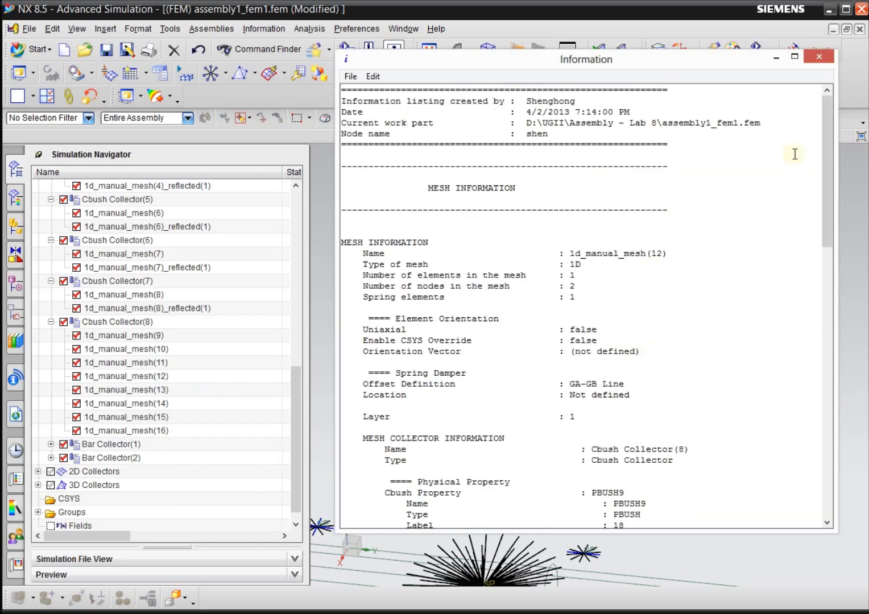
drag(827, 126, 828, 139)
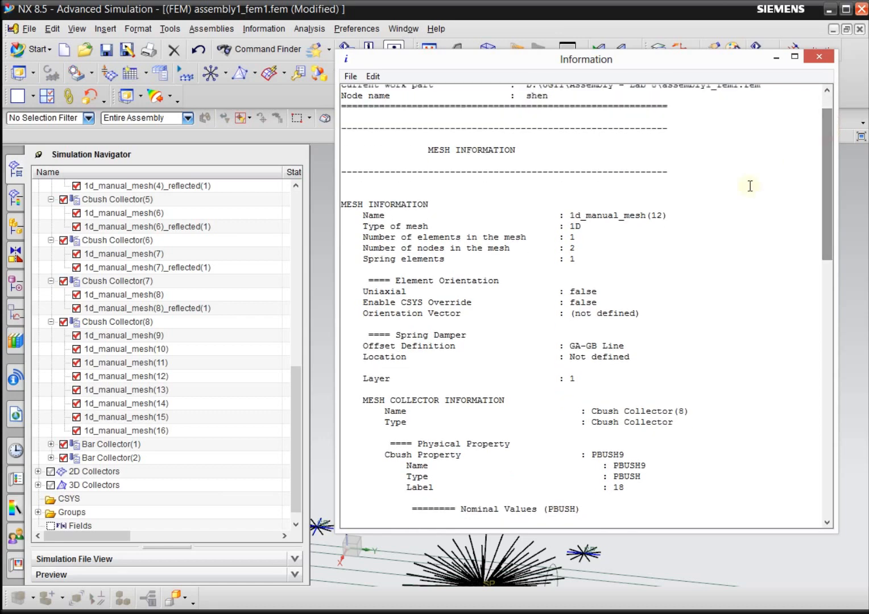
scroll(705, 330, down, 1)
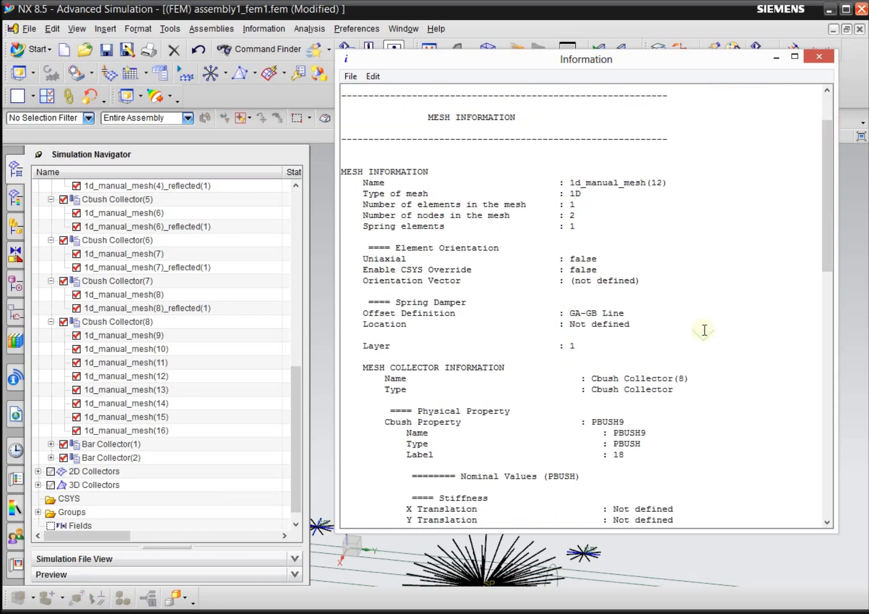
scroll(705, 330, down, 4)
scroll(704, 330, up, 6)
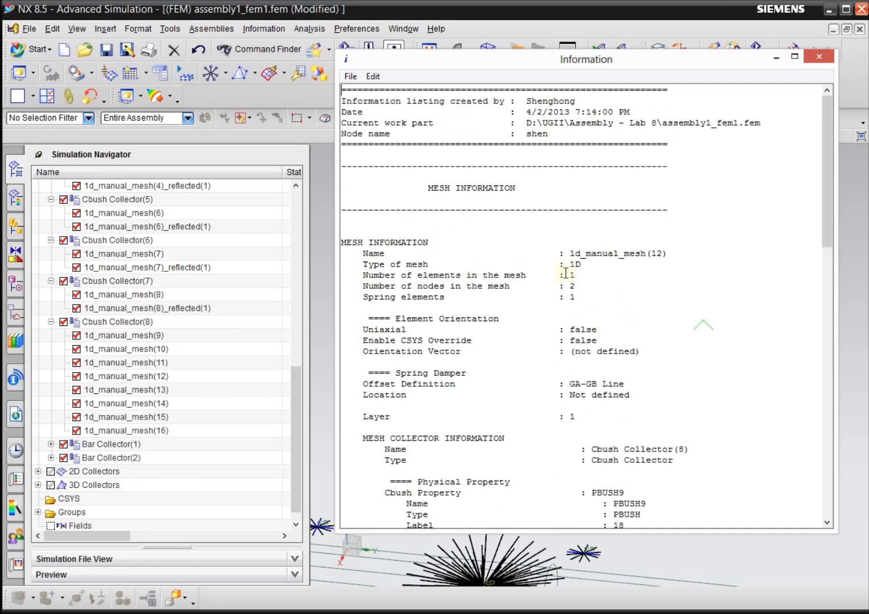
Examine the node count and PBUSH property entries in the 1d_manual_mesh(12) information listing.
drag(412, 282, 572, 288)
click(617, 288)
scroll(666, 295, down, 2)
drag(826, 227, 829, 283)
drag(402, 299, 671, 452)
drag(824, 301, 823, 231)
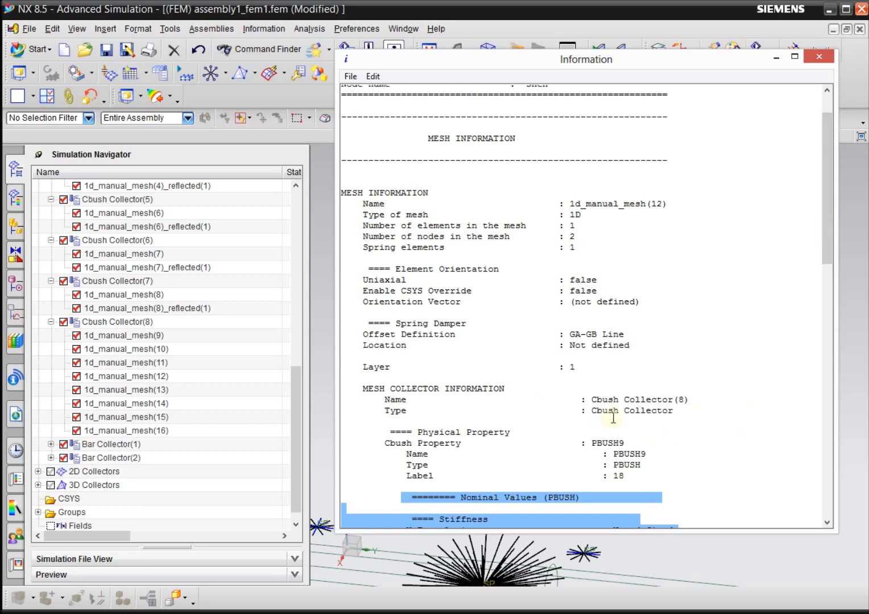
click(641, 474)
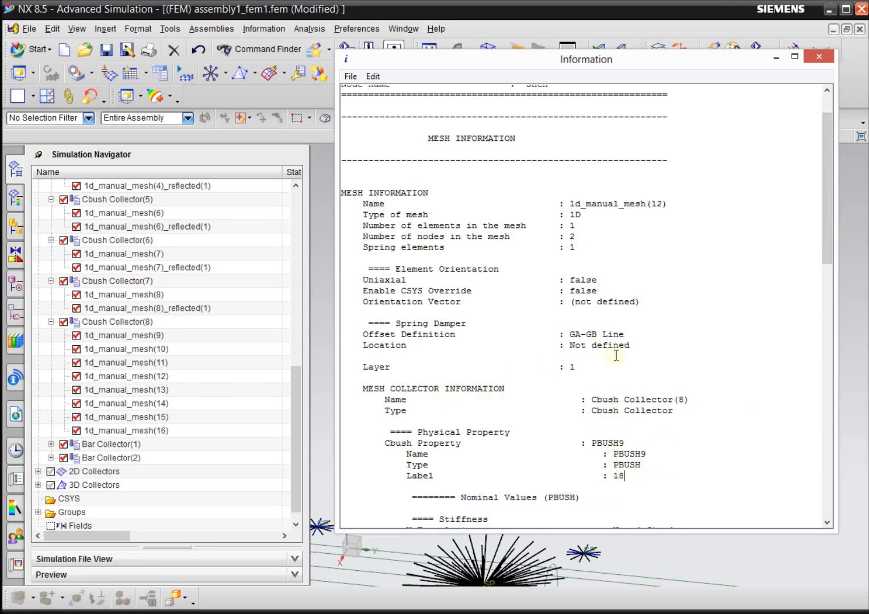
drag(577, 237, 536, 236)
click(644, 234)
Open the information listing for 1d_manual_mesh(13), review its mesh and property details, and close it.
click(160, 392)
mouse_move(450, 67)
mouse_down()
mouse_move(169, 72)
mouse_move(33, 138)
mouse_move(589, 68)
mouse_move(442, 63)
mouse_up()
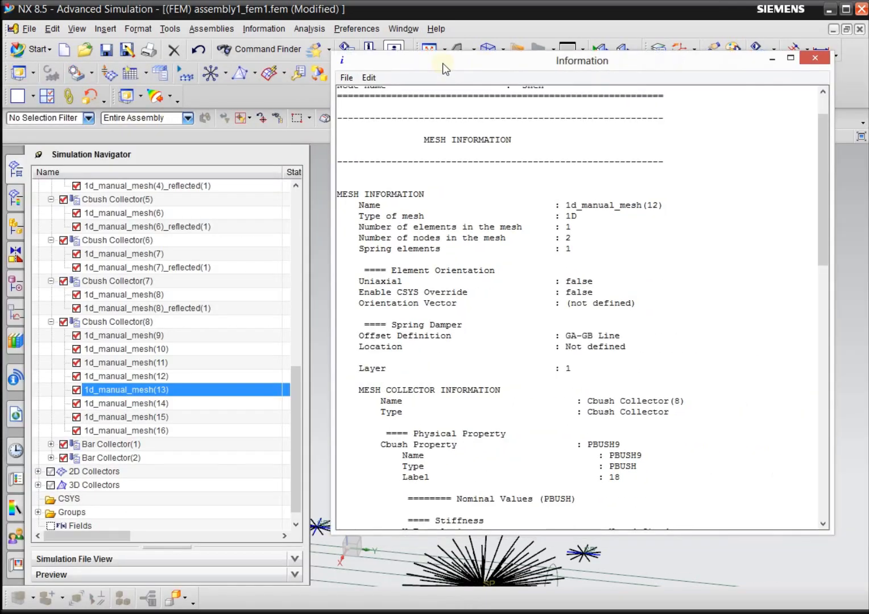
right_click(165, 391)
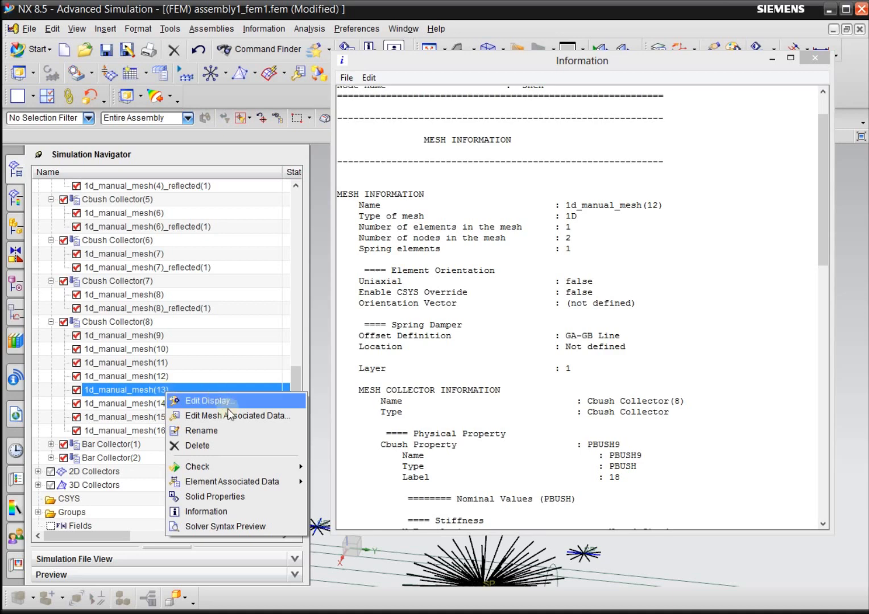
click(205, 512)
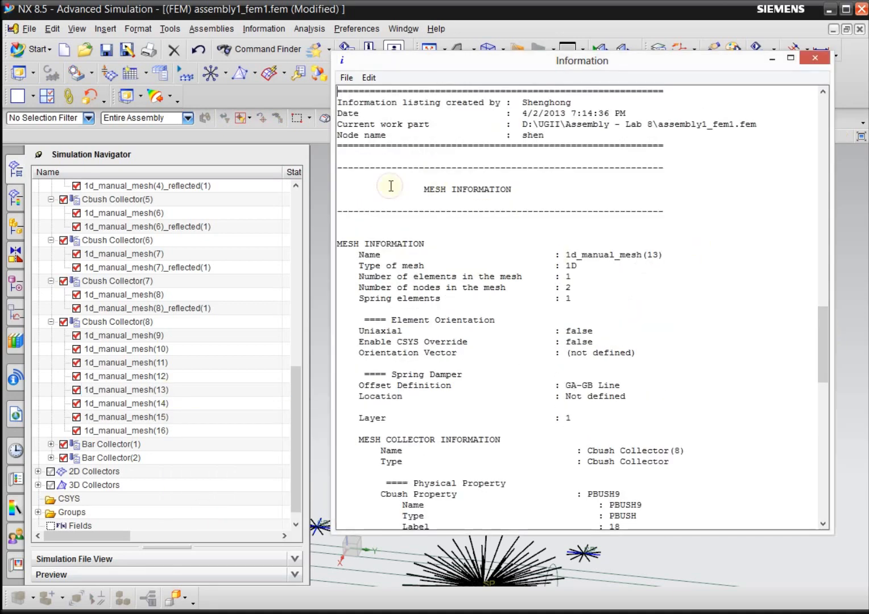
drag(373, 289, 560, 289)
click(600, 289)
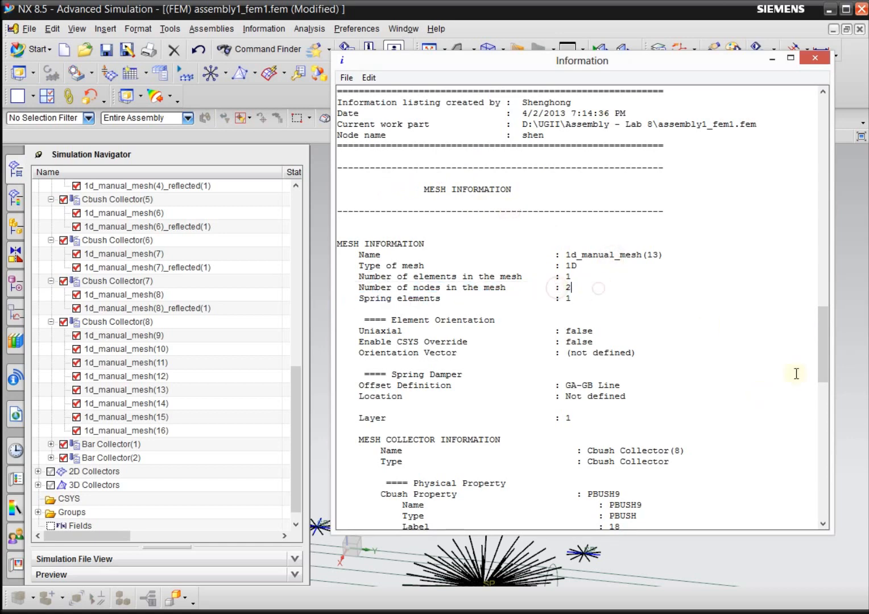
drag(828, 346, 820, 279)
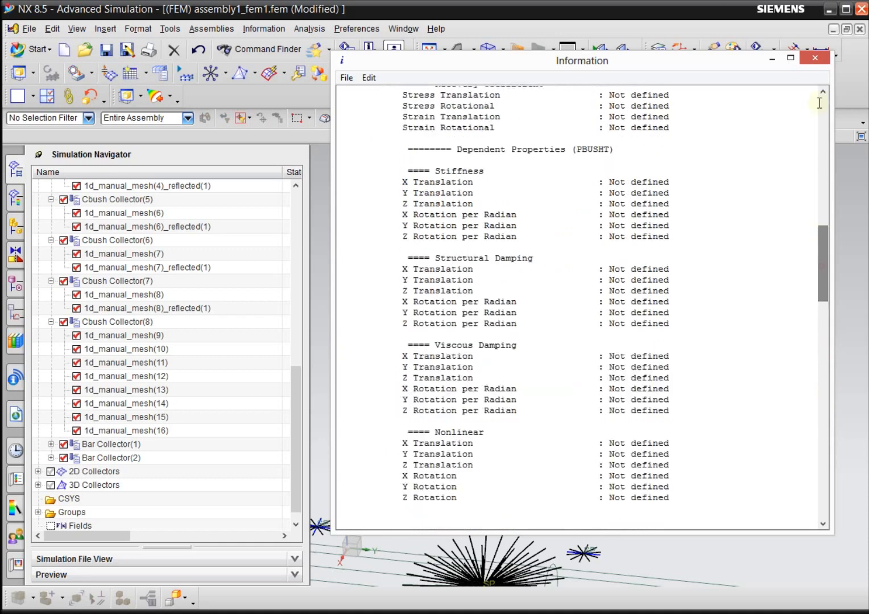
click(815, 58)
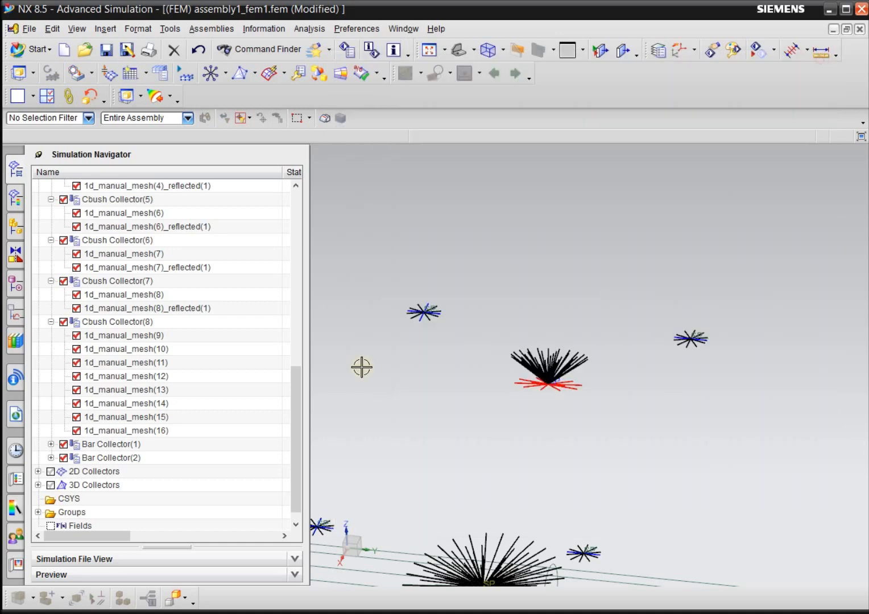
Preview the solver syntax of 1d_manual_mesh(12) and examine the node IDs in its grid and CBUSH cards.
click(154, 376)
right_click(154, 376)
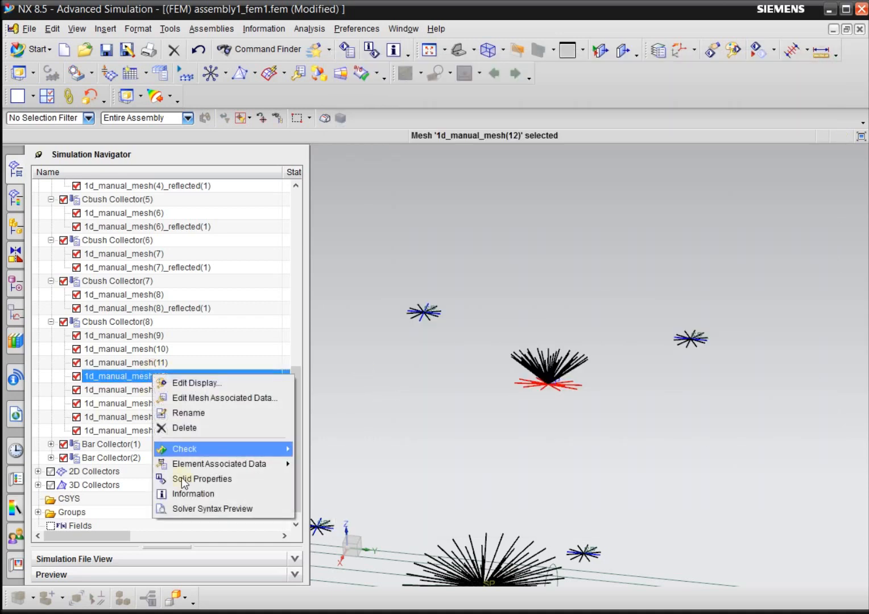
click(216, 515)
drag(459, 66, 481, 128)
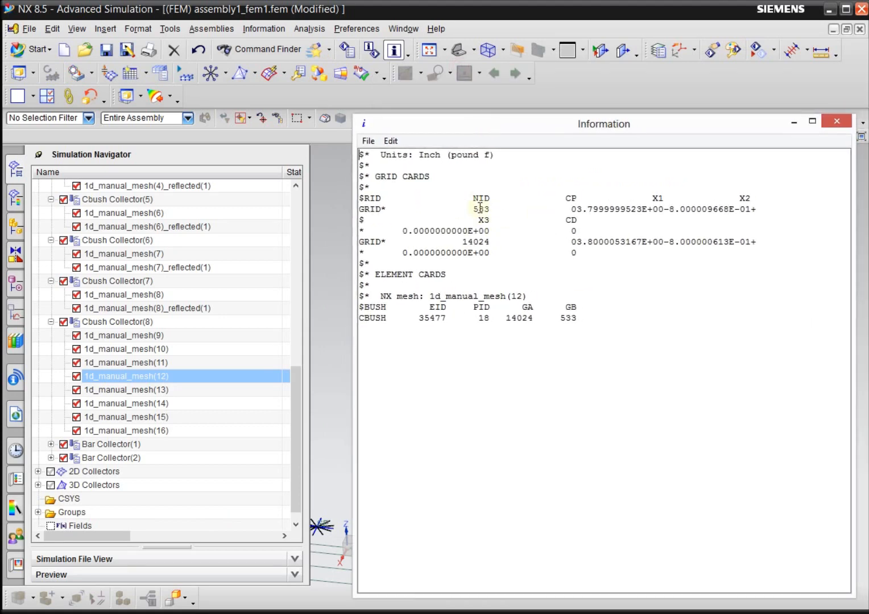
drag(469, 198, 498, 198)
click(517, 209)
drag(408, 214, 500, 207)
click(518, 214)
drag(459, 240, 506, 238)
drag(465, 211, 495, 209)
drag(459, 241, 499, 211)
drag(494, 130, 574, 140)
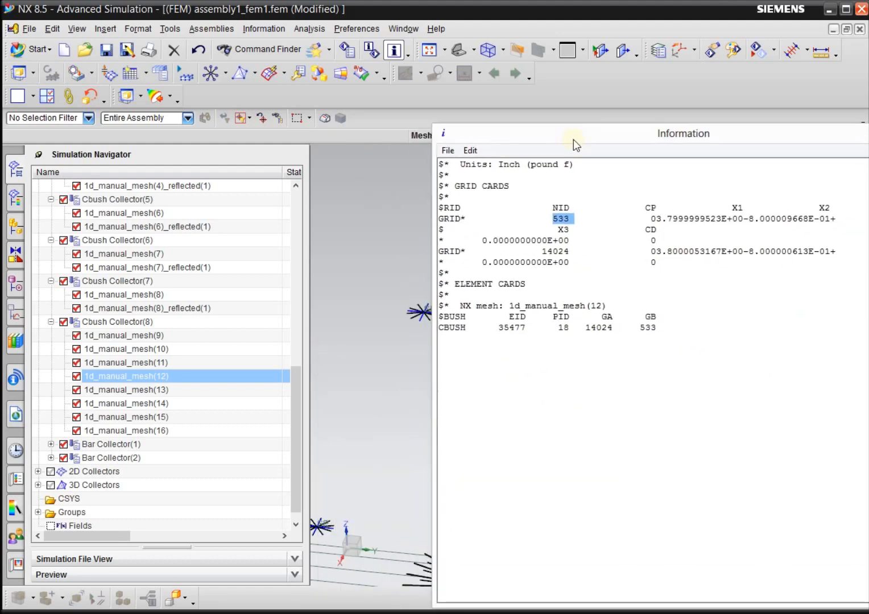
drag(541, 252, 586, 258)
click(621, 256)
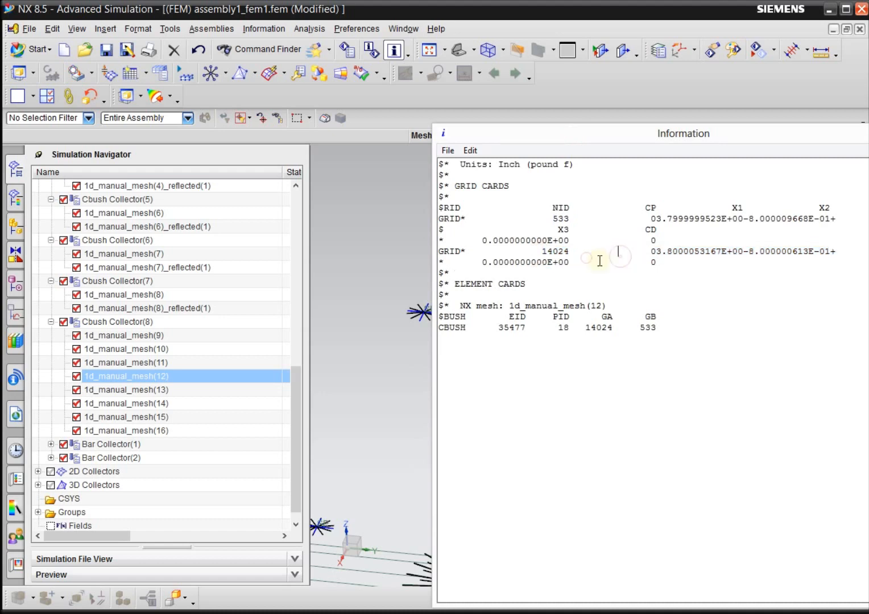
Preview the solver syntax of 1d_manual_mesh(14), compare its grid node IDs, and close the listing.
right_click(157, 410)
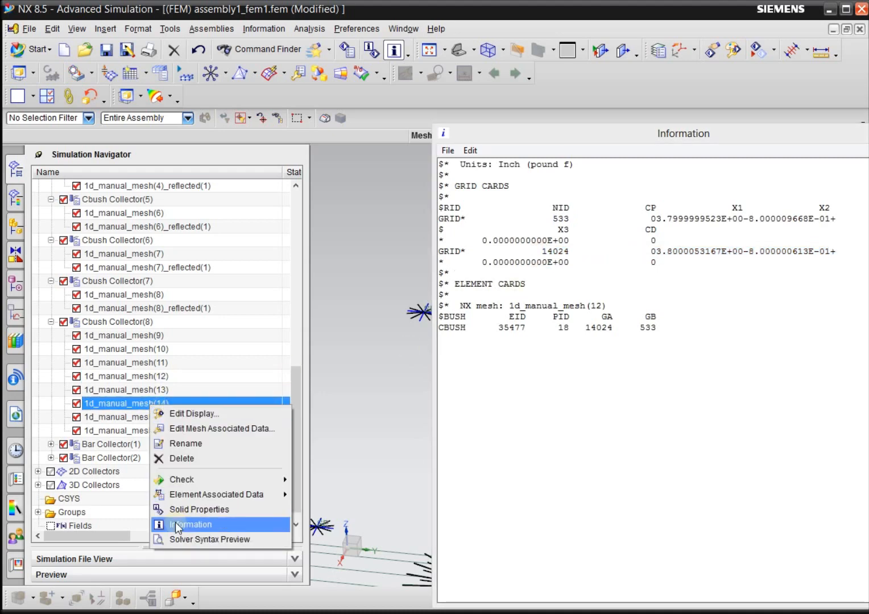
click(191, 540)
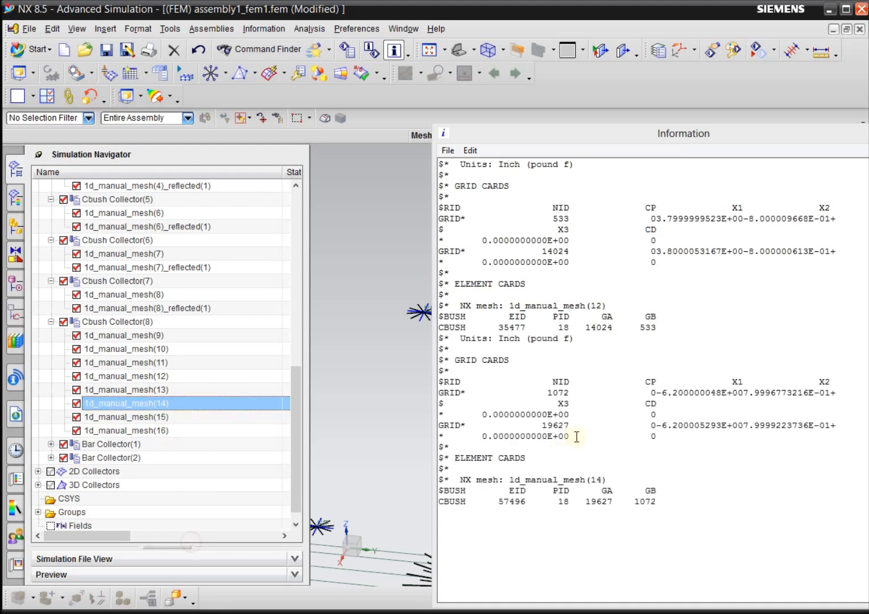
click(585, 388)
drag(546, 394, 574, 394)
drag(537, 428, 580, 426)
click(607, 425)
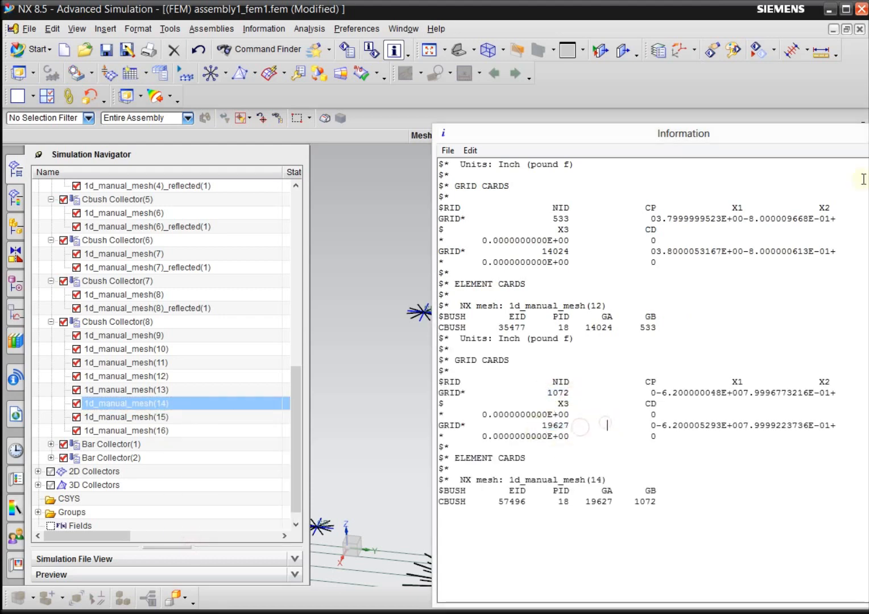
click(868, 132)
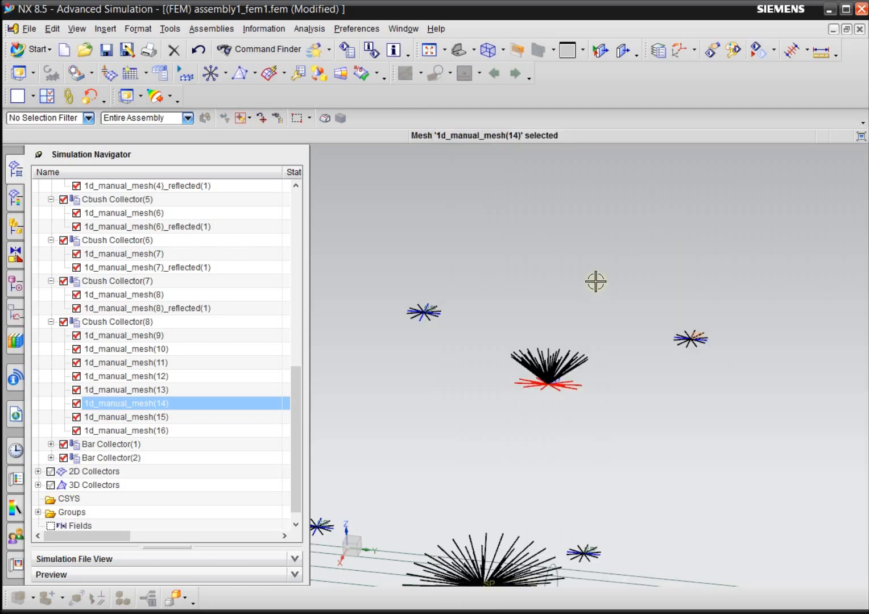
Inspect the whole skateboard mesh, including both trucks, shafts and spider connections.
scroll(596, 282, up, 4)
scroll(596, 282, down, 9)
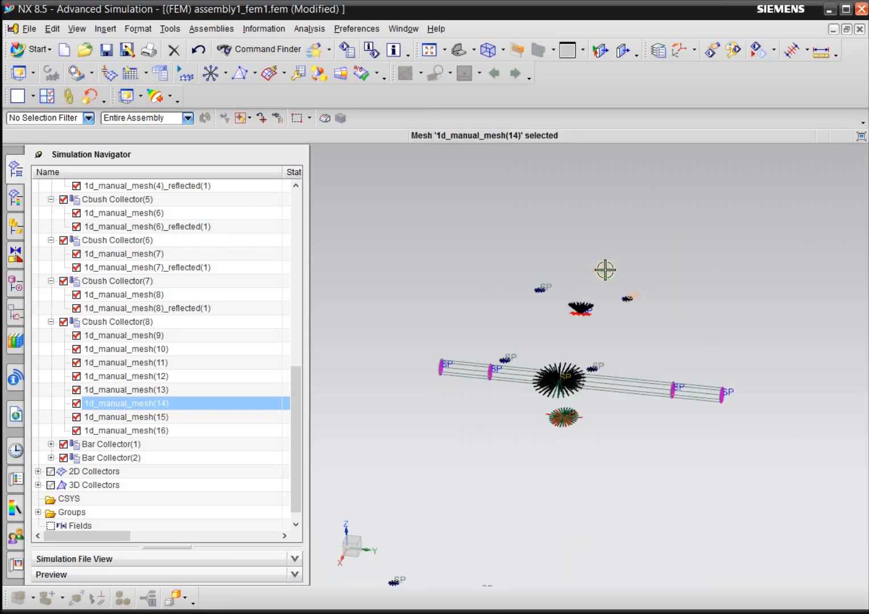
scroll(597, 276, down, 2)
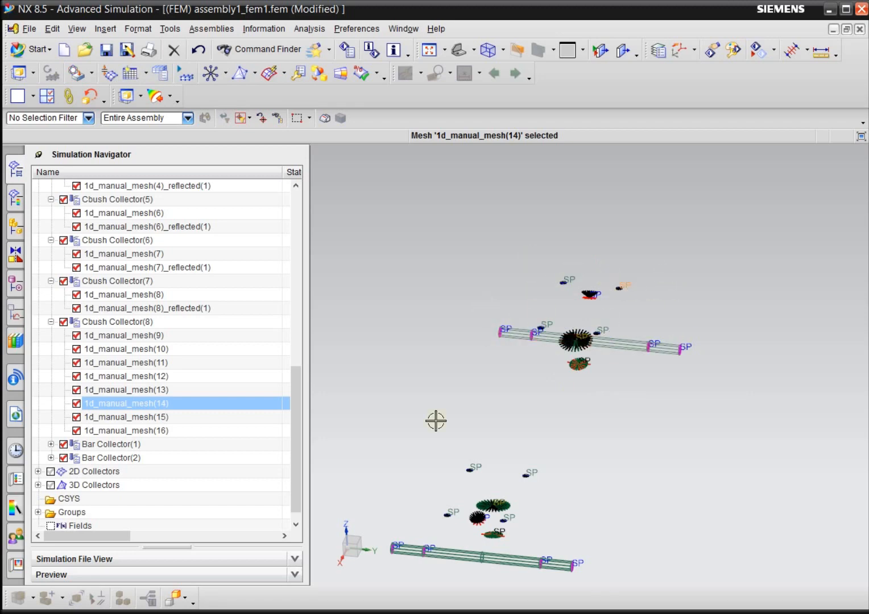
scroll(613, 271, down, 2)
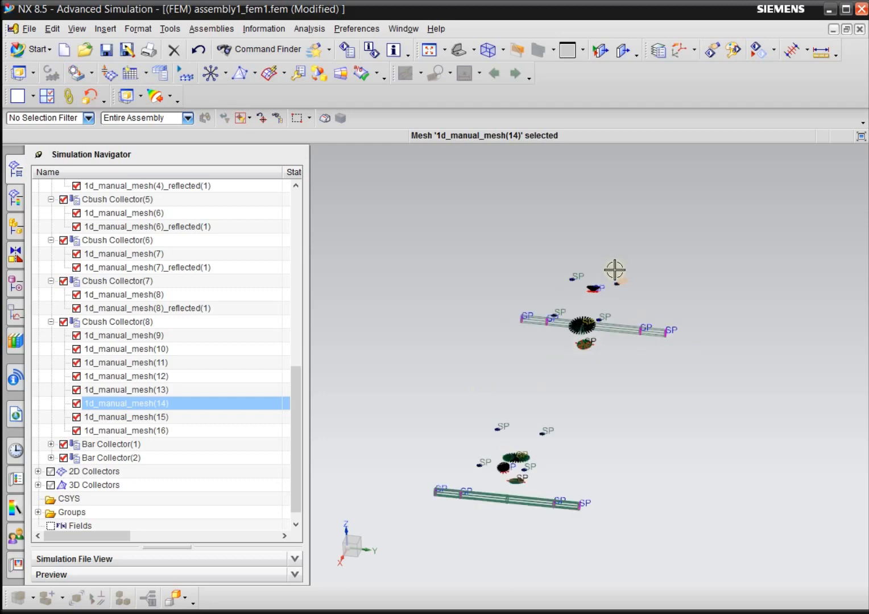
scroll(569, 373, up, 2)
scroll(586, 367, down, 2)
scroll(589, 364, up, 3)
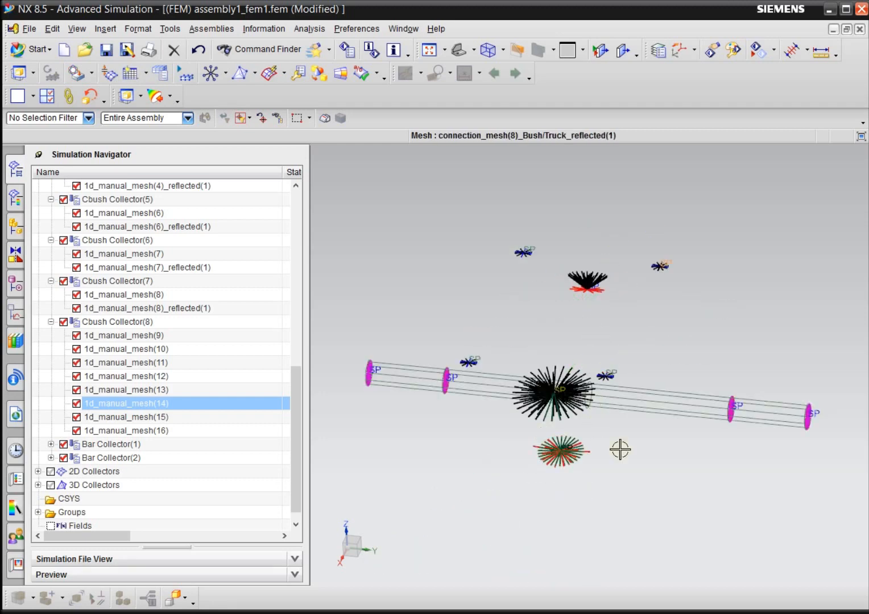
scroll(584, 276, up, 3)
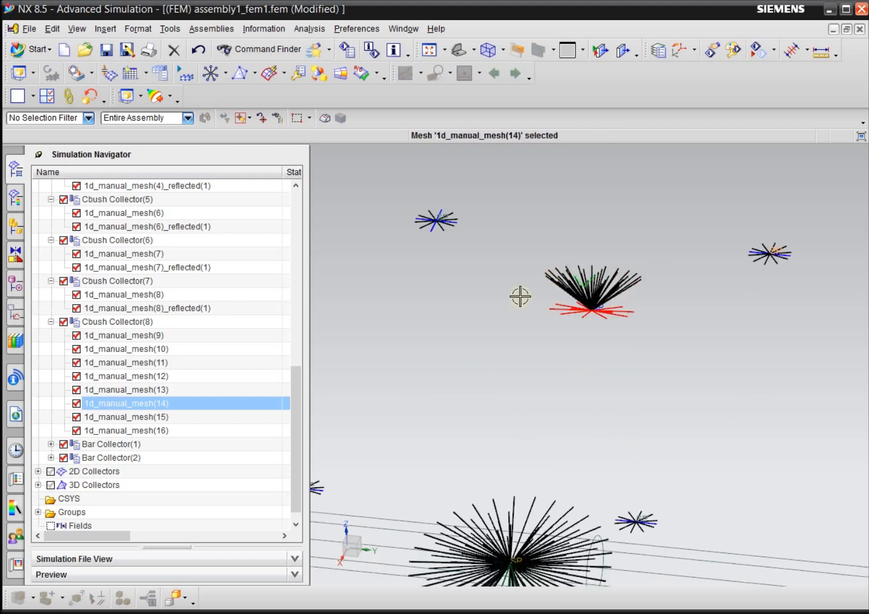
scroll(520, 294, down, 3)
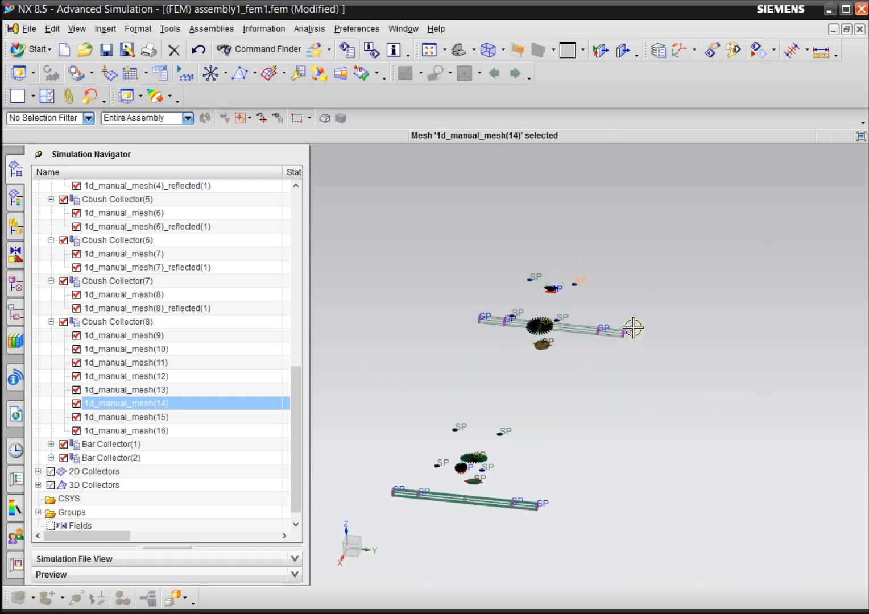
middle_drag(502, 567, 541, 545)
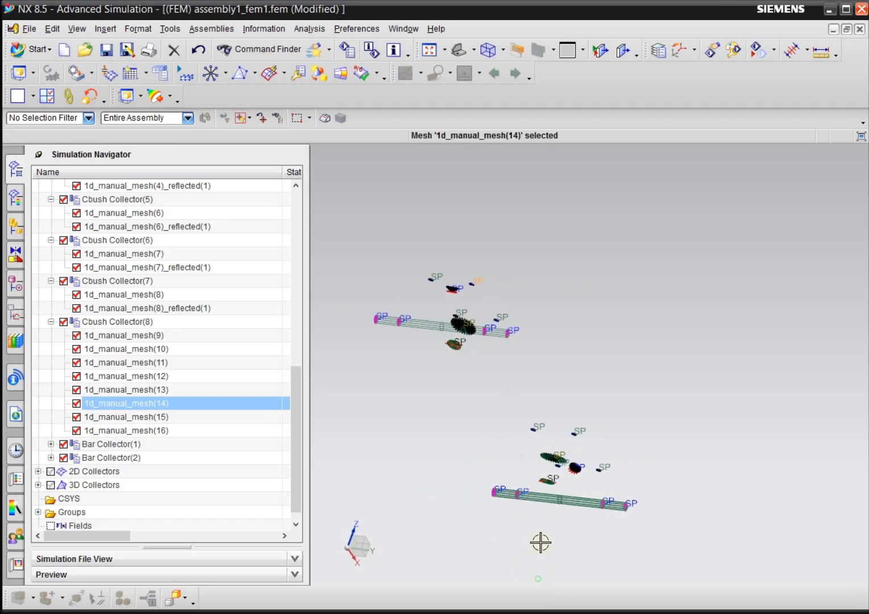
shift+middle_drag(437, 444, 482, 421)
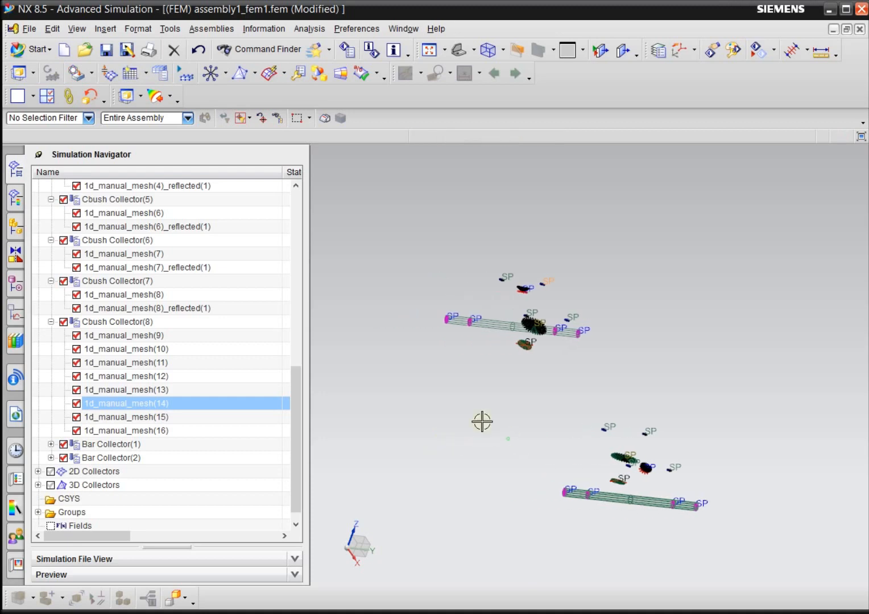
scroll(299, 426, down, 1)
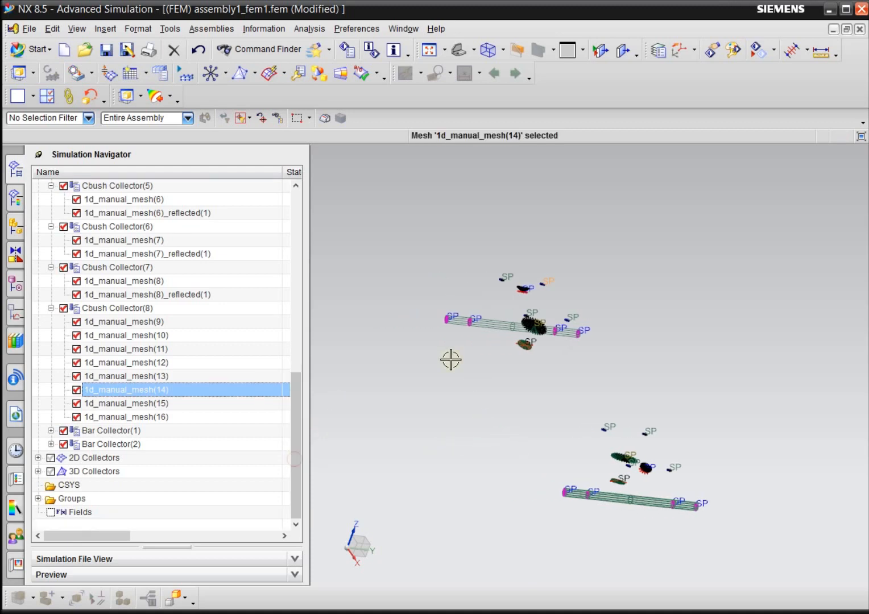